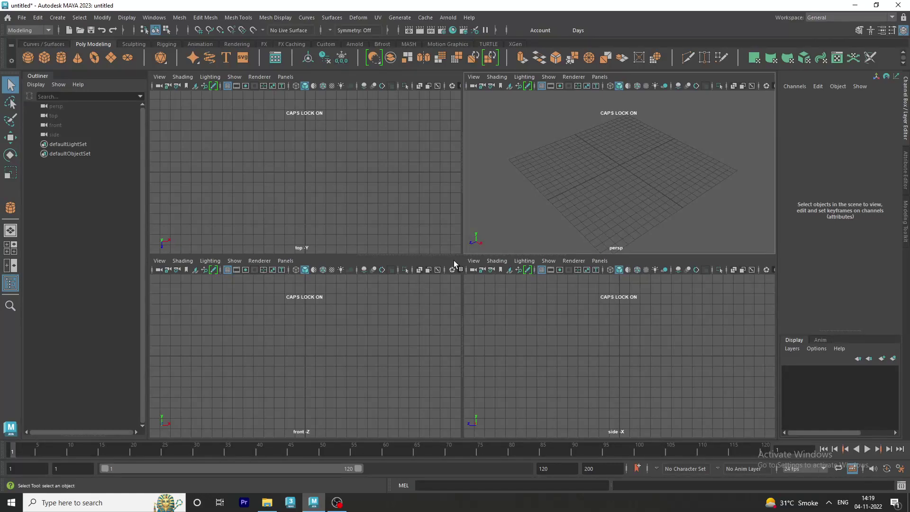
# Maximize the perspective view and draw a polygon cylinder from the grid centre
pyautogui.press('space')
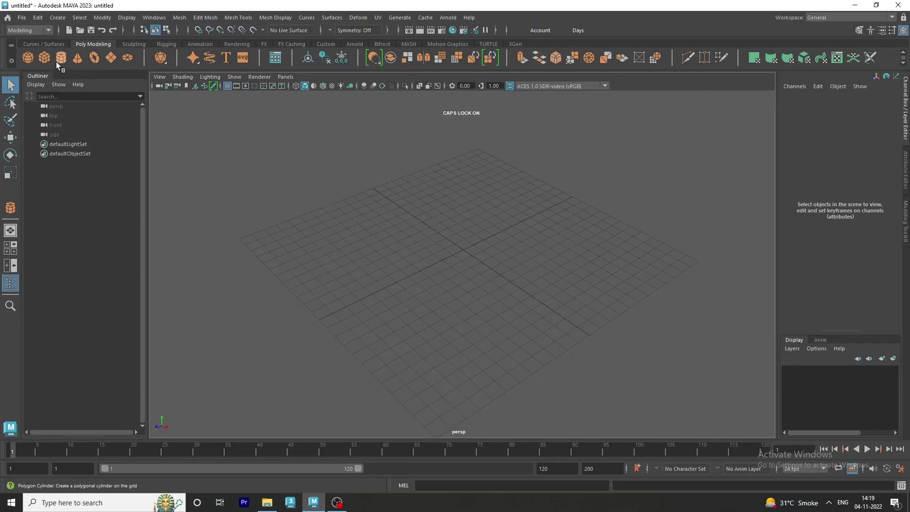
pyautogui.press('y')
pyautogui.moveTo(462, 250)
pyautogui.mouseDown()
pyautogui.moveTo(331, 298)
pyautogui.moveTo(357, 235)
pyautogui.mouseUp()
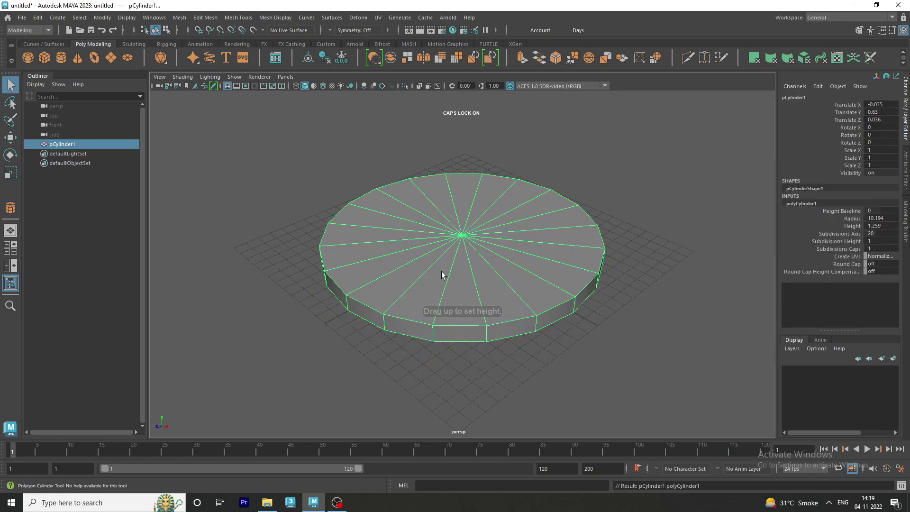
pyautogui.keyDown('alt'); pyautogui.moveTo(442, 272); pyautogui.dragTo(462, 255); pyautogui.keyUp('alt')
# Give the cylinder 16 axis subdivisions, radius 11.982 and height 1
pyautogui.click(880, 233)
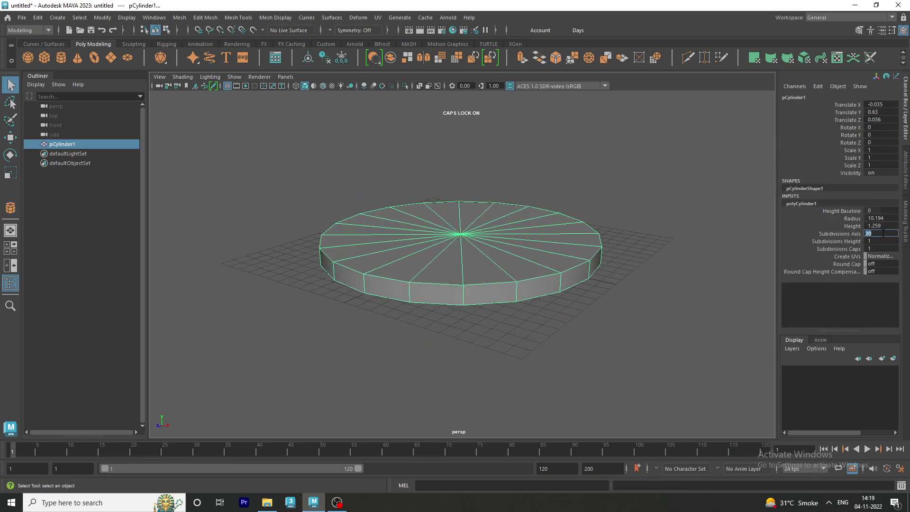
pyautogui.write('16')
pyautogui.press('Return')
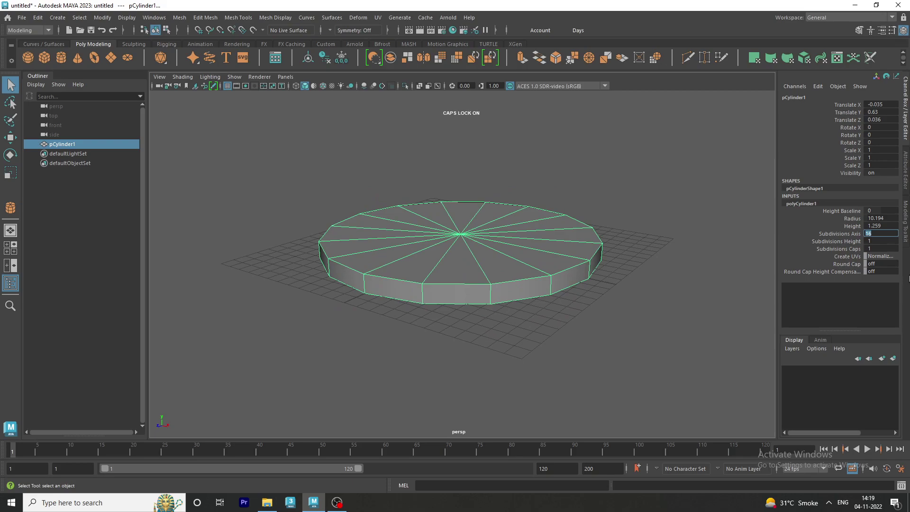
pyautogui.click(887, 226)
pyautogui.press('Return')
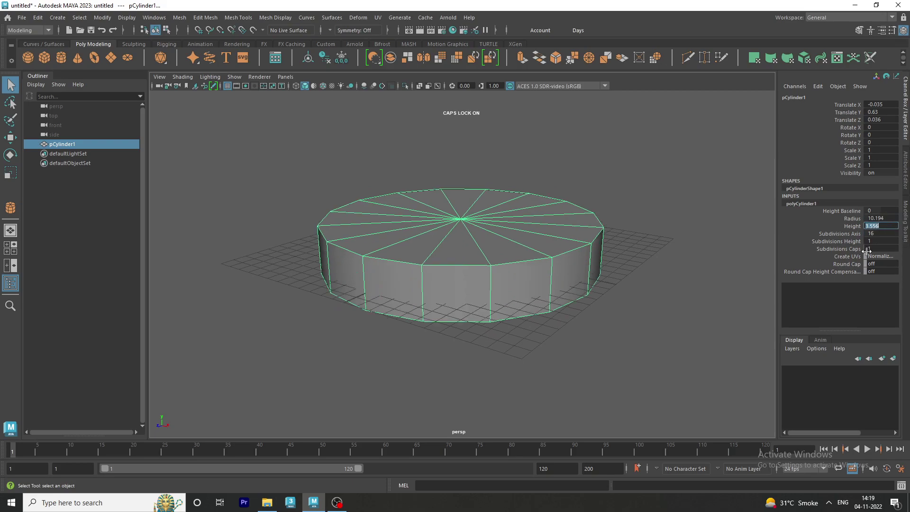
pyautogui.click(896, 219)
pyautogui.write('11.982')
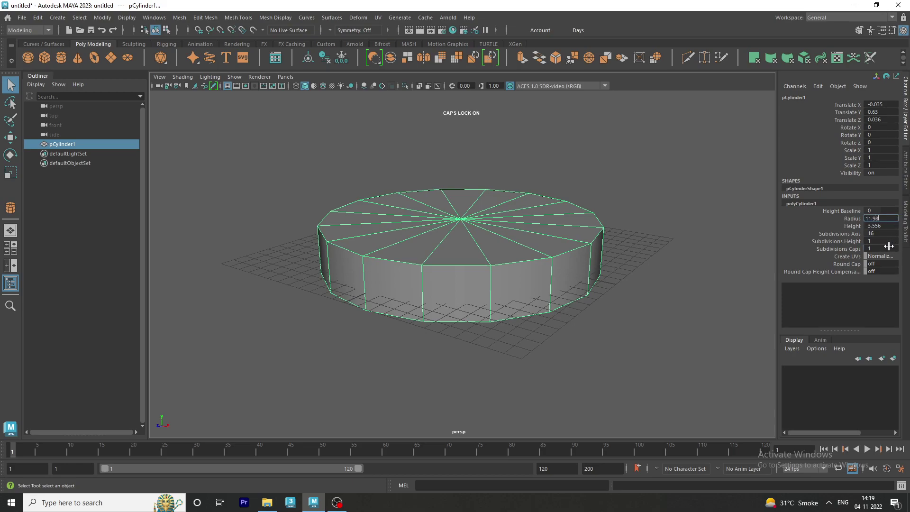
pyautogui.press('Return')
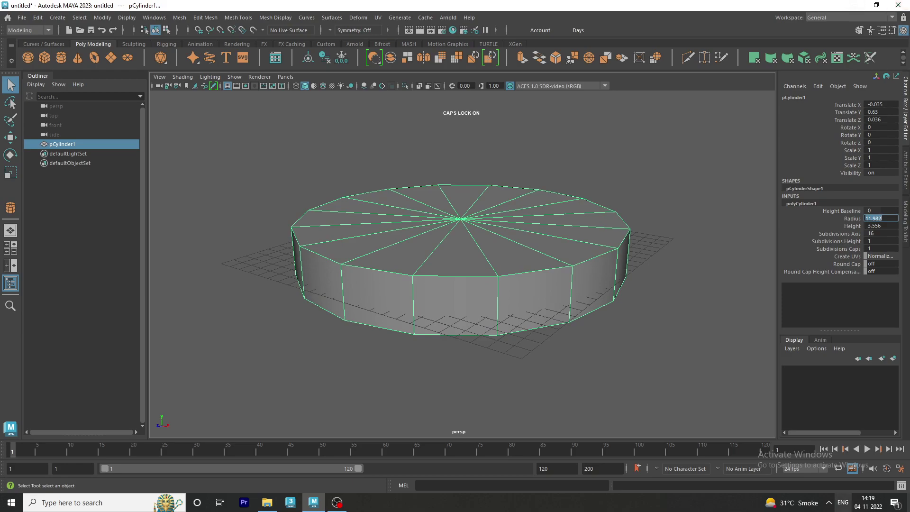
pyautogui.click(874, 226)
pyautogui.write('1')
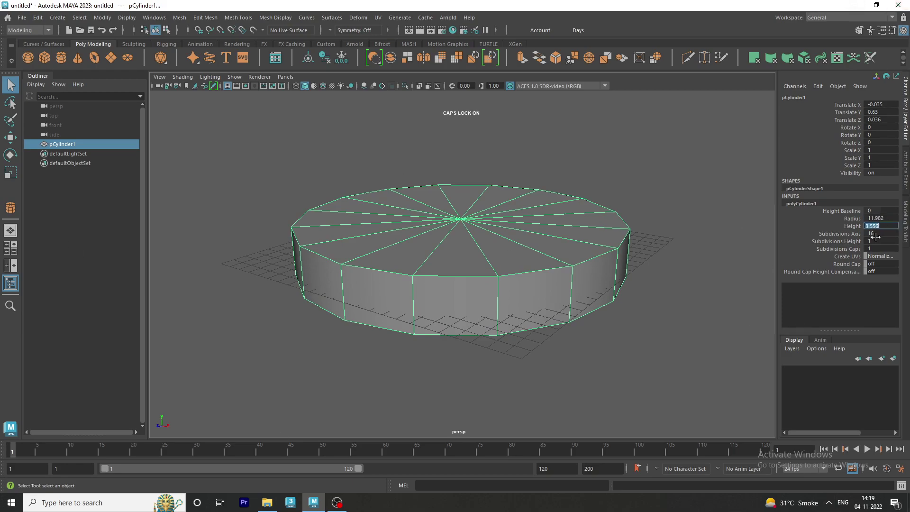
pyautogui.press('Return')
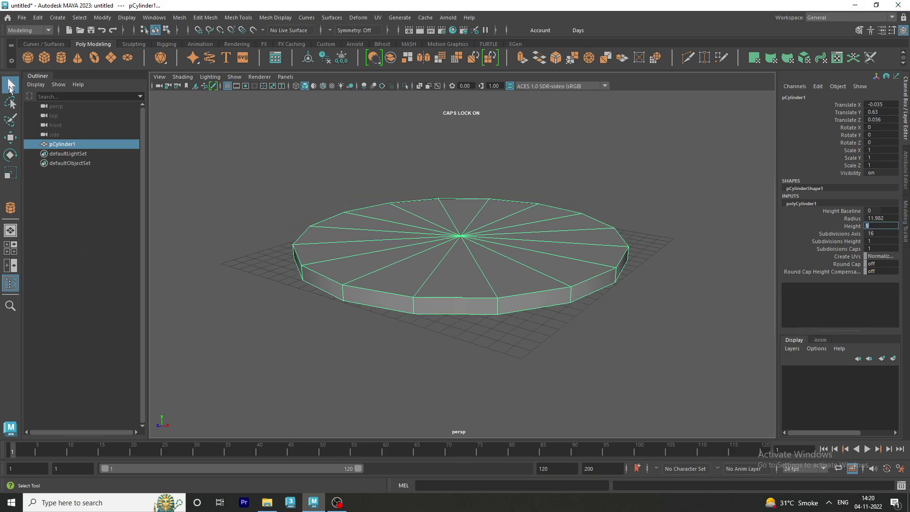
# Select the top cap's centre vertex, convert it to faces, and delete the triangle-fan cap
pyautogui.moveTo(466, 222); pyautogui.dragTo(514, 190, button='right')
pyautogui.click(524, 157)
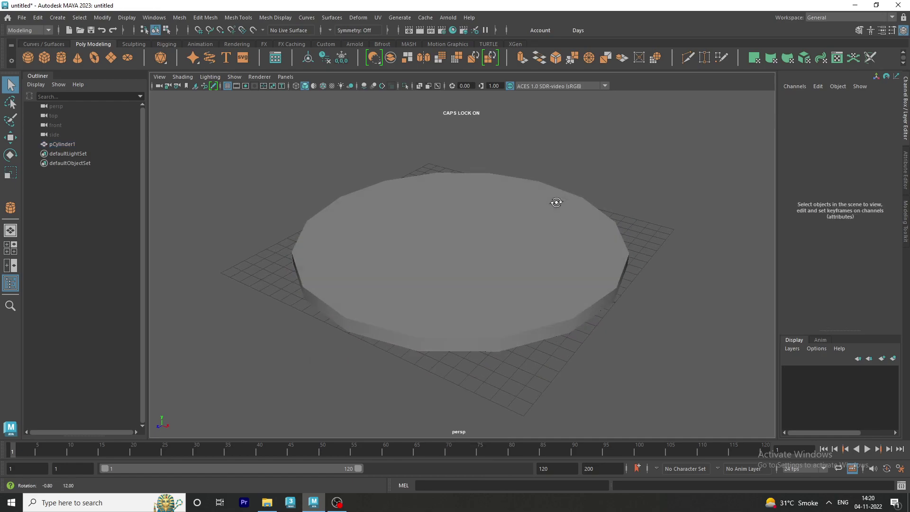
pyautogui.click(490, 212)
pyautogui.click(802, 203)
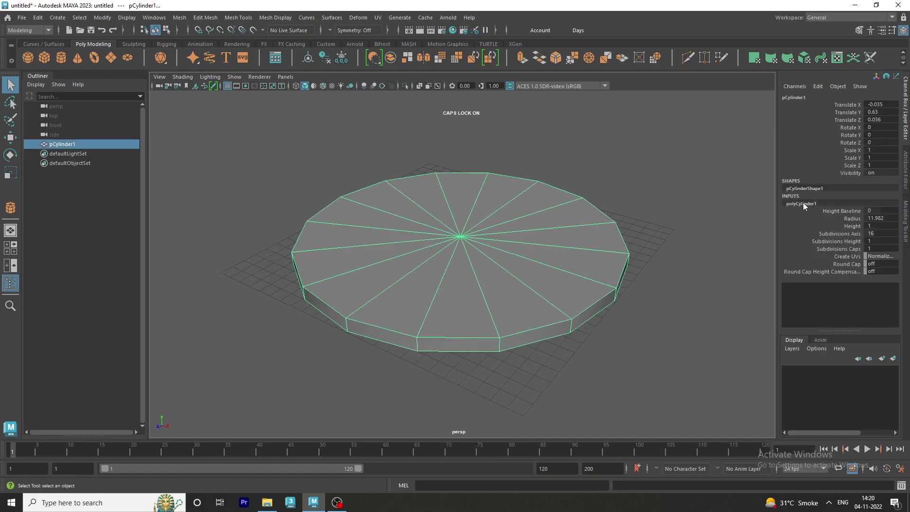
pyautogui.moveTo(435, 211); pyautogui.dragTo(386, 210, button='right')
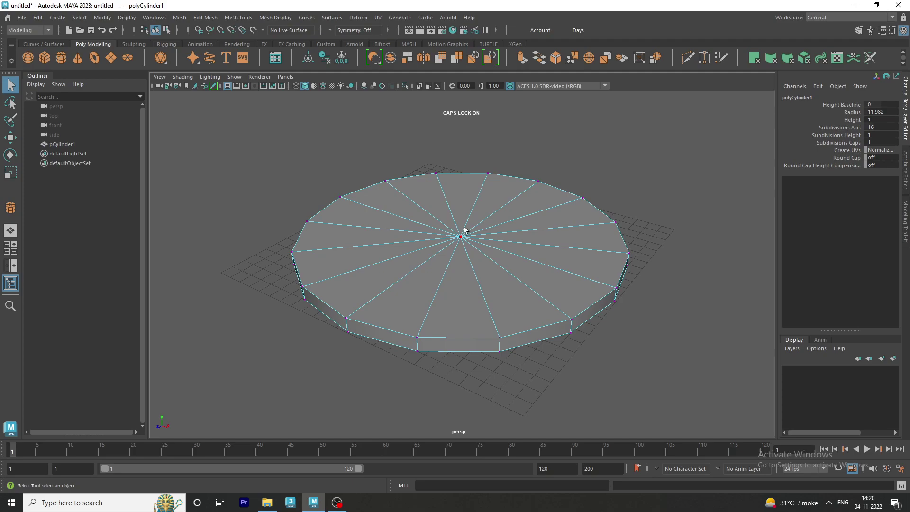
pyautogui.moveTo(493, 213); pyautogui.dragTo(408, 277)
pyautogui.keyDown('ctrl'); pyautogui.moveTo(459, 260); pyautogui.dragTo(494, 287, button='right'); pyautogui.keyUp('ctrl')
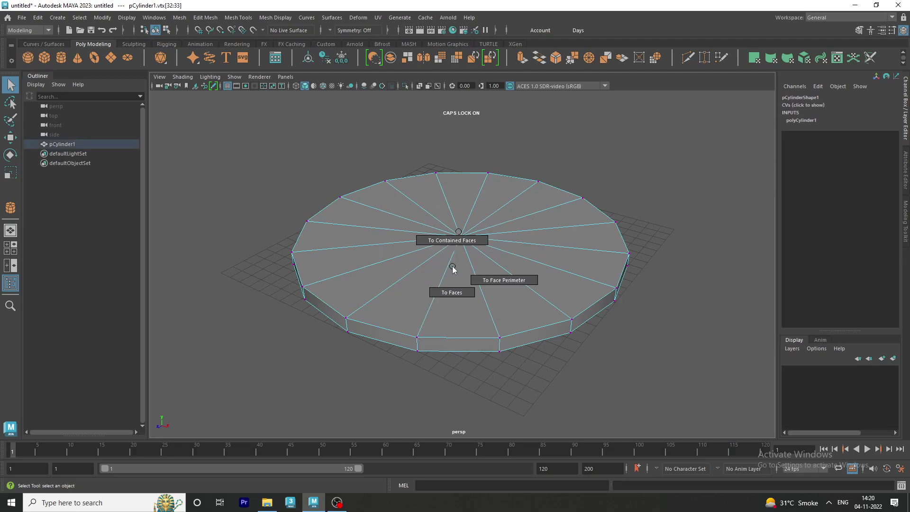
pyautogui.moveTo(494, 287)
pyautogui.keyDown('alt'); pyautogui.mouseDown()
pyautogui.moveTo(650, 305)
pyautogui.moveTo(630, 270)
pyautogui.moveTo(629, 309)
pyautogui.mouseUp(); pyautogui.keyUp('alt')
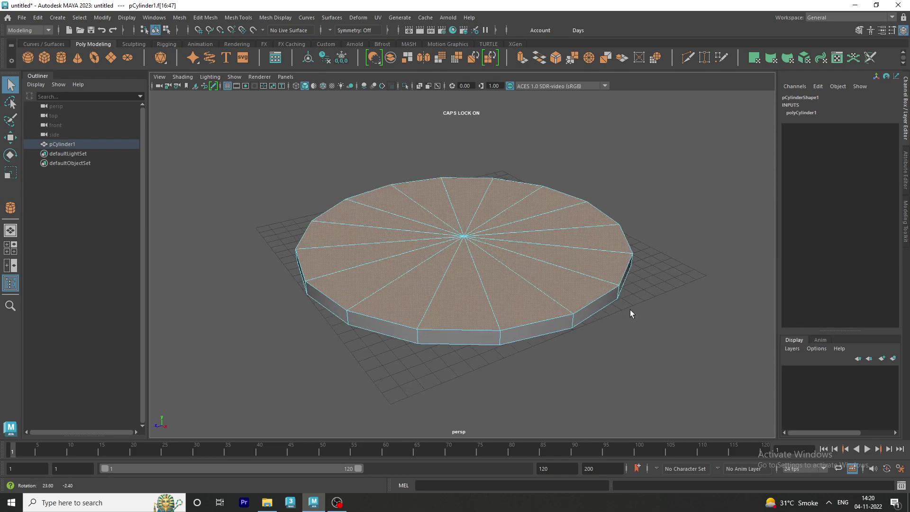
pyautogui.press('Delete')
# Fill the open top rim with one face via Mesh > Fill Hole and return to Object Mode
pyautogui.moveTo(394, 193); pyautogui.dragTo(393, 164, button='right')
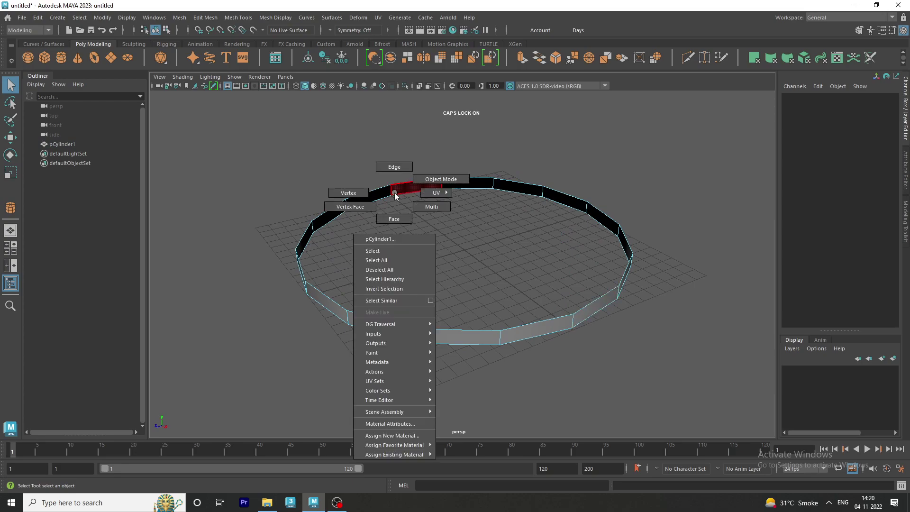
pyautogui.click(444, 183)
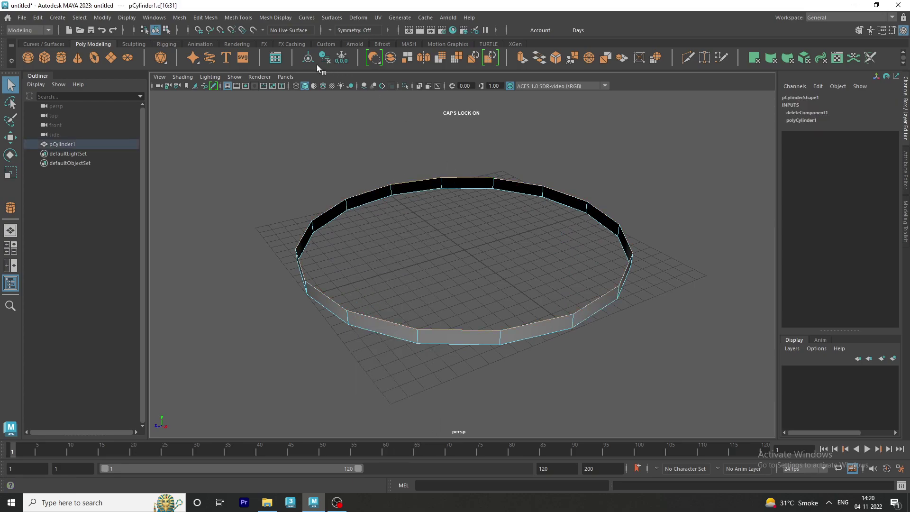
pyautogui.click(206, 18)
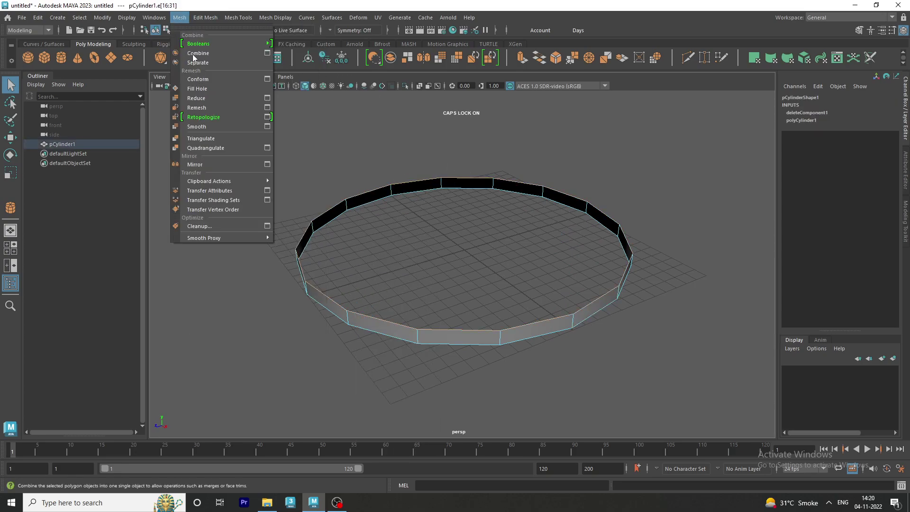
pyautogui.click(207, 89)
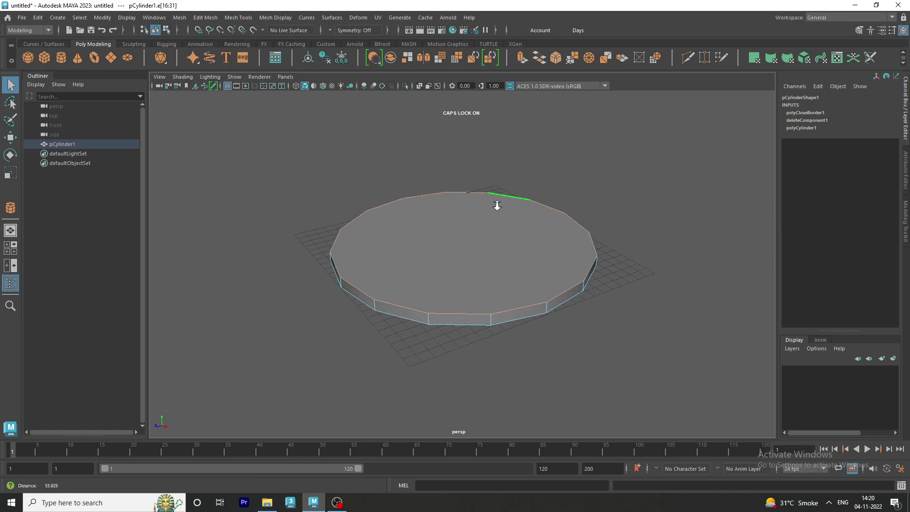
pyautogui.moveTo(526, 169); pyautogui.dragTo(555, 142, button='right')
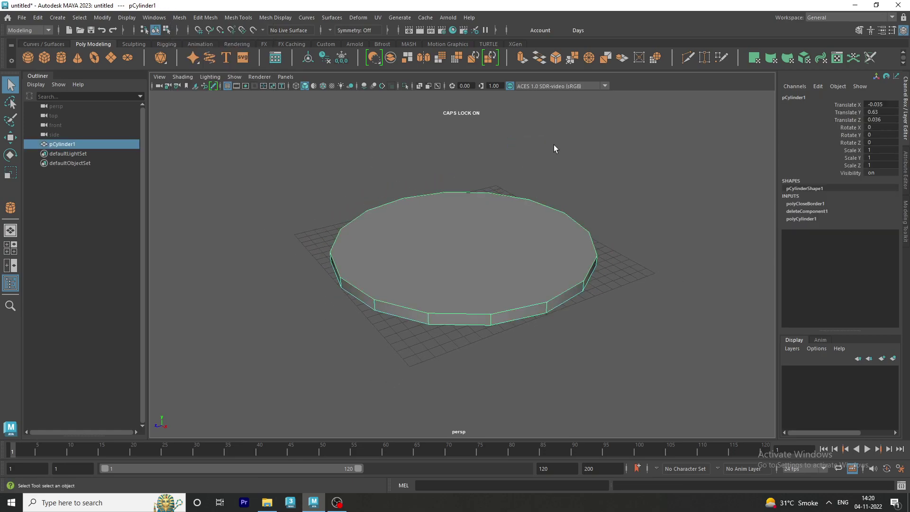
pyautogui.keyDown('shift'); pyautogui.rightClick(496, 220); pyautogui.keyUp('shift')
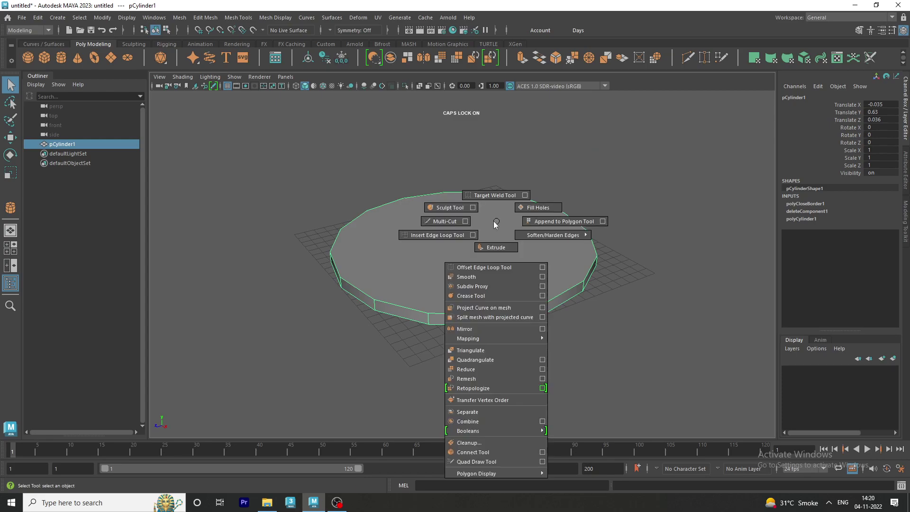
# Make the first straight Multi-Cut cuts rim to rim across the disc top
pyautogui.click(464, 223)
pyautogui.keyDown('alt'); pyautogui.moveTo(455, 207); pyautogui.dragTo(463, 232); pyautogui.keyUp('alt')
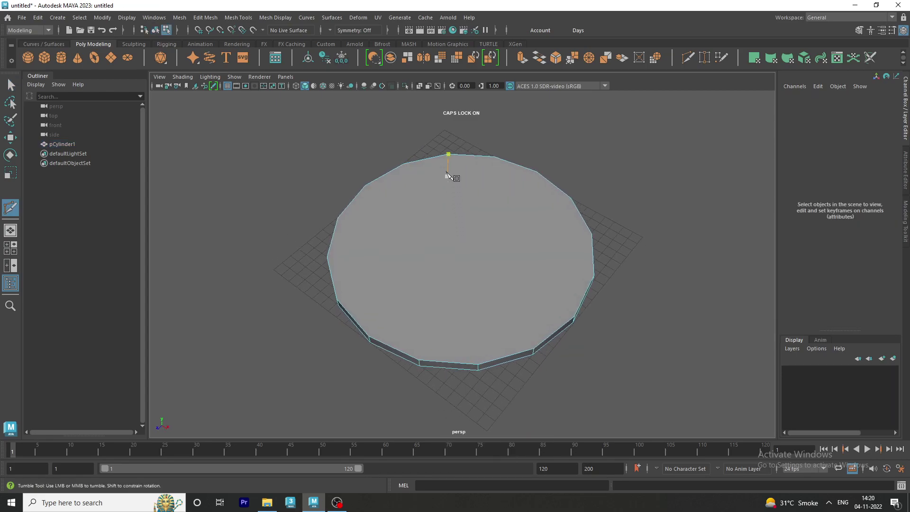
pyautogui.click(448, 154)
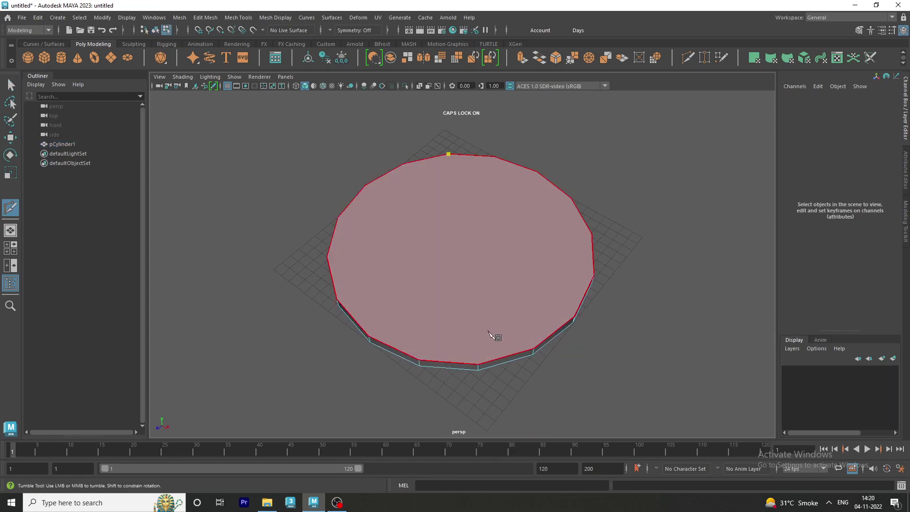
pyautogui.click(477, 355)
pyautogui.rightClick(477, 356)
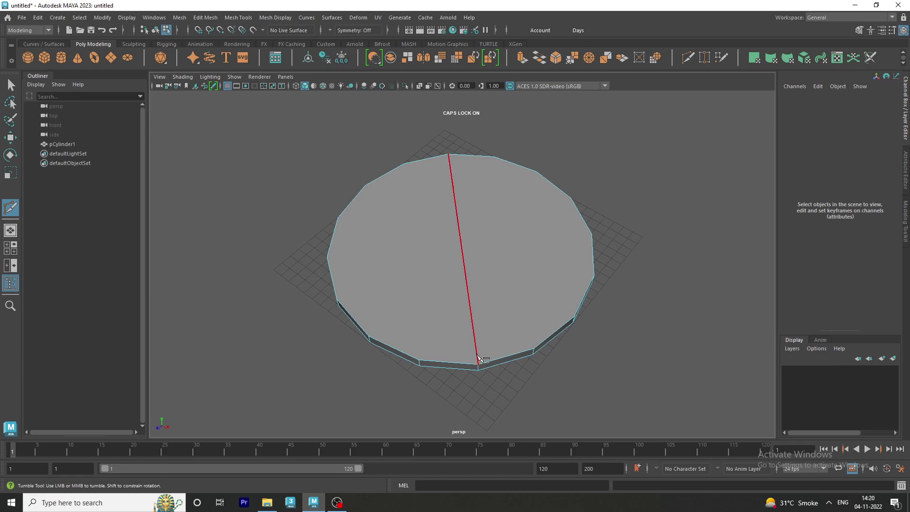
pyautogui.click(494, 157)
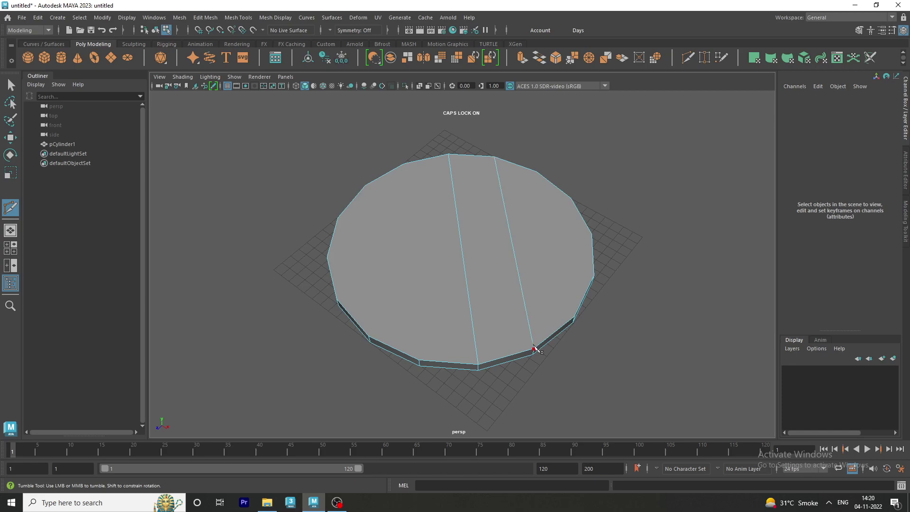
pyautogui.click(404, 163)
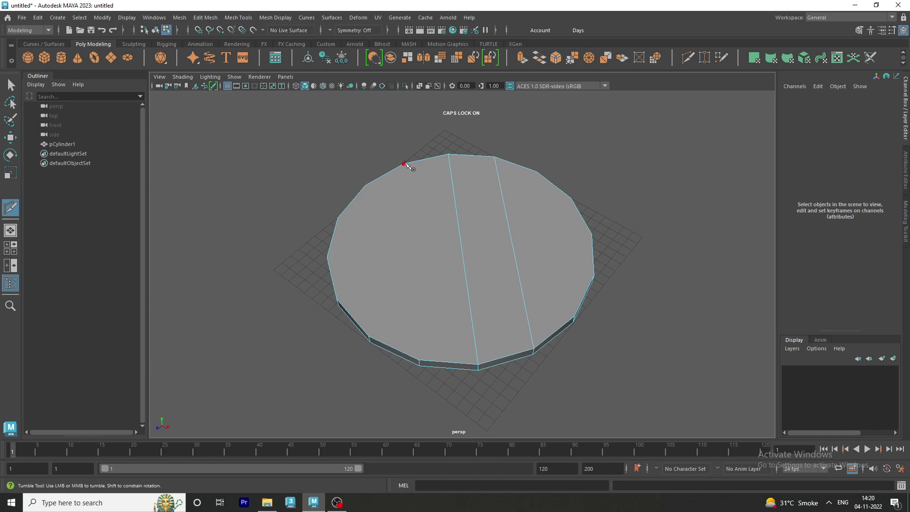
pyautogui.click(419, 361)
pyautogui.rightClick(419, 361)
# Add more parallel rim-to-rim cuts across the left and right sides of the top
pyautogui.click(366, 189)
pyautogui.click(369, 335)
pyautogui.rightClick(369, 336)
pyautogui.click(537, 172)
pyautogui.click(572, 316)
pyautogui.rightClick(574, 323)
pyautogui.keyDown('alt'); pyautogui.moveTo(563, 331); pyautogui.dragTo(588, 351); pyautogui.keyUp('alt')
pyautogui.click(663, 316)
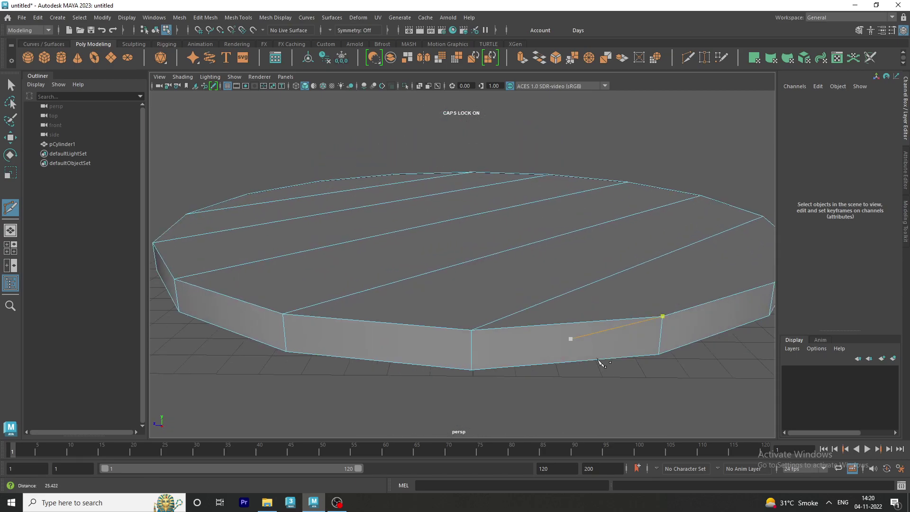
pyautogui.scroll(5, 514, 381)
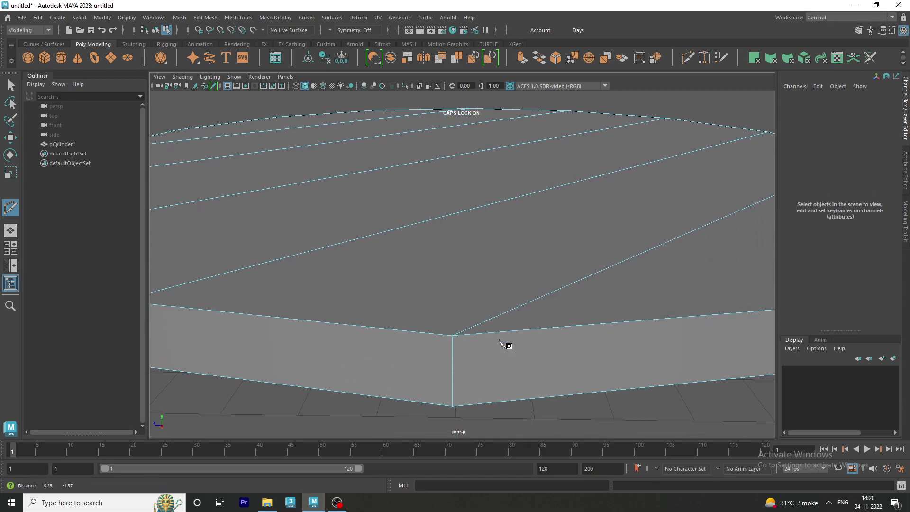
pyautogui.scroll(-5, 507, 342)
# Return to the Select tool and orbit to inspect the cut disc from above and below
pyautogui.press('q')
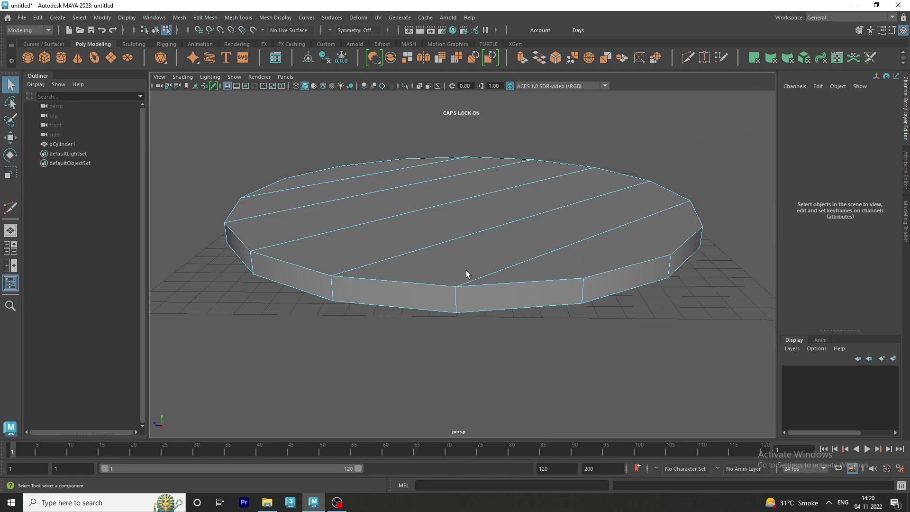
pyautogui.moveTo(467, 274)
pyautogui.keyDown('alt'); pyautogui.mouseDown()
pyautogui.moveTo(468, 287)
pyautogui.moveTo(394, 278)
pyautogui.mouseUp(); pyautogui.keyUp('alt')
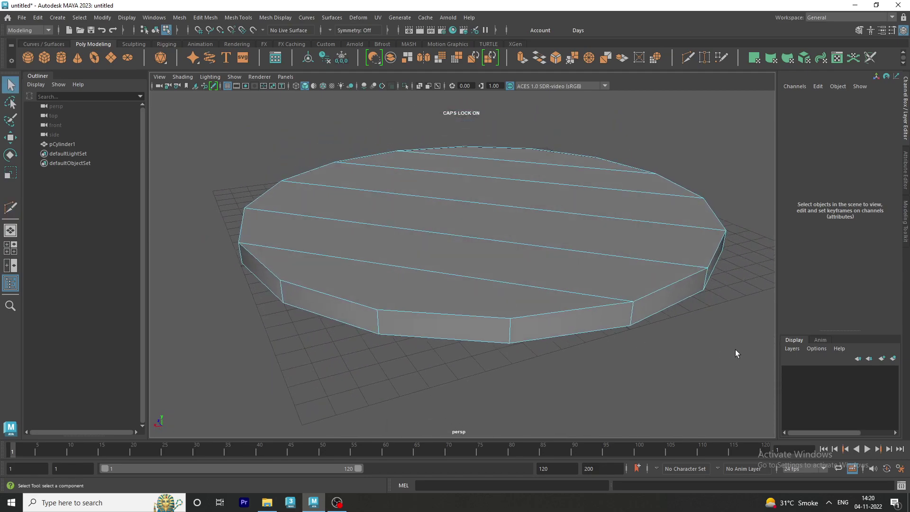
pyautogui.moveTo(736, 353)
pyautogui.keyDown('alt'); pyautogui.mouseDown()
pyautogui.moveTo(555, 319)
pyautogui.moveTo(738, 337)
pyautogui.moveTo(589, 313)
pyautogui.mouseUp(); pyautogui.keyUp('alt')
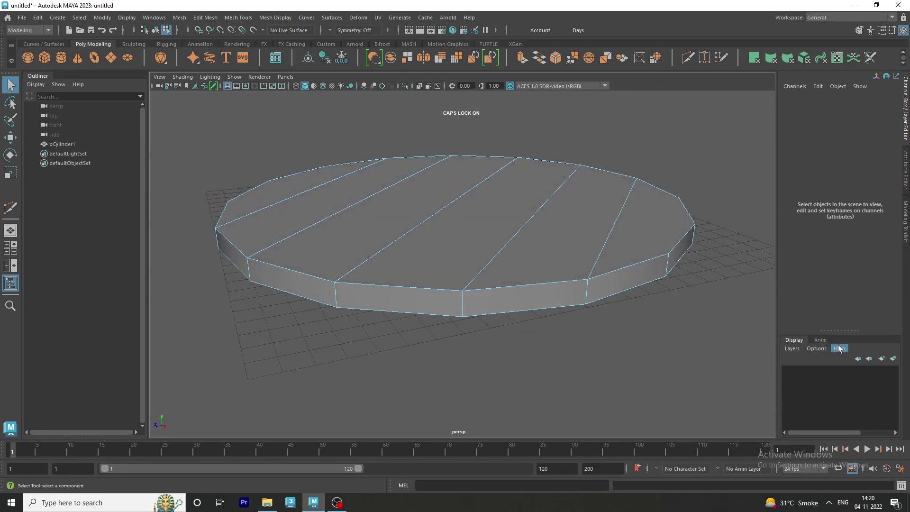
pyautogui.moveTo(471, 291)
pyautogui.keyDown('alt'); pyautogui.mouseDown()
pyautogui.moveTo(619, 339)
pyautogui.moveTo(581, 339)
pyautogui.mouseUp(); pyautogui.keyUp('alt')
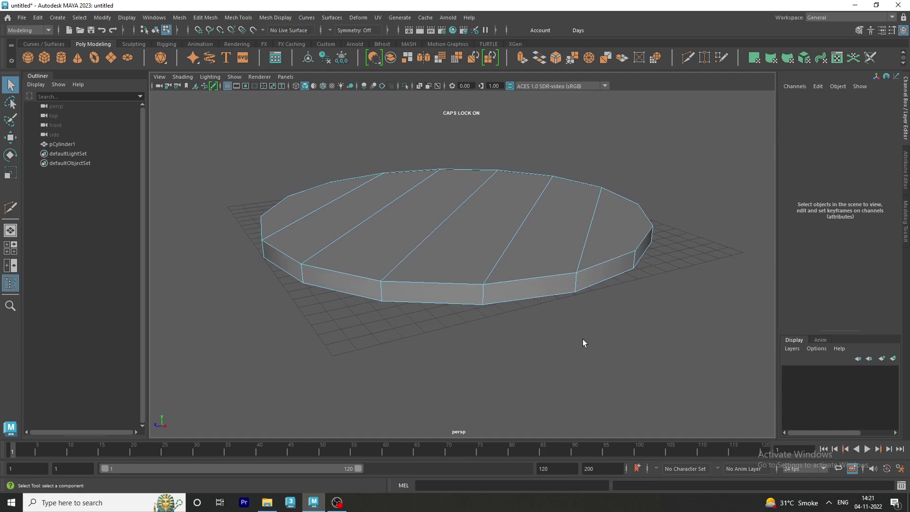
# Select the ring of side faces around the disc, then clear the selection
pyautogui.click(545, 286)
pyautogui.keyDown('shift'); pyautogui.doubleClick(609, 276); pyautogui.keyUp('shift')
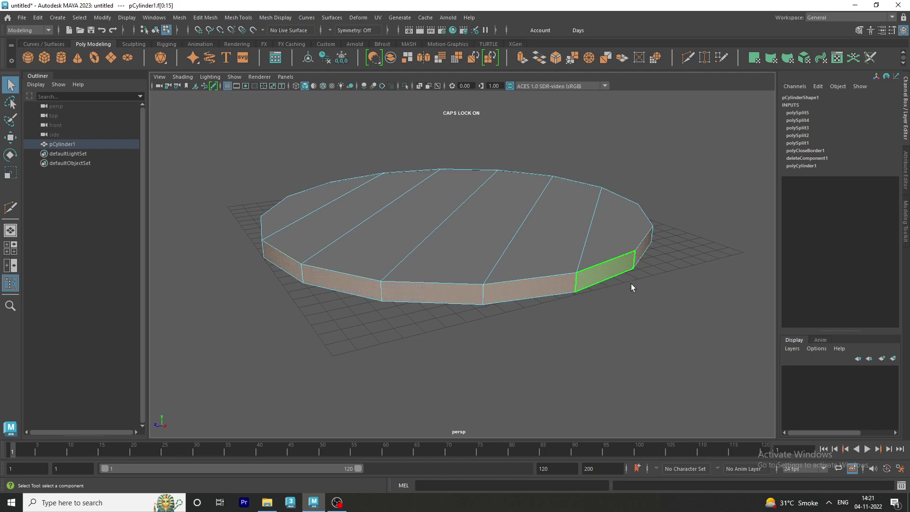
pyautogui.moveTo(630, 284)
pyautogui.keyDown('alt'); pyautogui.mouseDown()
pyautogui.moveTo(530, 277)
pyautogui.moveTo(437, 290)
pyautogui.moveTo(493, 301)
pyautogui.mouseUp(); pyautogui.keyUp('alt')
pyautogui.click(568, 285)
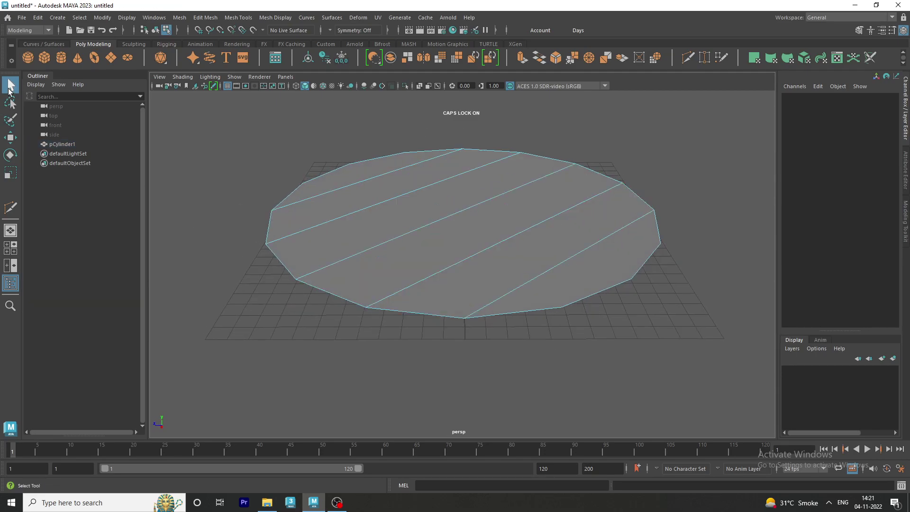
# In face mode, select the outermost right plank face and bring up the face operations menu
pyautogui.rightClick(495, 199)
pyautogui.click(513, 187)
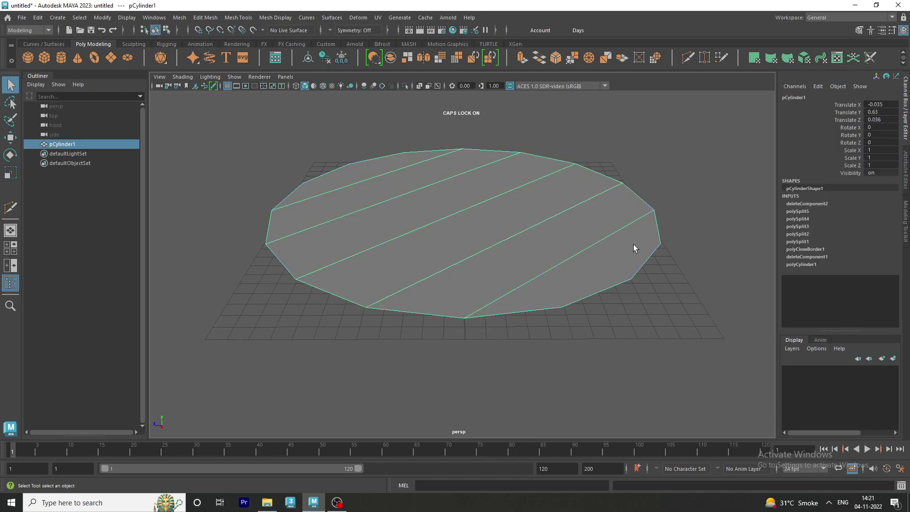
pyautogui.rightClick(626, 221)
pyautogui.rightClick(600, 239)
pyautogui.click(612, 255)
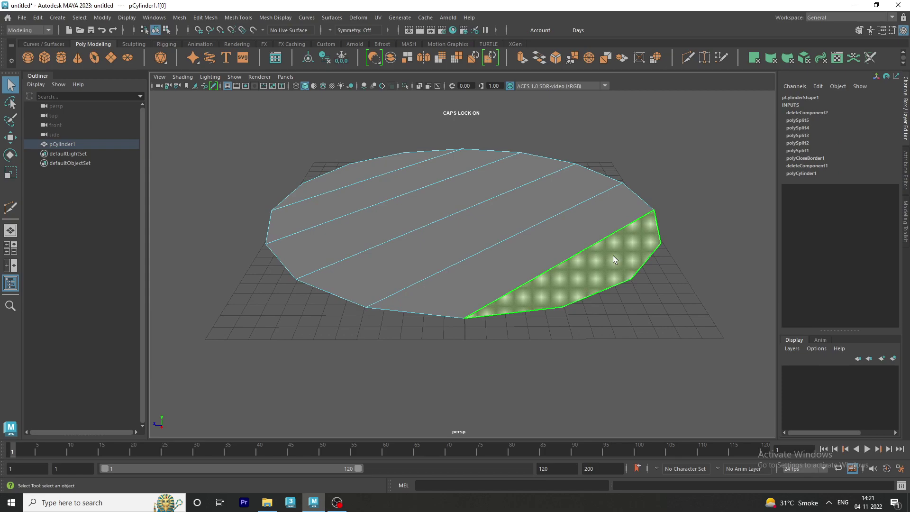
pyautogui.keyDown('alt'); pyautogui.moveTo(613, 255); pyautogui.dragTo(645, 265); pyautogui.keyUp('alt')
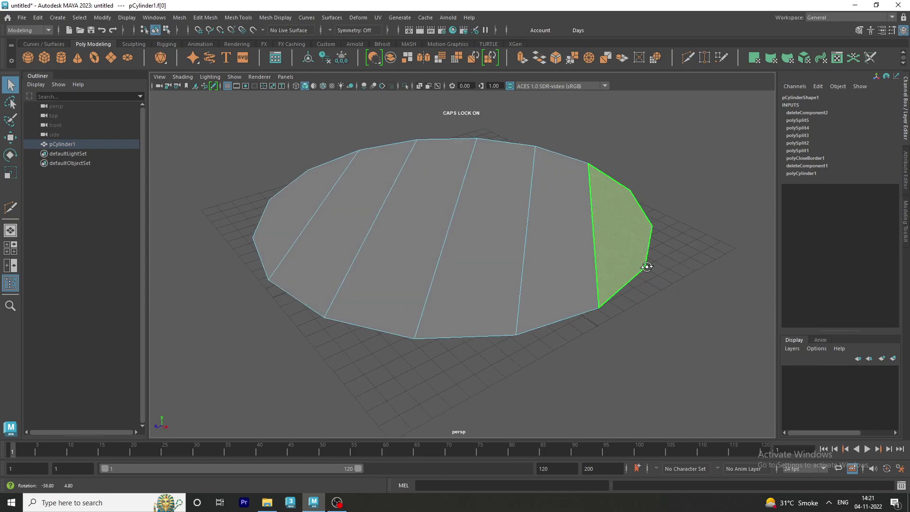
pyautogui.keyDown('shift'); pyautogui.rightClick(616, 229); pyautogui.keyUp('shift')
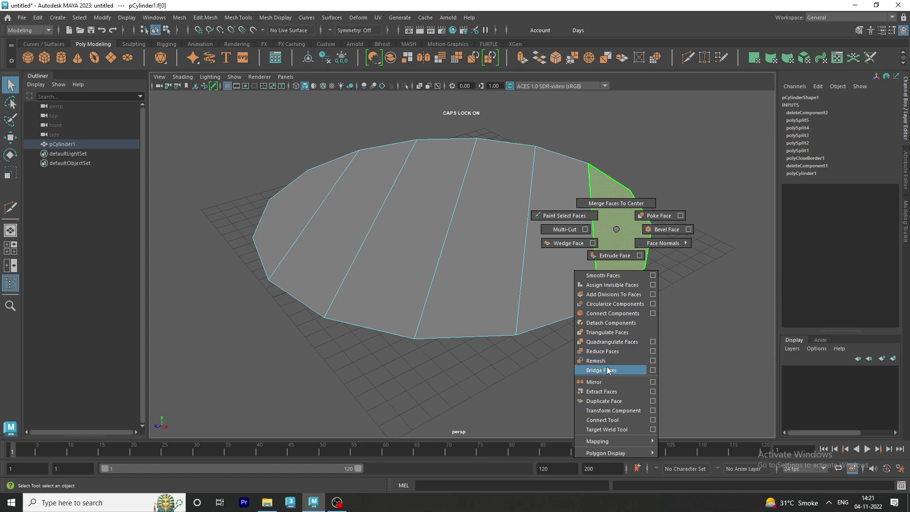
# Extract the rightmost plank face and repeat the extraction on the next strip
pyautogui.click(610, 391)
pyautogui.moveTo(562, 232)
pyautogui.mouseDown(button='right')
pyautogui.moveTo(548, 258)
pyautogui.moveTo(538, 415)
pyautogui.mouseUp(button='right')
pyautogui.click(550, 260)
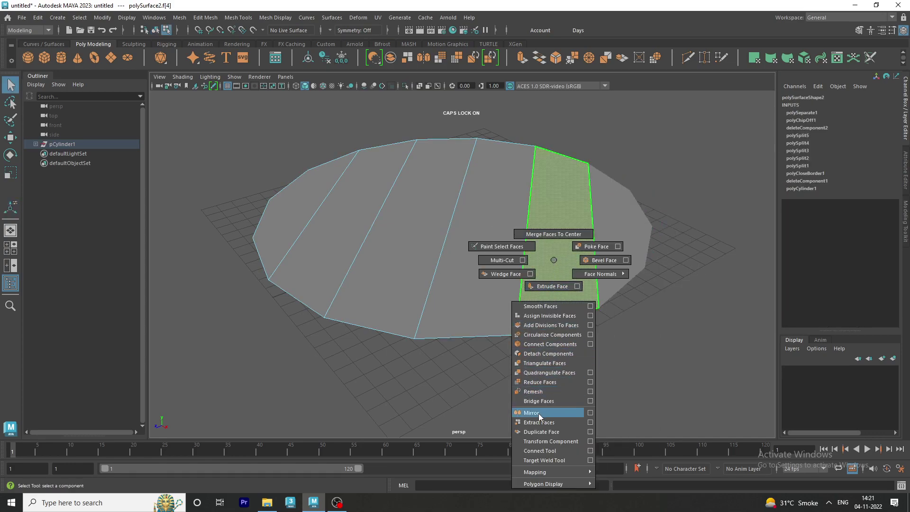
pyautogui.moveTo(504, 227); pyautogui.dragTo(494, 251, button='right')
pyautogui.click(494, 251)
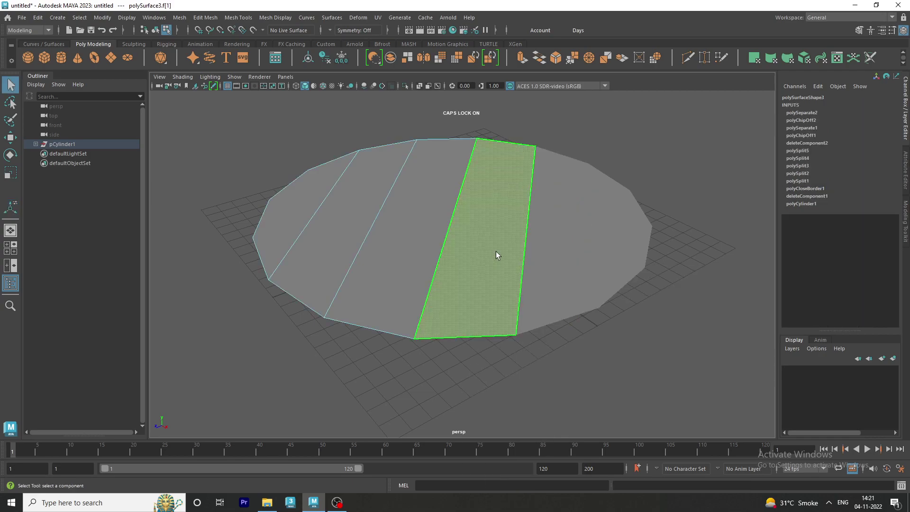
pyautogui.press('g')
# Repeat Extract Faces with G on each remaining plank strip toward the left
pyautogui.moveTo(406, 219); pyautogui.dragTo(408, 240, button='right')
pyautogui.click(406, 244)
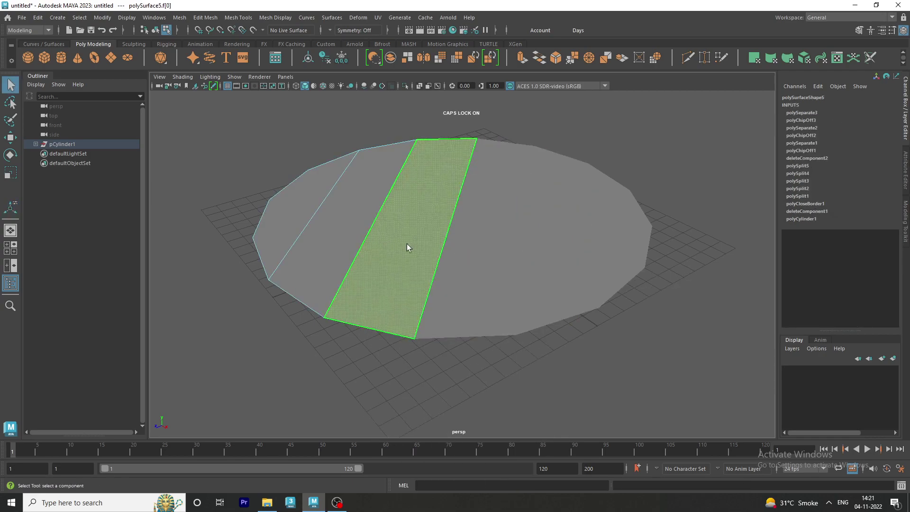
pyautogui.press('g')
pyautogui.moveTo(345, 220); pyautogui.dragTo(336, 234, button='right')
pyautogui.click(337, 235)
pyautogui.press('g')
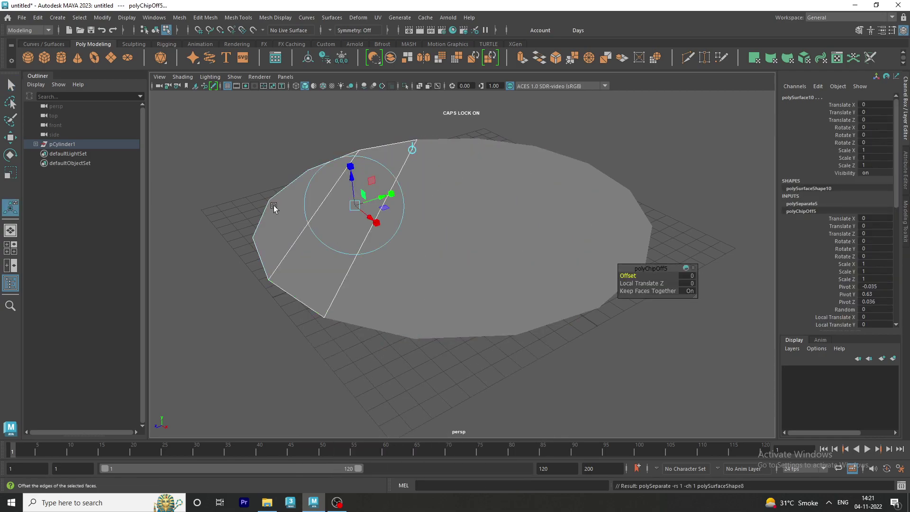
pyautogui.moveTo(273, 206); pyautogui.dragTo(273, 234, button='right')
pyautogui.click(281, 214)
pyautogui.press('g')
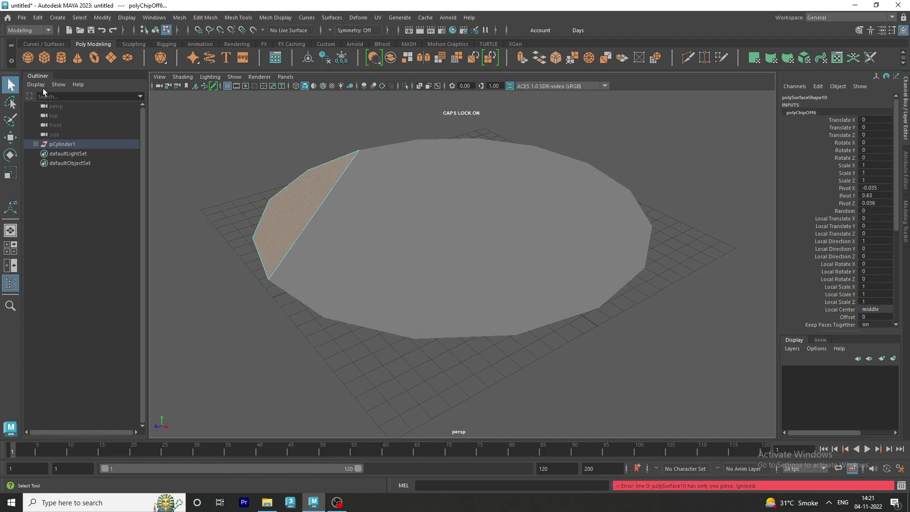
# Turn on Wireframe on Shaded and extract the centre strip, checking the left strip
pyautogui.click(226, 105)
pyautogui.click(323, 86)
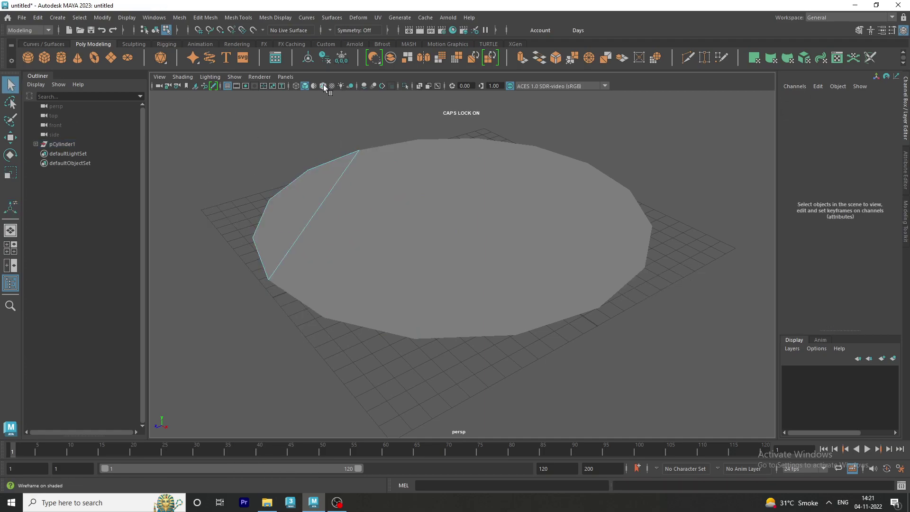
pyautogui.click(527, 203)
pyautogui.press('g')
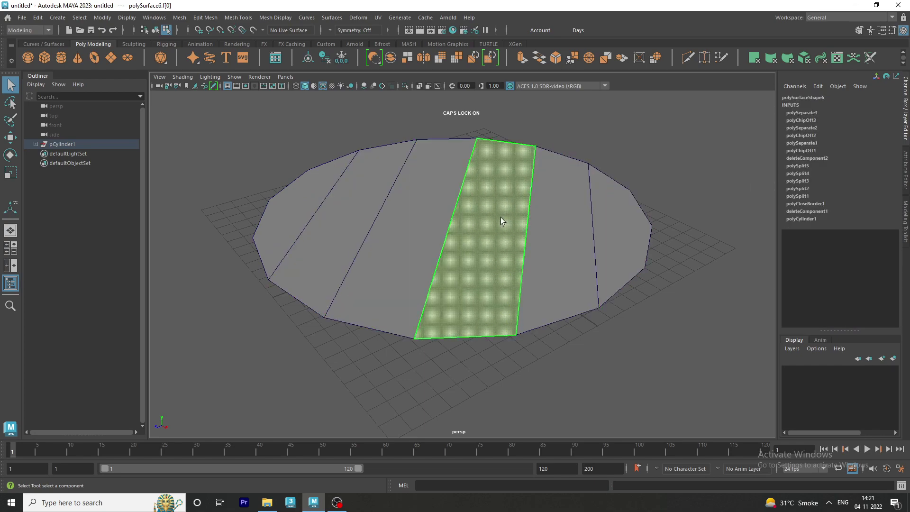
pyautogui.click(414, 195)
pyautogui.click(320, 179)
# In Object Mode, click individual strips to confirm each is a separate piece
pyautogui.moveTo(207, 126); pyautogui.dragTo(242, 92, button='right')
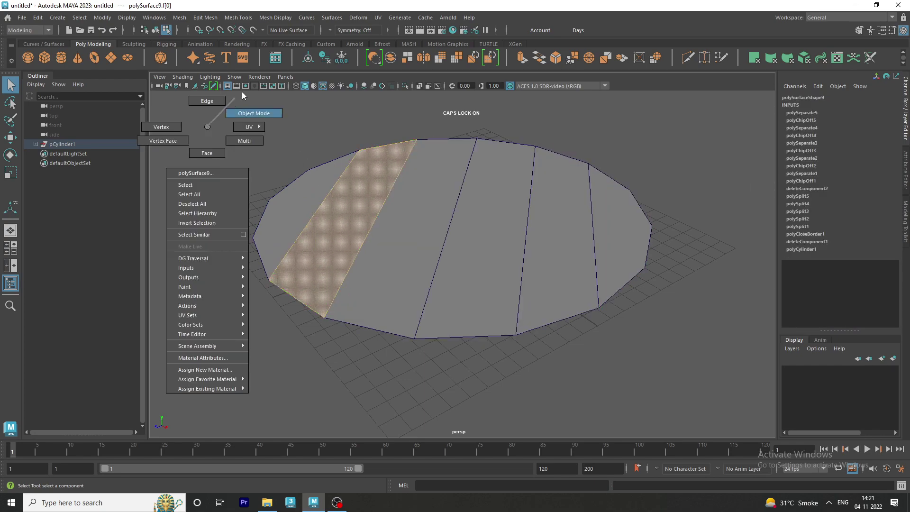
pyautogui.click(346, 195)
pyautogui.click(432, 197)
pyautogui.click(538, 198)
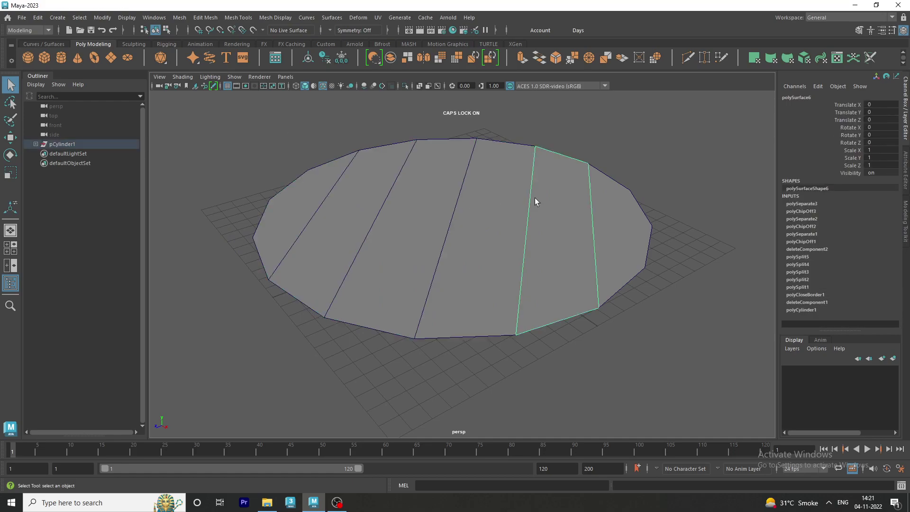
pyautogui.click(570, 114)
# Marquee-select all plank strips and combine them into one mesh
pyautogui.keyDown('alt'); pyautogui.moveTo(695, 283); pyautogui.dragTo(629, 270); pyautogui.keyUp('alt')
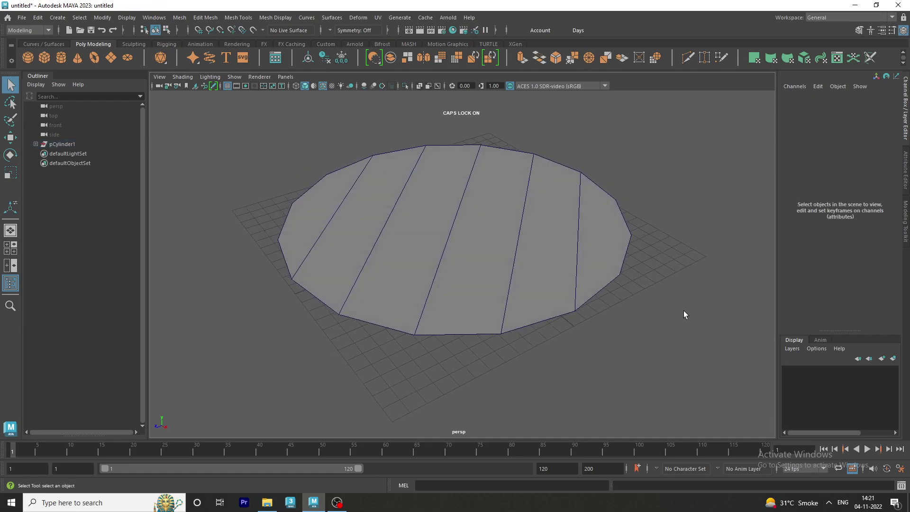
pyautogui.moveTo(662, 313)
pyautogui.mouseDown()
pyautogui.moveTo(366, 220)
pyautogui.moveTo(400, 221)
pyautogui.mouseUp()
pyautogui.keyDown('shift'); pyautogui.moveTo(405, 219); pyautogui.dragTo(384, 420, button='right'); pyautogui.keyUp('shift')
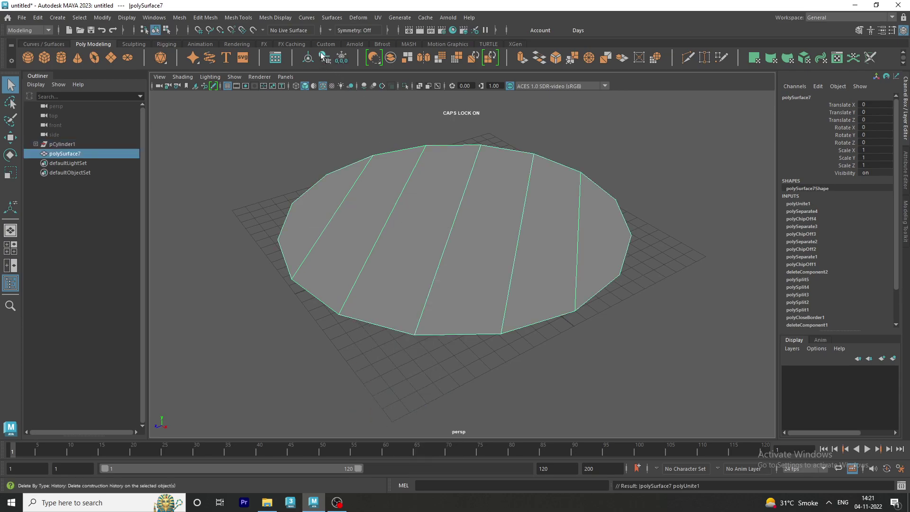
# Extrude the plank faces with Local Translate Z 0.84 for thickness
pyautogui.click(523, 61)
pyautogui.click(691, 284)
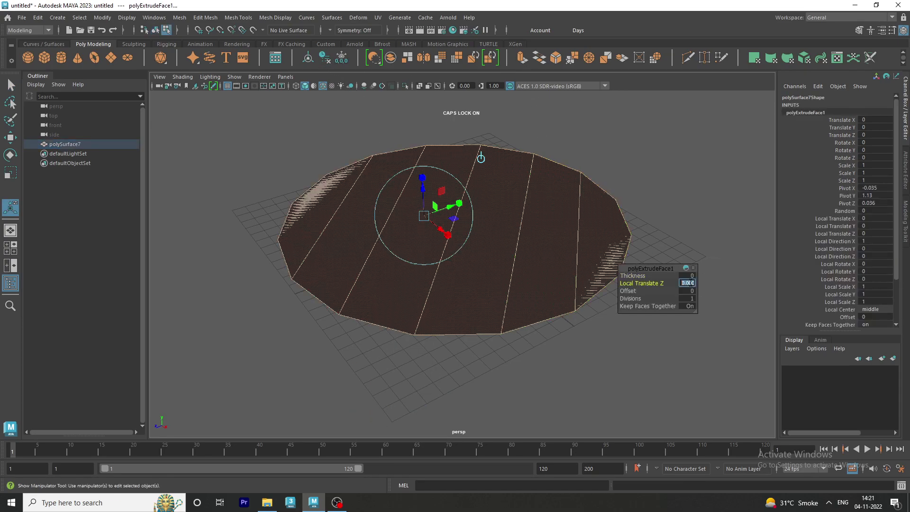
pyautogui.write('0.84')
pyautogui.press('Return')
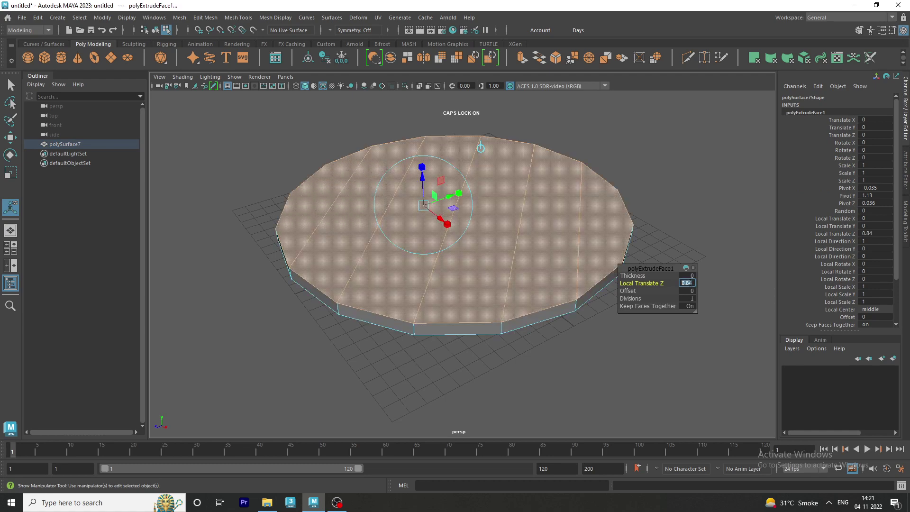
pyautogui.moveTo(483, 372)
pyautogui.keyDown('alt'); pyautogui.mouseDown()
pyautogui.moveTo(494, 267)
pyautogui.moveTo(355, 273)
pyautogui.moveTo(319, 254)
pyautogui.moveTo(332, 303)
pyautogui.mouseUp(); pyautogui.keyUp('alt')
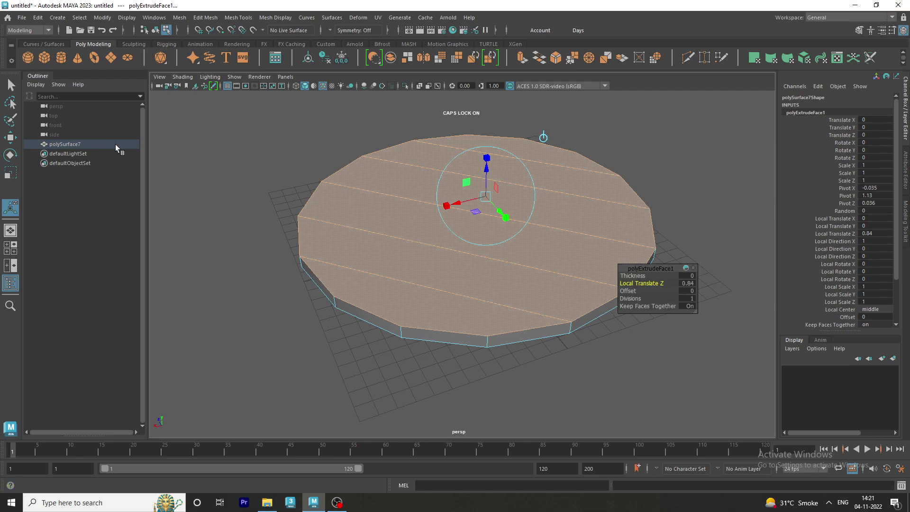
# Back in Object Mode, run Mesh > Separate and select one plank to verify
pyautogui.rightClick(346, 190)
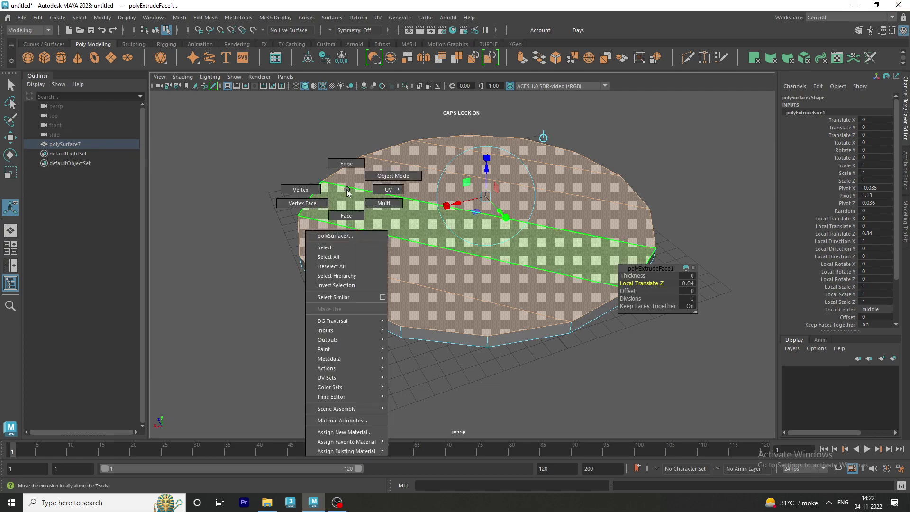
pyautogui.click(384, 163)
pyautogui.click(256, 152)
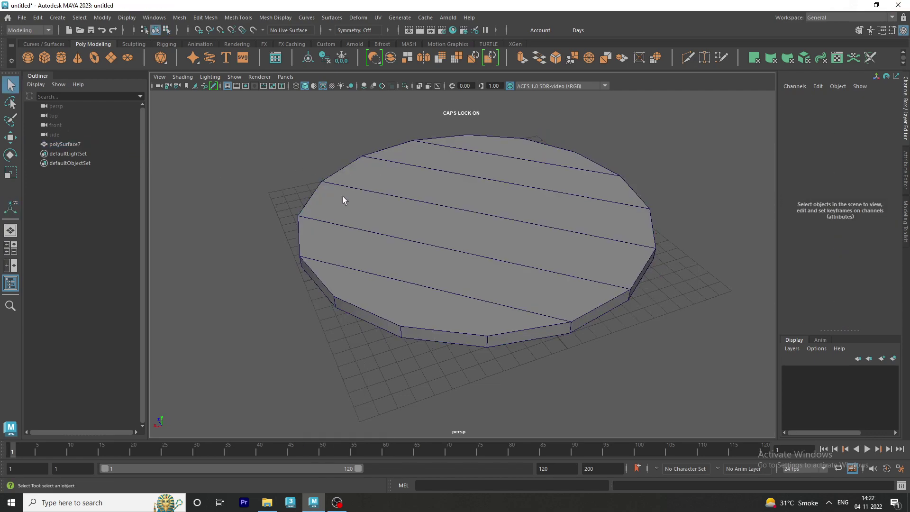
pyautogui.keyDown('alt'); pyautogui.moveTo(345, 197); pyautogui.dragTo(248, 203); pyautogui.keyUp('alt')
pyautogui.click(321, 238)
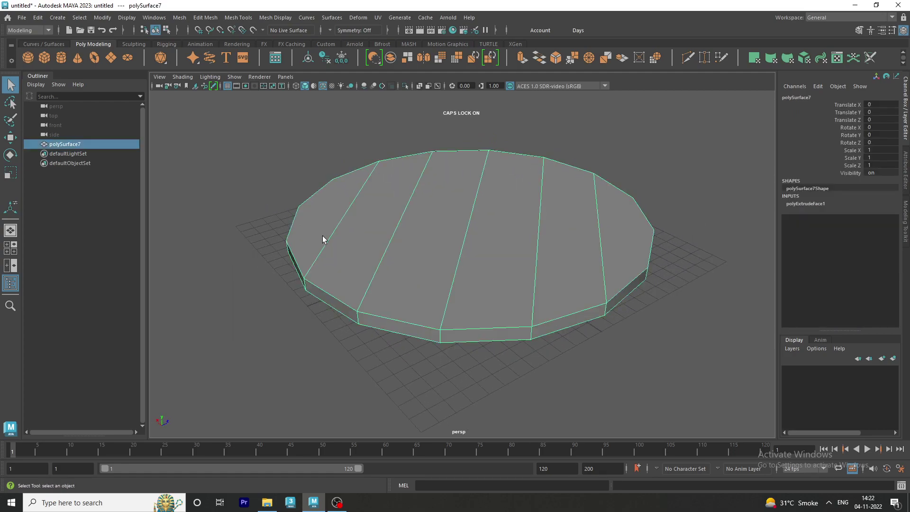
pyautogui.rightClick(389, 247)
pyautogui.click(376, 403)
pyautogui.keyDown('alt'); pyautogui.moveTo(321, 204); pyautogui.dragTo(297, 194, button='middle'); pyautogui.keyUp('alt')
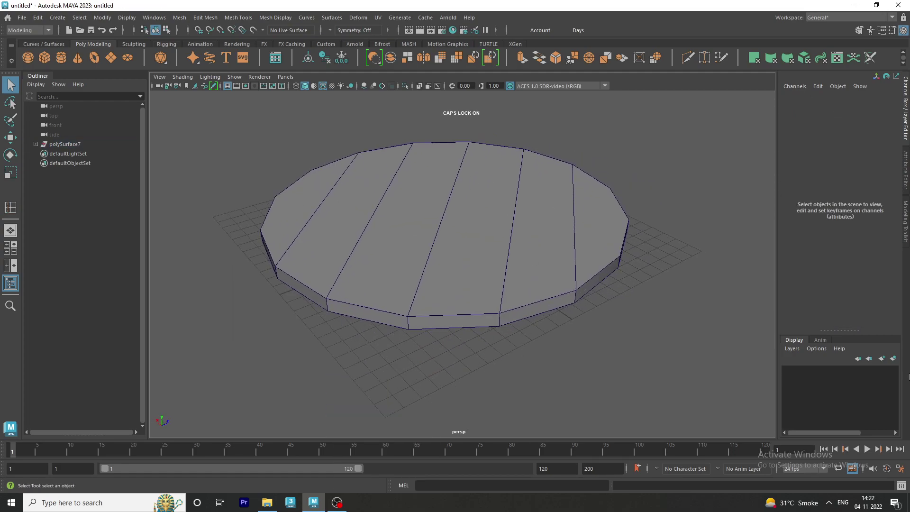
pyautogui.click(549, 243)
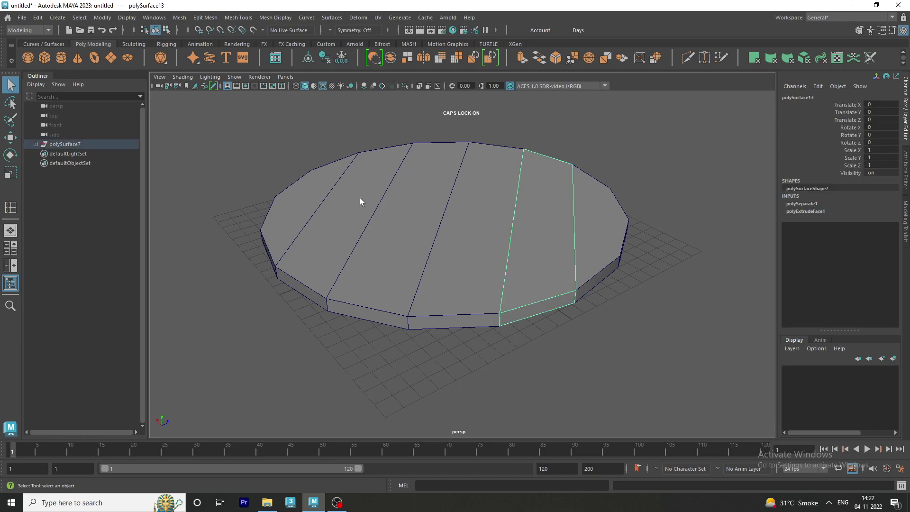
# Set up Insert Edge Loop with a loop count of 1 and add loops across four plank strips
pyautogui.click(238, 17)
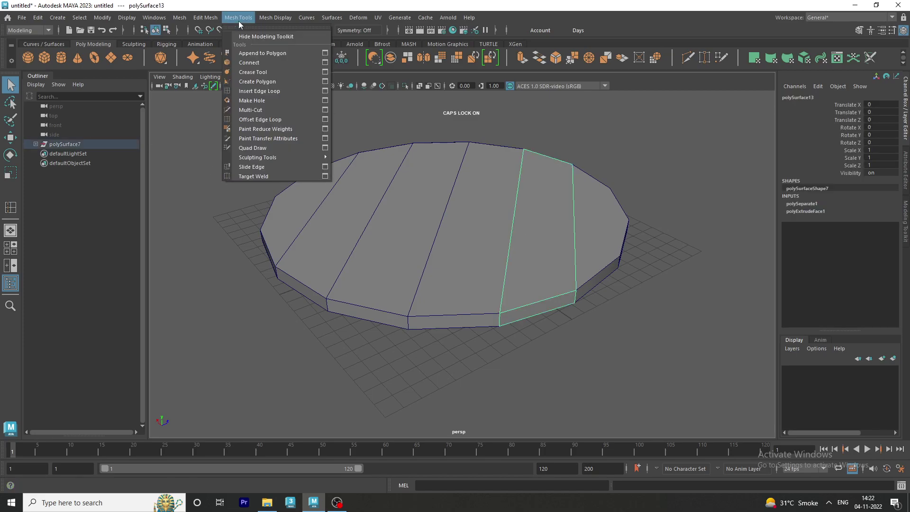
pyautogui.click(325, 100)
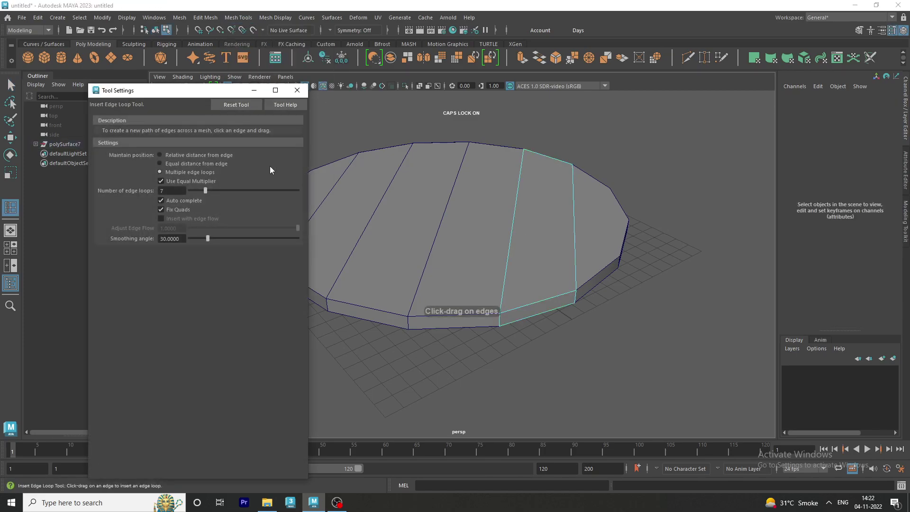
pyautogui.moveTo(167, 92); pyautogui.dragTo(103, 86)
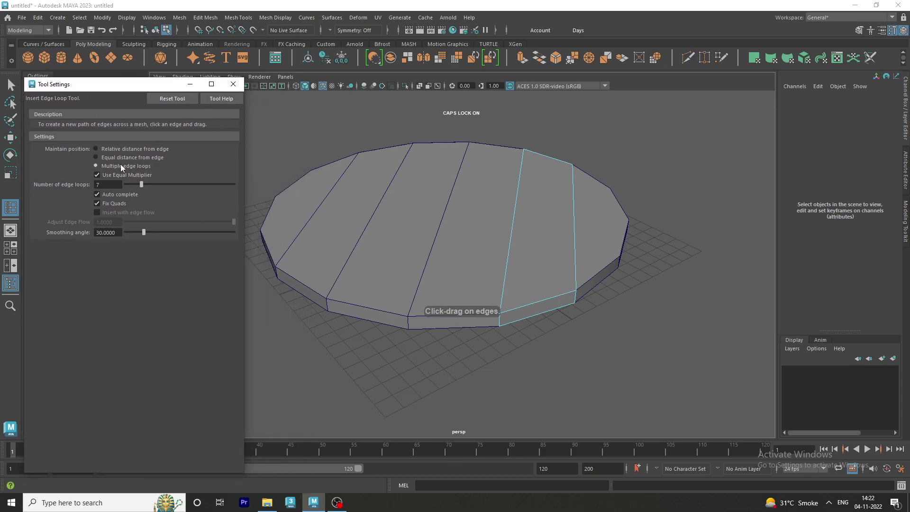
pyautogui.doubleClick(106, 184)
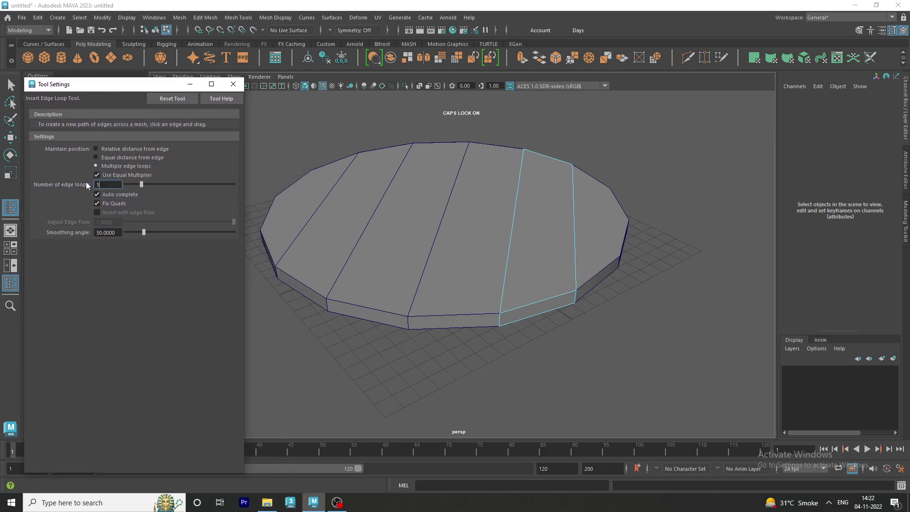
pyautogui.write('1')
pyautogui.press('Return')
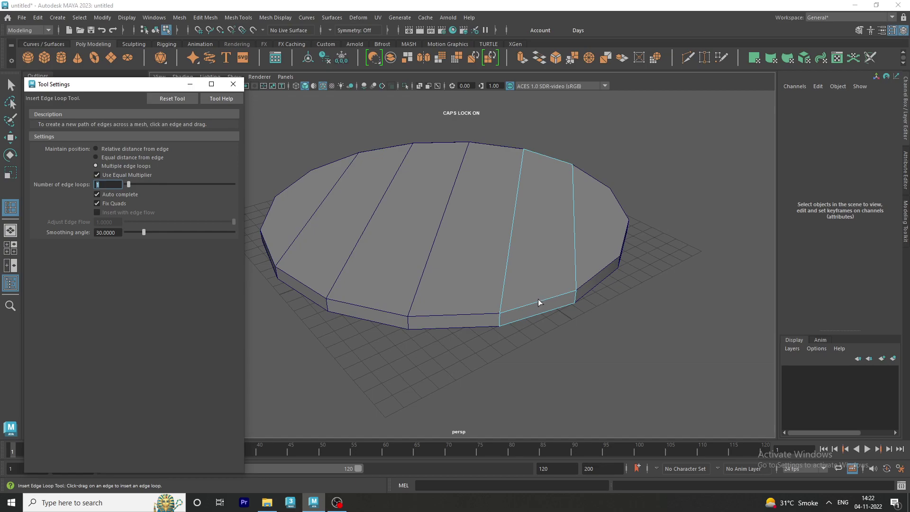
pyautogui.click(538, 302)
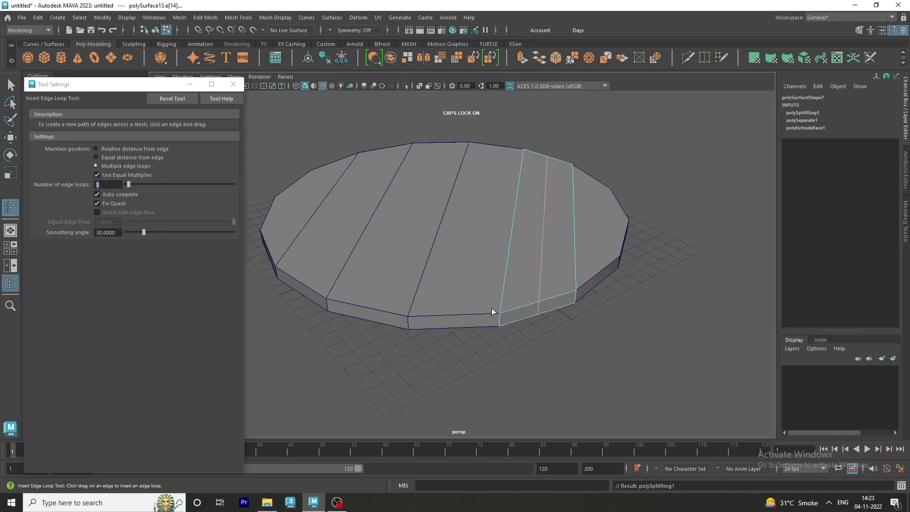
pyautogui.click(460, 315)
pyautogui.click(370, 309)
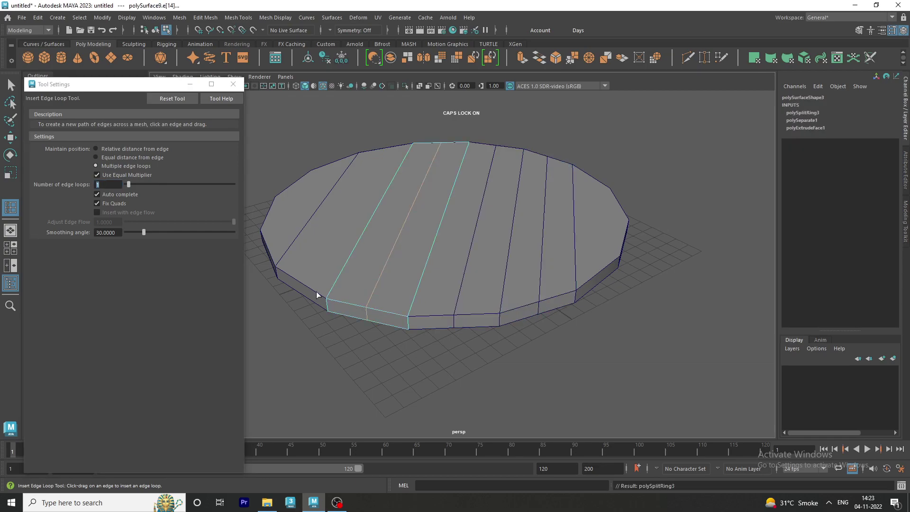
pyautogui.click(304, 285)
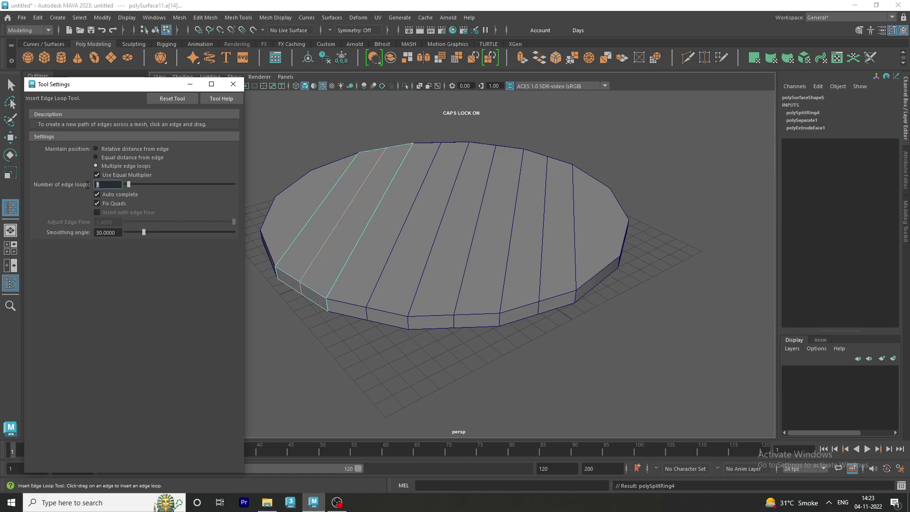
# Change the edge loop count to 7 and add seven loops across every plank strip
pyautogui.write('7')
pyautogui.press('Return')
pyautogui.click(571, 221)
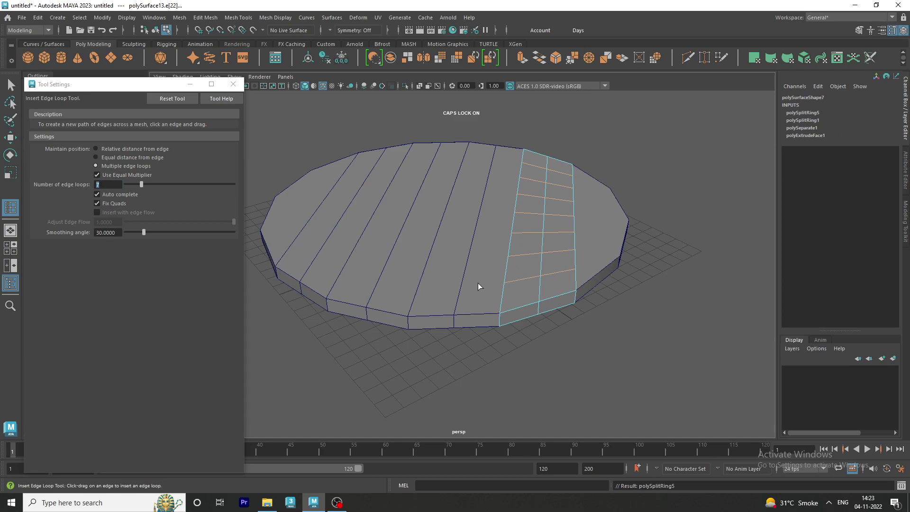
pyautogui.click(477, 316)
pyautogui.click(511, 243)
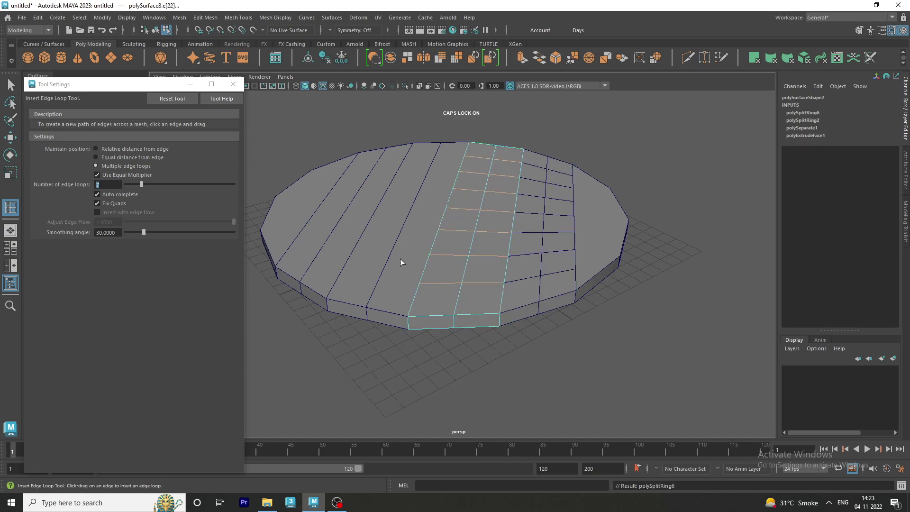
pyautogui.click(398, 272)
pyautogui.click(429, 265)
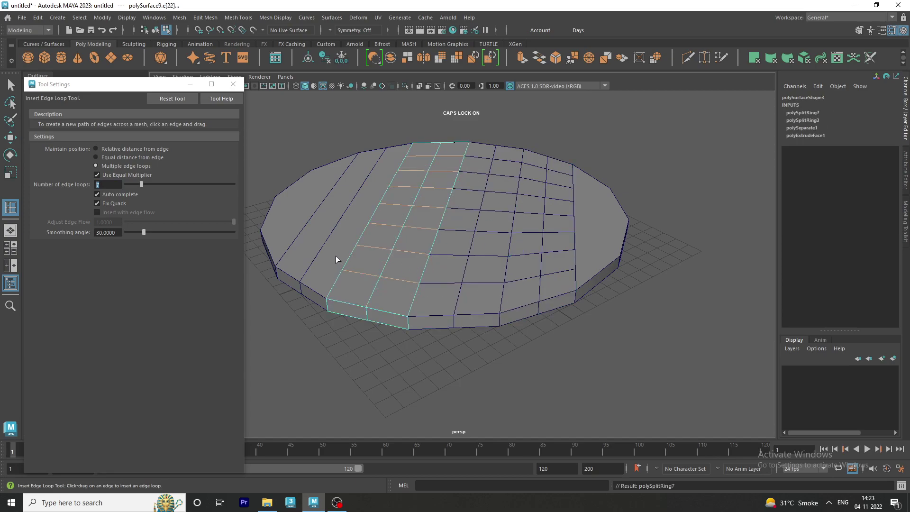
pyautogui.click(326, 243)
pyautogui.click(349, 256)
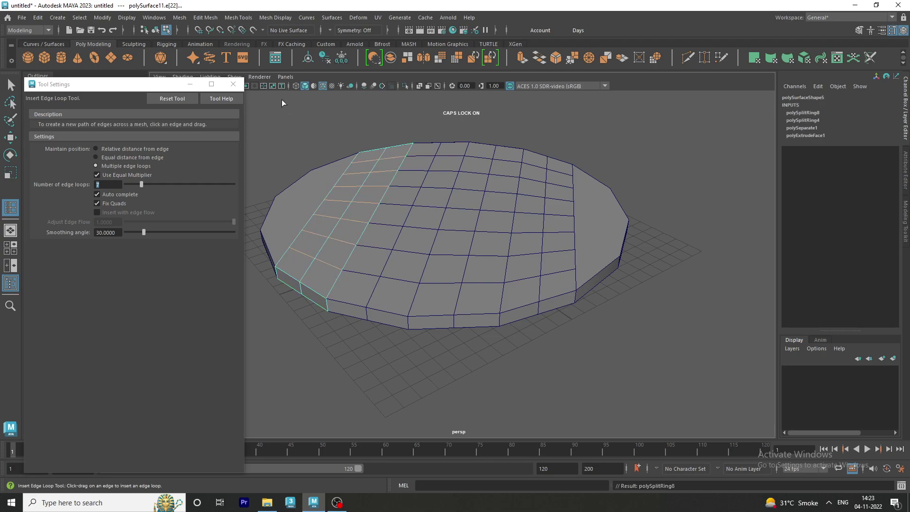
# Finish the edge-loop insertion and select the right-hand plank in object mode
pyautogui.click(232, 86)
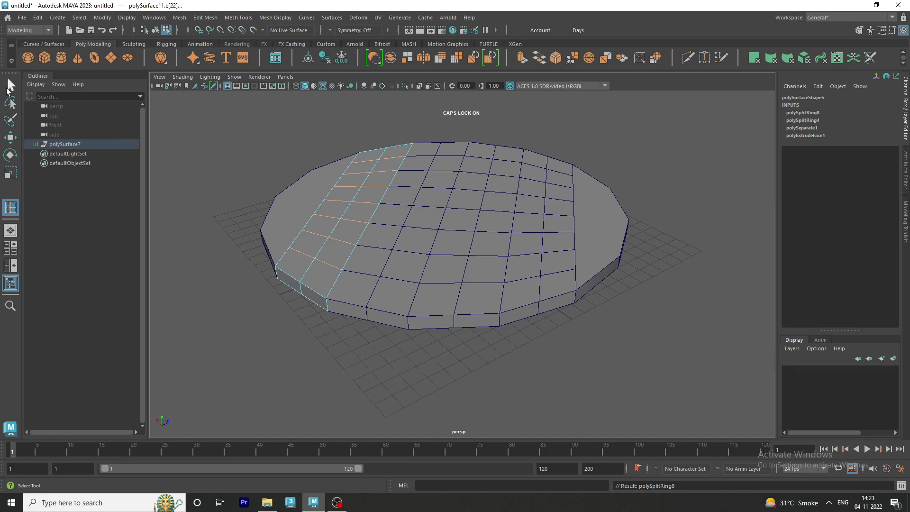
pyautogui.press('q')
pyautogui.moveTo(378, 166); pyautogui.dragTo(405, 150, button='right')
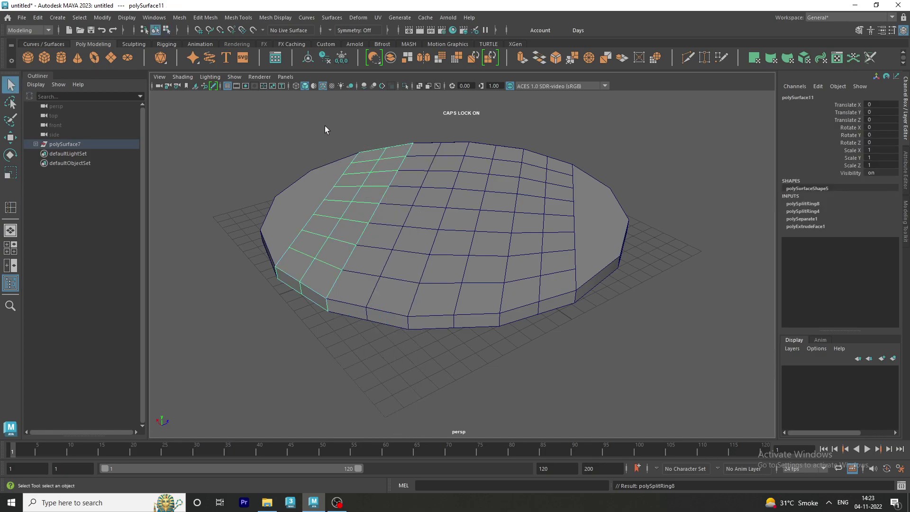
pyautogui.click(630, 224)
pyautogui.scroll(3, 532, 234)
pyautogui.click(504, 218)
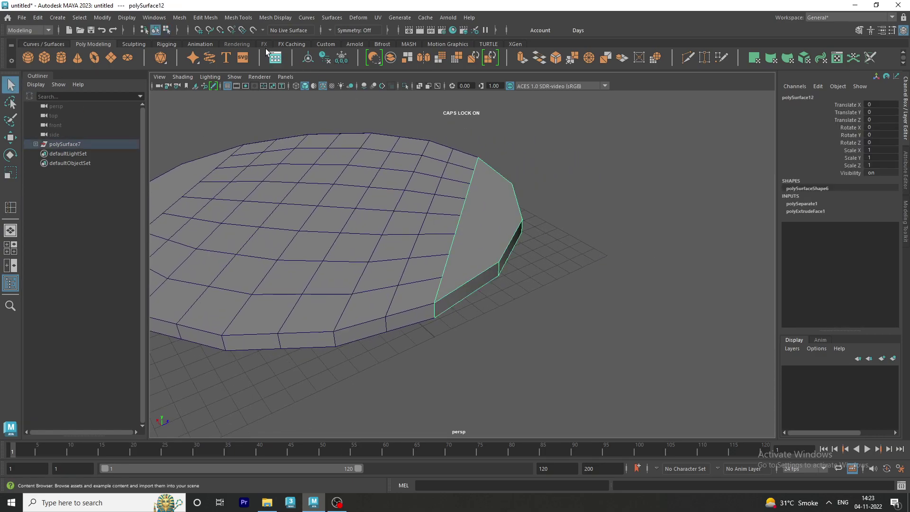
# Bevel the right-hand plank with 2 segments
pyautogui.click(205, 17)
pyautogui.click(211, 58)
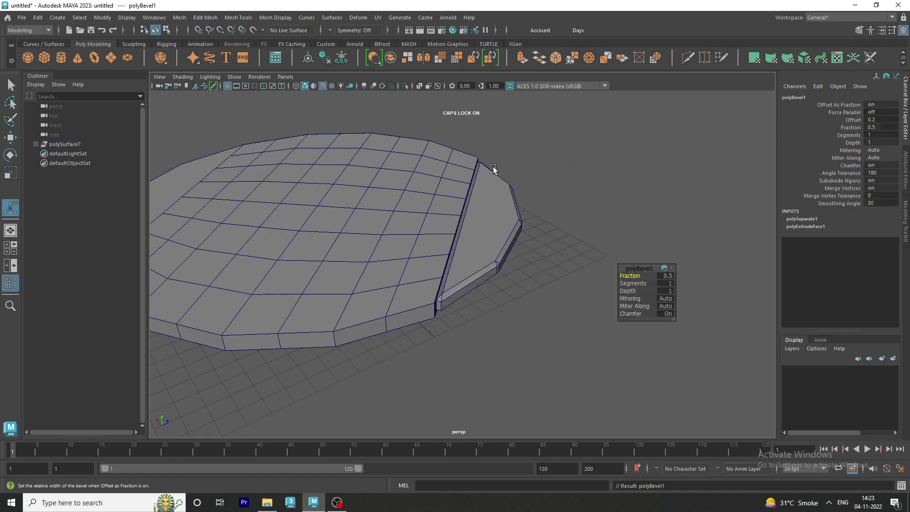
pyautogui.keyDown('alt'); pyautogui.moveTo(426, 199); pyautogui.dragTo(592, 266); pyautogui.keyUp('alt')
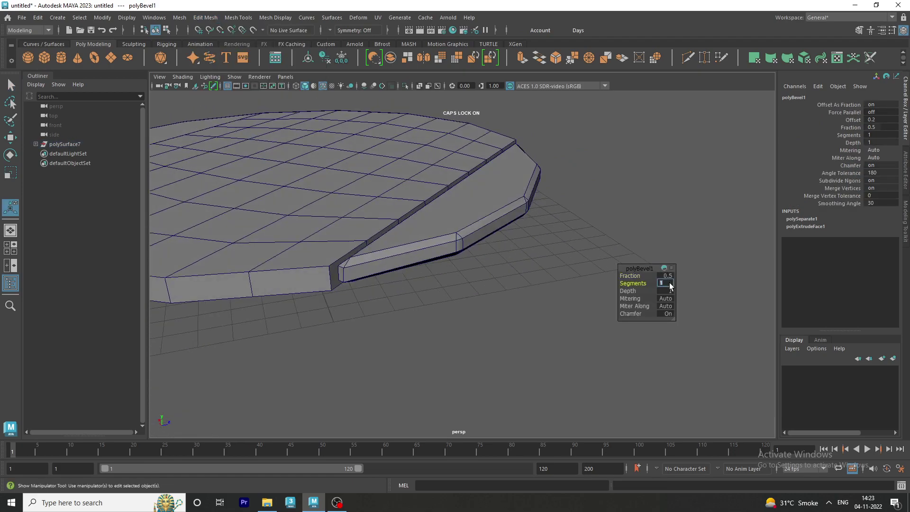
pyautogui.write('2')
pyautogui.press('Return')
pyautogui.moveTo(601, 246)
pyautogui.keyDown('alt'); pyautogui.mouseDown()
pyautogui.moveTo(513, 234)
pyautogui.moveTo(574, 246)
pyautogui.moveTo(488, 210)
pyautogui.moveTo(483, 184)
pyautogui.mouseUp(); pyautogui.keyUp('alt')
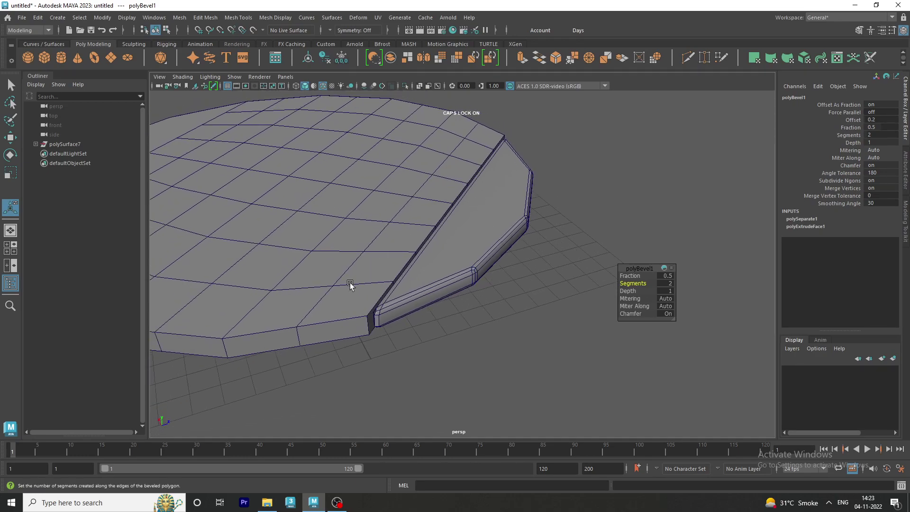
pyautogui.press('q')
# Bevel the next plank with Ctrl+B and adjust its segment count
pyautogui.click(598, 192)
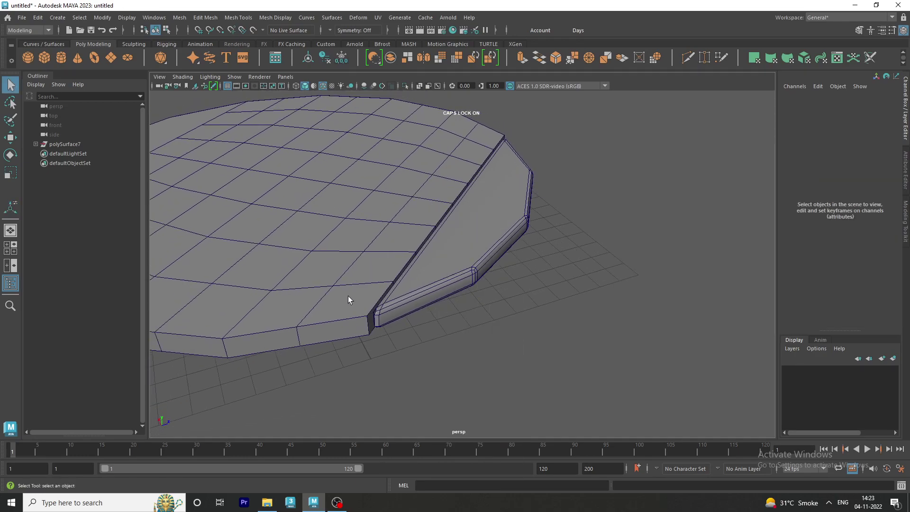
pyautogui.doubleClick(348, 296)
pyautogui.hotkey('ctrl', 'b')
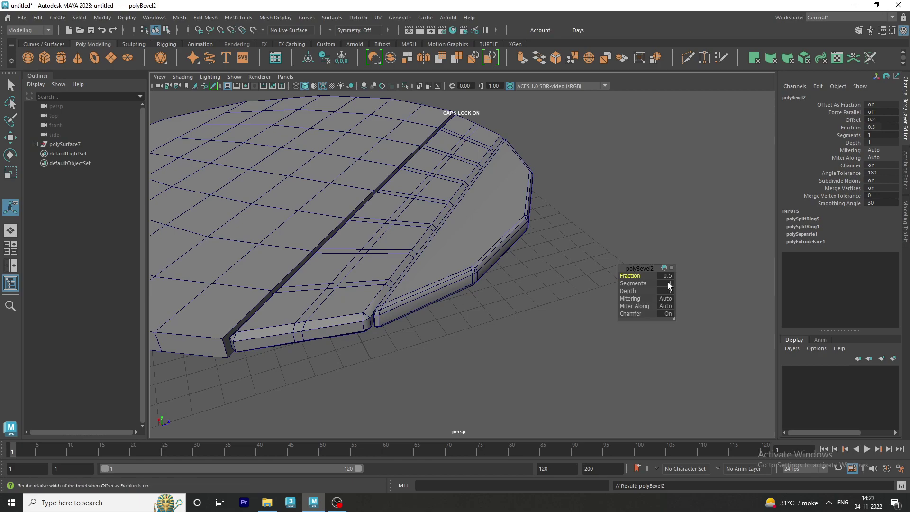
pyautogui.click(668, 284)
pyautogui.write('2')
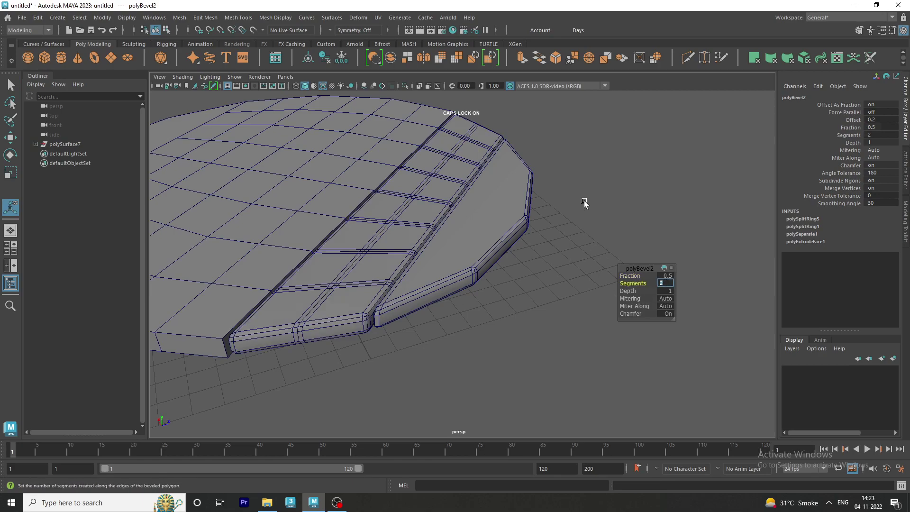
pyautogui.click(560, 208)
pyautogui.keyDown('alt'); pyautogui.moveTo(559, 209); pyautogui.dragTo(575, 211); pyautogui.keyUp('alt')
# Bevel the next two planks toward the left, giving them 2 segments
pyautogui.click(373, 246)
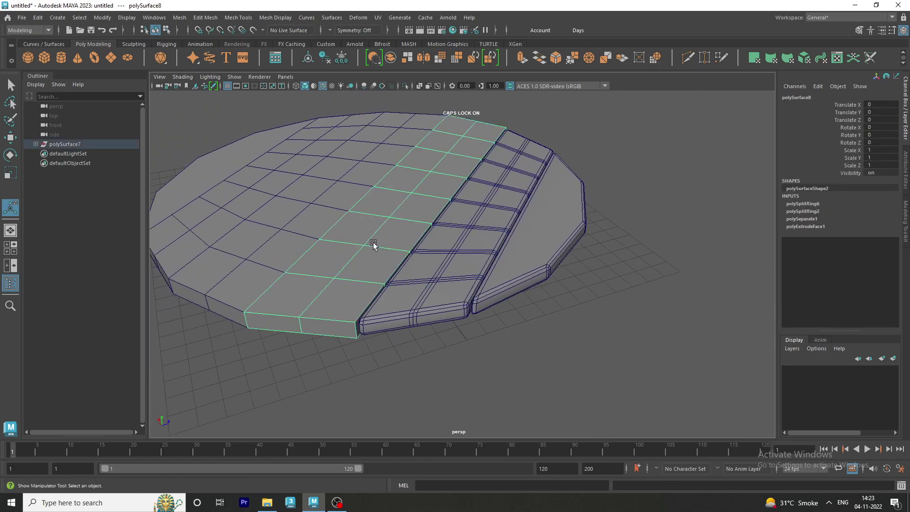
pyautogui.hotkey('ctrl', 'b')
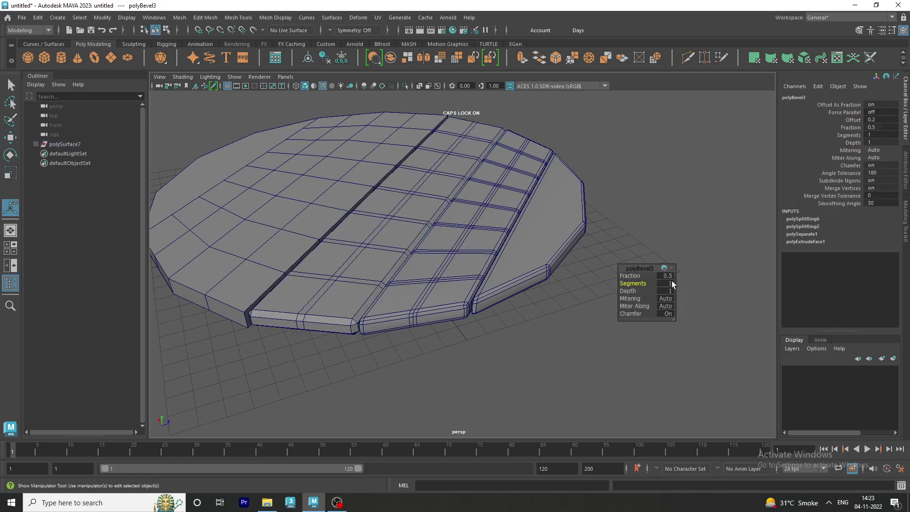
pyautogui.click(307, 200)
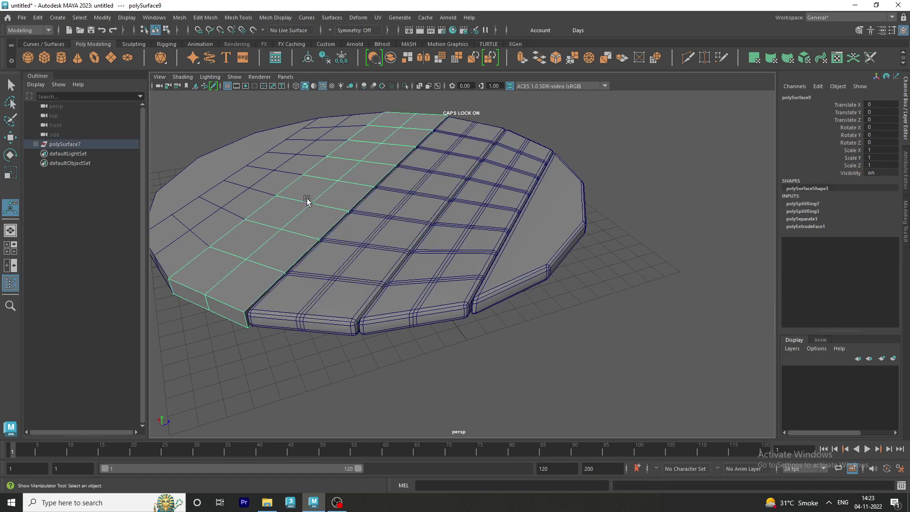
pyautogui.hotkey('ctrl', 'b')
pyautogui.click(664, 283)
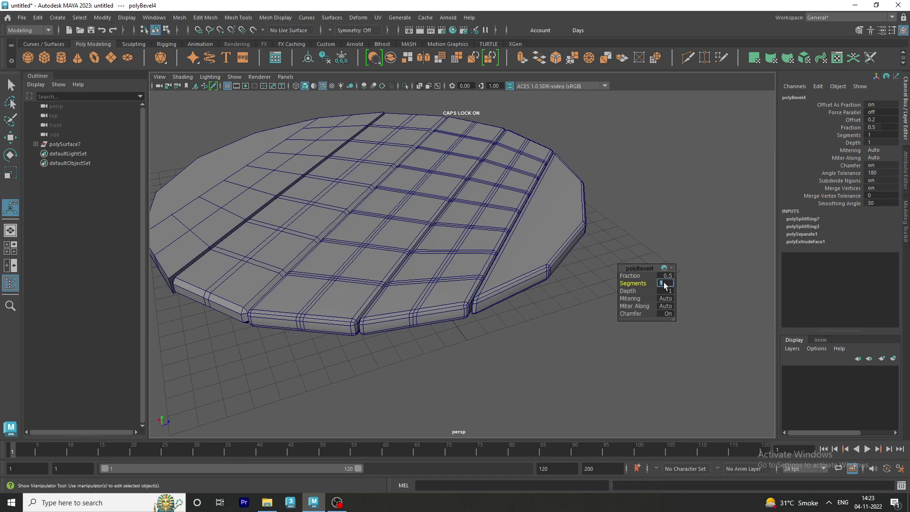
pyautogui.write('2')
pyautogui.press('Return')
pyautogui.keyDown('alt'); pyautogui.moveTo(414, 229); pyautogui.dragTo(500, 227); pyautogui.keyUp('alt')
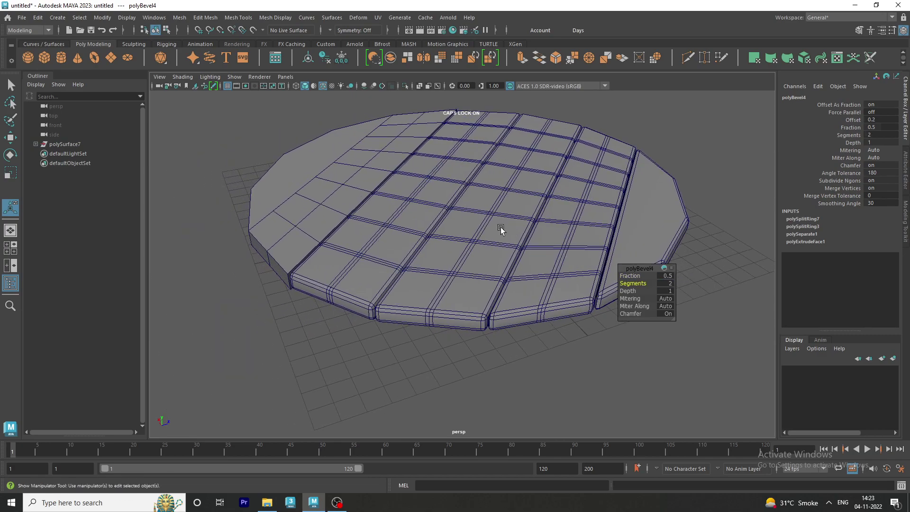
# Bevel the next plank on the left with 2 segments
pyautogui.click(310, 217)
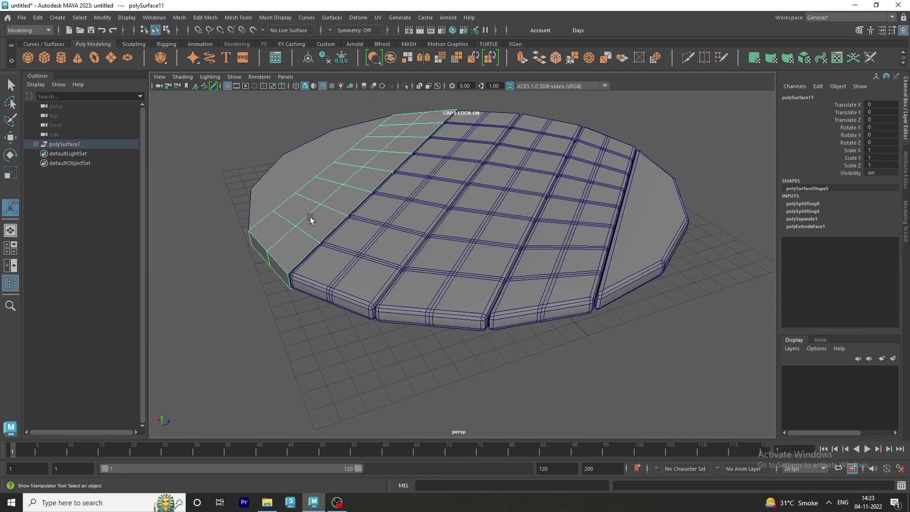
pyautogui.hotkey('ctrl', 'b')
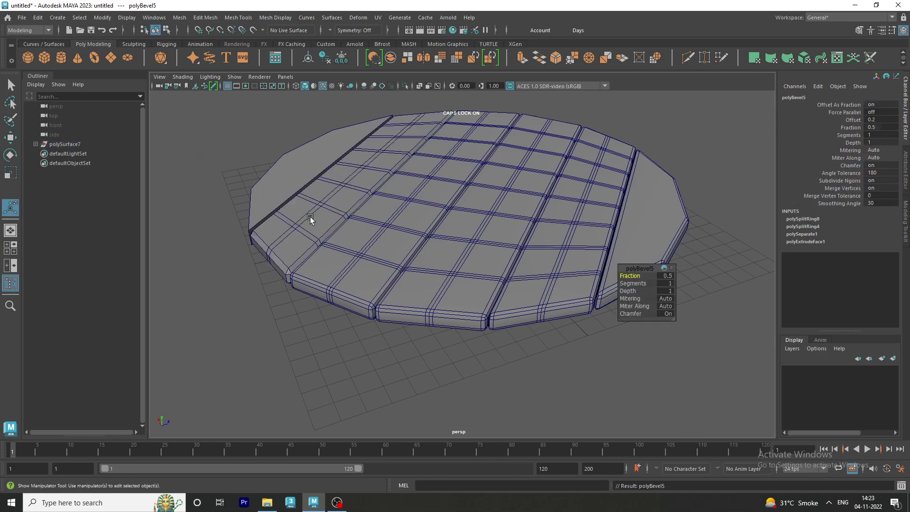
pyautogui.click(672, 283)
pyautogui.write('2')
pyautogui.press('Return')
# Bevel the outermost left plank with 2 segments, then deselect and view the disc from above
pyautogui.click(291, 177)
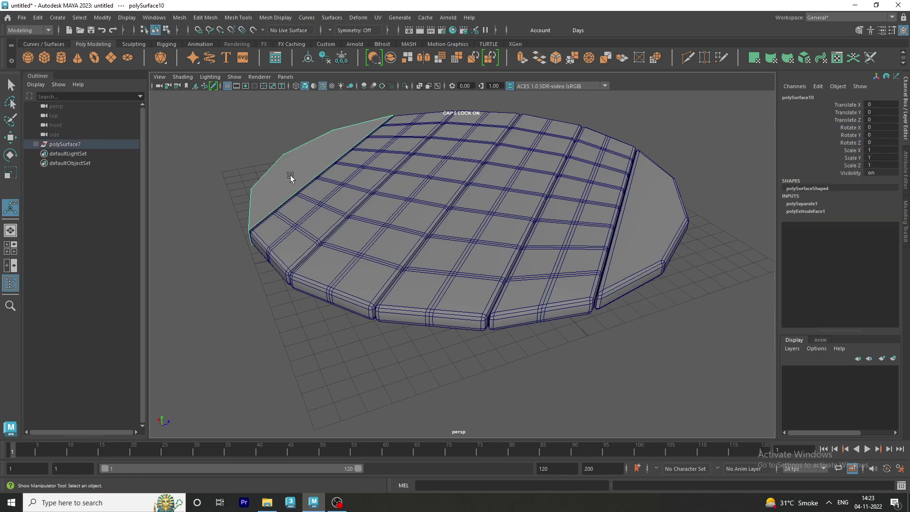
pyautogui.hotkey('ctrl', 'b')
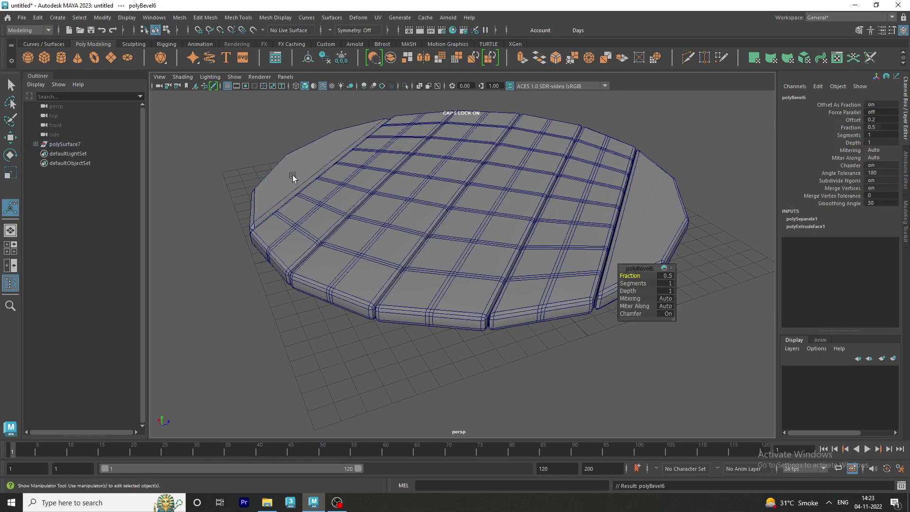
pyautogui.click(669, 283)
pyautogui.write('3')
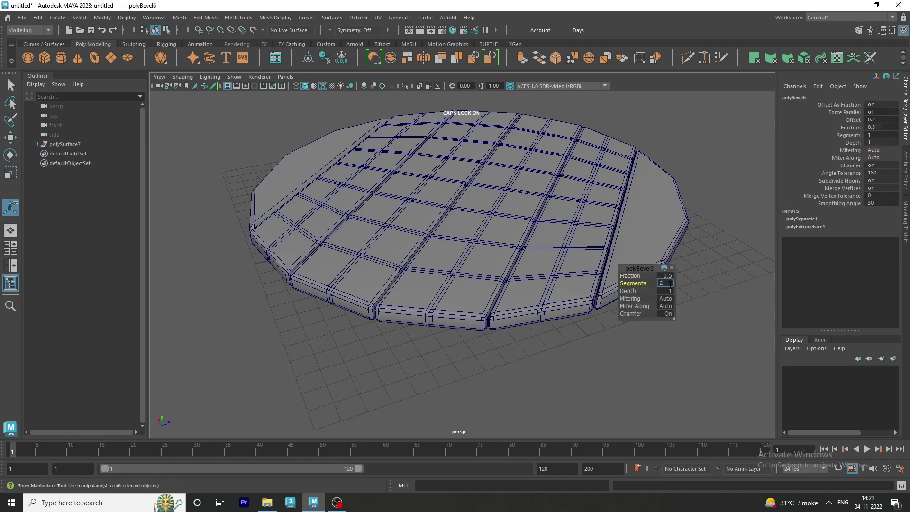
pyautogui.press('Return')
pyautogui.moveTo(545, 178); pyautogui.dragTo(669, 127, button='right')
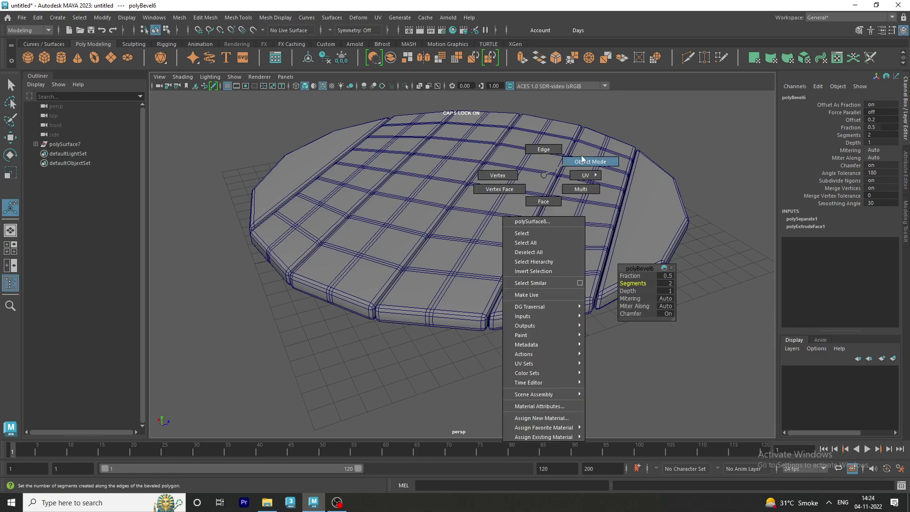
pyautogui.click(669, 127)
pyautogui.moveTo(323, 102)
pyautogui.keyDown('alt'); pyautogui.mouseDown()
pyautogui.moveTo(325, 190)
pyautogui.moveTo(400, 158)
pyautogui.mouseUp(); pyautogui.keyUp('alt')
pyautogui.scroll(2, 422, 185)
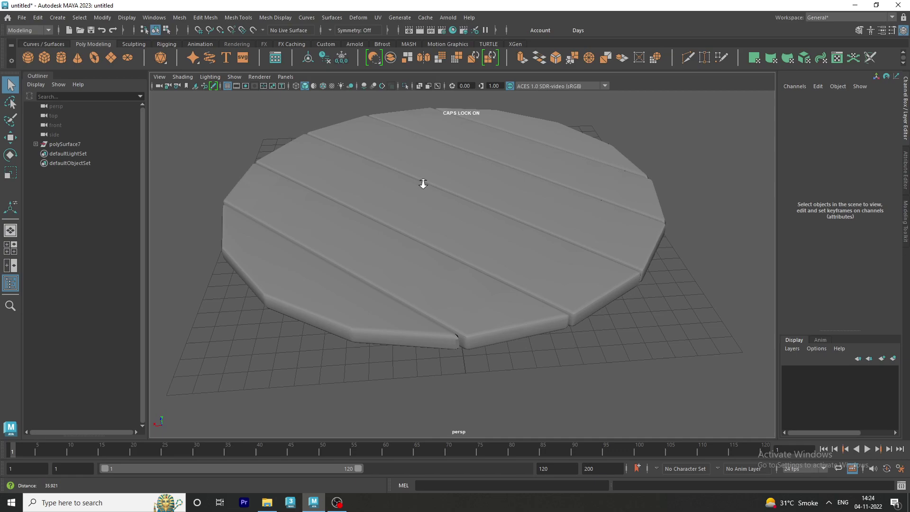
# Zoom in on the front plank's bevelled corner and preview it smoothed, then unsmoothed
pyautogui.click(297, 298)
pyautogui.keyDown('alt'); pyautogui.moveTo(297, 298); pyautogui.dragTo(331, 315, button='right'); pyautogui.keyUp('alt')
pyautogui.scroll(1, 325, 223)
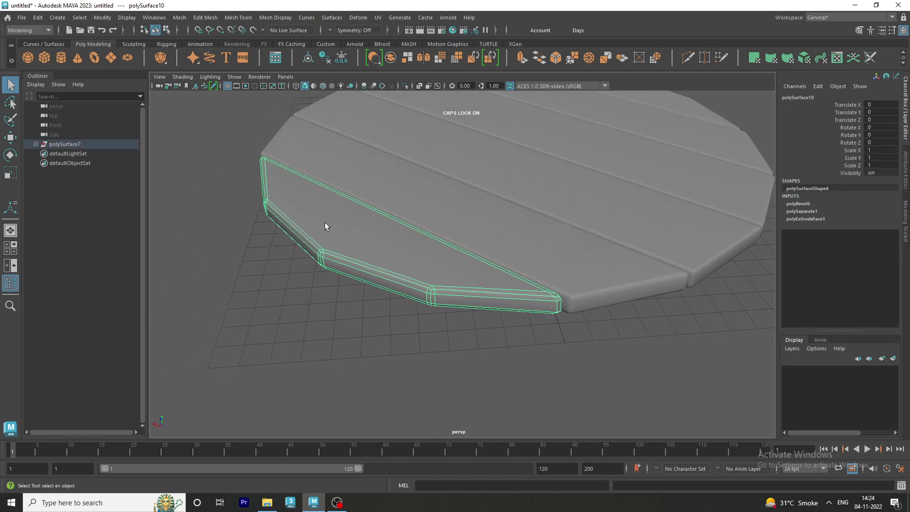
pyautogui.scroll(4, 456, 277)
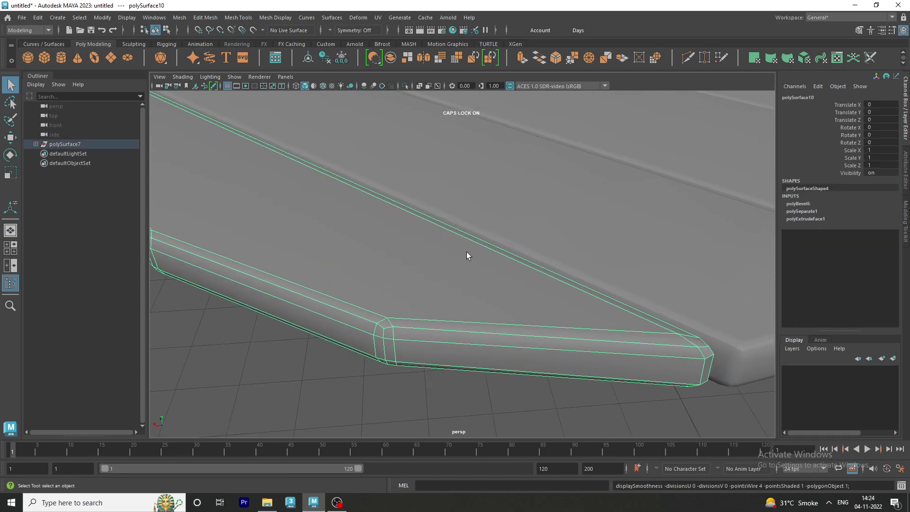
pyautogui.moveTo(467, 252)
pyautogui.keyDown('alt'); pyautogui.mouseDown()
pyautogui.moveTo(505, 253)
pyautogui.moveTo(404, 214)
pyautogui.mouseUp(); pyautogui.keyUp('alt')
pyautogui.keyDown('alt'); pyautogui.moveTo(404, 214); pyautogui.dragTo(441, 247, button='right'); pyautogui.keyUp('alt')
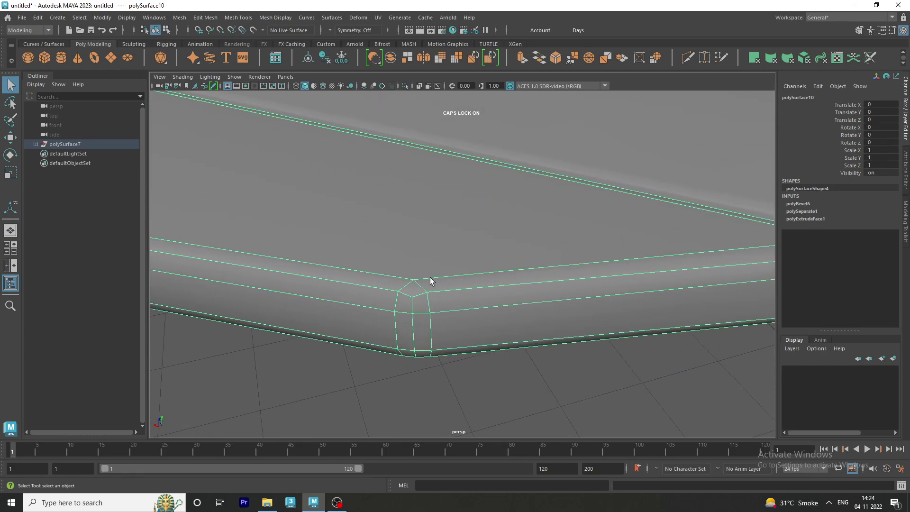
pyautogui.press('3')
pyautogui.press('1')
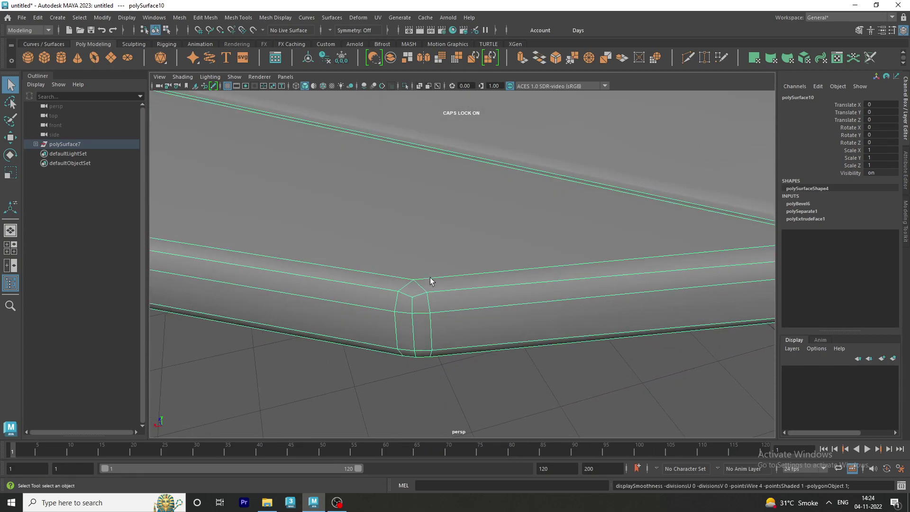
# Merge two groups of the front plank's corner vertices to their center
pyautogui.moveTo(430, 278); pyautogui.dragTo(383, 223, button='right')
pyautogui.scroll(5, 462, 264)
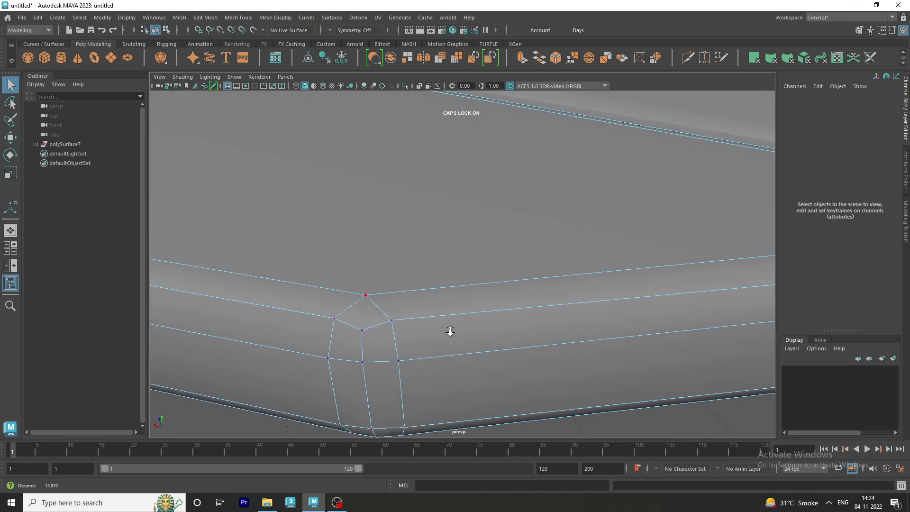
pyautogui.moveTo(358, 332); pyautogui.dragTo(353, 332)
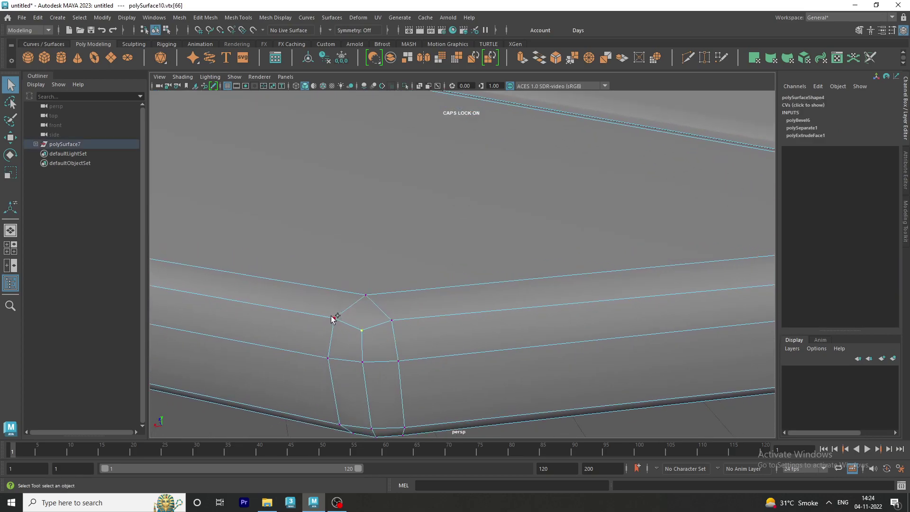
pyautogui.keyDown('shift'); pyautogui.rightClick(393, 325); pyautogui.keyUp('shift')
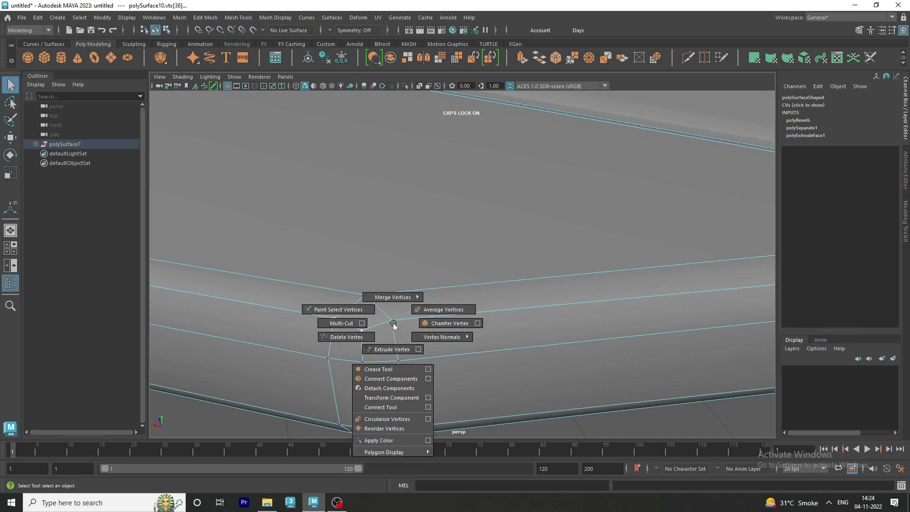
pyautogui.keyDown('shift'); pyautogui.moveTo(393, 326); pyautogui.dragTo(396, 271, button='right'); pyautogui.keyUp('shift')
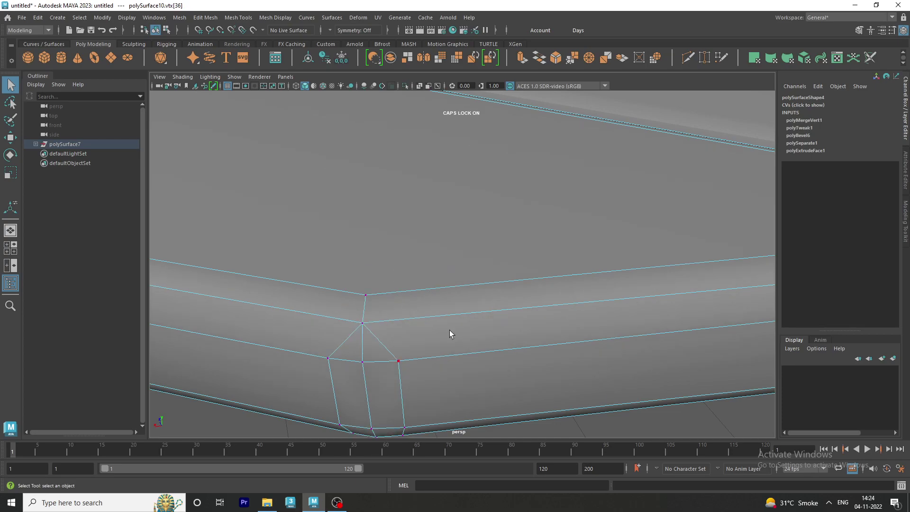
pyautogui.moveTo(450, 330)
pyautogui.keyDown('alt'); pyautogui.mouseDown()
pyautogui.moveTo(453, 279)
pyautogui.moveTo(345, 238)
pyautogui.mouseUp(); pyautogui.keyUp('alt')
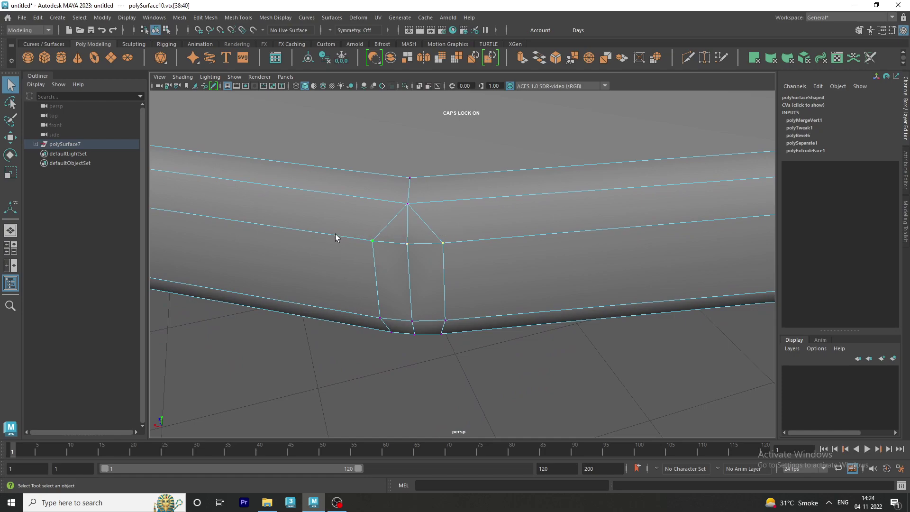
pyautogui.keyDown('alt'); pyautogui.moveTo(428, 279); pyautogui.dragTo(435, 297, button='right'); pyautogui.keyUp('alt')
pyautogui.keyDown('alt'); pyautogui.moveTo(435, 297); pyautogui.dragTo(427, 270); pyautogui.keyUp('alt')
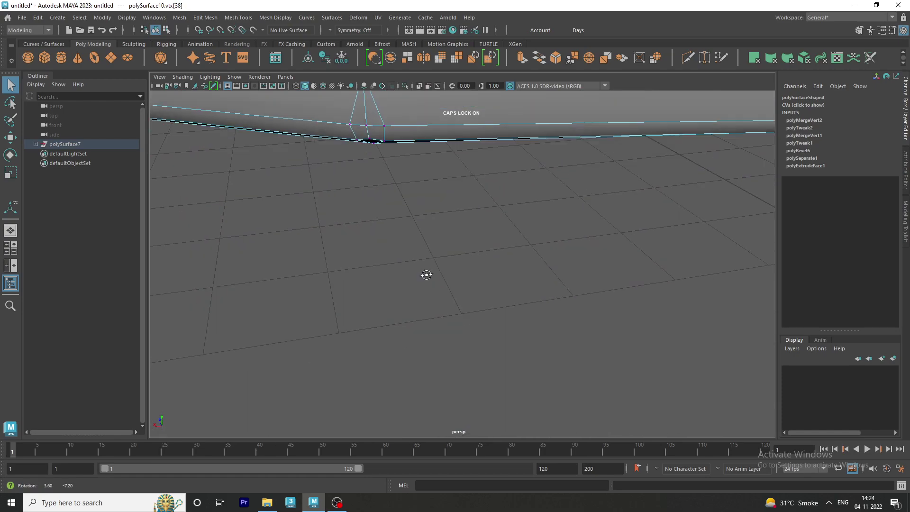
pyautogui.click(159, 77)
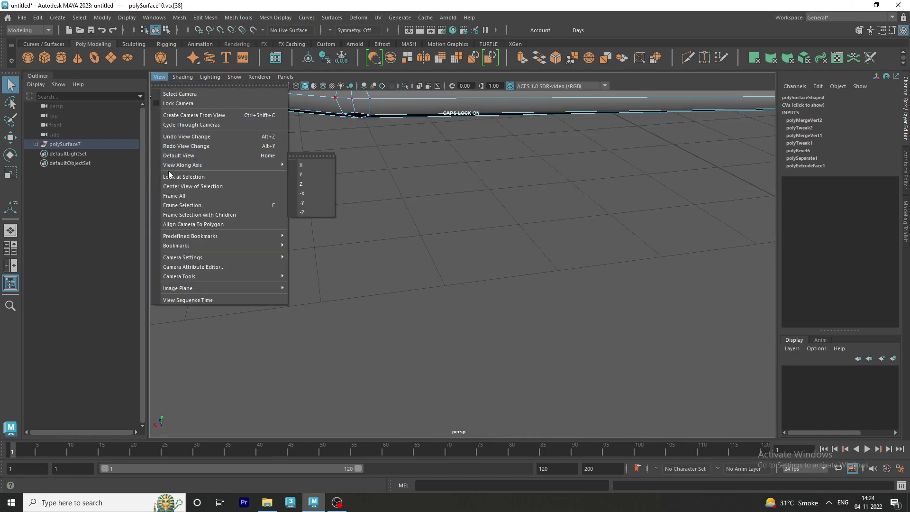
# Select a cluster of mid-ring corner vertices and merge them to their center
pyautogui.click(184, 177)
pyautogui.moveTo(430, 214)
pyautogui.keyDown('alt'); pyautogui.mouseDown()
pyautogui.moveTo(415, 231)
pyautogui.moveTo(463, 260)
pyautogui.moveTo(494, 248)
pyautogui.mouseUp(); pyautogui.keyUp('alt')
pyautogui.moveTo(391, 318)
pyautogui.mouseDown()
pyautogui.moveTo(389, 306)
pyautogui.moveTo(470, 336)
pyautogui.mouseUp()
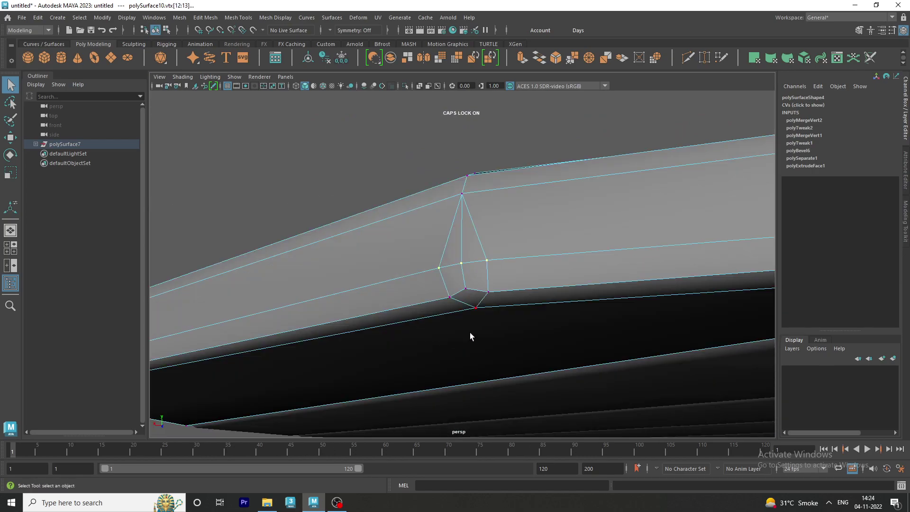
pyautogui.keyDown('shift'); pyautogui.click(449, 298); pyautogui.keyUp('shift')
pyautogui.keyDown('alt'); pyautogui.moveTo(441, 290); pyautogui.dragTo(435, 262, button='middle'); pyautogui.keyUp('alt')
pyautogui.keyDown('shift'); pyautogui.click(480, 264); pyautogui.keyUp('shift')
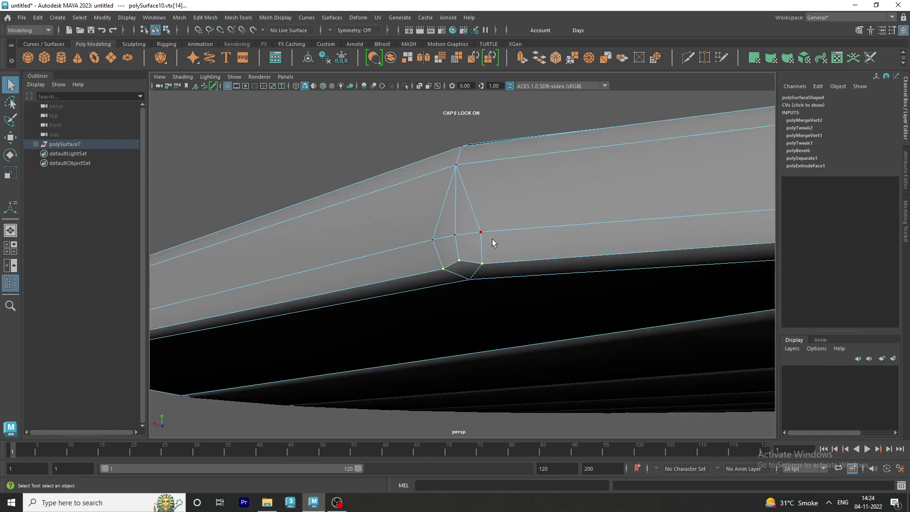
pyautogui.moveTo(400, 221); pyautogui.dragTo(386, 247)
pyautogui.keyDown('shift'); pyautogui.moveTo(442, 238); pyautogui.dragTo(446, 190, button='right'); pyautogui.keyUp('shift')
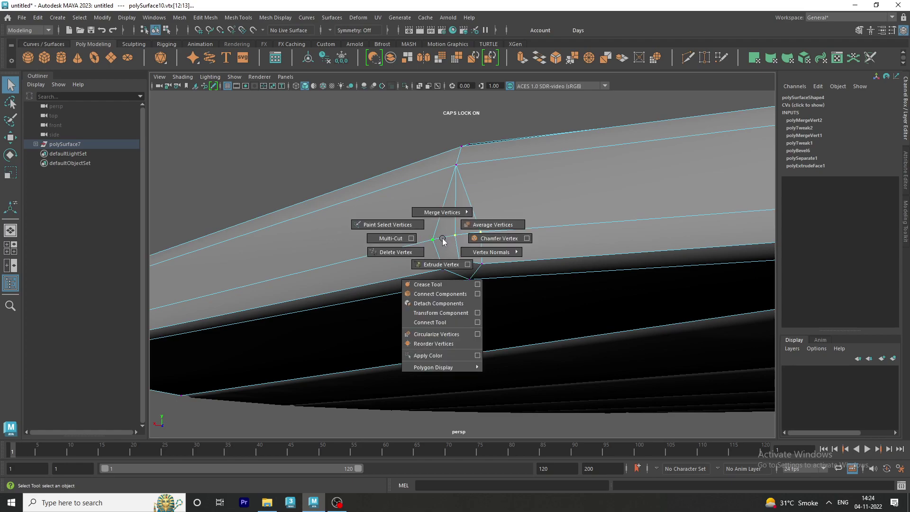
pyautogui.click(446, 188)
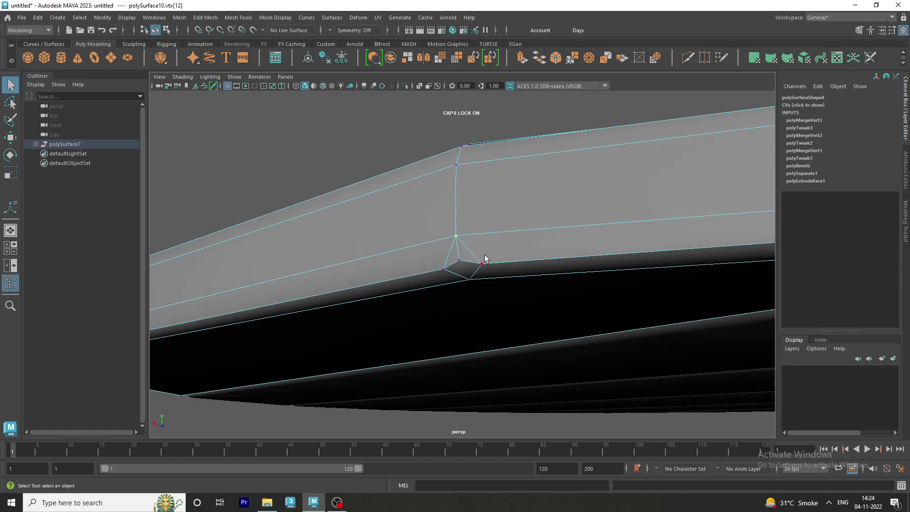
# Merge the lower, middle, upper and bottom corner vertex groups, each into one point
pyautogui.moveTo(455, 271); pyautogui.dragTo(441, 270)
pyautogui.keyDown('shift'); pyautogui.moveTo(445, 269); pyautogui.dragTo(448, 222, button='right'); pyautogui.keyUp('shift')
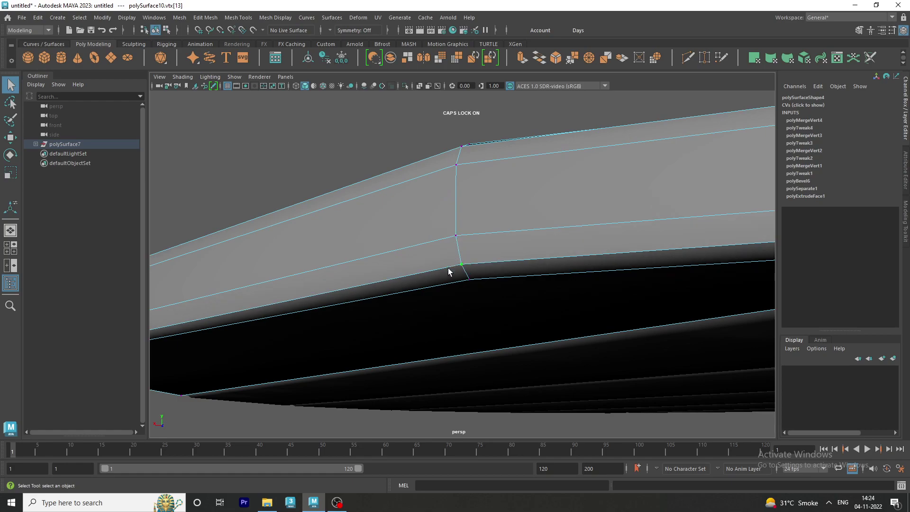
pyautogui.moveTo(525, 302)
pyautogui.keyDown('alt'); pyautogui.mouseDown()
pyautogui.moveTo(372, 268)
pyautogui.moveTo(415, 286)
pyautogui.moveTo(745, 350)
pyautogui.moveTo(365, 295)
pyautogui.moveTo(467, 286)
pyautogui.moveTo(503, 316)
pyautogui.mouseUp(); pyautogui.keyUp('alt')
pyautogui.moveTo(357, 271); pyautogui.dragTo(330, 263)
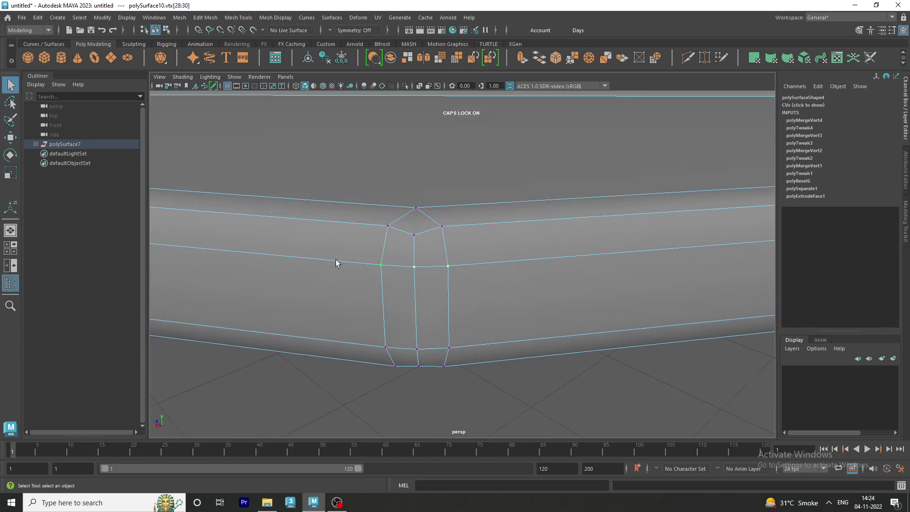
pyautogui.keyDown('shift'); pyautogui.moveTo(336, 263); pyautogui.dragTo(455, 246, button='right'); pyautogui.keyUp('shift')
pyautogui.moveTo(462, 246); pyautogui.dragTo(366, 221)
pyautogui.keyDown('shift'); pyautogui.moveTo(365, 222); pyautogui.dragTo(459, 357, button='right'); pyautogui.keyUp('shift')
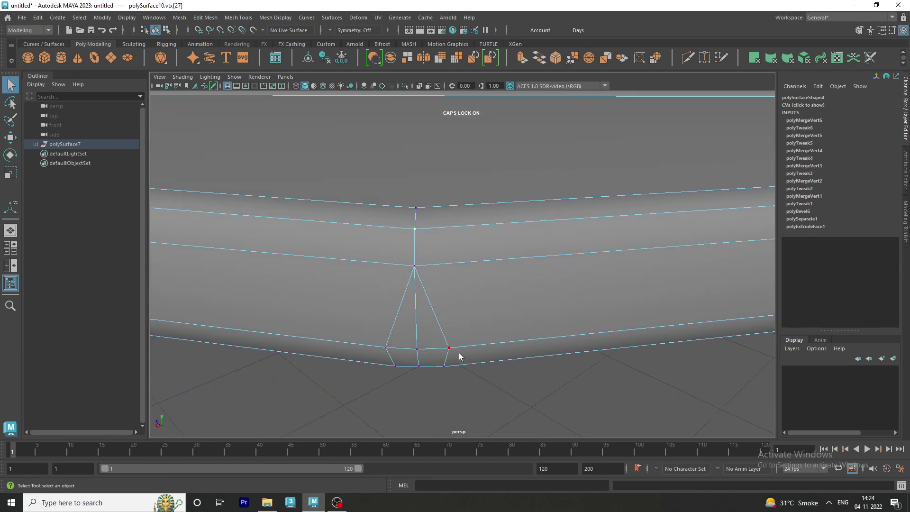
pyautogui.moveTo(459, 356); pyautogui.dragTo(357, 350)
pyautogui.keyDown('shift'); pyautogui.moveTo(354, 328); pyautogui.dragTo(471, 357, button='right'); pyautogui.keyUp('shift')
pyautogui.moveTo(471, 358)
pyautogui.keyDown('alt'); pyautogui.mouseDown()
pyautogui.moveTo(430, 325)
pyautogui.moveTo(439, 331)
pyautogui.moveTo(362, 312)
pyautogui.mouseUp(); pyautogui.keyUp('alt')
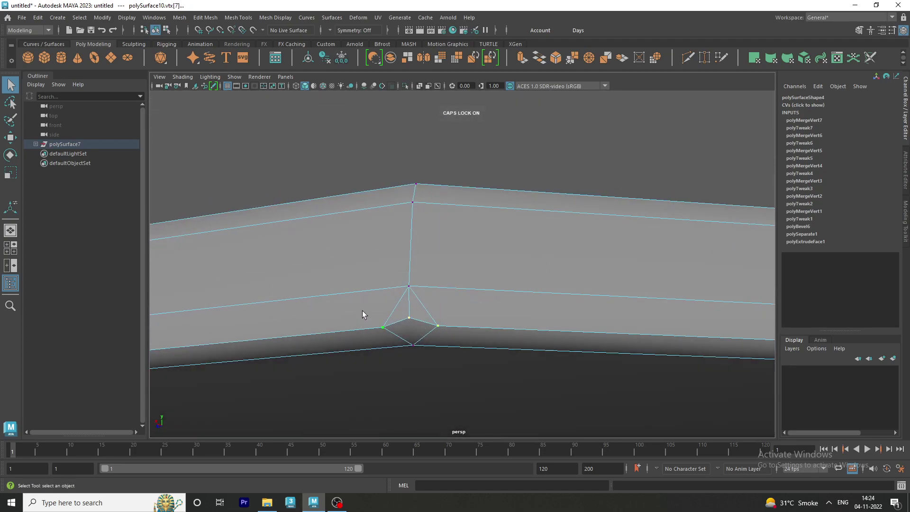
pyautogui.keyDown('shift'); pyautogui.moveTo(362, 311); pyautogui.dragTo(469, 303, button='right'); pyautogui.keyUp('shift')
# Merge the next three-vertex group and the two upper vertices at the corner
pyautogui.moveTo(567, 322)
pyautogui.keyDown('alt'); pyautogui.mouseDown()
pyautogui.moveTo(271, 336)
pyautogui.moveTo(419, 254)
pyautogui.mouseUp(); pyautogui.keyUp('alt')
pyautogui.keyDown('alt'); pyautogui.moveTo(419, 254); pyautogui.dragTo(714, 392, button='right'); pyautogui.keyUp('alt')
pyautogui.moveTo(715, 392)
pyautogui.keyDown('alt'); pyautogui.mouseDown()
pyautogui.moveTo(488, 285)
pyautogui.moveTo(291, 230)
pyautogui.moveTo(291, 245)
pyautogui.mouseUp(); pyautogui.keyUp('alt')
pyautogui.keyDown('shift'); pyautogui.moveTo(292, 245); pyautogui.dragTo(430, 240, button='right'); pyautogui.keyUp('shift')
pyautogui.moveTo(469, 235); pyautogui.dragTo(335, 204)
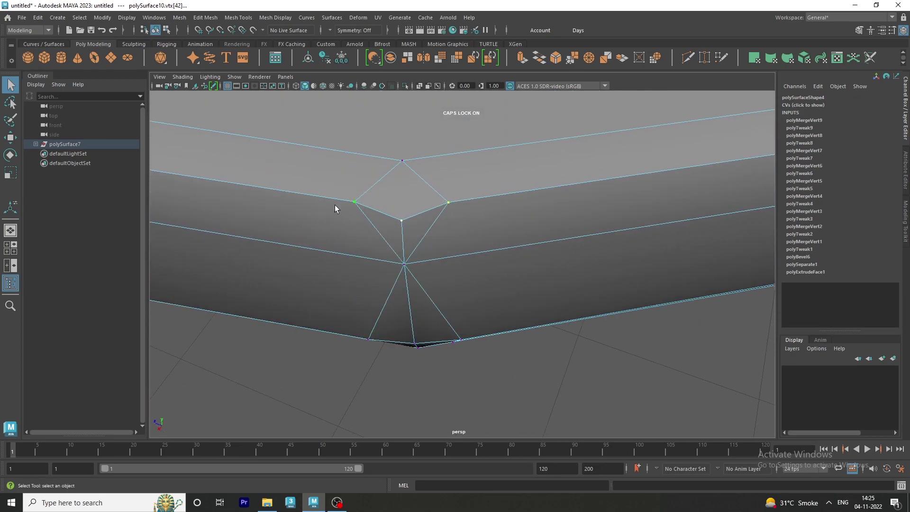
pyautogui.keyDown('shift'); pyautogui.moveTo(335, 204); pyautogui.dragTo(442, 352, button='right'); pyautogui.keyUp('shift')
# Merge the last corner groups, including the diamond-shaped cluster, and zoom out to the table top
pyautogui.moveTo(442, 352)
pyautogui.keyDown('alt'); pyautogui.mouseDown()
pyautogui.moveTo(489, 204)
pyautogui.moveTo(352, 187)
pyautogui.mouseUp(); pyautogui.keyUp('alt')
pyautogui.moveTo(314, 173)
pyautogui.keyDown('shift'); pyautogui.mouseDown(button='right')
pyautogui.moveTo(362, 213)
pyautogui.moveTo(472, 212)
pyautogui.mouseUp(button='right'); pyautogui.keyUp('shift')
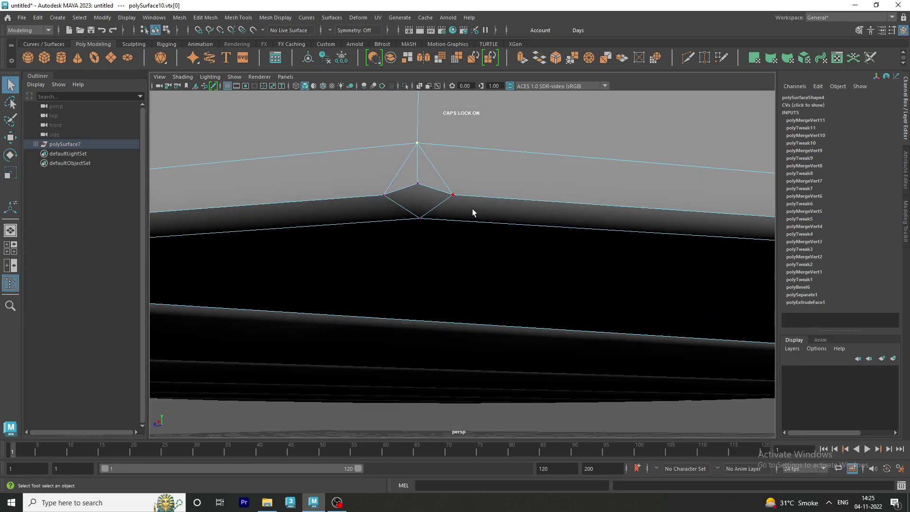
pyautogui.moveTo(472, 213); pyautogui.dragTo(329, 172)
pyautogui.moveTo(329, 172)
pyautogui.keyDown('shift'); pyautogui.mouseDown(button='right')
pyautogui.moveTo(510, 268)
pyautogui.moveTo(166, 220)
pyautogui.mouseUp(button='right'); pyautogui.keyUp('shift')
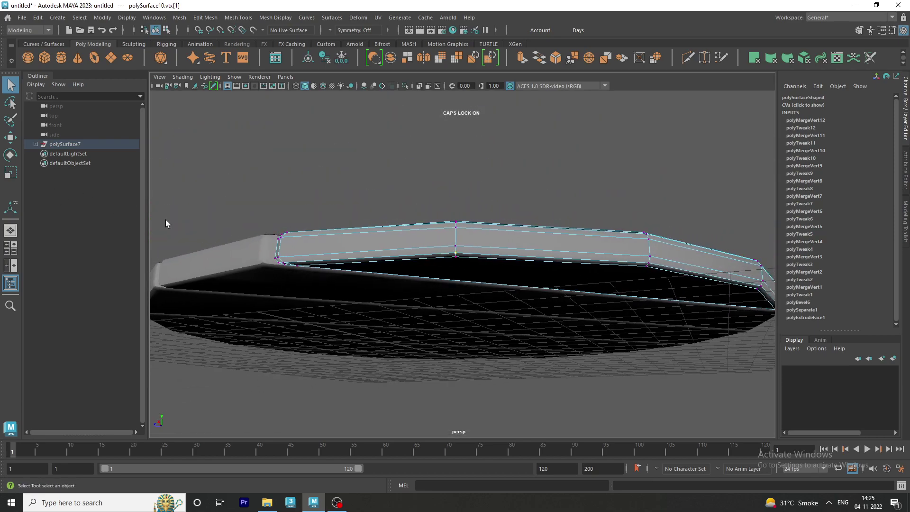
pyautogui.moveTo(166, 220)
pyautogui.keyDown('alt'); pyautogui.mouseDown()
pyautogui.moveTo(272, 301)
pyautogui.moveTo(205, 315)
pyautogui.moveTo(354, 243)
pyautogui.mouseUp(); pyautogui.keyUp('alt')
pyautogui.moveTo(353, 244)
pyautogui.keyDown('alt'); pyautogui.mouseDown(button='right')
pyautogui.moveTo(351, 257)
pyautogui.moveTo(524, 280)
pyautogui.mouseUp(button='right'); pyautogui.keyUp('alt')
pyautogui.moveTo(524, 280)
pyautogui.keyDown('alt'); pyautogui.mouseDown()
pyautogui.moveTo(382, 258)
pyautogui.moveTo(271, 212)
pyautogui.mouseUp(); pyautogui.keyUp('alt')
# Return to object mode and select the outer plank
pyautogui.press('F8')
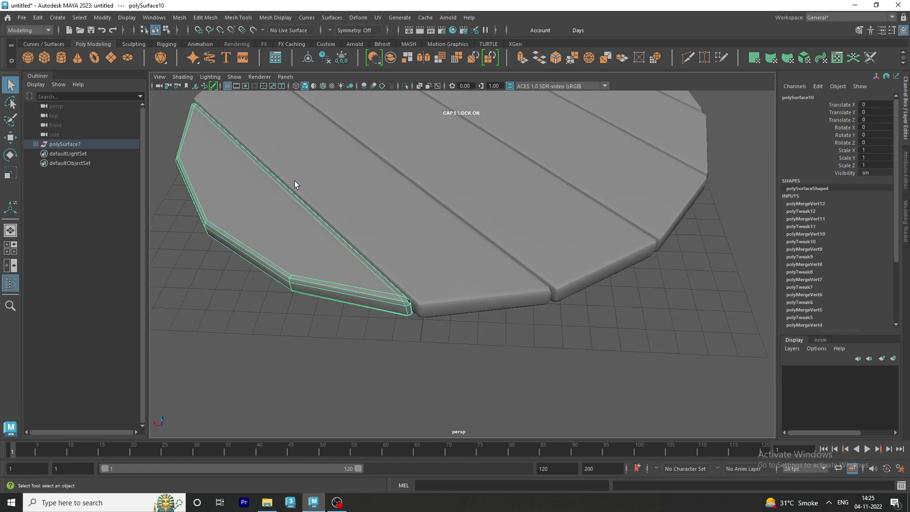
pyautogui.click(265, 322)
pyautogui.keyDown('alt'); pyautogui.moveTo(264, 322); pyautogui.dragTo(278, 285, button='right'); pyautogui.keyUp('alt')
pyautogui.keyDown('alt'); pyautogui.moveTo(278, 284); pyautogui.dragTo(362, 273); pyautogui.keyUp('alt')
pyautogui.keyDown('alt'); pyautogui.moveTo(361, 272); pyautogui.dragTo(579, 335, button='right'); pyautogui.keyUp('alt')
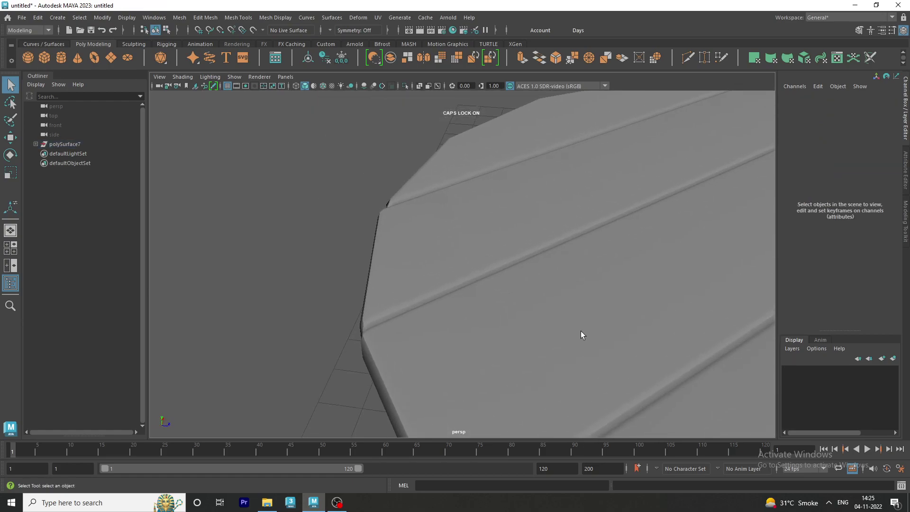
pyautogui.keyDown('alt'); pyautogui.moveTo(579, 335); pyautogui.dragTo(398, 363, button='middle'); pyautogui.keyUp('alt')
pyautogui.moveTo(397, 363)
pyautogui.keyDown('alt'); pyautogui.mouseDown()
pyautogui.moveTo(426, 254)
pyautogui.moveTo(357, 240)
pyautogui.moveTo(358, 256)
pyautogui.moveTo(356, 228)
pyautogui.moveTo(301, 199)
pyautogui.moveTo(361, 240)
pyautogui.moveTo(439, 266)
pyautogui.moveTo(402, 235)
pyautogui.moveTo(409, 239)
pyautogui.mouseUp(); pyautogui.keyUp('alt')
pyautogui.click(355, 225)
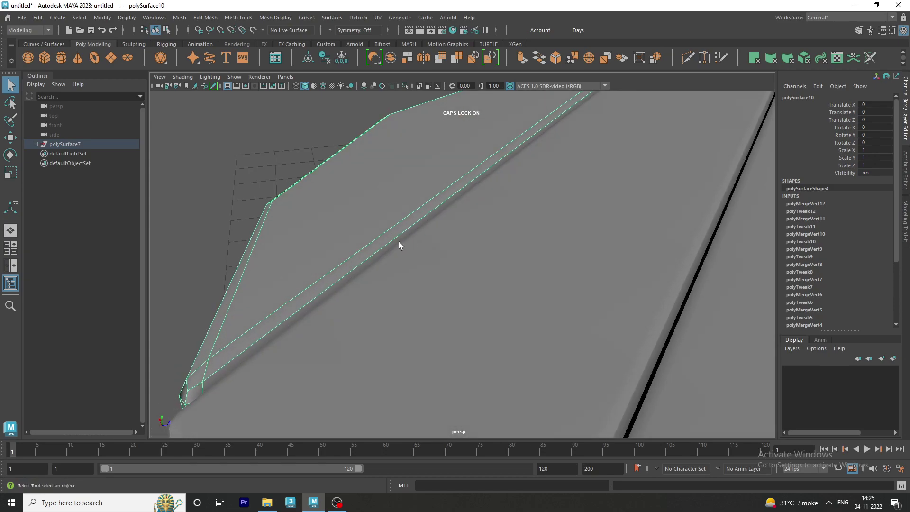
# Insert an edge loop along the outer plank with the loop count set to 3
pyautogui.click(205, 17)
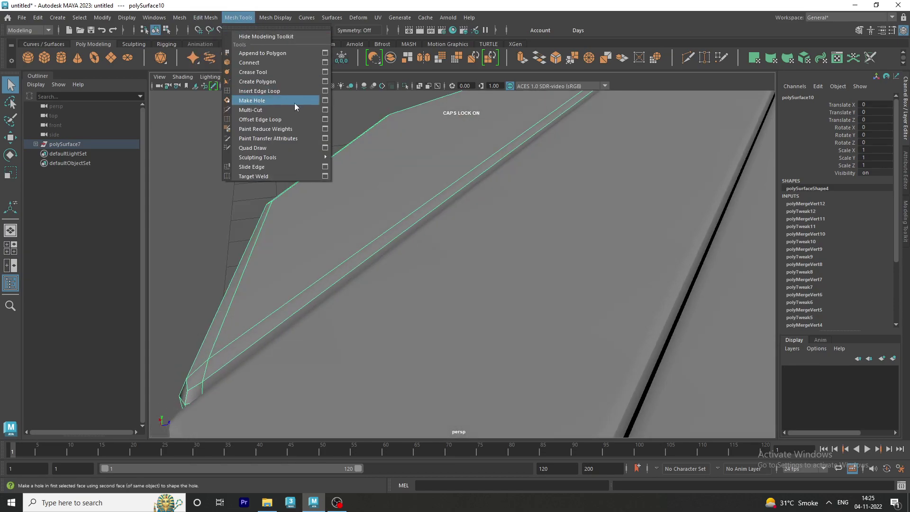
pyautogui.click(325, 91)
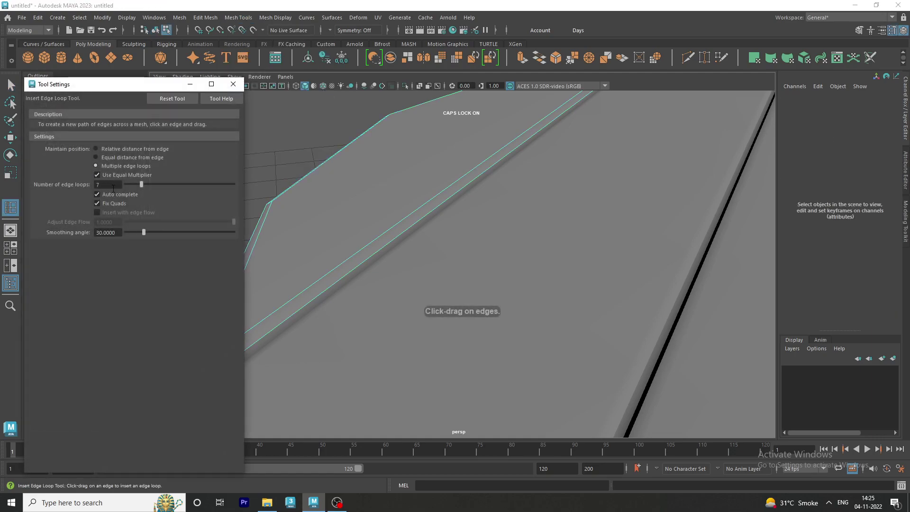
pyautogui.write('3')
pyautogui.press('Return')
pyautogui.click(190, 84)
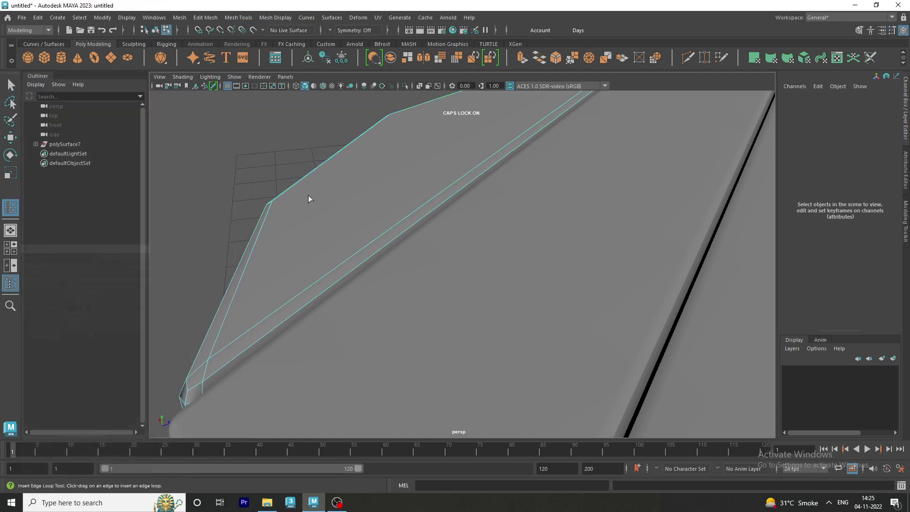
pyautogui.click(400, 234)
# Inspect the new edge loop along the plank and return to object selection
pyautogui.keyDown('alt'); pyautogui.moveTo(331, 238); pyautogui.dragTo(317, 225); pyautogui.keyUp('alt')
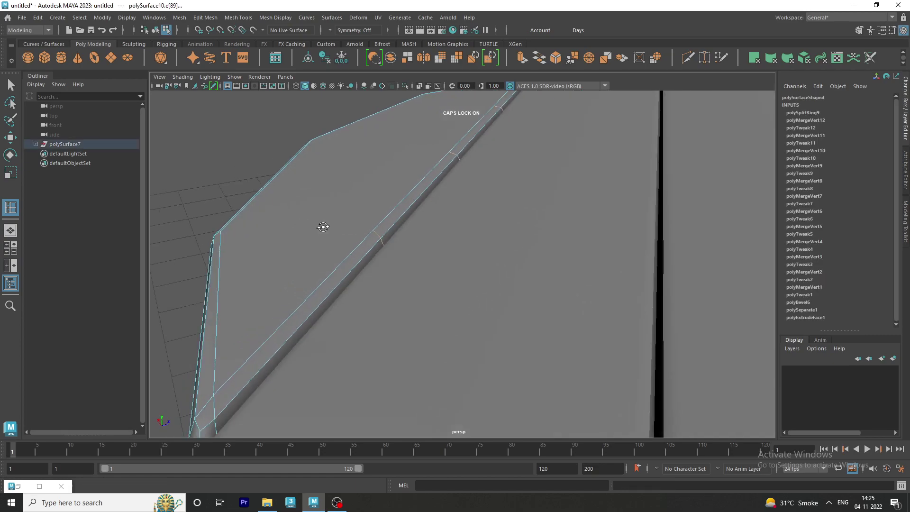
pyautogui.keyDown('alt'); pyautogui.moveTo(319, 228); pyautogui.dragTo(296, 220, button='right'); pyautogui.keyUp('alt')
pyautogui.keyDown('alt'); pyautogui.moveTo(386, 251); pyautogui.dragTo(243, 227); pyautogui.keyUp('alt')
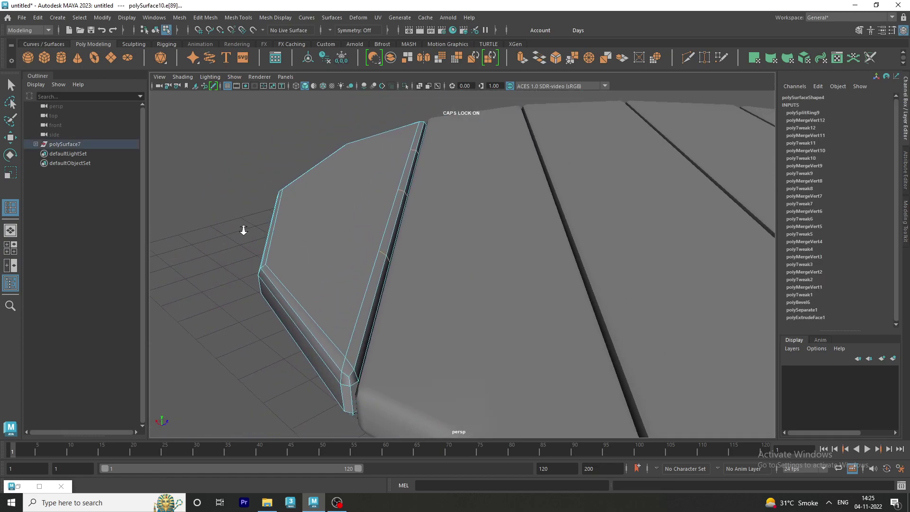
pyautogui.keyDown('alt'); pyautogui.moveTo(243, 228); pyautogui.dragTo(214, 228, button='right'); pyautogui.keyUp('alt')
pyautogui.moveTo(215, 228)
pyautogui.keyDown('alt'); pyautogui.mouseDown()
pyautogui.moveTo(346, 264)
pyautogui.moveTo(360, 257)
pyautogui.moveTo(347, 256)
pyautogui.mouseUp(); pyautogui.keyUp('alt')
pyautogui.keyDown('alt'); pyautogui.moveTo(348, 256); pyautogui.dragTo(352, 280, button='right'); pyautogui.keyUp('alt')
pyautogui.moveTo(352, 280)
pyautogui.keyDown('alt'); pyautogui.mouseDown()
pyautogui.moveTo(315, 264)
pyautogui.moveTo(292, 272)
pyautogui.mouseUp(); pyautogui.keyUp('alt')
pyautogui.click(10, 84)
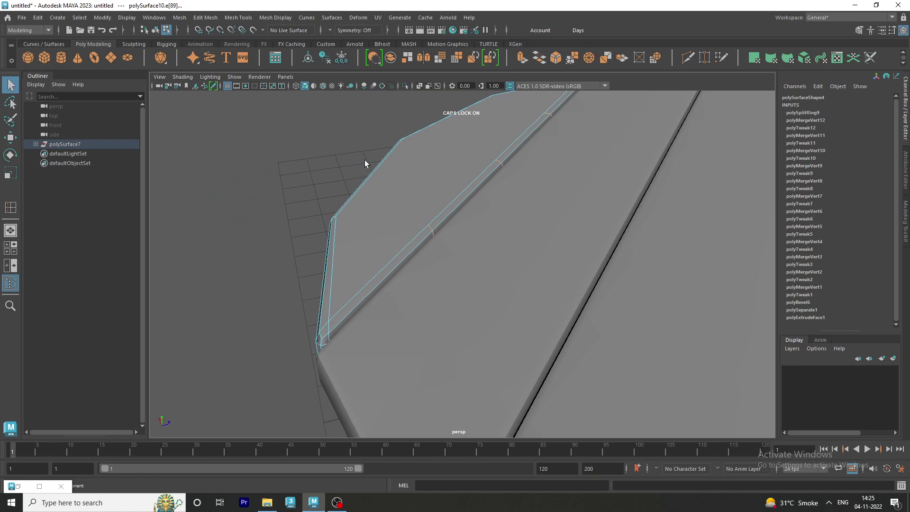
pyautogui.keyDown('alt'); pyautogui.moveTo(437, 187); pyautogui.dragTo(330, 171, button='right'); pyautogui.keyUp('alt')
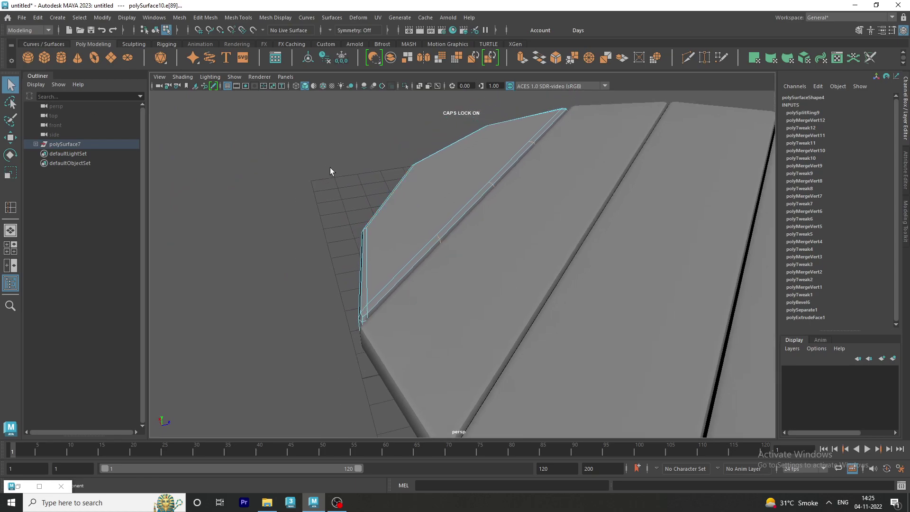
pyautogui.moveTo(409, 176); pyautogui.dragTo(474, 162, button='right')
pyautogui.keyDown('alt'); pyautogui.moveTo(368, 156); pyautogui.dragTo(398, 197); pyautogui.keyUp('alt')
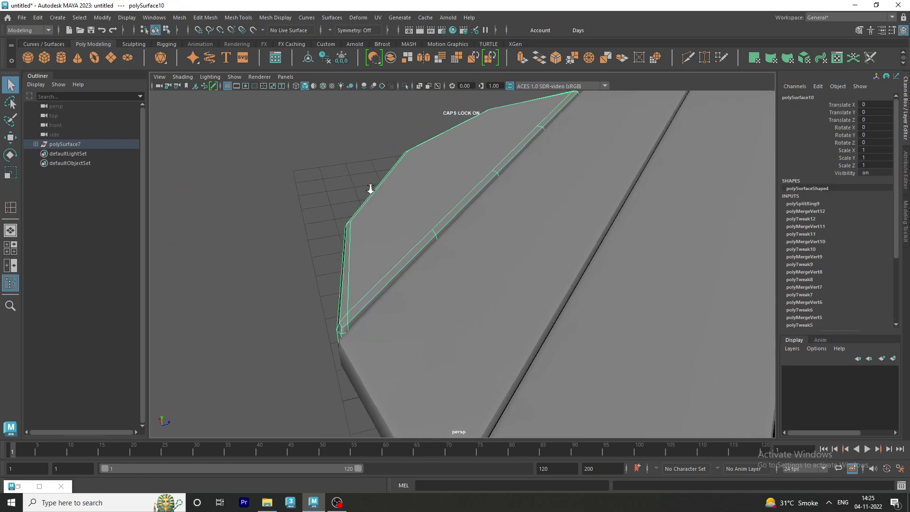
# Preview the plank smoothed, then Multi-Cut a first edge from the corner vertex to the opposite edge
pyautogui.press('3')
pyautogui.press('1')
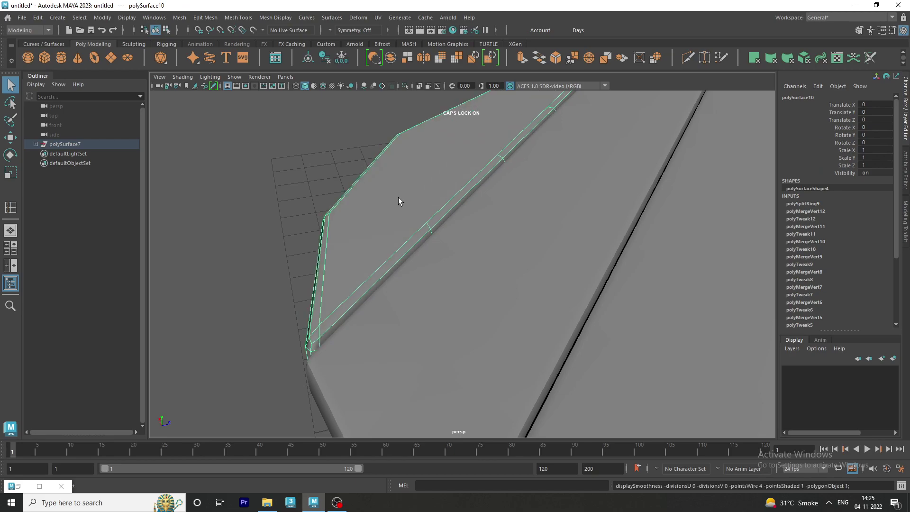
pyautogui.keyDown('shift'); pyautogui.moveTo(368, 190); pyautogui.dragTo(323, 188, button='right'); pyautogui.keyUp('shift')
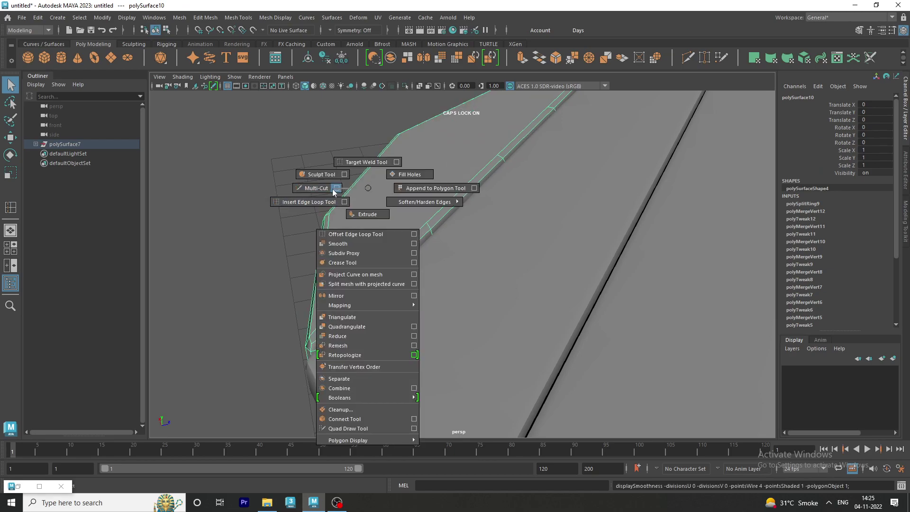
pyautogui.moveTo(378, 232)
pyautogui.keyDown('alt'); pyautogui.mouseDown()
pyautogui.moveTo(260, 203)
pyautogui.moveTo(410, 270)
pyautogui.mouseUp(); pyautogui.keyUp('alt')
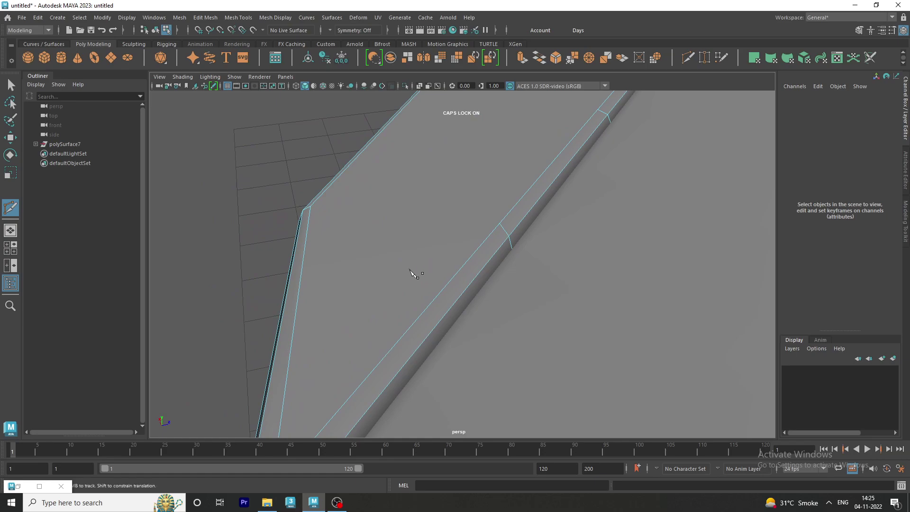
pyautogui.click(310, 206)
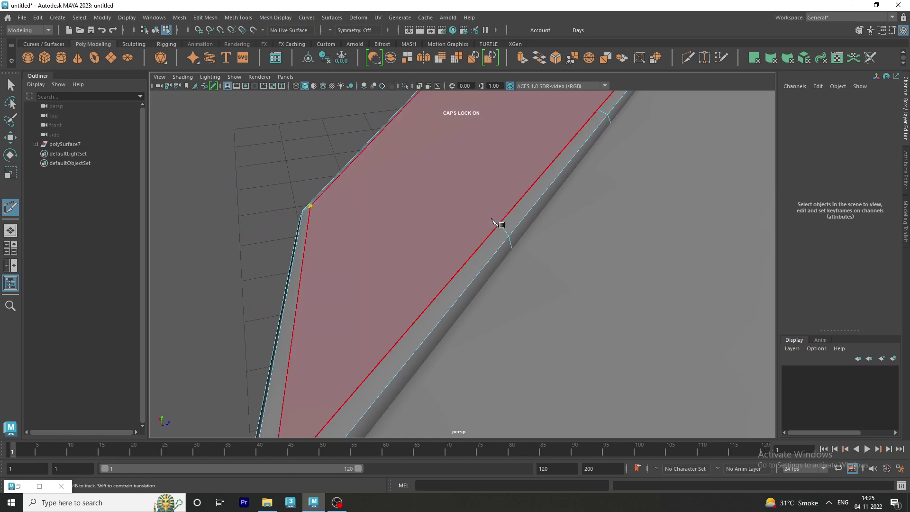
pyautogui.click(499, 222)
pyautogui.press('Return')
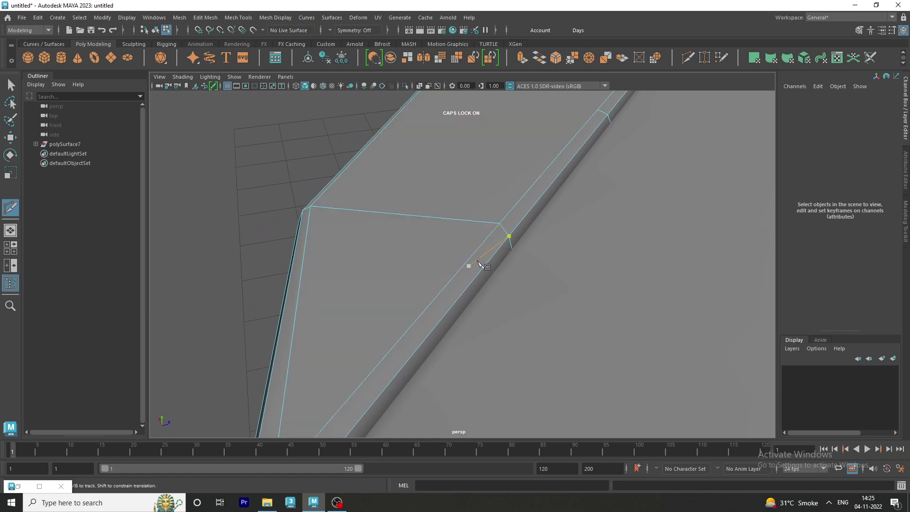
# Cut a second edge from the lower corner vertex to the upper long edge
pyautogui.moveTo(478, 264)
pyautogui.keyDown('alt'); pyautogui.mouseDown()
pyautogui.moveTo(569, 368)
pyautogui.moveTo(454, 222)
pyautogui.mouseUp(); pyautogui.keyUp('alt')
pyautogui.press('Escape')
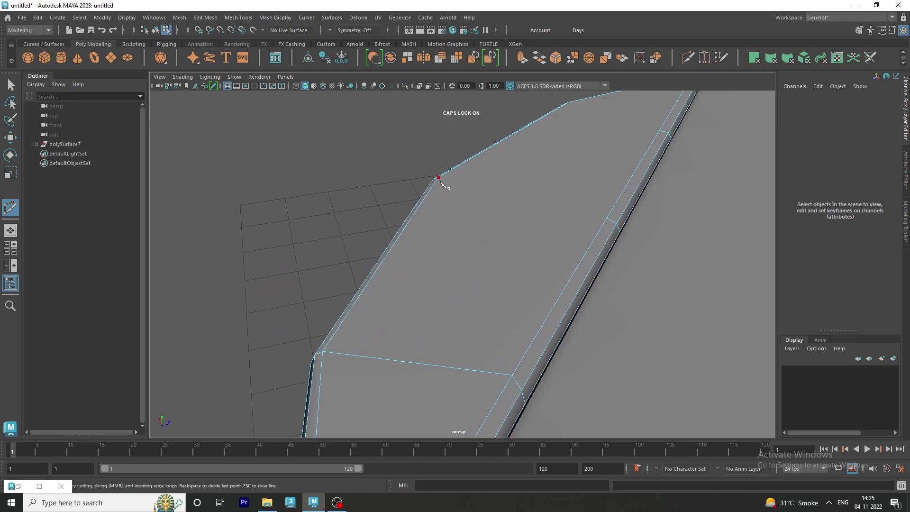
pyautogui.click(440, 179)
pyautogui.scroll(5, 550, 229)
pyautogui.keyDown('alt'); pyautogui.moveTo(474, 185); pyautogui.dragTo(187, 186, button='right'); pyautogui.keyUp('alt')
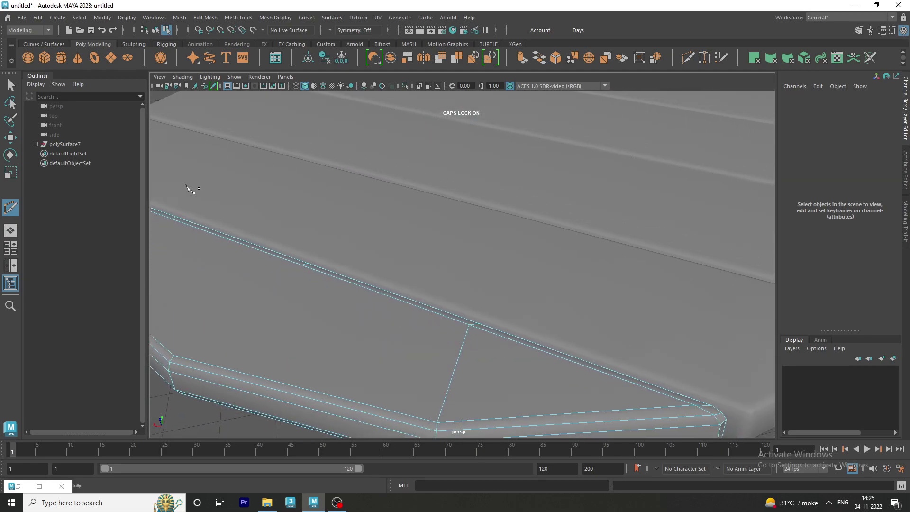
pyautogui.scroll(-5, 325, 203)
pyautogui.scroll(5, 254, 370)
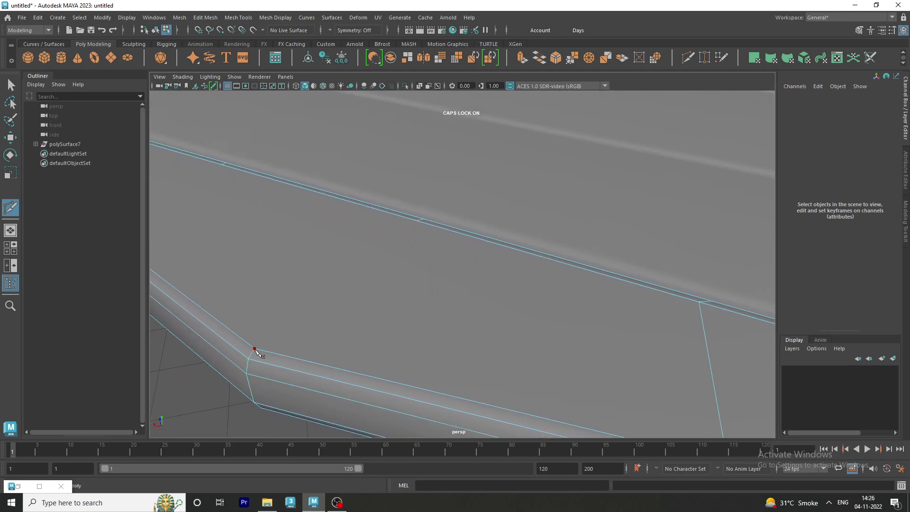
pyautogui.click(255, 349)
pyautogui.click(416, 220)
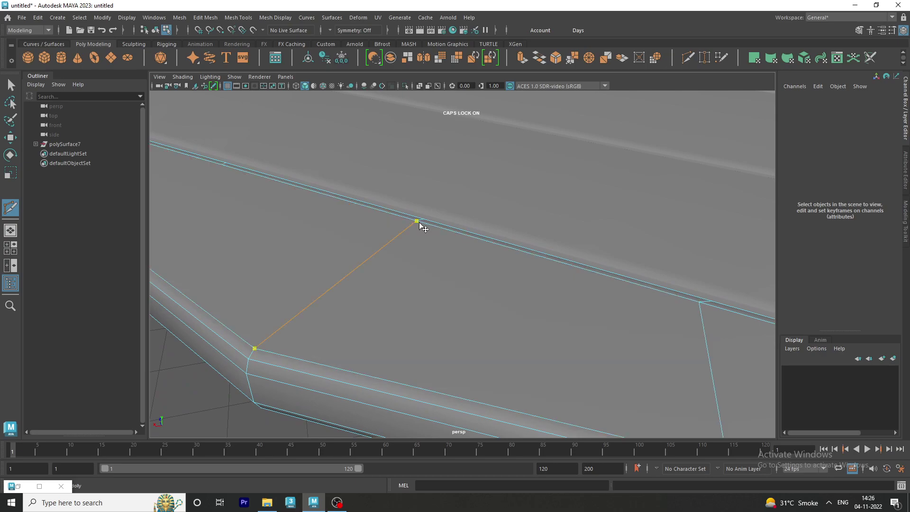
pyautogui.rightClick(261, 336)
# Cut a third edge from the other bevelled corner vertex across to the long edge
pyautogui.keyDown('alt'); pyautogui.moveTo(299, 331); pyautogui.dragTo(279, 267); pyautogui.keyUp('alt')
pyautogui.keyDown('alt'); pyautogui.moveTo(279, 267); pyautogui.dragTo(415, 315, button='middle'); pyautogui.keyUp('alt')
pyautogui.click(244, 286)
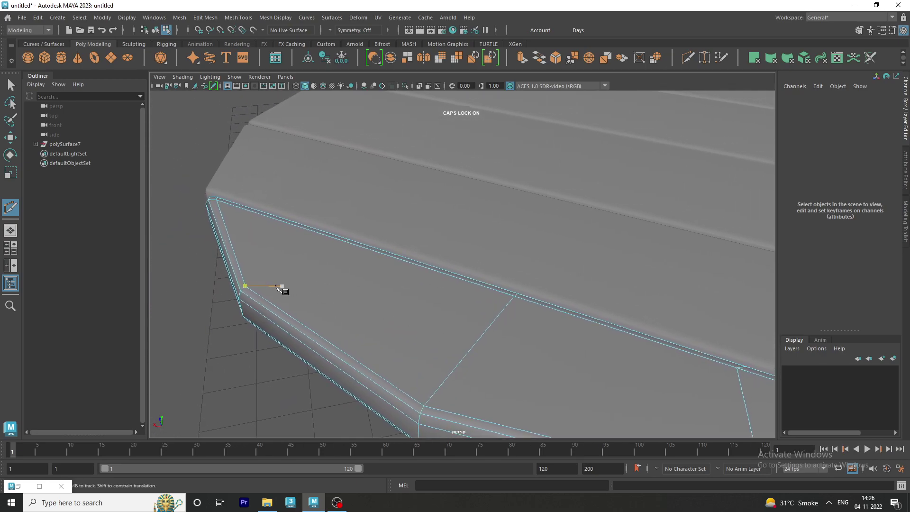
pyautogui.press('BackSpace')
pyautogui.click(246, 287)
pyautogui.click(347, 242)
pyautogui.press('Return')
pyautogui.moveTo(294, 255)
pyautogui.mouseDown(button='right')
pyautogui.moveTo(351, 194)
pyautogui.moveTo(536, 348)
pyautogui.moveTo(202, 240)
pyautogui.mouseUp(button='right')
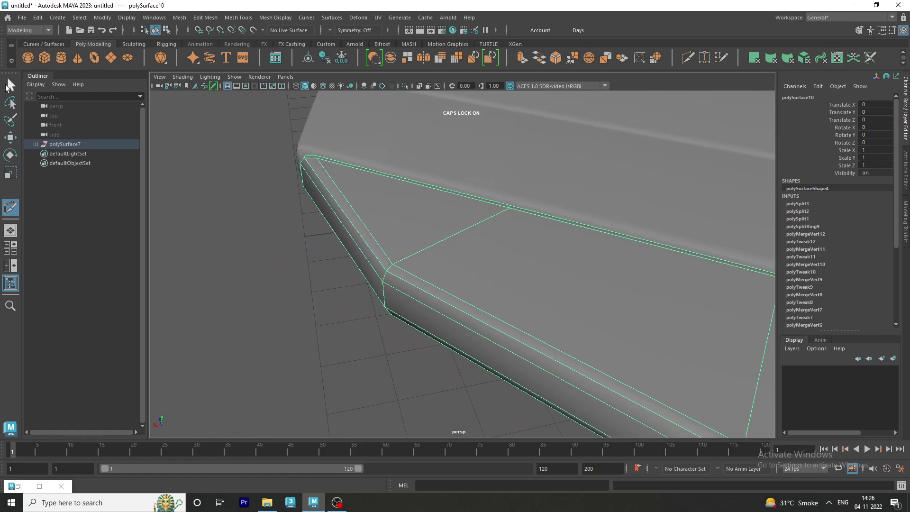
# Reselect the plank, isolate it, and frame it from above
pyautogui.click(10, 86)
pyautogui.click(259, 238)
pyautogui.click(379, 220)
pyautogui.hotkey('ctrl', '1')
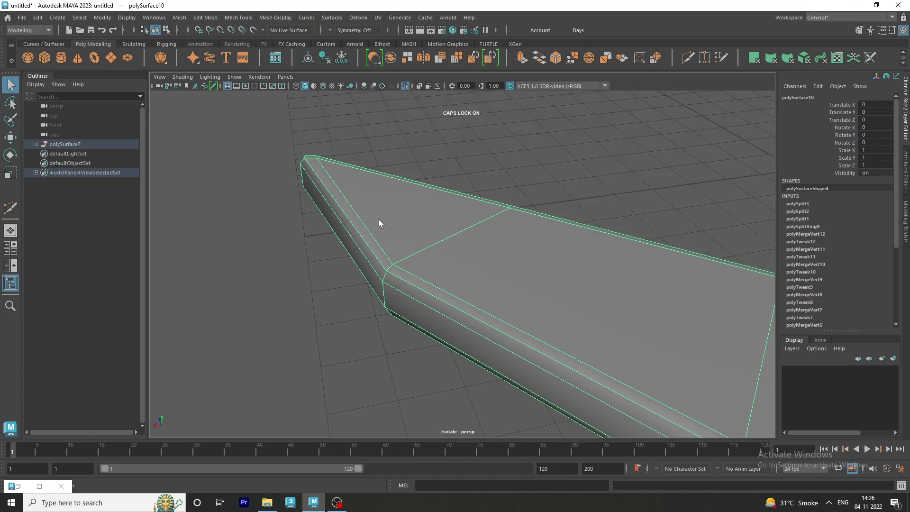
pyautogui.keyDown('alt'); pyautogui.moveTo(379, 220); pyautogui.dragTo(193, 203, button='right'); pyautogui.keyUp('alt')
pyautogui.moveTo(193, 203)
pyautogui.keyDown('alt'); pyautogui.mouseDown()
pyautogui.moveTo(481, 275)
pyautogui.moveTo(509, 248)
pyautogui.mouseUp(); pyautogui.keyUp('alt')
pyautogui.keyDown('alt'); pyautogui.moveTo(510, 248); pyautogui.dragTo(541, 178, button='middle'); pyautogui.keyUp('alt')
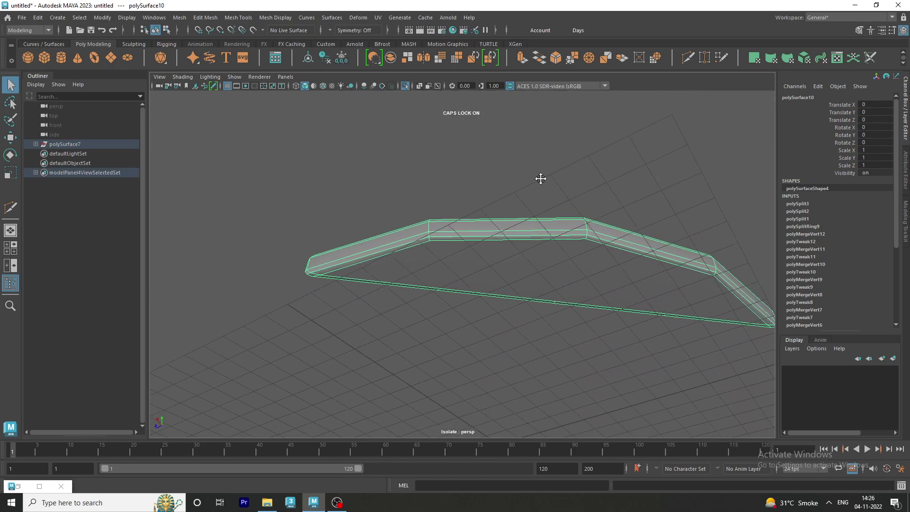
pyautogui.scroll(3, 617, 308)
pyautogui.scroll(2, 670, 318)
pyautogui.scroll(2, 487, 274)
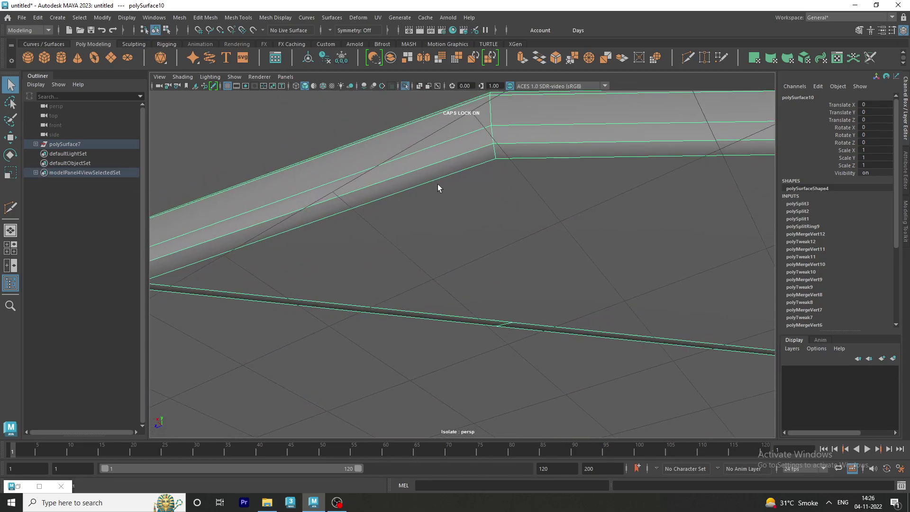
# Multi-Cut a diagonal edge from the plank's far corner to its lower edge
pyautogui.keyDown('shift'); pyautogui.rightClick(523, 216); pyautogui.keyUp('shift')
pyautogui.click(484, 216)
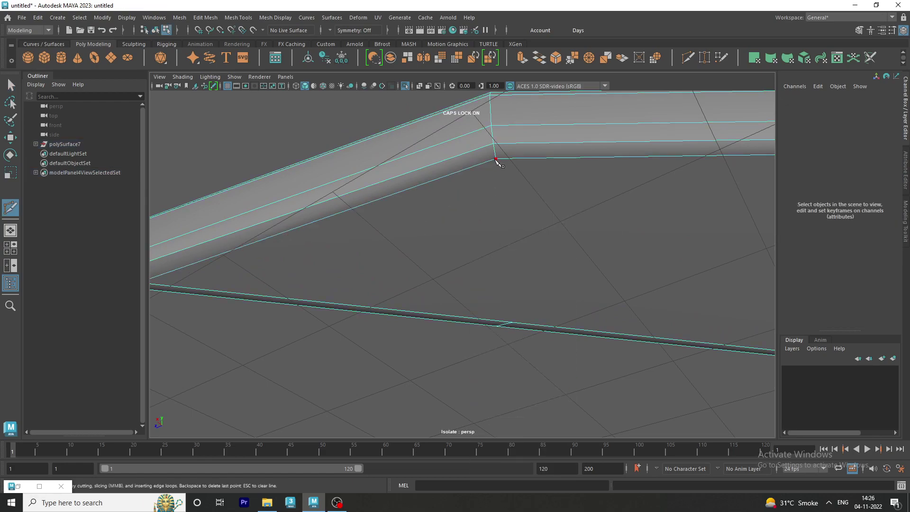
pyautogui.click(495, 157)
pyautogui.click(512, 323)
pyautogui.press('Return')
# Cut from the next corner vertex to the opposite long edge, then check the smoothed preview
pyautogui.keyDown('alt'); pyautogui.moveTo(579, 268); pyautogui.dragTo(599, 126); pyautogui.keyUp('alt')
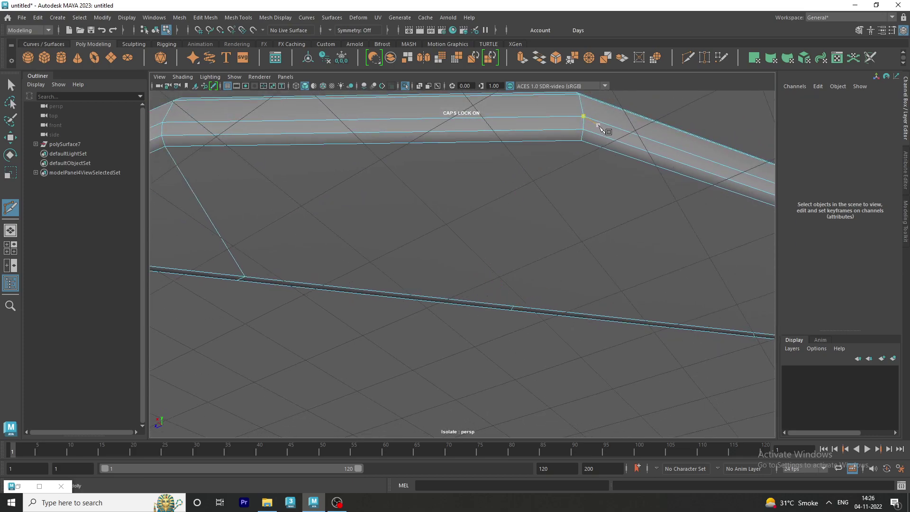
pyautogui.click(564, 164)
pyautogui.click(513, 307)
pyautogui.moveTo(540, 273)
pyautogui.keyDown('alt'); pyautogui.mouseDown(button='right')
pyautogui.moveTo(365, 214)
pyautogui.moveTo(629, 329)
pyautogui.mouseUp(button='right'); pyautogui.keyUp('alt')
pyautogui.keyDown('alt'); pyautogui.moveTo(668, 251); pyautogui.dragTo(666, 178); pyautogui.keyUp('alt')
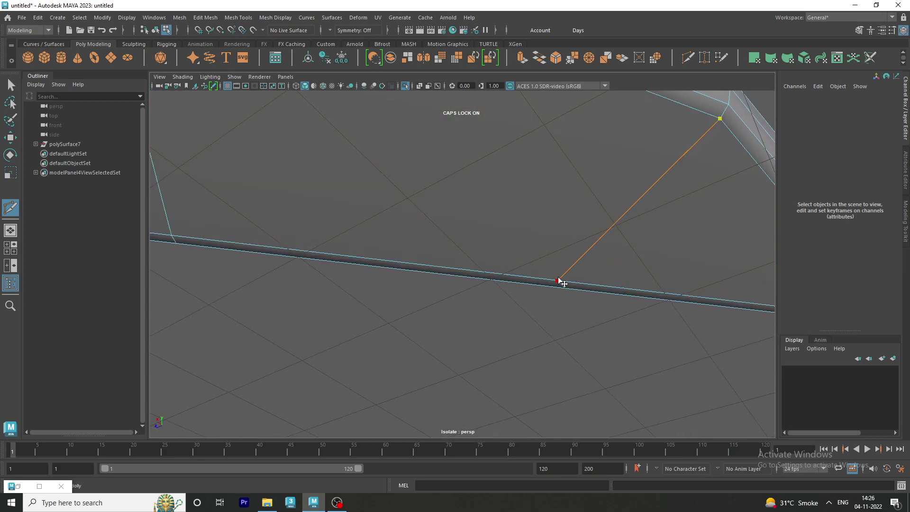
pyautogui.keyDown('alt'); pyautogui.moveTo(490, 320); pyautogui.dragTo(71, 172, button='right'); pyautogui.keyUp('alt')
pyautogui.moveTo(71, 173)
pyautogui.keyDown('alt'); pyautogui.mouseDown()
pyautogui.moveTo(36, 197)
pyautogui.moveTo(36, 254)
pyautogui.moveTo(159, 182)
pyautogui.mouseUp(); pyautogui.keyUp('alt')
pyautogui.click(11, 85)
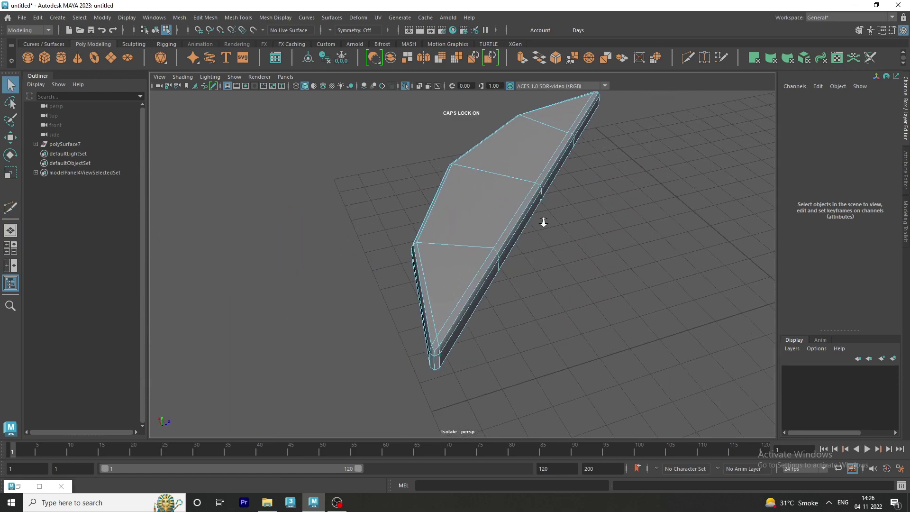
pyautogui.moveTo(542, 219)
pyautogui.keyDown('alt'); pyautogui.mouseDown()
pyautogui.moveTo(615, 224)
pyautogui.moveTo(495, 312)
pyautogui.moveTo(485, 277)
pyautogui.moveTo(469, 266)
pyautogui.moveTo(474, 246)
pyautogui.mouseUp(); pyautogui.keyUp('alt')
pyautogui.press('3')
pyautogui.press('1')
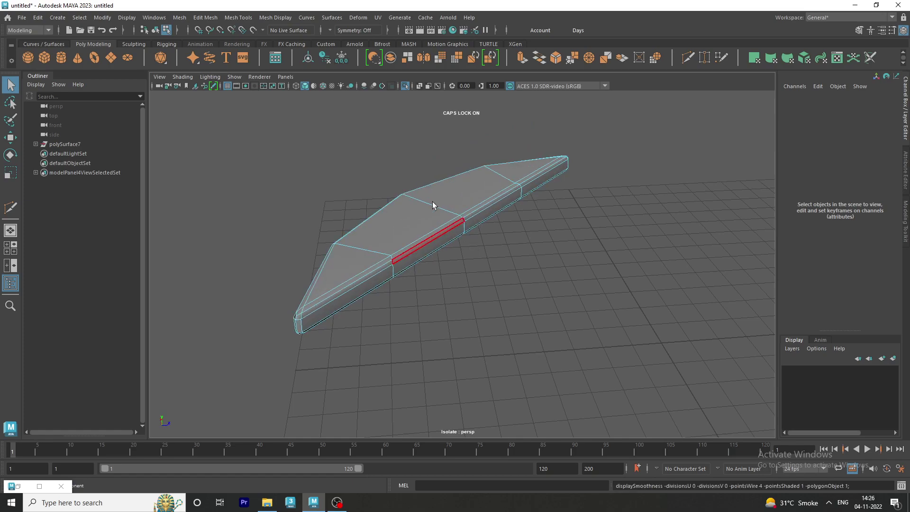
# Insert a single edge loop along the plank's length with the Insert Edge Loop options set to 1
pyautogui.click(11, 487)
pyautogui.click(27, 417)
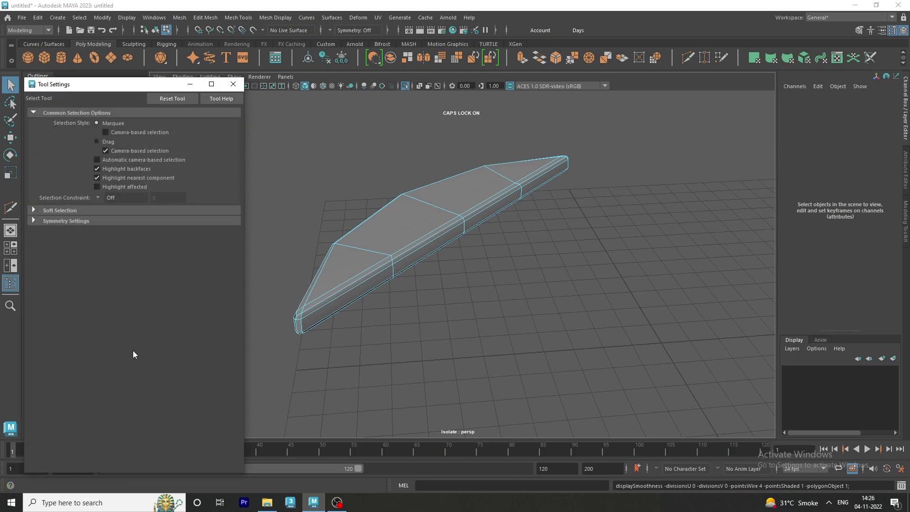
pyautogui.click(233, 84)
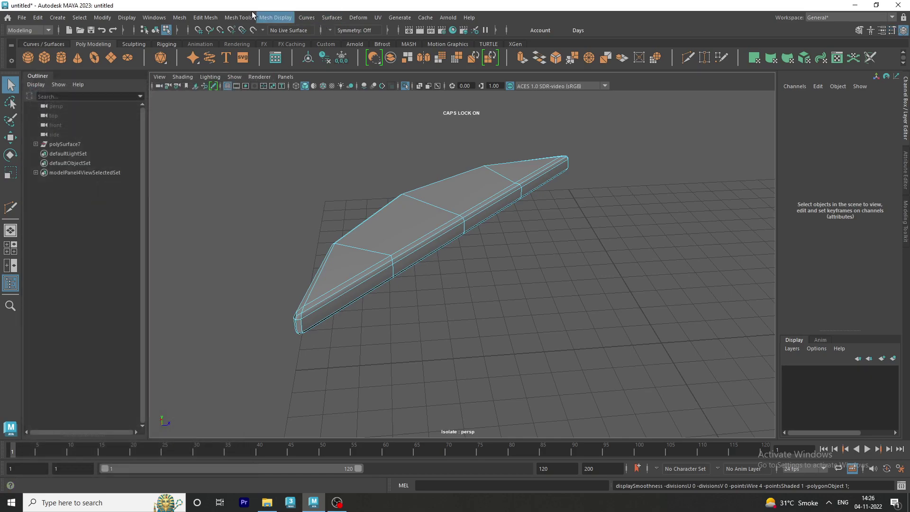
pyautogui.click(275, 17)
pyautogui.moveTo(238, 17)
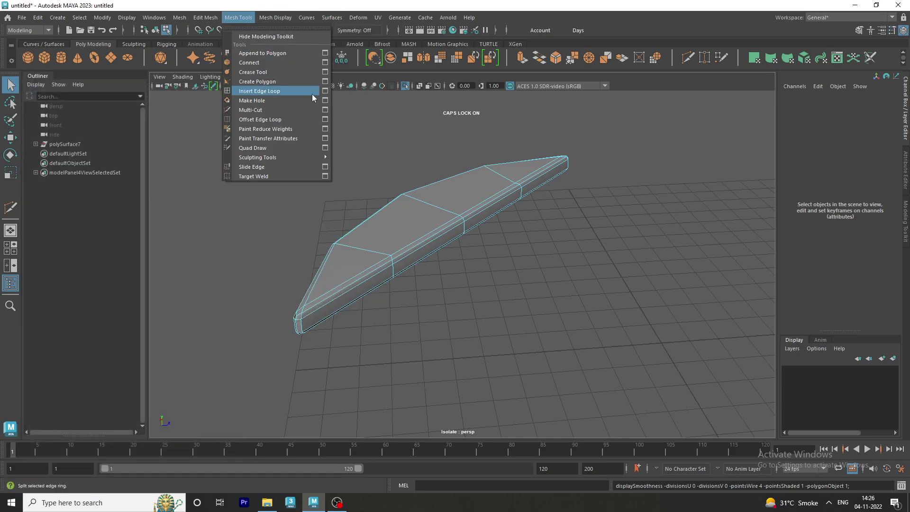
pyautogui.click(325, 92)
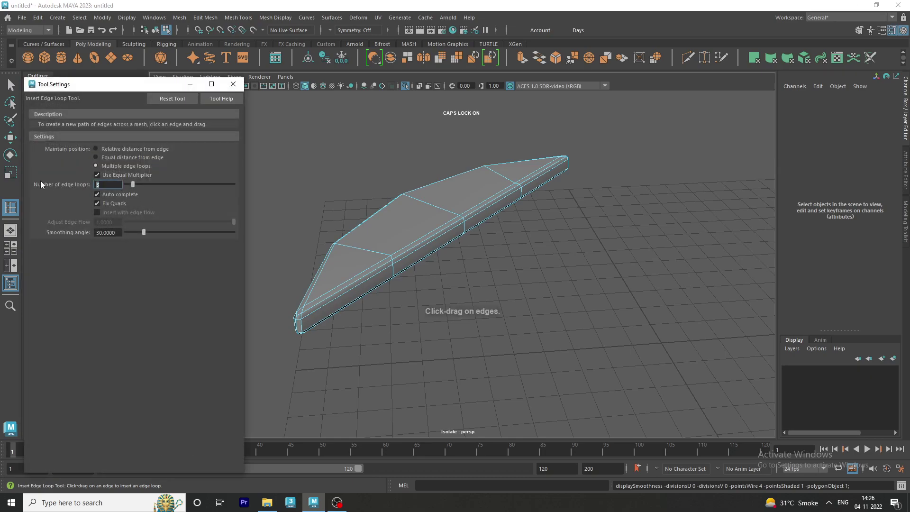
pyautogui.write('1')
pyautogui.press('Return')
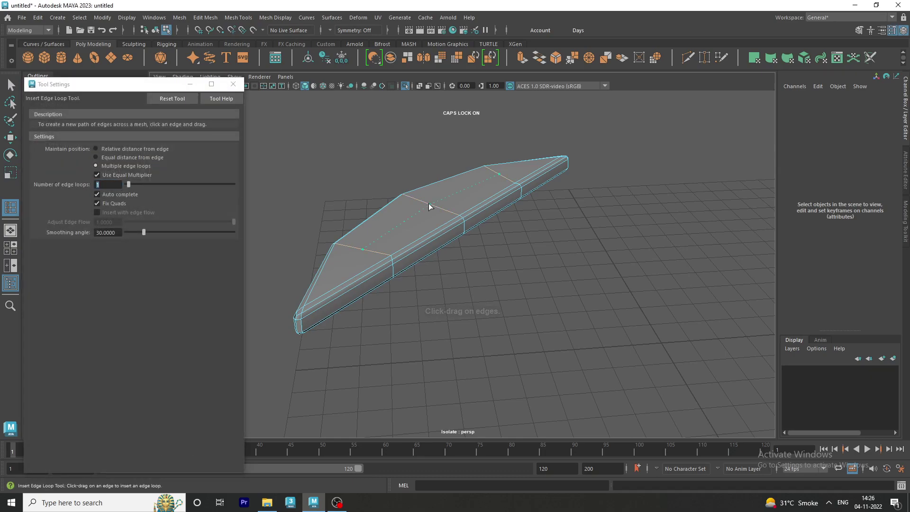
pyautogui.click(430, 206)
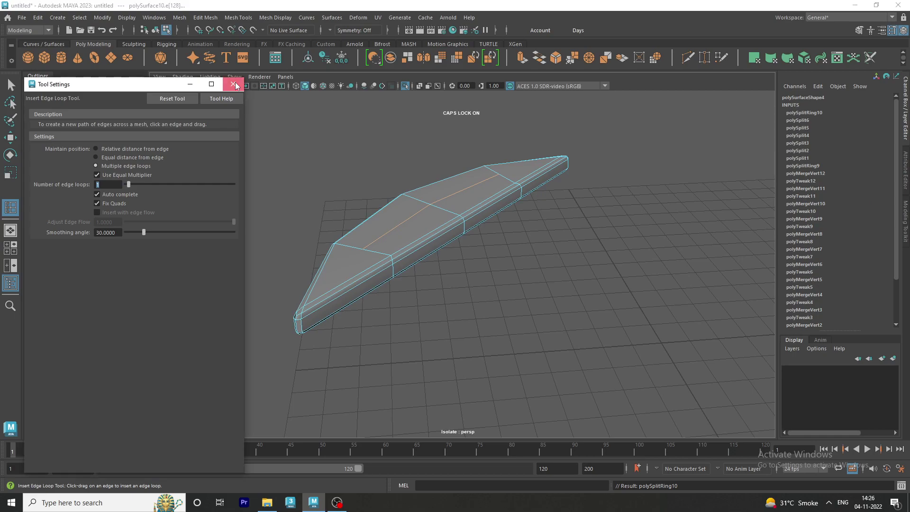
pyautogui.click(234, 85)
# Return to object mode, preview the plank smoothed, and un-isolate to show all planks
pyautogui.press('q')
pyautogui.rightClick(436, 174)
pyautogui.click(502, 160)
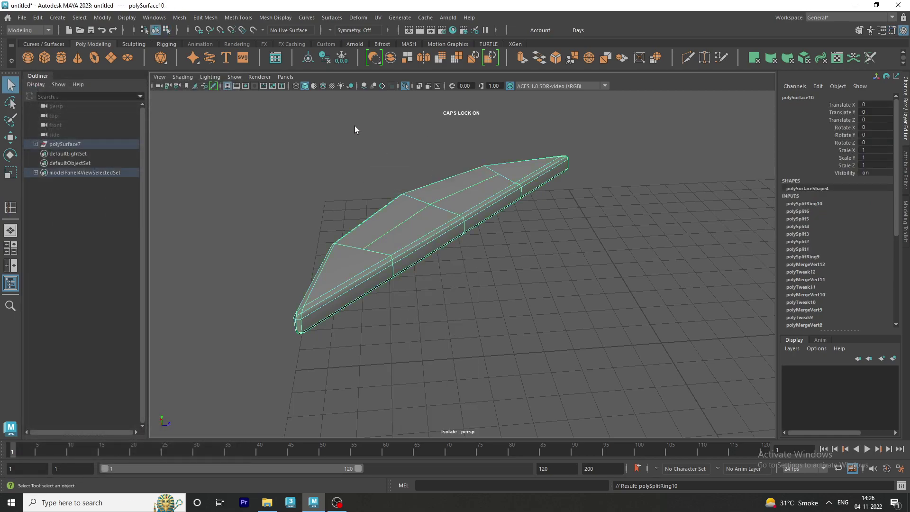
pyautogui.click(354, 126)
pyautogui.click(427, 225)
pyautogui.press('3')
pyautogui.click(278, 178)
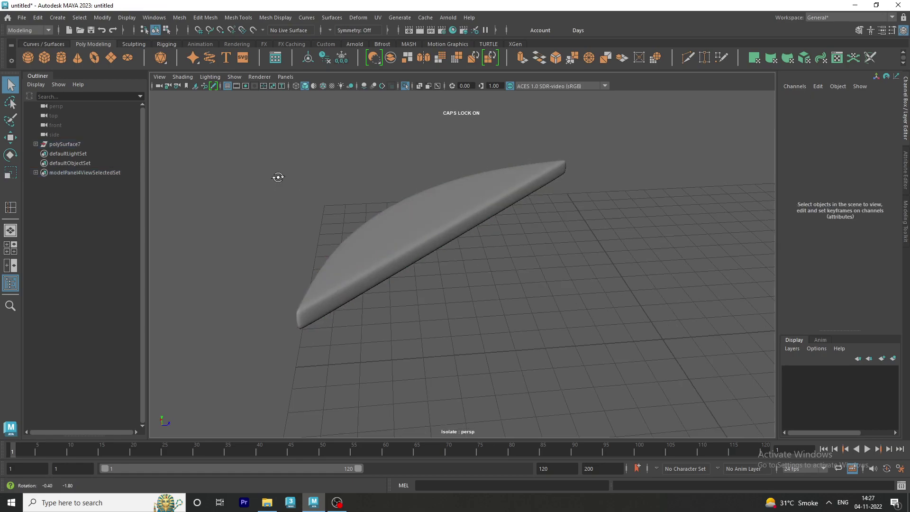
pyautogui.moveTo(278, 179)
pyautogui.keyDown('alt'); pyautogui.mouseDown()
pyautogui.moveTo(356, 176)
pyautogui.moveTo(325, 207)
pyautogui.mouseUp(); pyautogui.keyUp('alt')
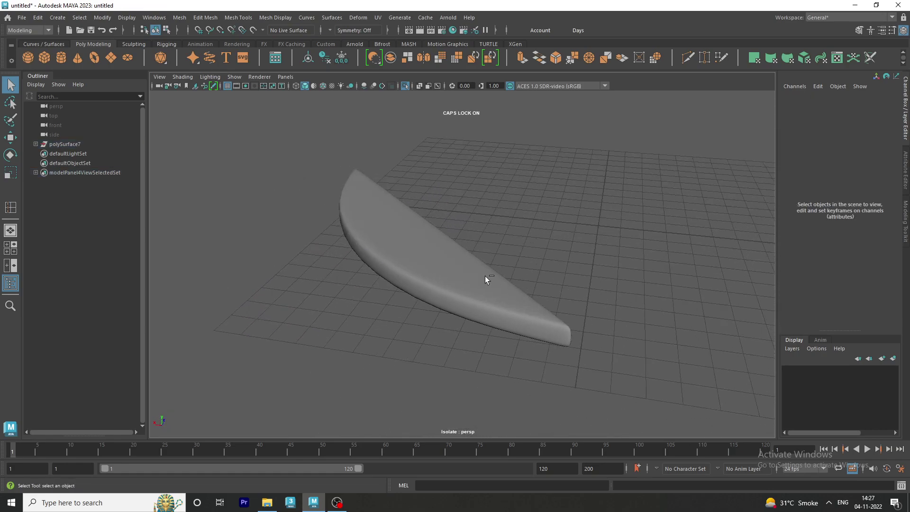
pyautogui.hotkey('ctrl', '1')
pyautogui.moveTo(485, 276)
pyautogui.keyDown('alt'); pyautogui.mouseDown()
pyautogui.moveTo(534, 250)
pyautogui.moveTo(609, 285)
pyautogui.moveTo(489, 272)
pyautogui.moveTo(416, 281)
pyautogui.moveTo(467, 254)
pyautogui.mouseUp(); pyautogui.keyUp('alt')
# Isolate the front plank and inspect its ends in cage and smooth preview
pyautogui.keyDown('alt'); pyautogui.moveTo(468, 254); pyautogui.dragTo(704, 294, button='right'); pyautogui.keyUp('alt')
pyautogui.scroll(3, 419, 309)
pyautogui.click(438, 240)
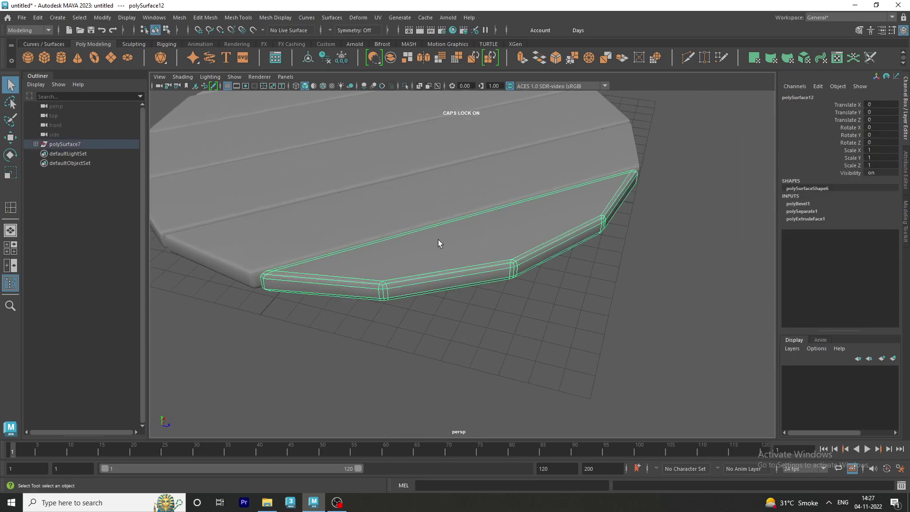
pyautogui.hotkey('ctrl', '1')
pyautogui.keyDown('alt'); pyautogui.moveTo(438, 239); pyautogui.dragTo(588, 333, button='right'); pyautogui.keyUp('alt')
pyautogui.moveTo(588, 333)
pyautogui.keyDown('alt'); pyautogui.mouseDown()
pyautogui.moveTo(503, 305)
pyautogui.moveTo(322, 216)
pyautogui.mouseUp(); pyautogui.keyUp('alt')
pyautogui.press('1')
pyautogui.press('3')
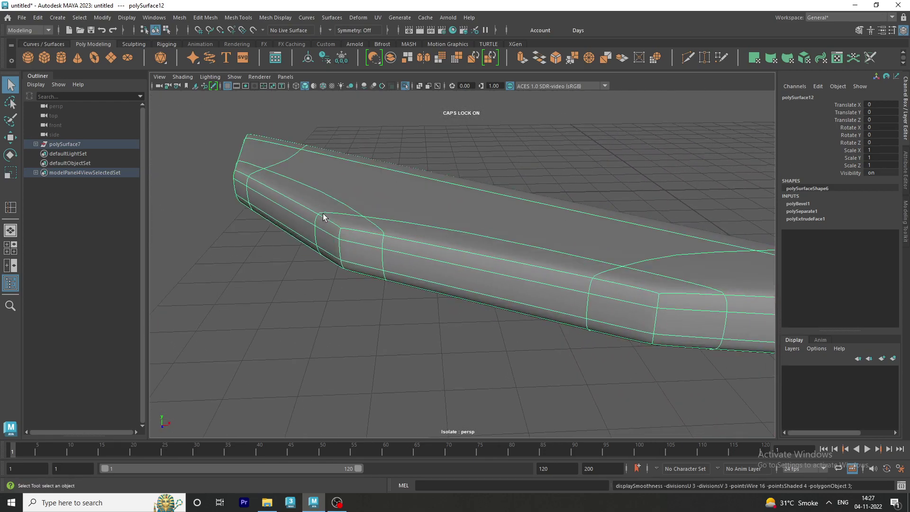
pyautogui.press('1')
pyautogui.keyDown('alt'); pyautogui.moveTo(323, 213); pyautogui.dragTo(264, 189, button='middle'); pyautogui.keyUp('alt')
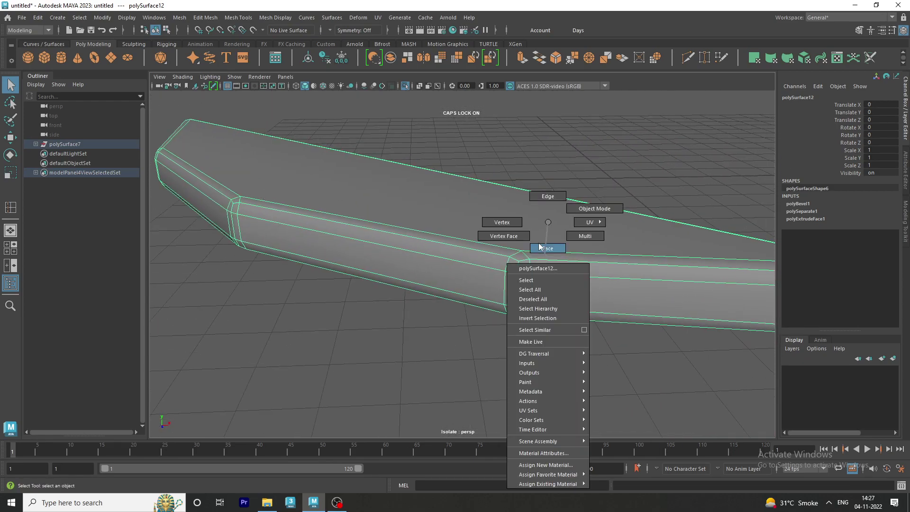
# Merge the top and bottom vertex clusters at the first bevelled corner into single points
pyautogui.moveTo(548, 246)
pyautogui.mouseDown(button='right')
pyautogui.moveTo(504, 219)
pyautogui.moveTo(595, 308)
pyautogui.mouseUp(button='right')
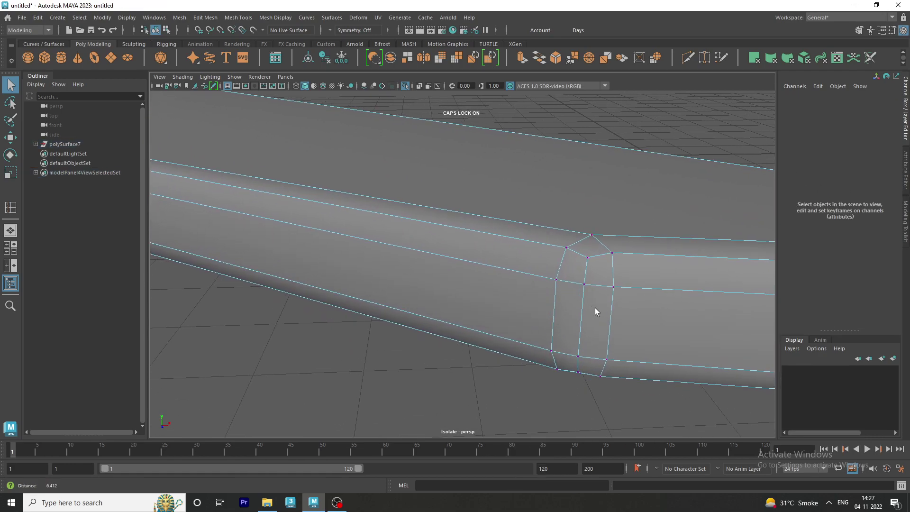
pyautogui.click(565, 247)
pyautogui.moveTo(564, 245)
pyautogui.mouseDown(button='right')
pyautogui.moveTo(567, 230)
pyautogui.moveTo(545, 193)
pyautogui.mouseUp(button='right')
pyautogui.moveTo(635, 294); pyautogui.dragTo(518, 268)
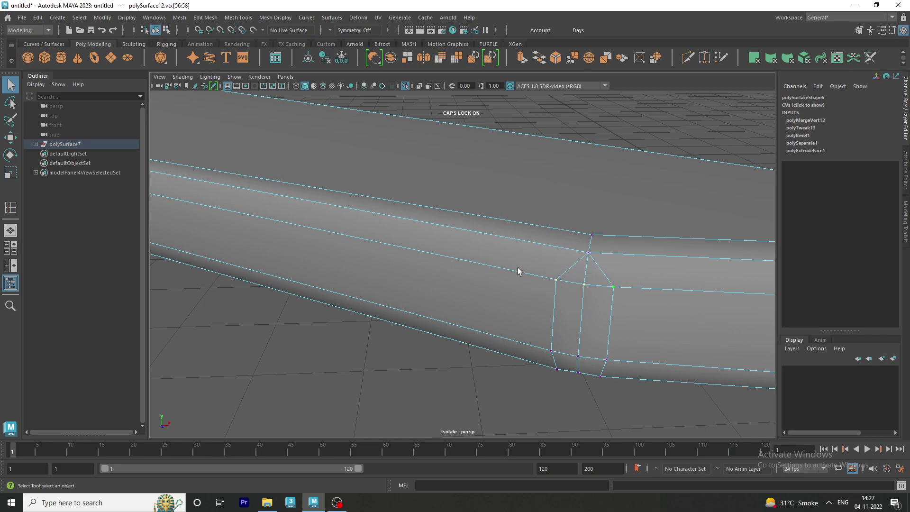
pyautogui.press('g')
pyautogui.moveTo(598, 365); pyautogui.dragTo(550, 334)
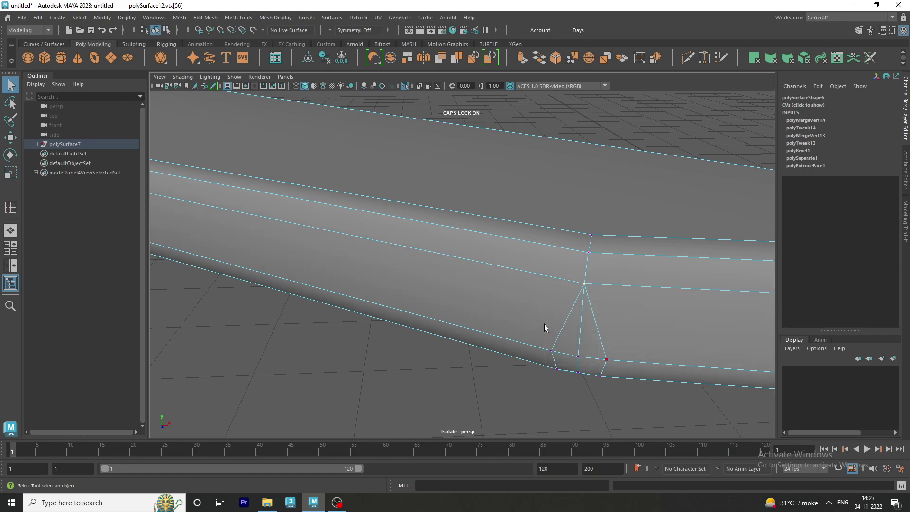
pyautogui.keyDown('alt'); pyautogui.moveTo(604, 369); pyautogui.dragTo(609, 345); pyautogui.keyUp('alt')
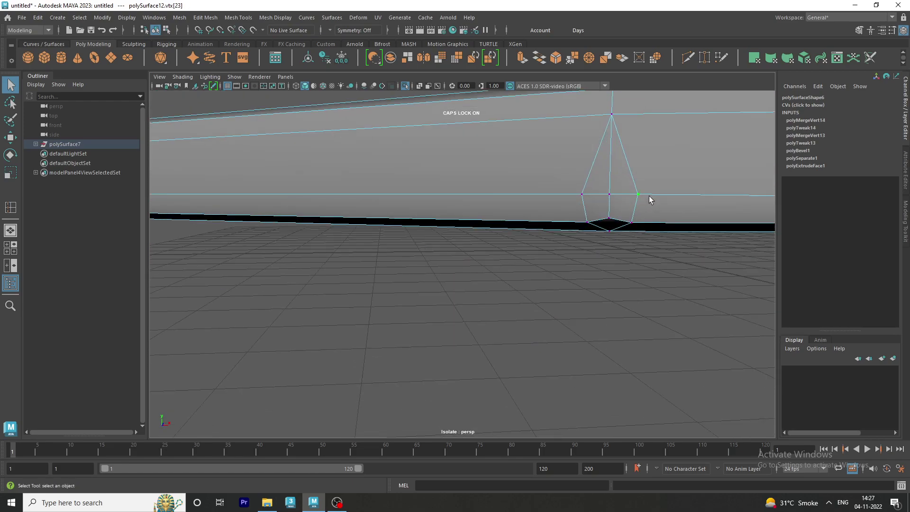
pyautogui.press('g')
pyautogui.scroll(5, 586, 190)
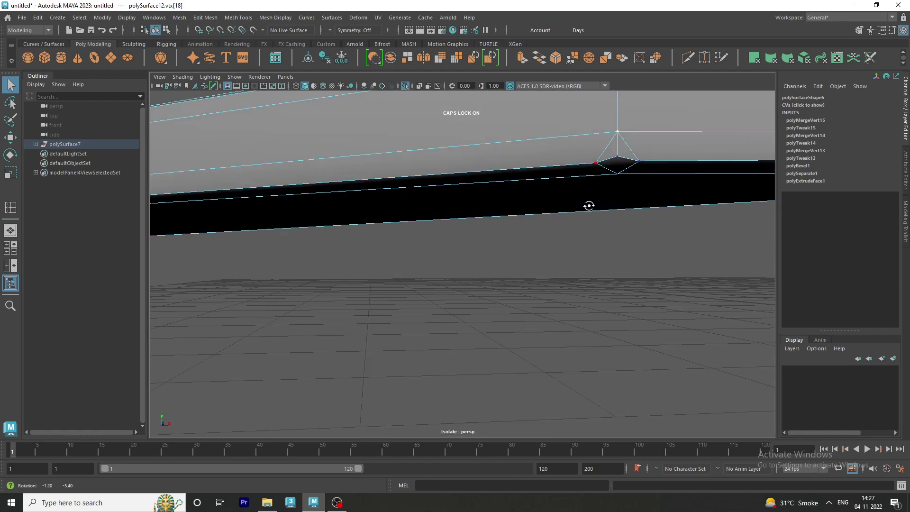
pyautogui.scroll(-5, 586, 183)
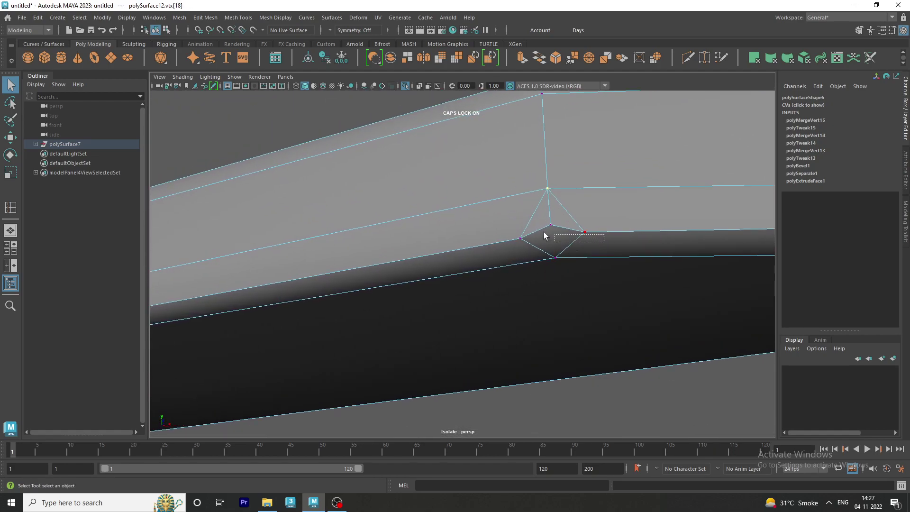
pyautogui.press('g')
pyautogui.scroll(-5, 505, 226)
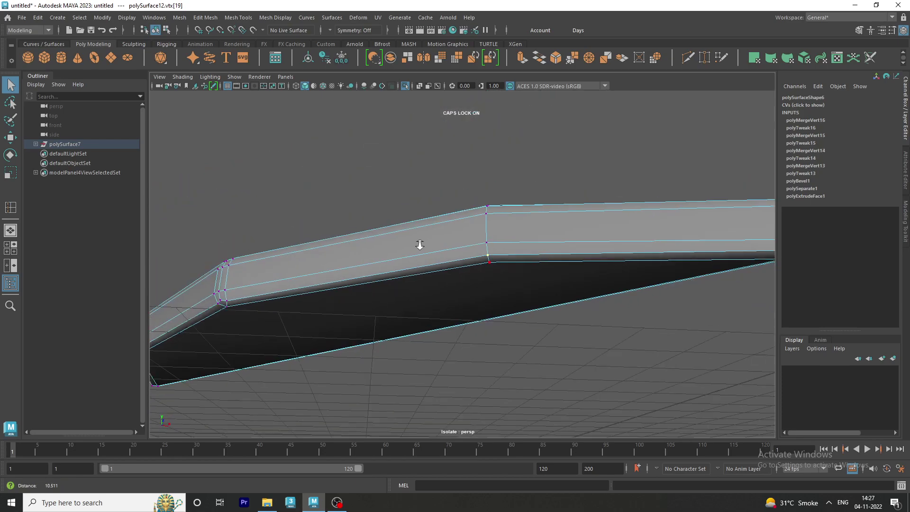
# Merge the middle, top, bottom and diamond vertex clusters at the next bevelled corner
pyautogui.moveTo(418, 242)
pyautogui.keyDown('alt'); pyautogui.mouseDown()
pyautogui.moveTo(432, 264)
pyautogui.moveTo(416, 309)
pyautogui.mouseUp(); pyautogui.keyUp('alt')
pyautogui.scroll(3, 467, 353)
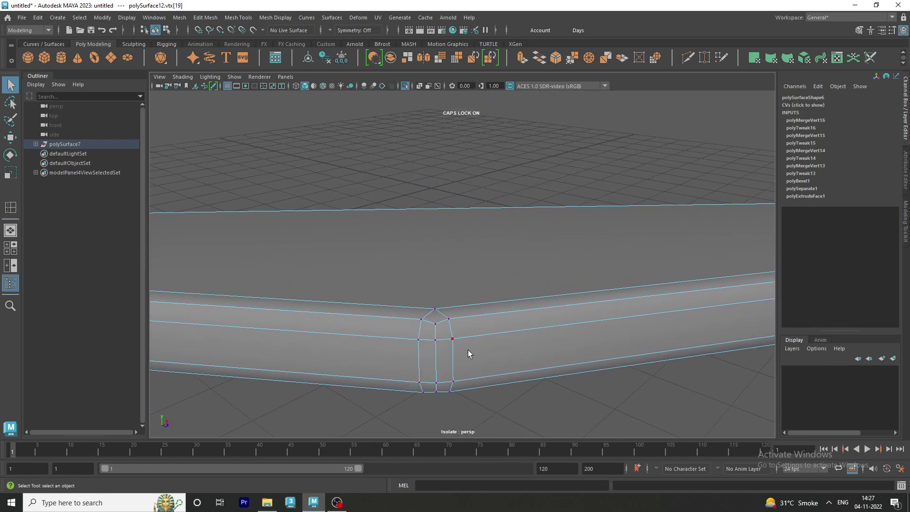
pyautogui.keyDown('alt'); pyautogui.moveTo(468, 353); pyautogui.dragTo(435, 248); pyautogui.keyUp('alt')
pyautogui.scroll(3, 555, 283)
pyautogui.moveTo(565, 268); pyautogui.dragTo(408, 235)
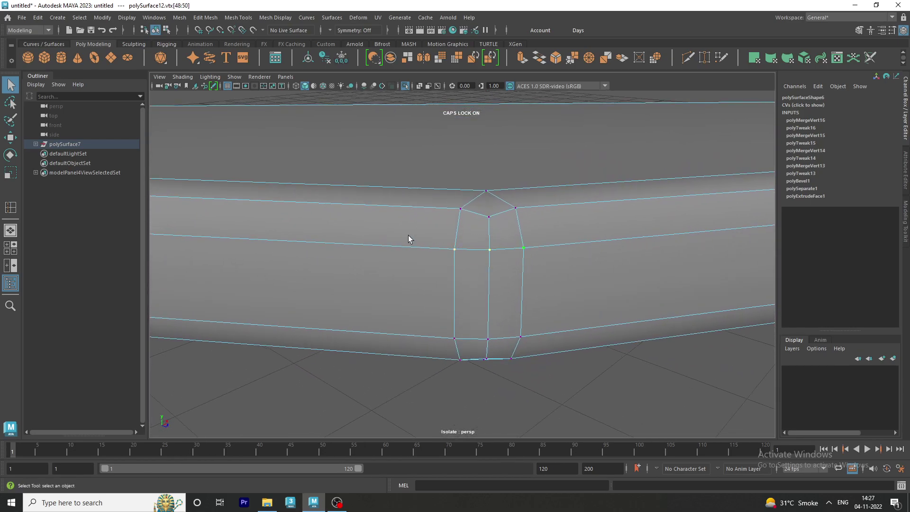
pyautogui.press('g')
pyautogui.moveTo(544, 218); pyautogui.dragTo(459, 209)
pyautogui.press('g')
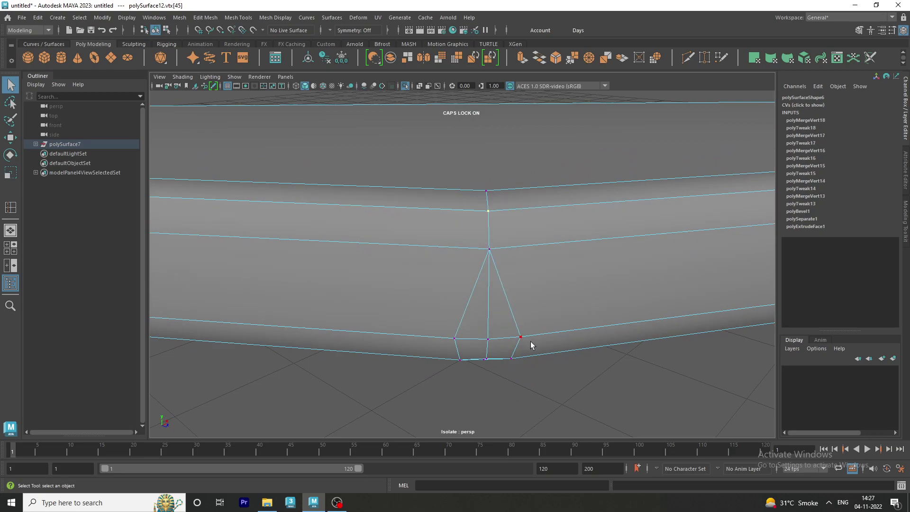
pyautogui.press('g')
pyautogui.moveTo(444, 322)
pyautogui.mouseDown()
pyautogui.moveTo(466, 288)
pyautogui.moveTo(463, 246)
pyautogui.mouseUp()
pyautogui.click(457, 296)
pyautogui.moveTo(530, 250); pyautogui.dragTo(455, 230)
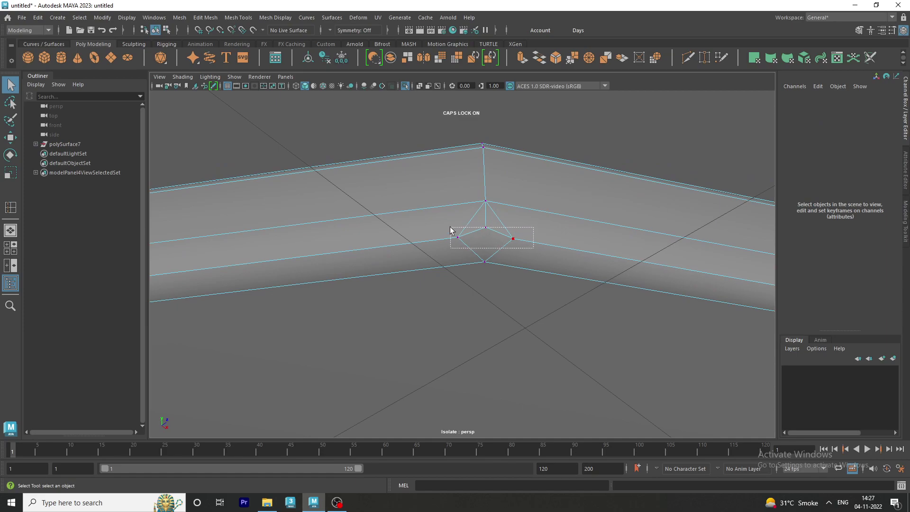
pyautogui.press('g')
# Merge the remaining corner, mid-row and bottom vertex groups at the bend
pyautogui.keyDown('alt'); pyautogui.moveTo(494, 254); pyautogui.dragTo(388, 250, button='right'); pyautogui.keyUp('alt')
pyautogui.moveTo(389, 250)
pyautogui.keyDown('alt'); pyautogui.mouseDown()
pyautogui.moveTo(349, 286)
pyautogui.moveTo(775, 272)
pyautogui.moveTo(575, 280)
pyautogui.mouseUp(); pyautogui.keyUp('alt')
pyautogui.keyDown('alt'); pyautogui.moveTo(575, 280); pyautogui.dragTo(512, 334, button='right'); pyautogui.keyUp('alt')
pyautogui.moveTo(511, 334)
pyautogui.keyDown('alt'); pyautogui.mouseDown()
pyautogui.moveTo(483, 264)
pyautogui.moveTo(461, 265)
pyautogui.mouseUp(); pyautogui.keyUp('alt')
pyautogui.moveTo(584, 299); pyautogui.dragTo(497, 275)
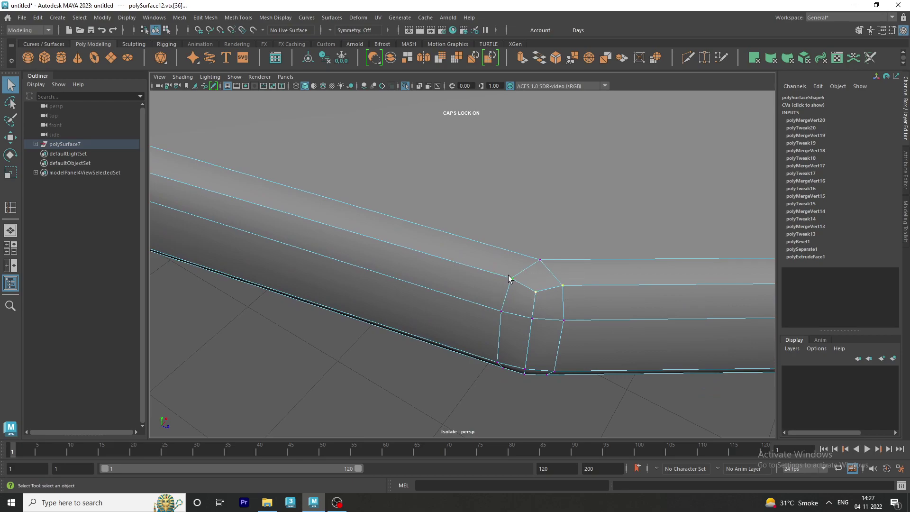
pyautogui.press('g')
pyautogui.moveTo(503, 318); pyautogui.dragTo(509, 249)
pyautogui.press('g')
pyautogui.moveTo(557, 192); pyautogui.dragTo(465, 173)
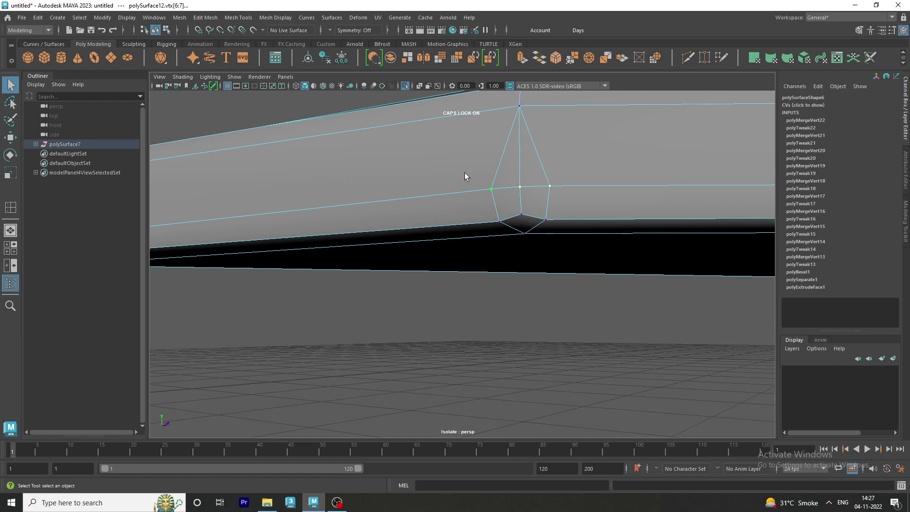
pyautogui.press('g')
pyautogui.moveTo(552, 218)
pyautogui.mouseDown()
pyautogui.moveTo(487, 215)
pyautogui.moveTo(451, 264)
pyautogui.moveTo(337, 240)
pyautogui.moveTo(361, 245)
pyautogui.mouseUp()
pyautogui.press('g')
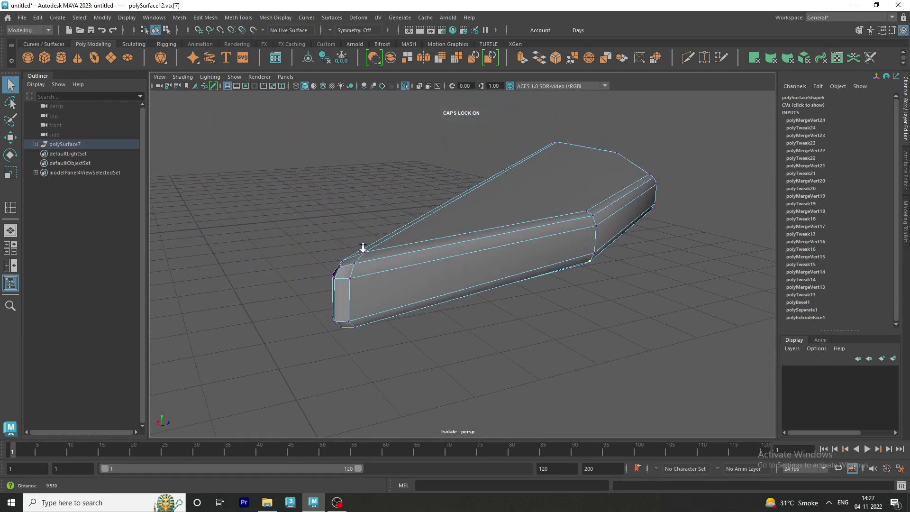
# Inspect the cleaned plank, return to object mode, and select the whole plank
pyautogui.scroll(3, 361, 247)
pyautogui.keyDown('alt'); pyautogui.moveTo(362, 250); pyautogui.dragTo(329, 276, button='middle'); pyautogui.keyUp('alt')
pyautogui.moveTo(328, 275)
pyautogui.keyDown('alt'); pyautogui.mouseDown()
pyautogui.moveTo(408, 245)
pyautogui.moveTo(412, 260)
pyautogui.moveTo(355, 260)
pyautogui.mouseUp(); pyautogui.keyUp('alt')
pyautogui.moveTo(355, 260)
pyautogui.keyDown('alt'); pyautogui.mouseDown(button='middle')
pyautogui.moveTo(271, 284)
pyautogui.moveTo(293, 281)
pyautogui.mouseUp(button='middle'); pyautogui.keyUp('alt')
pyautogui.moveTo(484, 280)
pyautogui.keyDown('alt'); pyautogui.mouseDown()
pyautogui.moveTo(443, 270)
pyautogui.moveTo(323, 272)
pyautogui.mouseUp(); pyautogui.keyUp('alt')
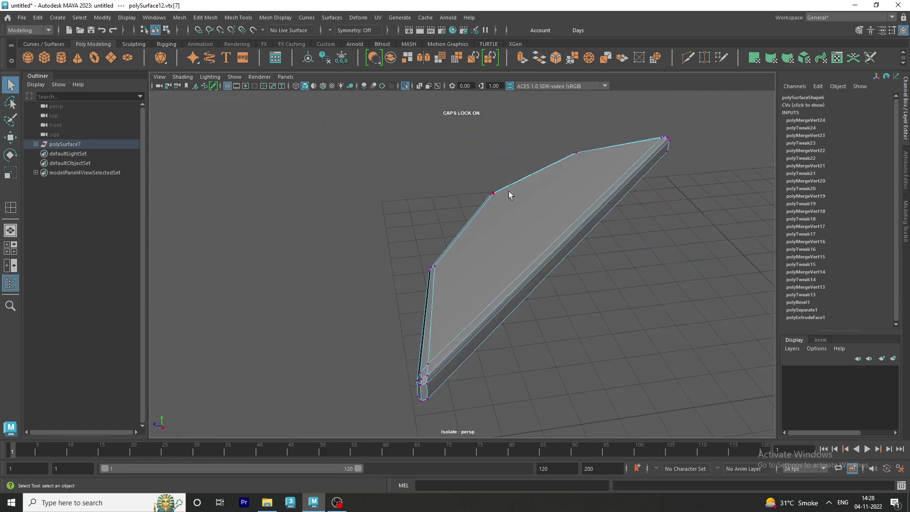
pyautogui.press('F8')
pyautogui.click(464, 170)
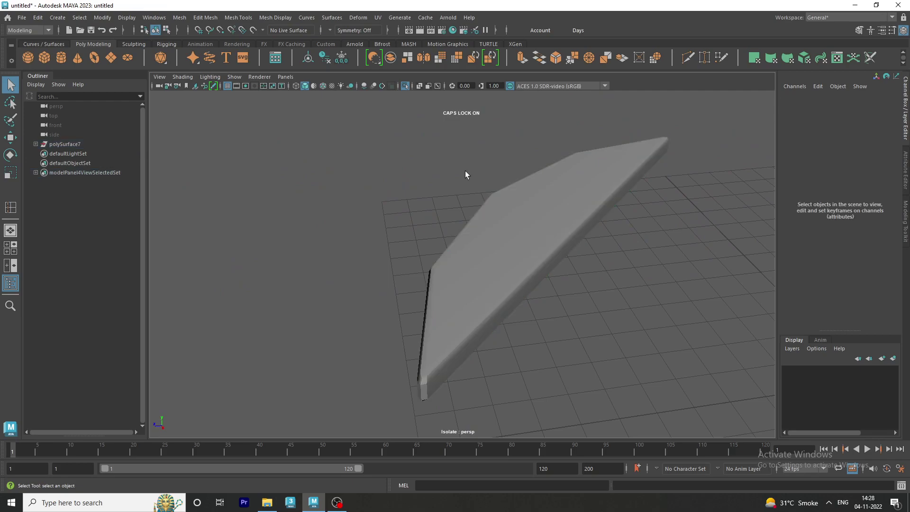
pyautogui.moveTo(465, 171)
pyautogui.keyDown('alt'); pyautogui.mouseDown()
pyautogui.moveTo(543, 229)
pyautogui.moveTo(490, 208)
pyautogui.moveTo(369, 201)
pyautogui.mouseUp(); pyautogui.keyUp('alt')
pyautogui.click(483, 237)
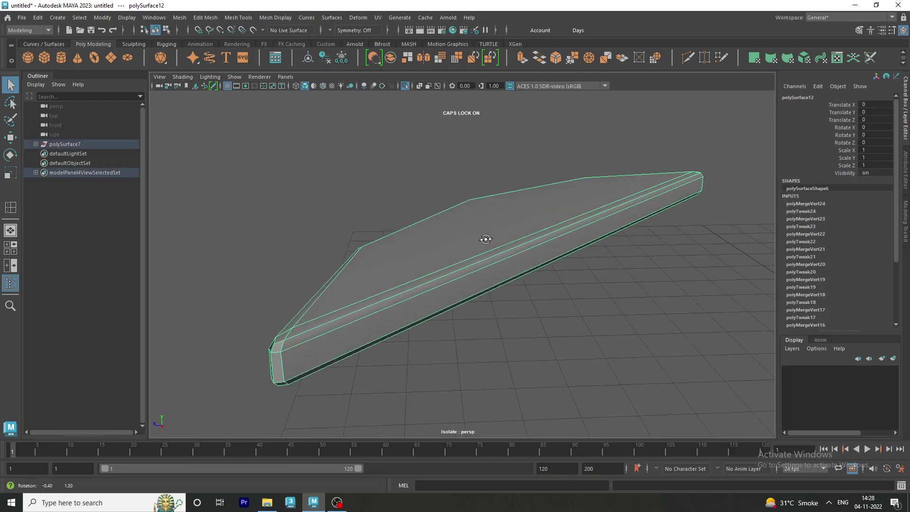
pyautogui.keyDown('alt'); pyautogui.moveTo(483, 237); pyautogui.dragTo(464, 227); pyautogui.keyUp('alt')
pyautogui.click(209, 20)
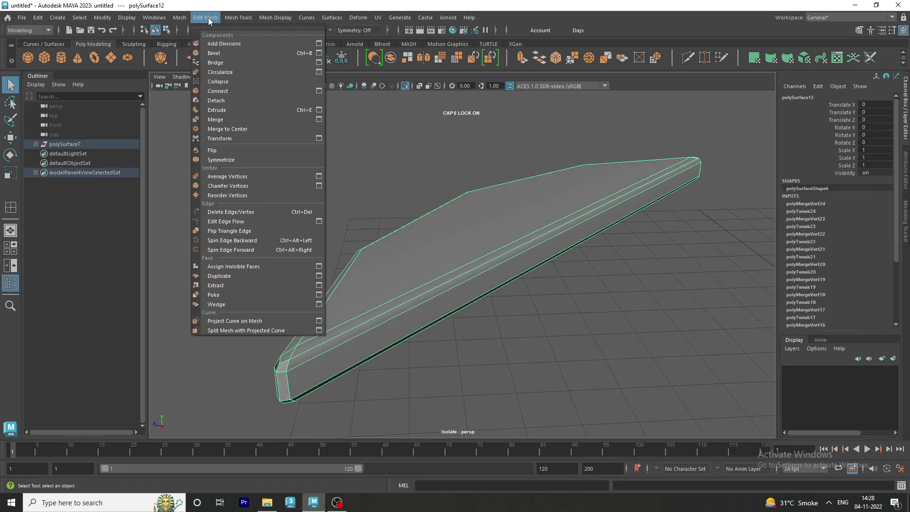
# Insert 3 edge loops across the plank's side
pyautogui.click(322, 91)
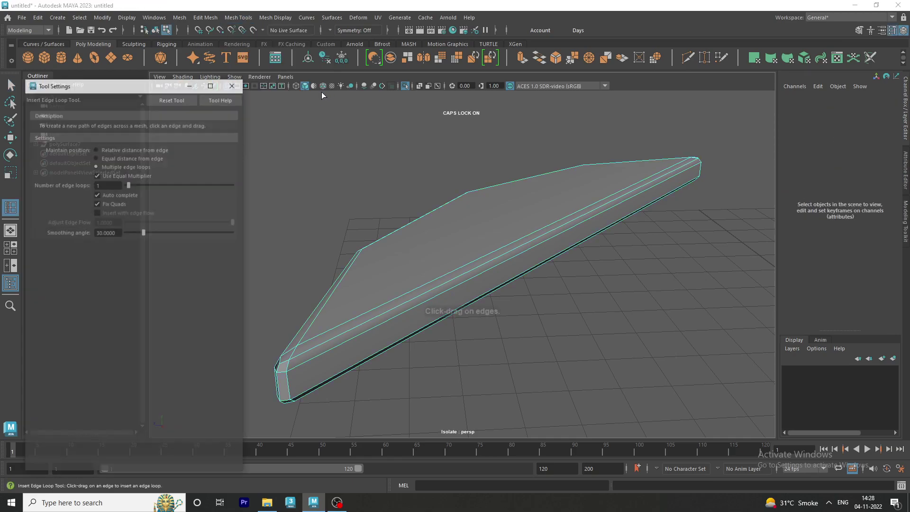
pyautogui.write('3')
pyautogui.press('Return')
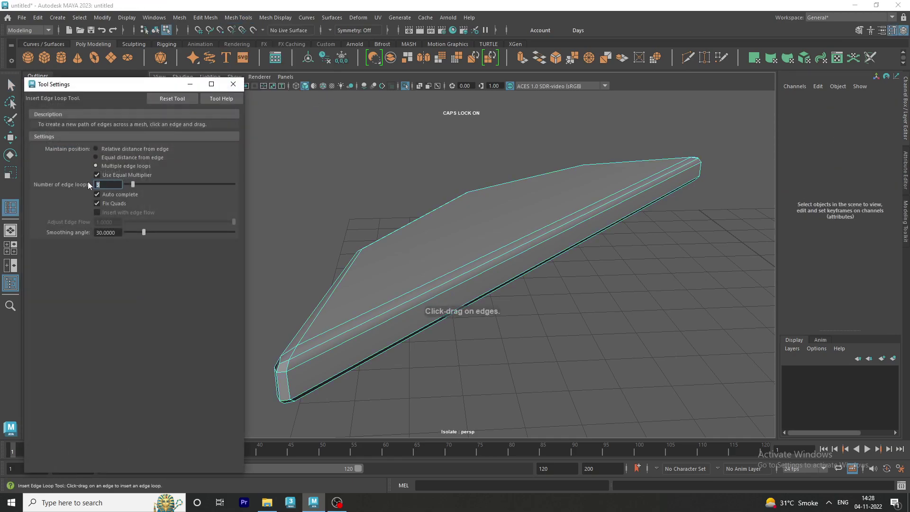
pyautogui.click(467, 280)
pyautogui.keyDown('alt'); pyautogui.moveTo(467, 279); pyautogui.dragTo(451, 292); pyautogui.keyUp('alt')
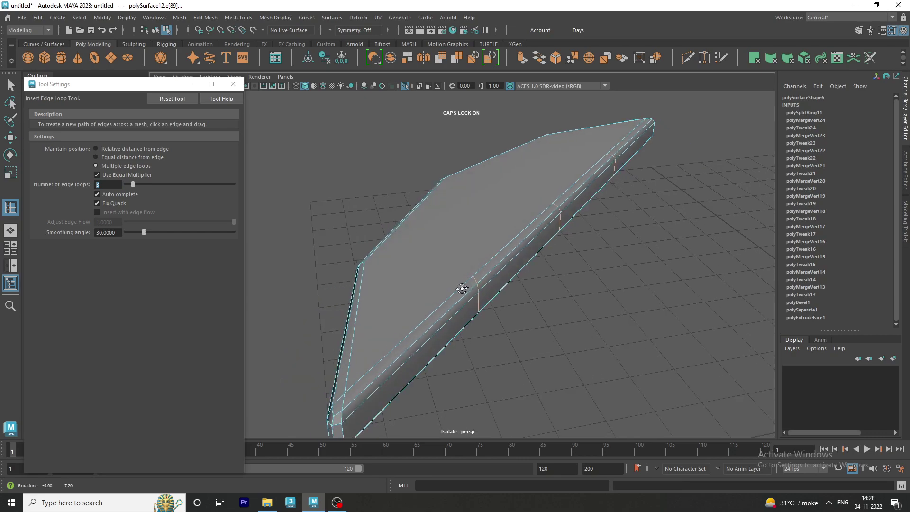
pyautogui.press('q')
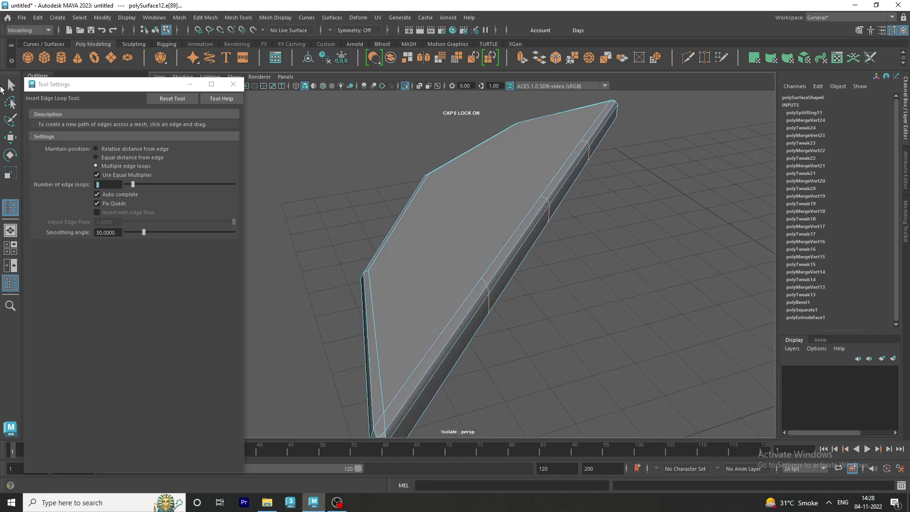
# Multi-Cut an edge from the corner vertex to the opposite edge of the top face
pyautogui.keyDown('shift'); pyautogui.moveTo(416, 240); pyautogui.dragTo(386, 243, button='right'); pyautogui.keyUp('shift')
pyautogui.click(386, 243)
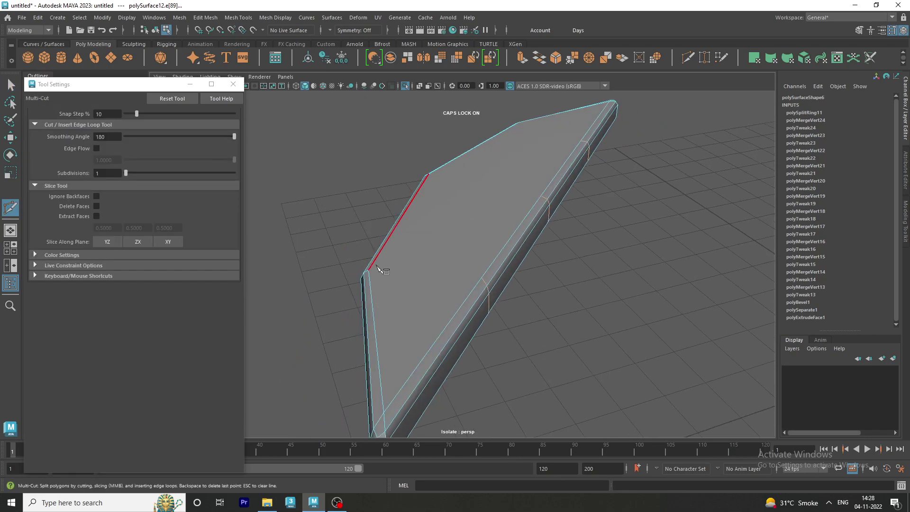
pyautogui.click(369, 271)
pyautogui.click(480, 277)
pyautogui.rightClick(504, 253)
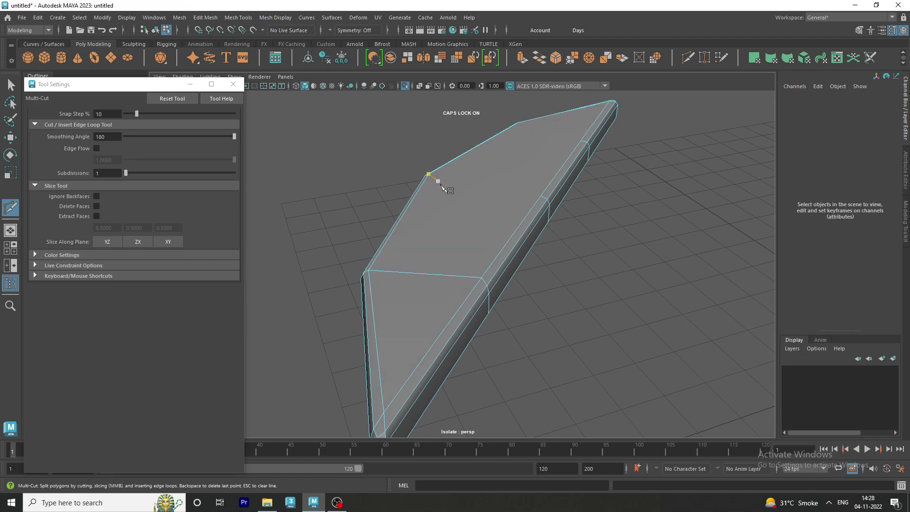
# Cut from the other bevel corner across the top face to the far edge, undoing a stray cut
pyautogui.moveTo(410, 205)
pyautogui.keyDown('alt'); pyautogui.mouseDown()
pyautogui.moveTo(481, 199)
pyautogui.moveTo(496, 244)
pyautogui.mouseUp(); pyautogui.keyUp('alt')
pyautogui.moveTo(496, 244)
pyautogui.keyDown('alt'); pyautogui.mouseDown(button='right')
pyautogui.moveTo(585, 257)
pyautogui.moveTo(625, 300)
pyautogui.mouseUp(button='right'); pyautogui.keyUp('alt')
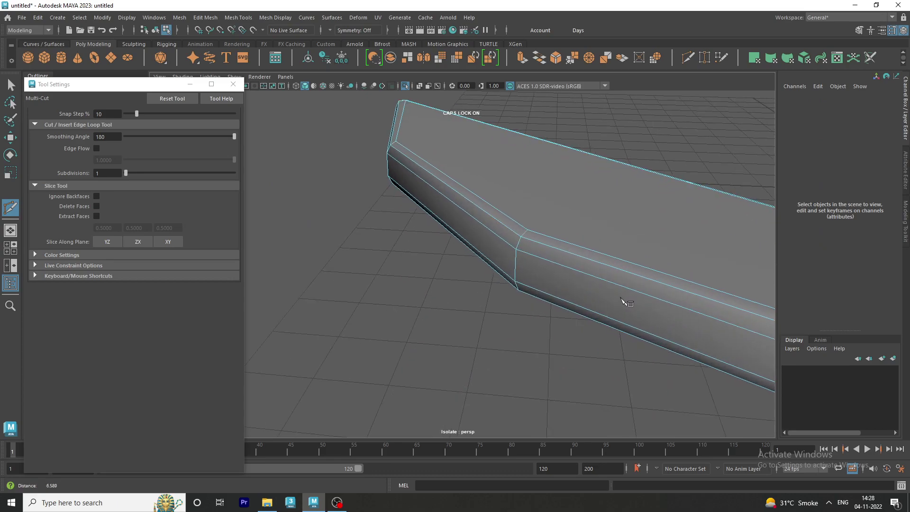
pyautogui.keyDown('alt'); pyautogui.moveTo(585, 278); pyautogui.dragTo(481, 315, button='middle'); pyautogui.keyUp('alt')
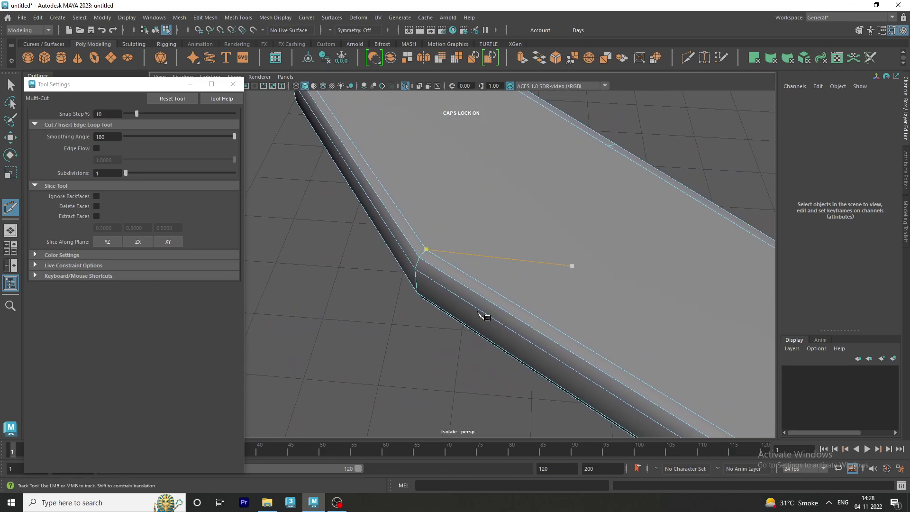
pyautogui.click(426, 250)
pyautogui.click(608, 146)
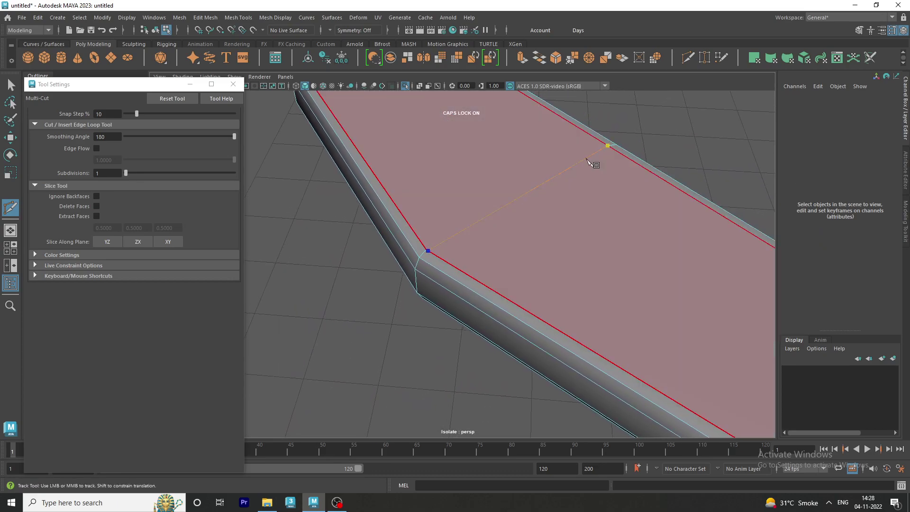
pyautogui.click(428, 251)
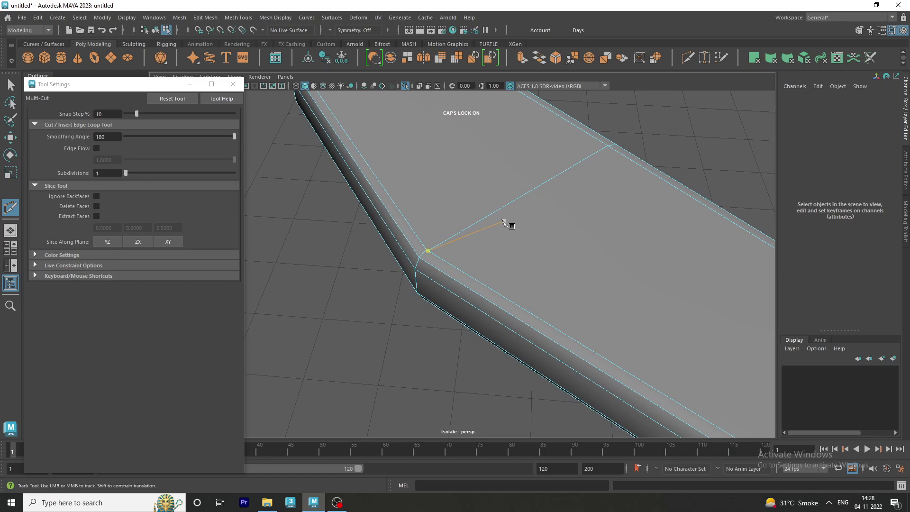
pyautogui.hotkey('ctrl', 'z')
pyautogui.scroll(3, 453, 252)
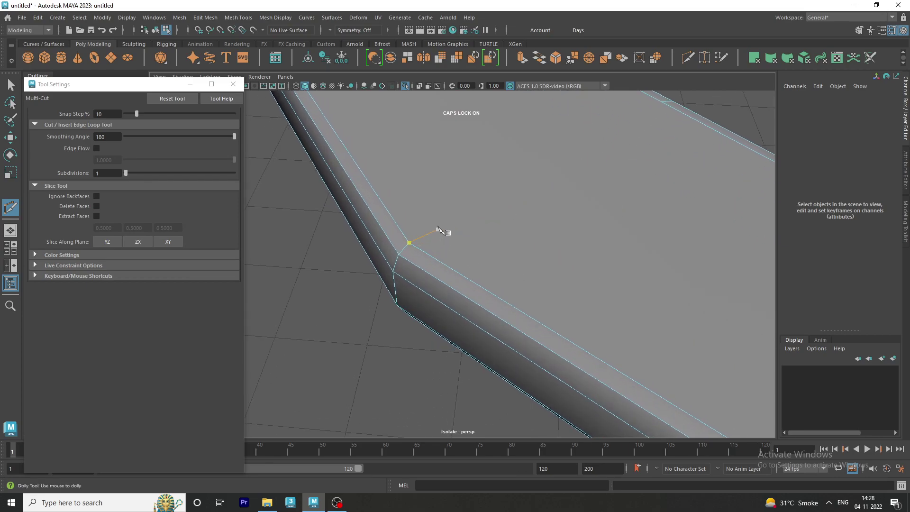
pyautogui.scroll(2, 442, 229)
pyautogui.press('BackSpace')
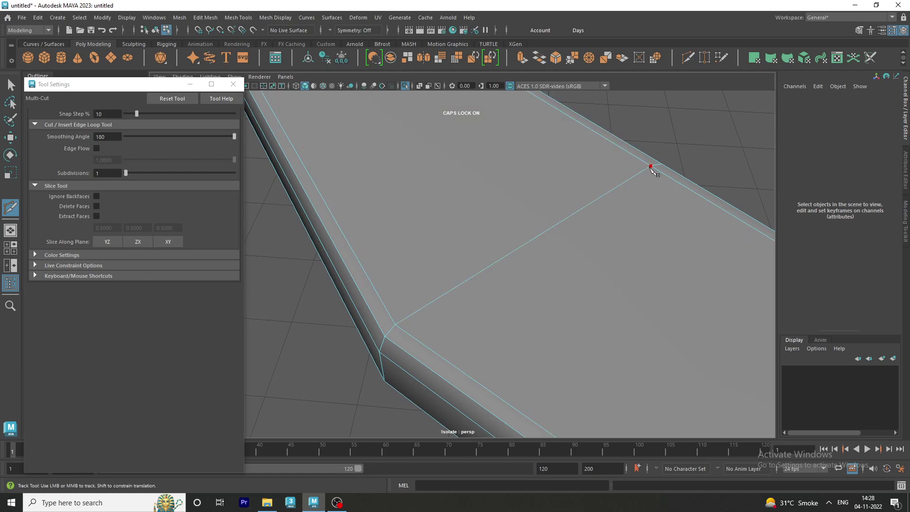
pyautogui.scroll(-5, 527, 179)
pyautogui.moveTo(463, 160)
pyautogui.keyDown('alt'); pyautogui.mouseDown()
pyautogui.moveTo(641, 237)
pyautogui.moveTo(429, 192)
pyautogui.mouseUp(); pyautogui.keyUp('alt')
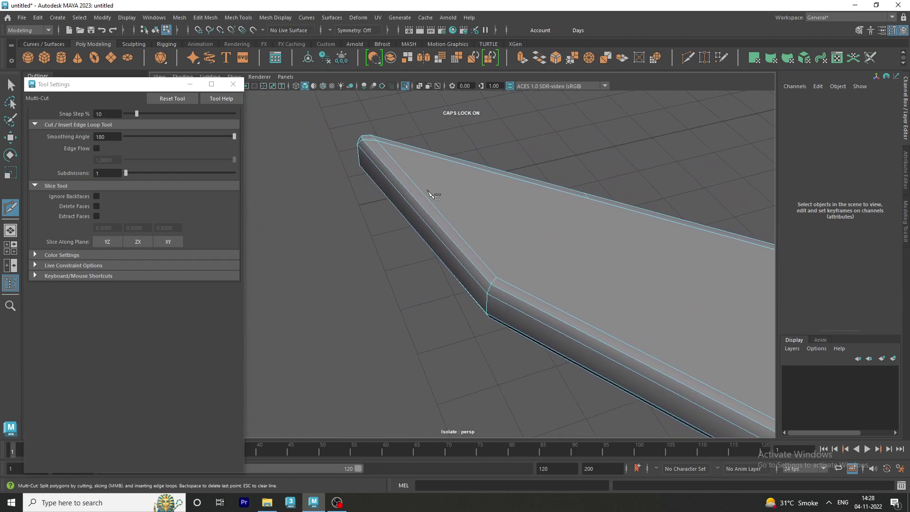
pyautogui.scroll(2, 429, 192)
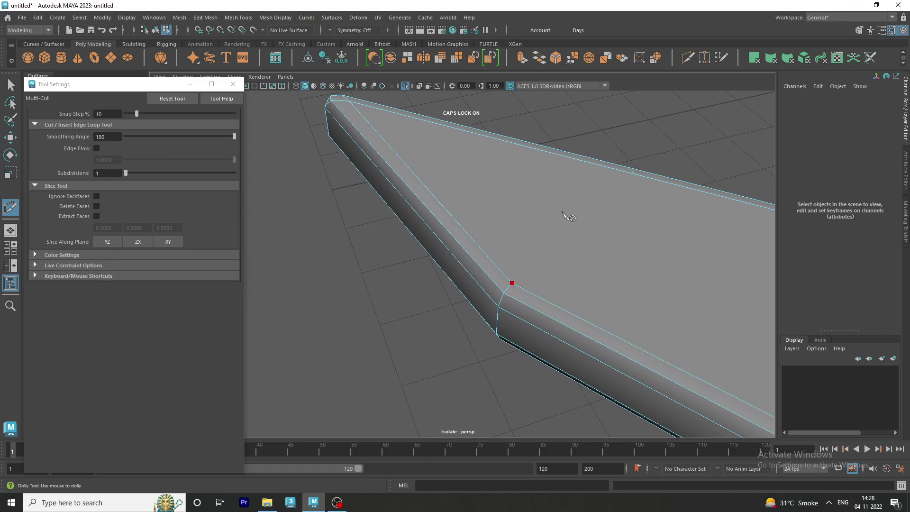
pyautogui.click(635, 175)
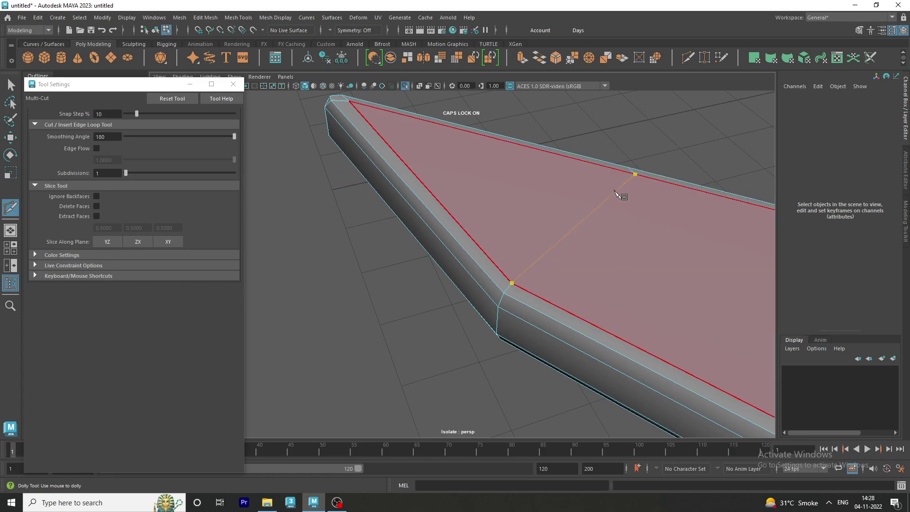
# Commit the corner cut, then cut from the plank tip's lower edge to its upper bevel corner
pyautogui.click(10, 85)
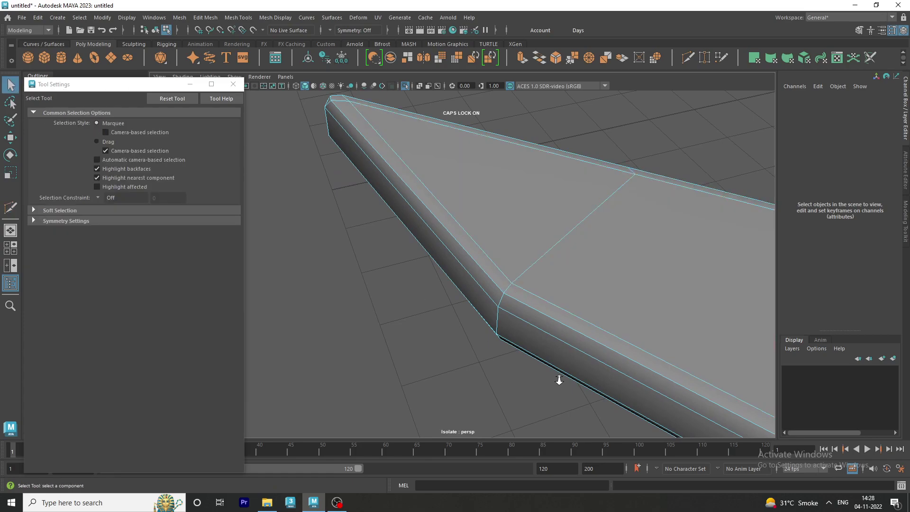
pyautogui.scroll(2, 559, 379)
pyautogui.moveTo(559, 379)
pyautogui.keyDown('alt'); pyautogui.mouseDown()
pyautogui.moveTo(512, 262)
pyautogui.moveTo(546, 299)
pyautogui.moveTo(648, 272)
pyautogui.mouseUp(); pyautogui.keyUp('alt')
pyautogui.keyDown('alt'); pyautogui.moveTo(648, 272); pyautogui.dragTo(486, 268, button='middle'); pyautogui.keyUp('alt')
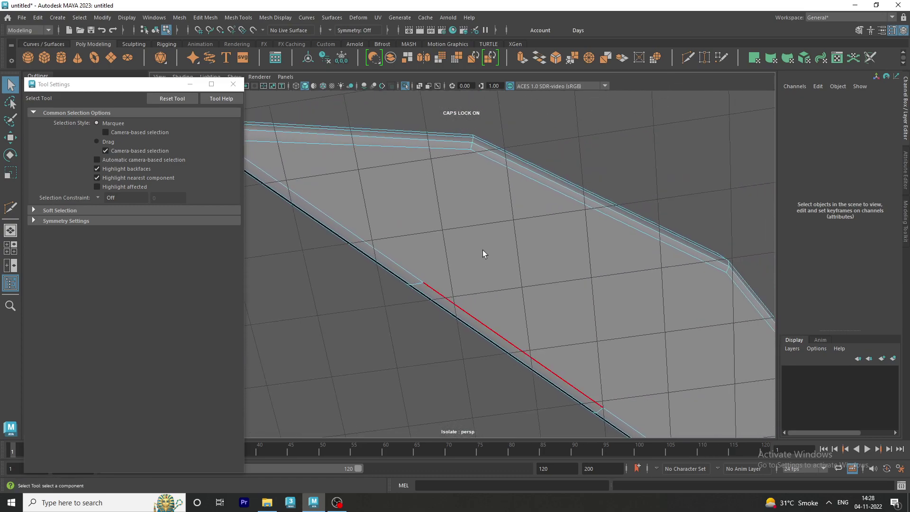
pyautogui.keyDown('shift'); pyautogui.moveTo(486, 214); pyautogui.dragTo(469, 151, button='right'); pyautogui.keyUp('shift')
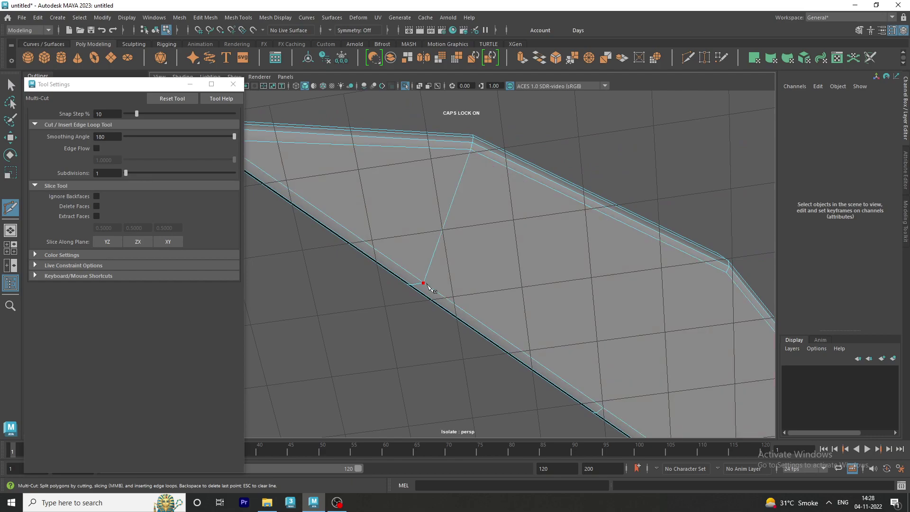
pyautogui.click(424, 284)
pyautogui.keyDown('alt'); pyautogui.moveTo(498, 279); pyautogui.dragTo(387, 185, button='middle'); pyautogui.keyUp('alt')
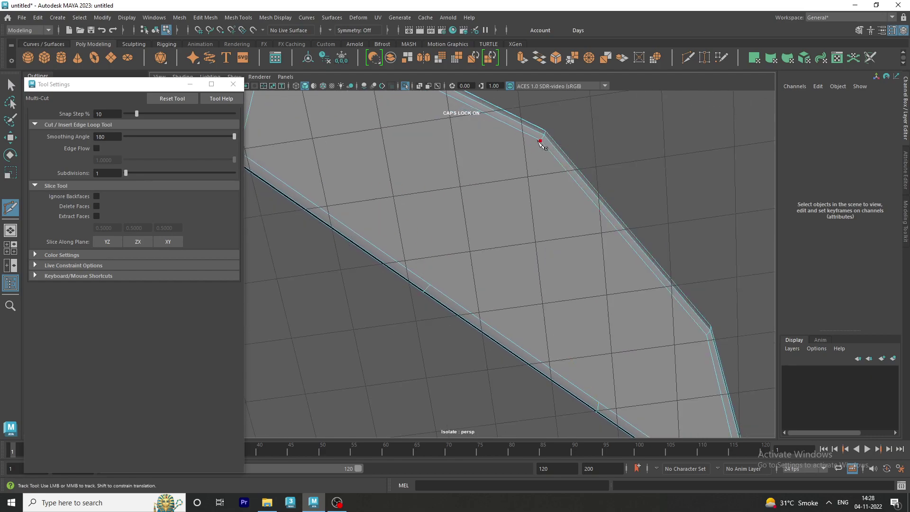
pyautogui.click(429, 285)
# Cut from the next bevel corner to the plank's long edge and commit the cuts
pyautogui.keyDown('alt'); pyautogui.moveTo(433, 288); pyautogui.dragTo(649, 260, button='middle'); pyautogui.keyUp('alt')
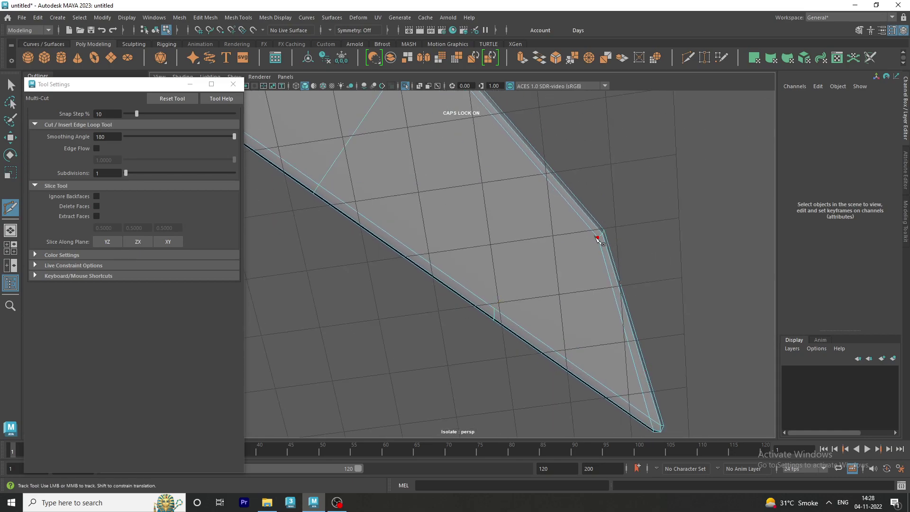
pyautogui.click(505, 311)
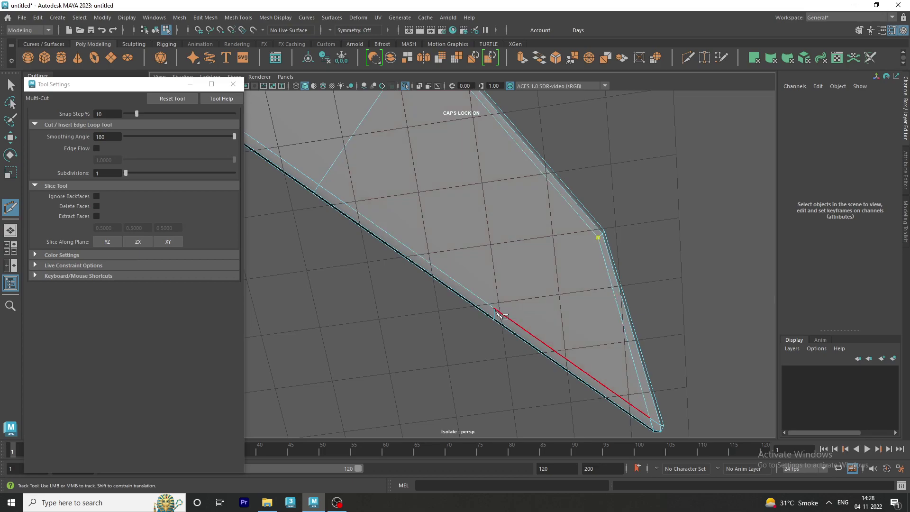
pyautogui.click(496, 310)
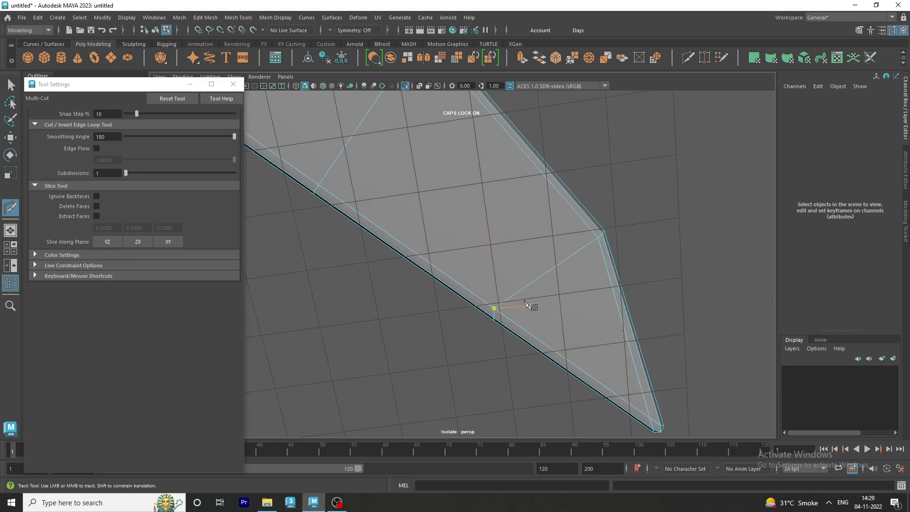
pyautogui.press('q')
pyautogui.moveTo(506, 198)
pyautogui.keyDown('alt'); pyautogui.mouseDown()
pyautogui.moveTo(604, 257)
pyautogui.moveTo(659, 242)
pyautogui.moveTo(487, 252)
pyautogui.moveTo(532, 215)
pyautogui.mouseUp(); pyautogui.keyUp('alt')
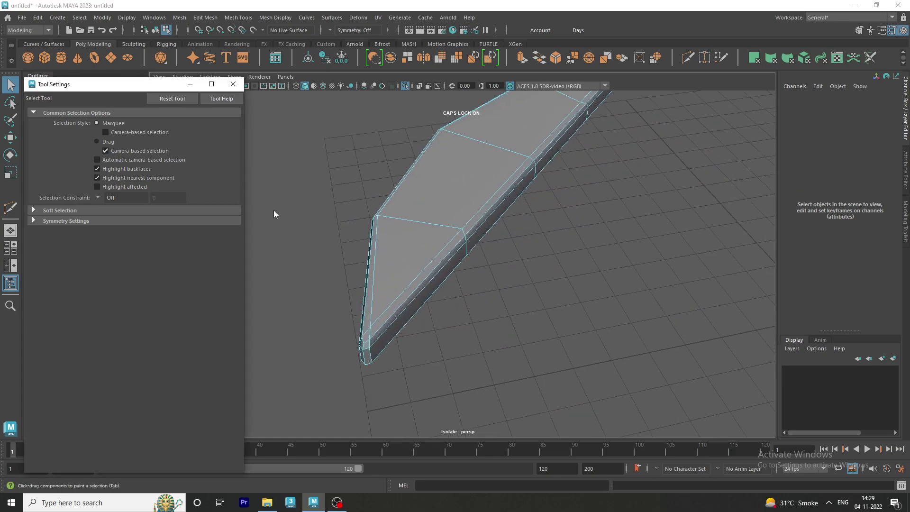
pyautogui.click(233, 84)
pyautogui.moveTo(396, 169)
pyautogui.keyDown('alt'); pyautogui.mouseDown()
pyautogui.moveTo(512, 275)
pyautogui.moveTo(442, 253)
pyautogui.mouseUp(); pyautogui.keyUp('alt')
# Insert a single edge loop (count 1) lengthwise down the middle of the plank's top
pyautogui.click(245, 18)
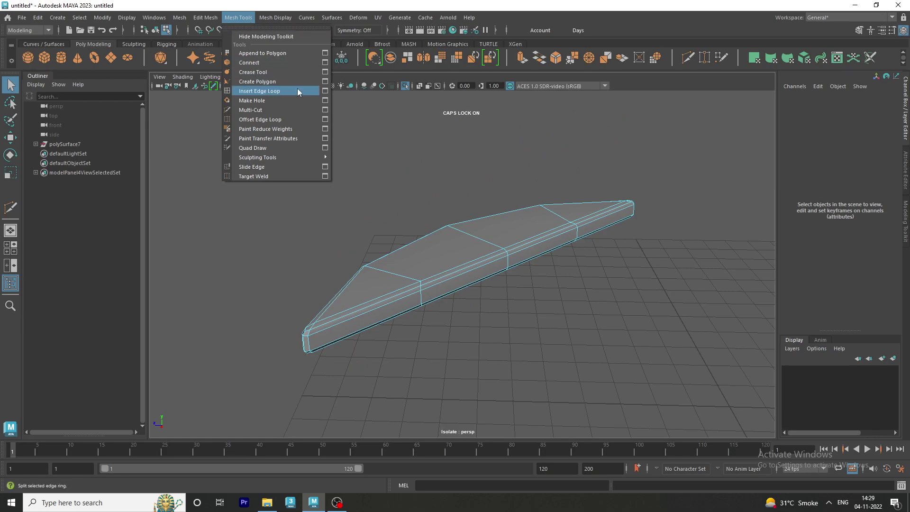
pyautogui.click(324, 91)
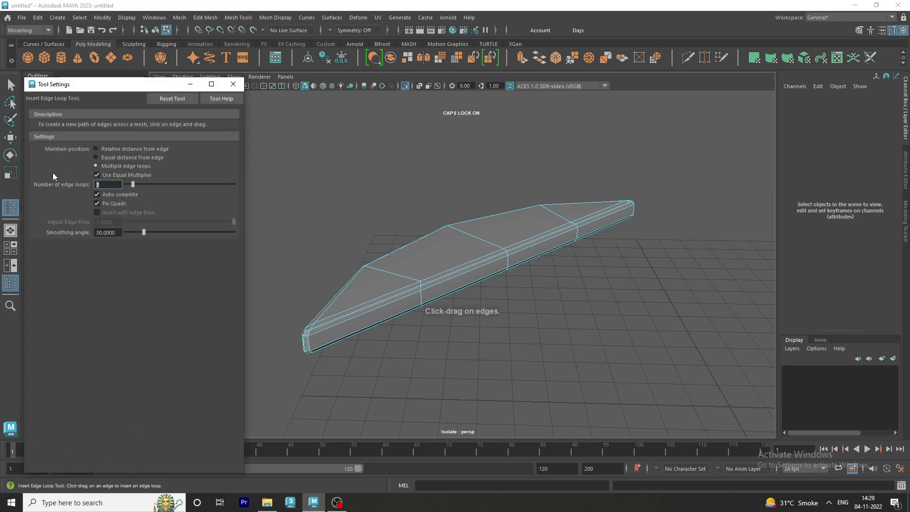
pyautogui.write('1')
pyautogui.press('Return')
pyautogui.click(479, 236)
pyautogui.click(230, 87)
# Exit the isolated view and preview the corner plank smoothed with the 3 key
pyautogui.press('q')
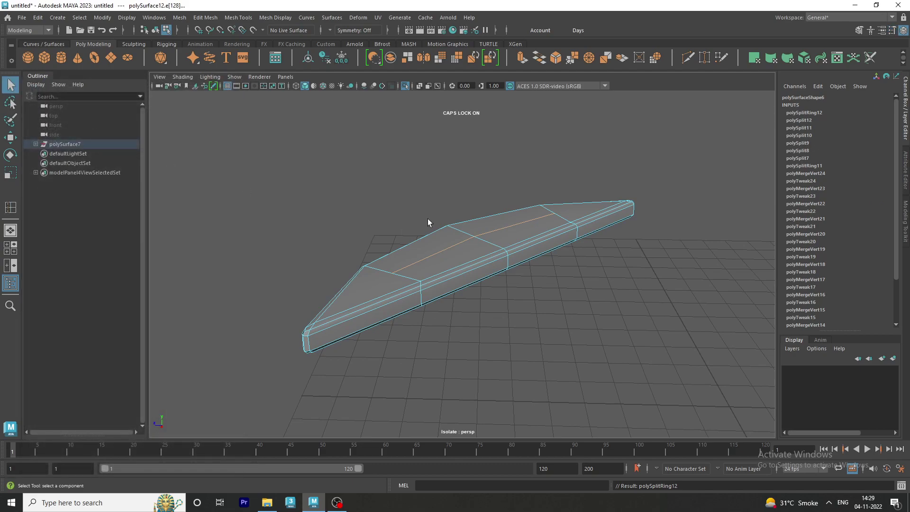
pyautogui.moveTo(457, 225); pyautogui.dragTo(514, 209, button='right')
pyautogui.click(397, 151)
pyautogui.scroll(5, 397, 152)
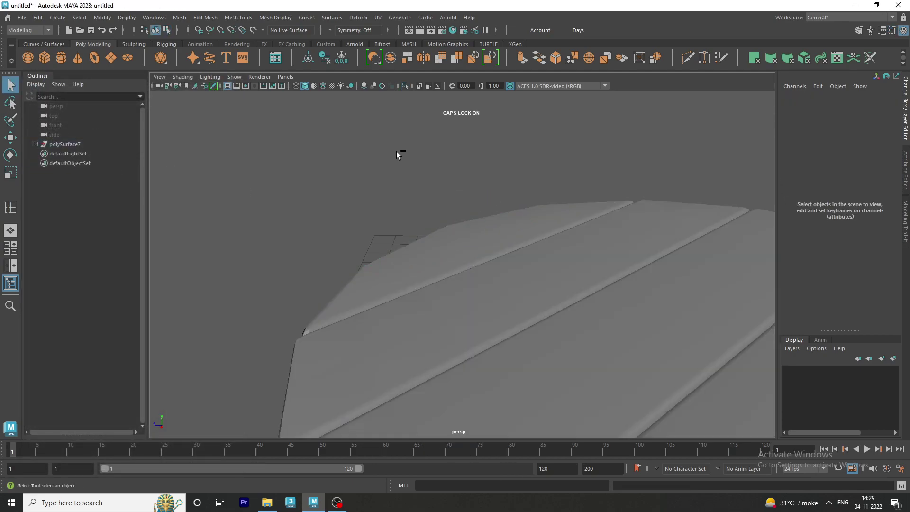
pyautogui.click(487, 259)
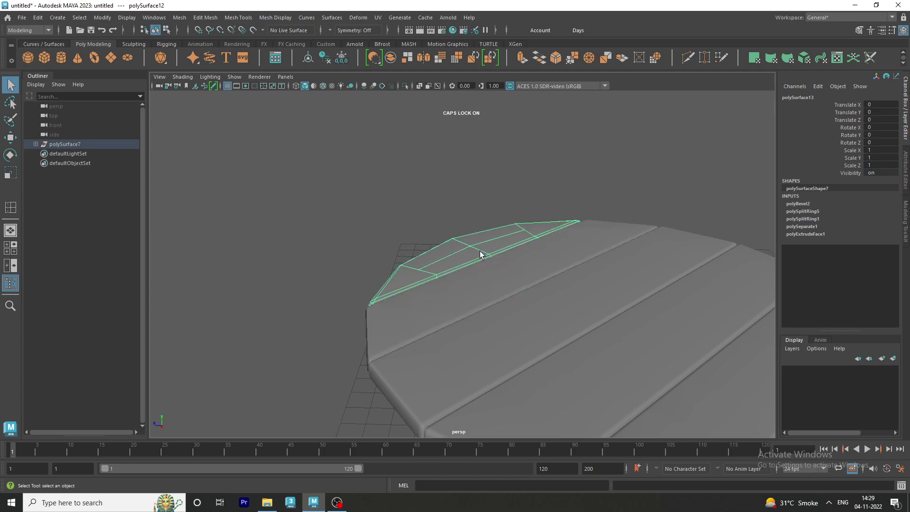
pyautogui.press('3')
pyautogui.click(340, 178)
# Select every plank, freeze their transformations and delete their construction history
pyautogui.scroll(-8, 308, 180)
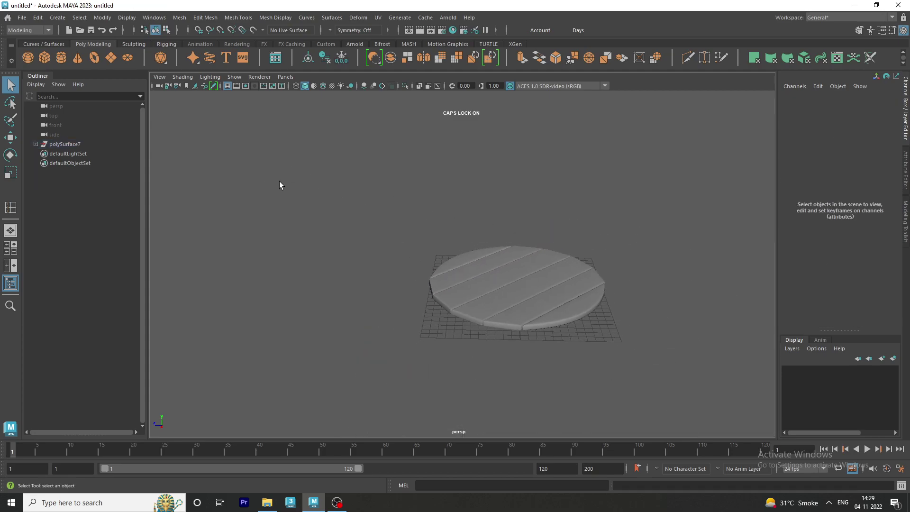
pyautogui.scroll(3, 604, 257)
pyautogui.scroll(2, 597, 263)
pyautogui.moveTo(591, 268)
pyautogui.keyDown('alt'); pyautogui.mouseDown()
pyautogui.moveTo(589, 295)
pyautogui.moveTo(605, 258)
pyautogui.moveTo(696, 246)
pyautogui.moveTo(552, 266)
pyautogui.moveTo(591, 266)
pyautogui.mouseUp(); pyautogui.keyUp('alt')
pyautogui.moveTo(660, 153); pyautogui.dragTo(260, 353)
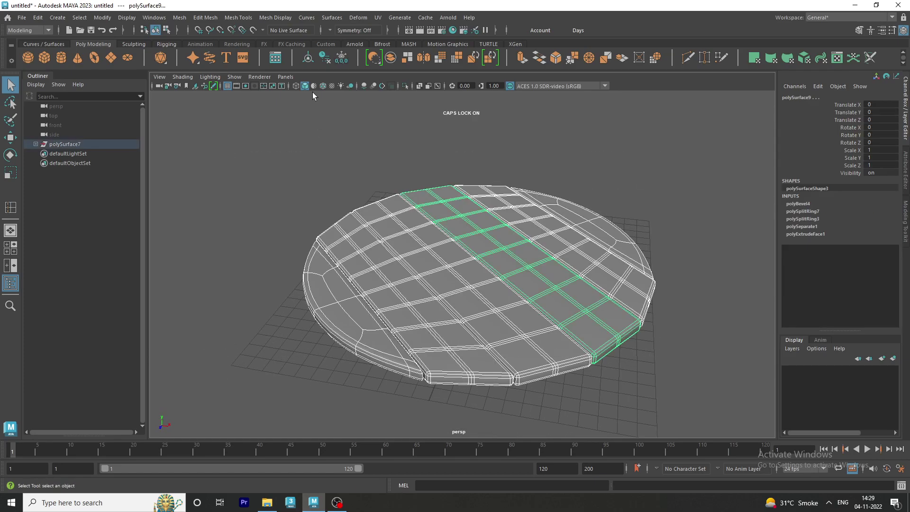
pyautogui.click(339, 56)
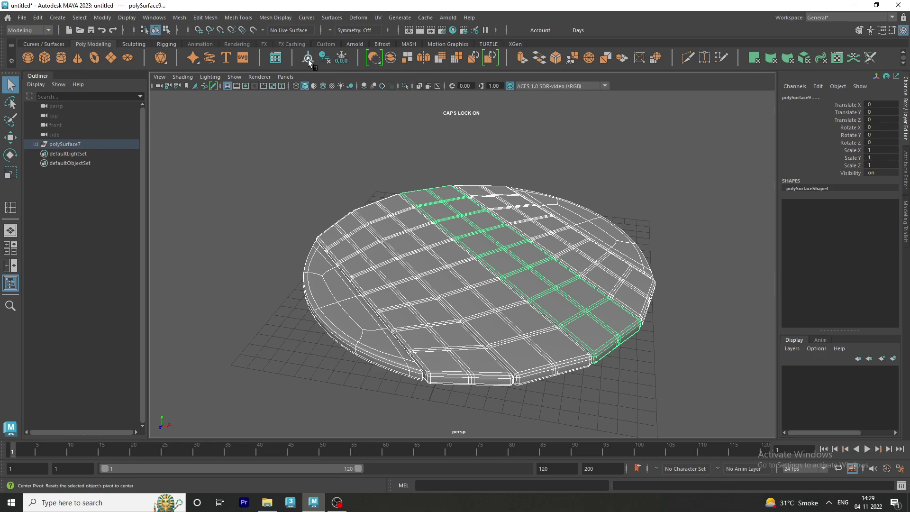
pyautogui.click(337, 151)
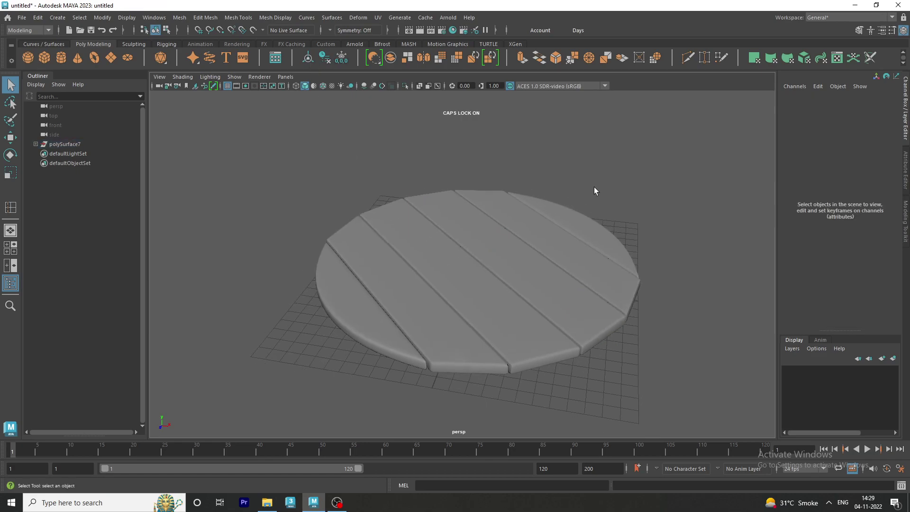
# Combine all the planks into one mesh, polySurface13
pyautogui.moveTo(593, 187); pyautogui.dragTo(364, 323)
pyautogui.keyDown('shift'); pyautogui.moveTo(409, 232); pyautogui.dragTo(399, 434, button='right'); pyautogui.keyUp('shift')
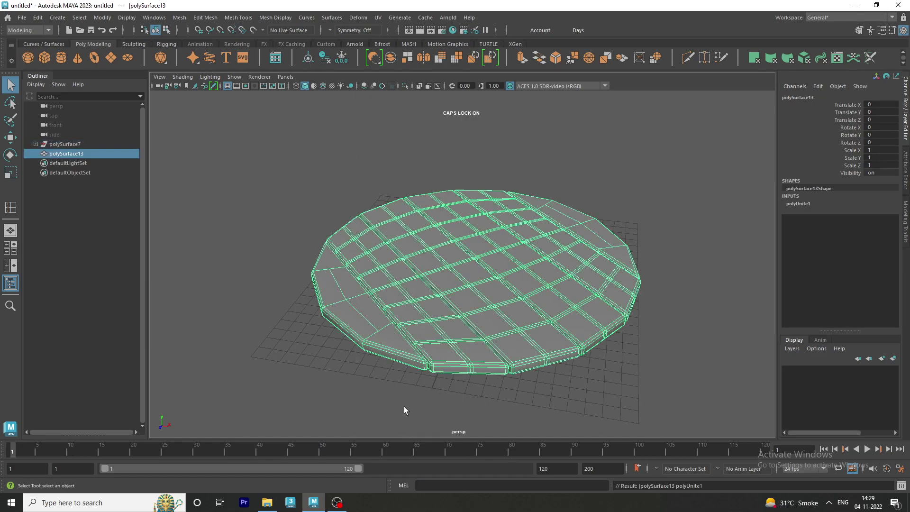
pyautogui.click(393, 151)
pyautogui.keyDown('alt'); pyautogui.moveTo(393, 151); pyautogui.dragTo(443, 214); pyautogui.keyUp('alt')
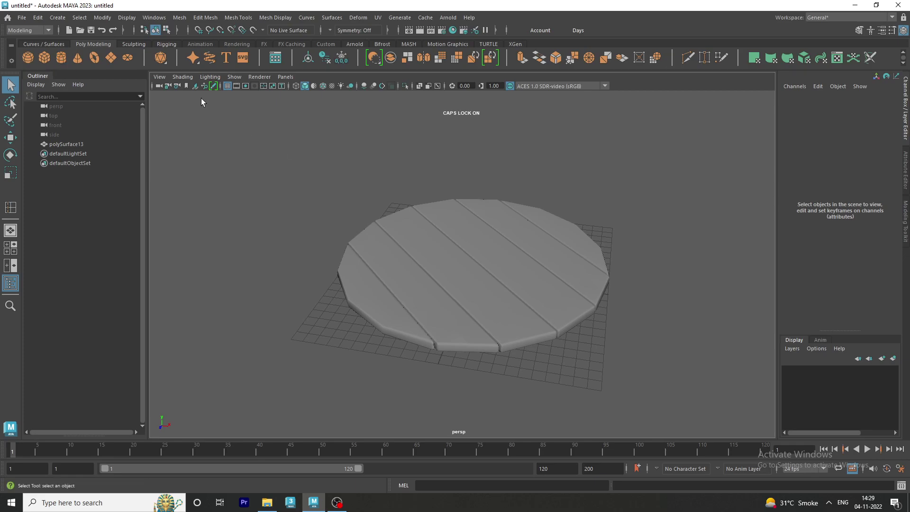
# Start an interactive polygon cylinder in the maximized X-Ray top view, dragging its base from the disc's centre
pyautogui.click(59, 56)
pyautogui.press('space')
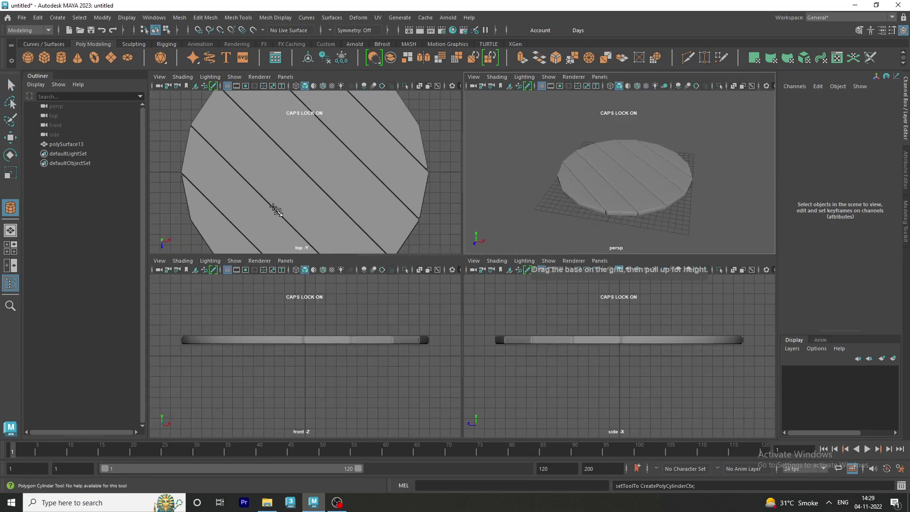
pyautogui.press('space')
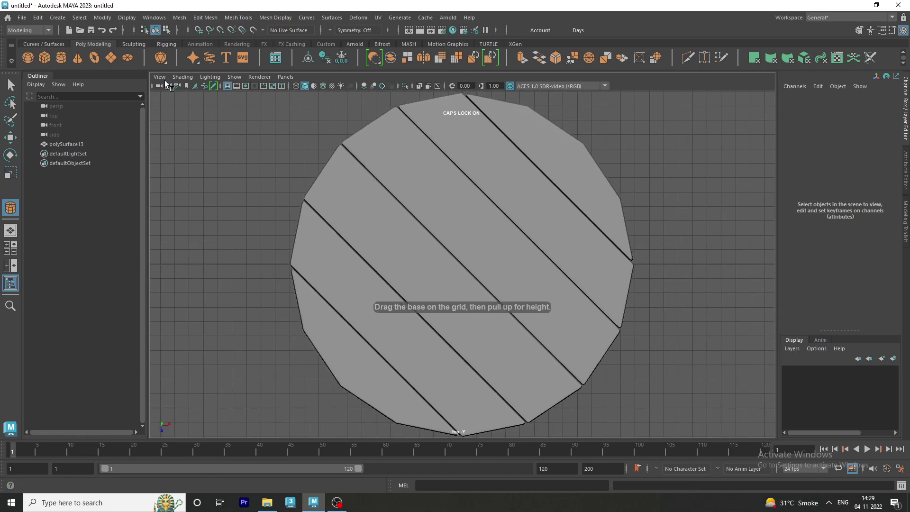
pyautogui.click(176, 77)
pyautogui.click(187, 171)
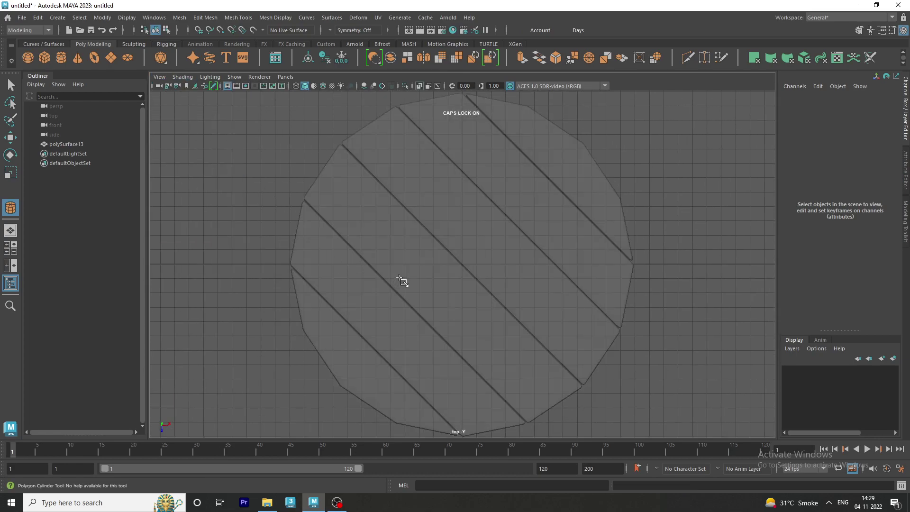
pyautogui.moveTo(463, 266); pyautogui.dragTo(271, 302)
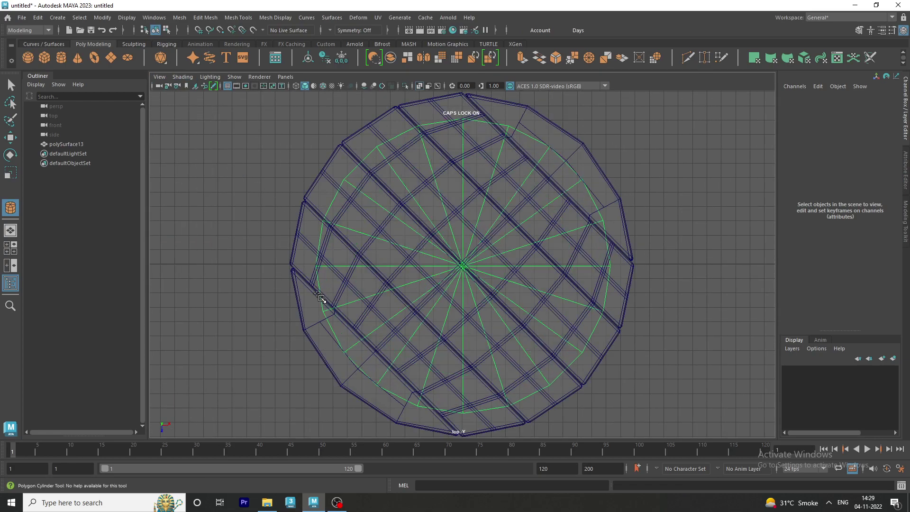
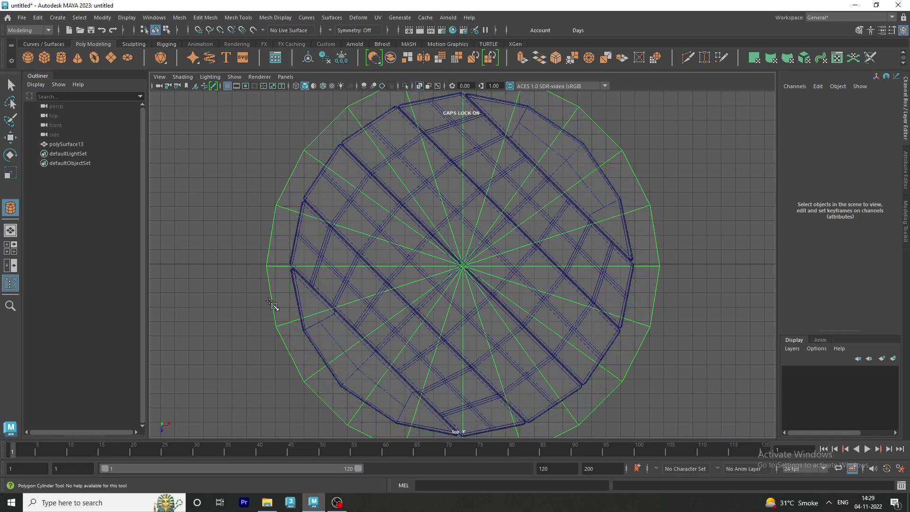
# Finish sizing the 20-sided cylinder around the plank disk (radius 13.676, height 0.89)
pyautogui.moveTo(274, 293); pyautogui.dragTo(278, 278)
pyautogui.press('space')
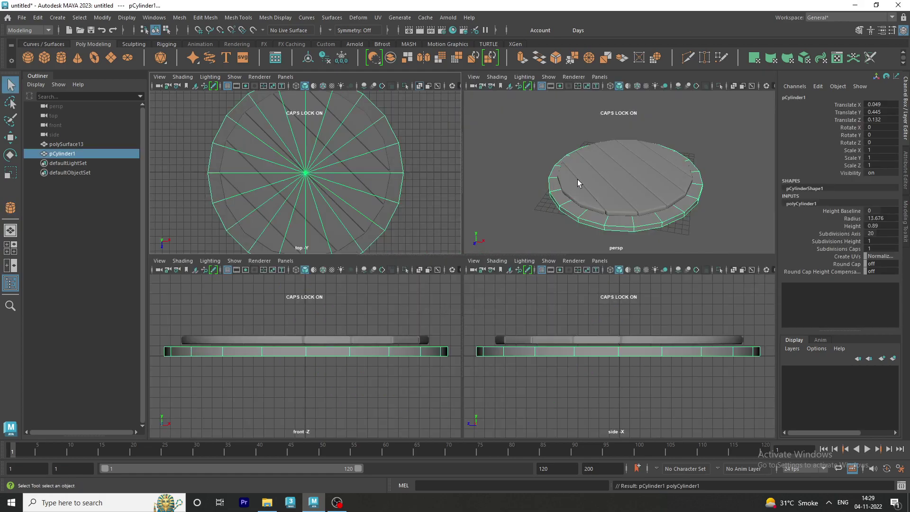
pyautogui.press('space')
pyautogui.keyDown('alt'); pyautogui.moveTo(679, 288); pyautogui.dragTo(662, 250); pyautogui.keyUp('alt')
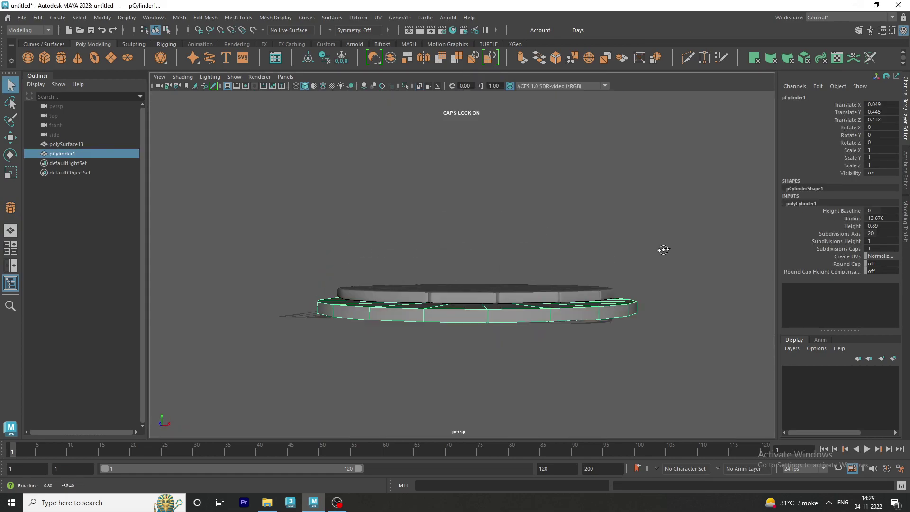
# Raise the cylinder to about Translate Y 1.491 in the front view
pyautogui.click(361, 251)
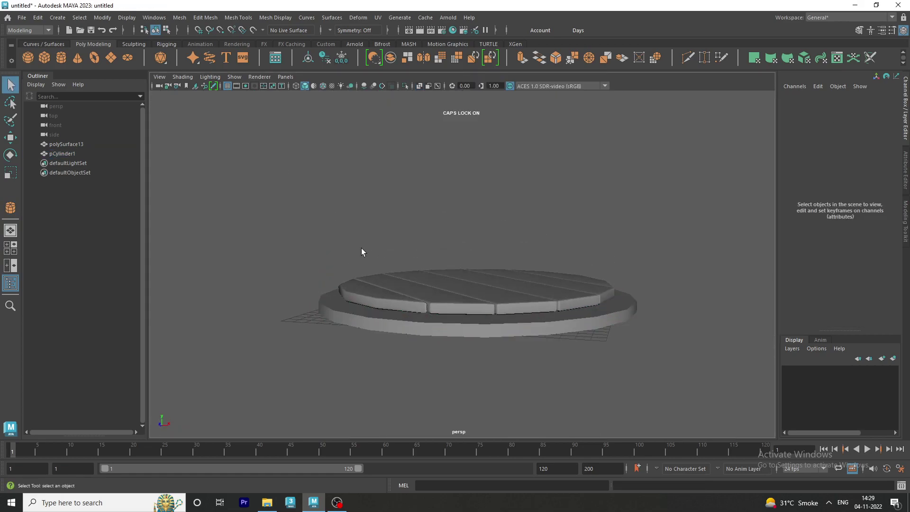
pyautogui.click(450, 328)
pyautogui.press('space')
pyautogui.press('space')
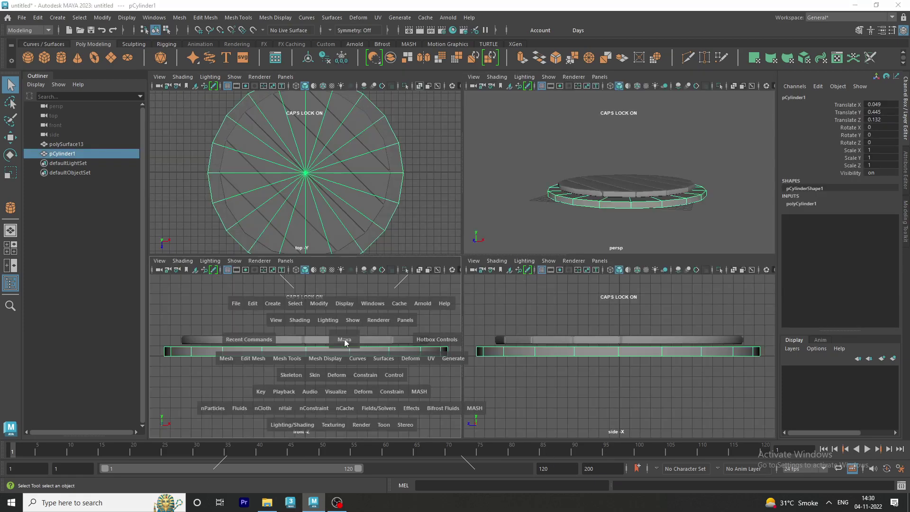
pyautogui.press('w')
pyautogui.moveTo(465, 232); pyautogui.dragTo(472, 209)
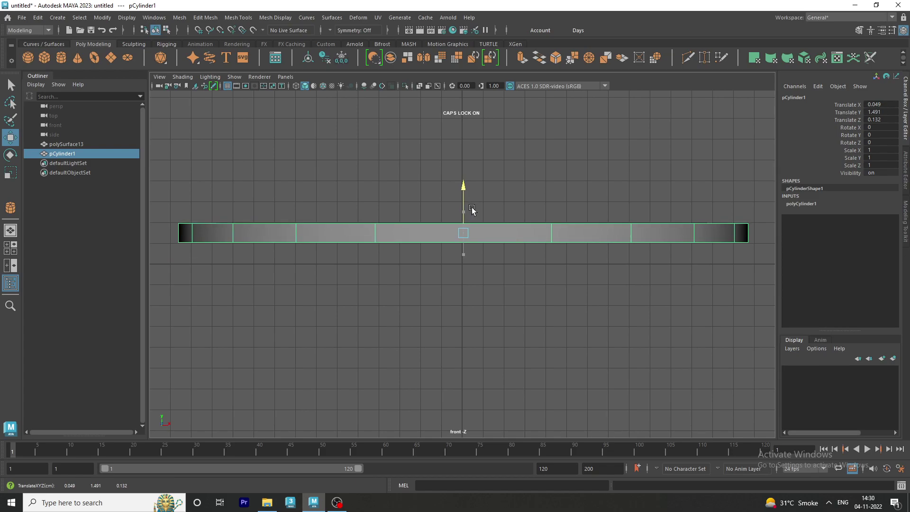
# Try flattening the cylinder with a vertical scale, then undo it
pyautogui.press('space')
pyautogui.press('space')
pyautogui.keyDown('alt'); pyautogui.moveTo(588, 279); pyautogui.dragTo(587, 305); pyautogui.keyUp('alt')
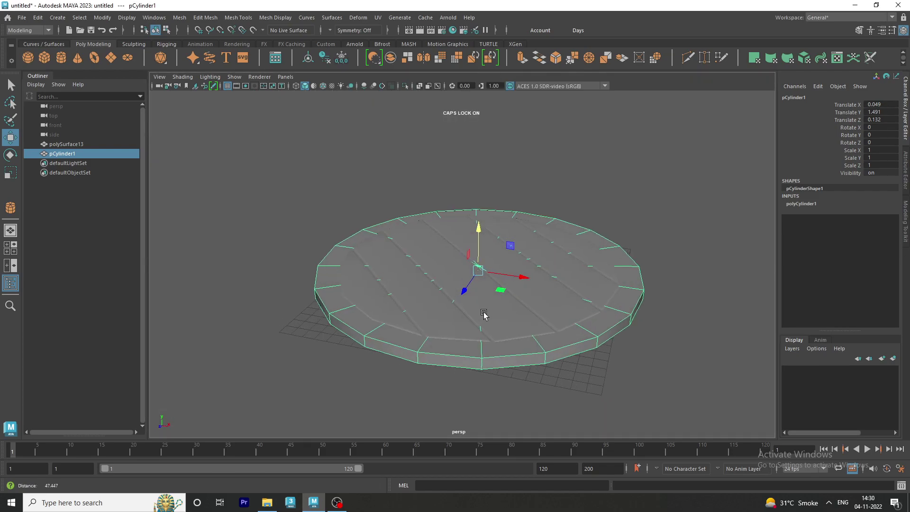
pyautogui.press('r')
pyautogui.click(479, 232)
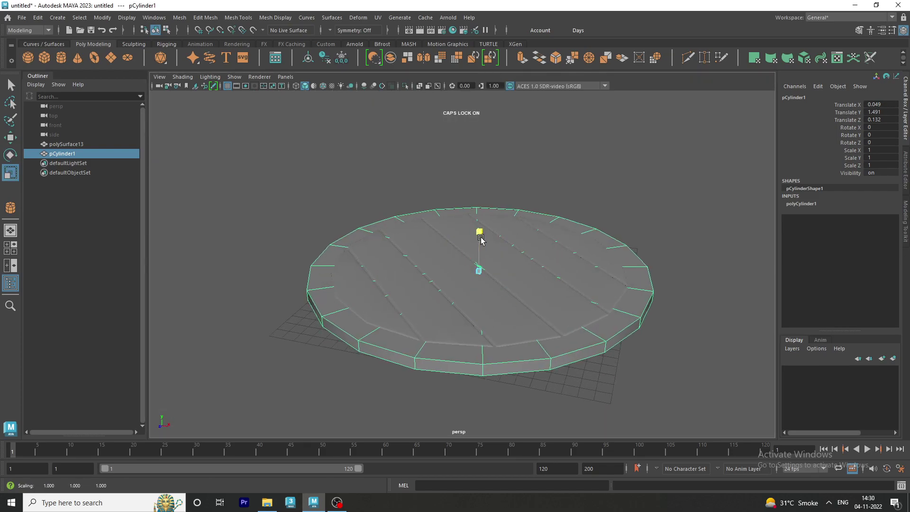
pyautogui.moveTo(480, 249); pyautogui.dragTo(468, 229)
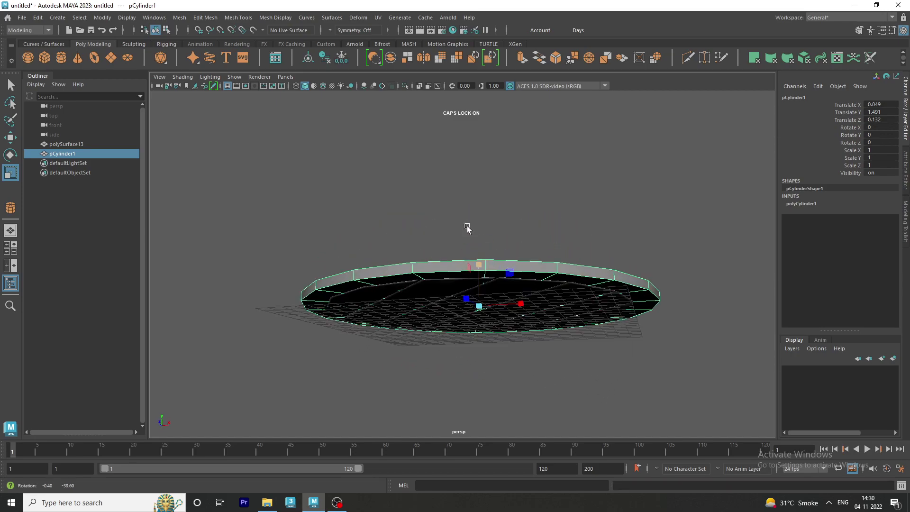
pyautogui.hotkey('ctrl', 'z')
# Select the cylinder from a top-down view and isolate it
pyautogui.rightClick(387, 239)
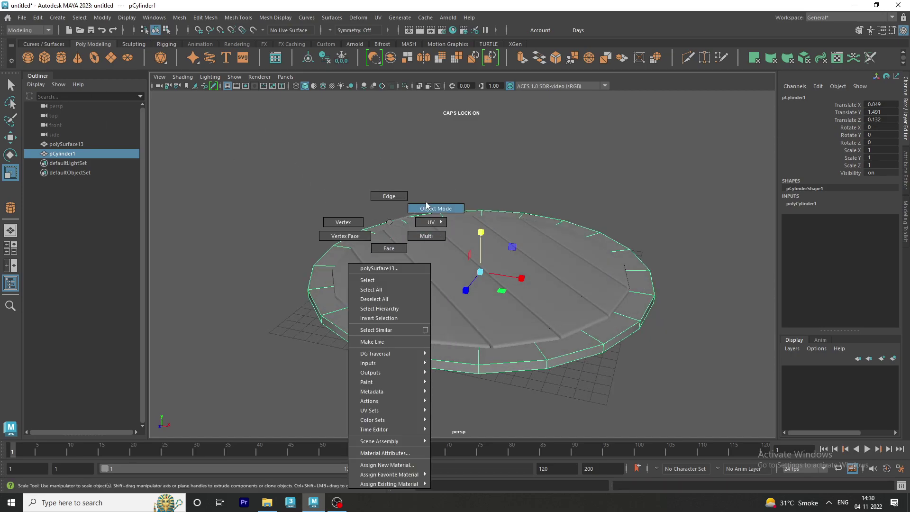
pyautogui.click(305, 161)
pyautogui.scroll(3, 500, 293)
pyautogui.scroll(3, 498, 269)
pyautogui.moveTo(498, 270)
pyautogui.keyDown('alt'); pyautogui.mouseDown()
pyautogui.moveTo(557, 277)
pyautogui.moveTo(427, 350)
pyautogui.mouseUp(); pyautogui.keyUp('alt')
pyautogui.click(419, 347)
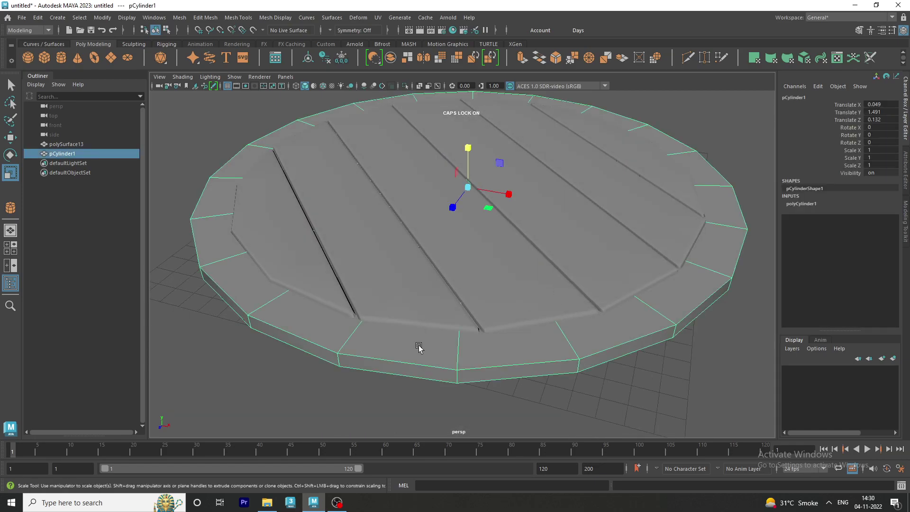
pyautogui.hotkey('ctrl', '1')
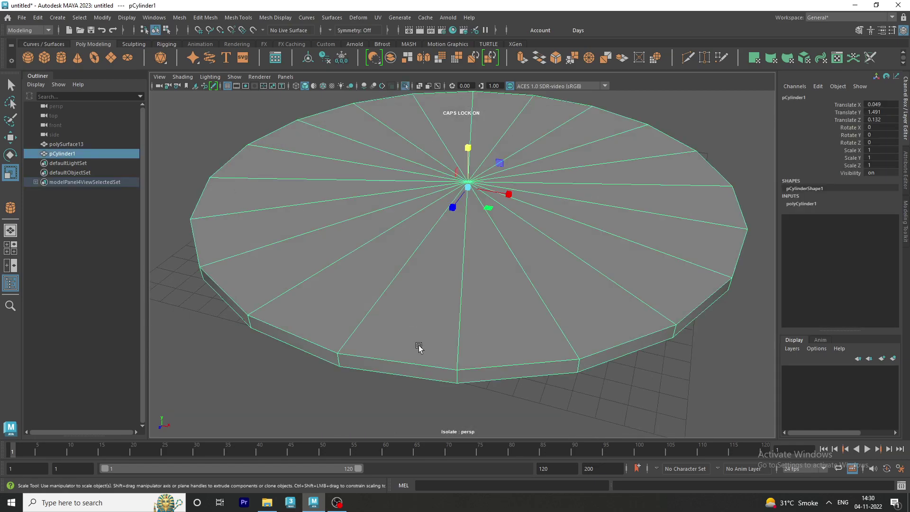
# Convert the cap-centre vertices to faces and delete them, then show all objects in Object Mode
pyautogui.moveTo(450, 213); pyautogui.dragTo(406, 212, button='right')
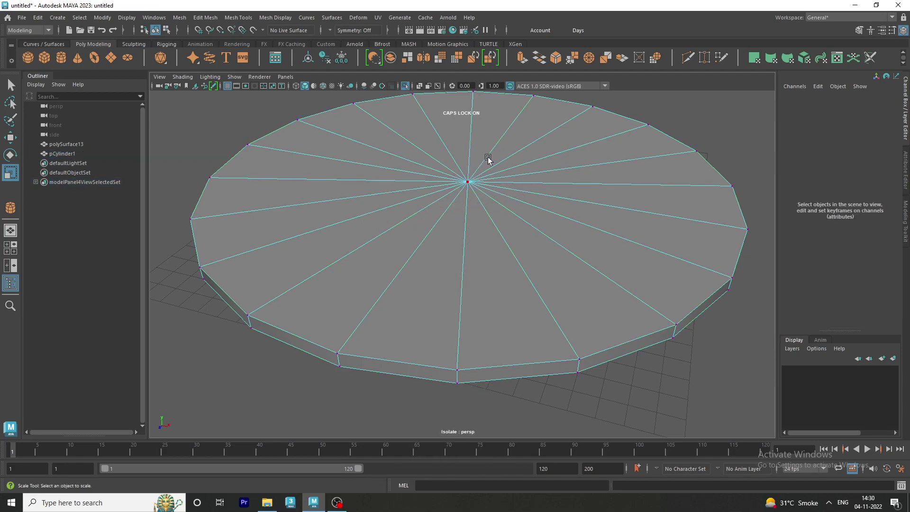
pyautogui.keyDown('ctrl'); pyautogui.rightClick(464, 189); pyautogui.keyUp('ctrl')
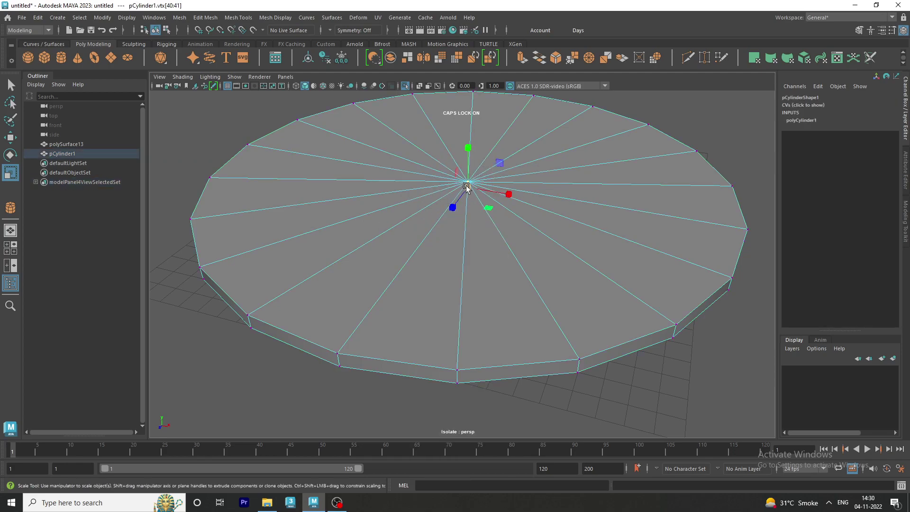
pyautogui.keyDown('ctrl'); pyautogui.rightClick(468, 184); pyautogui.keyUp('ctrl')
pyautogui.click(463, 235)
pyautogui.moveTo(464, 236)
pyautogui.keyDown('alt'); pyautogui.mouseDown()
pyautogui.moveTo(599, 264)
pyautogui.moveTo(501, 270)
pyautogui.moveTo(542, 284)
pyautogui.mouseUp(); pyautogui.keyUp('alt')
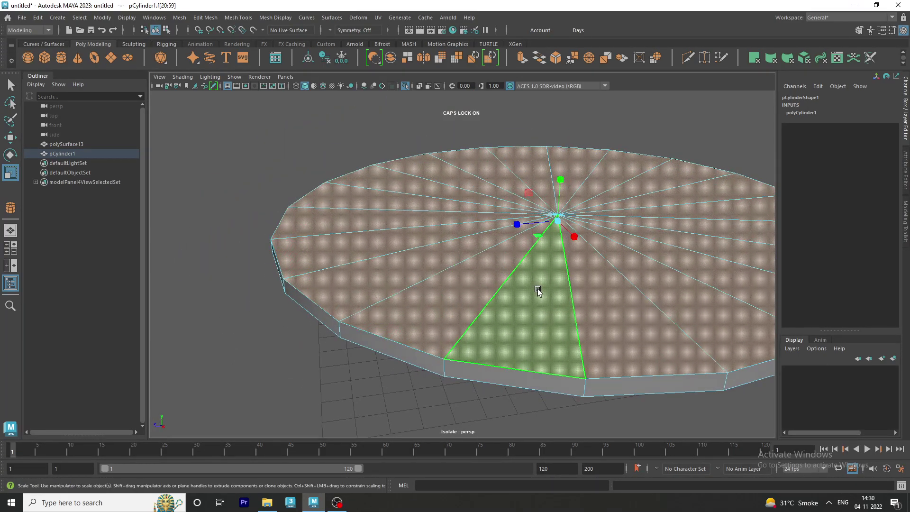
pyautogui.press('Delete')
pyautogui.moveTo(537, 288)
pyautogui.keyDown('alt'); pyautogui.mouseDown(button='right')
pyautogui.moveTo(492, 270)
pyautogui.moveTo(485, 194)
pyautogui.moveTo(522, 160)
pyautogui.mouseUp(button='right'); pyautogui.keyUp('alt')
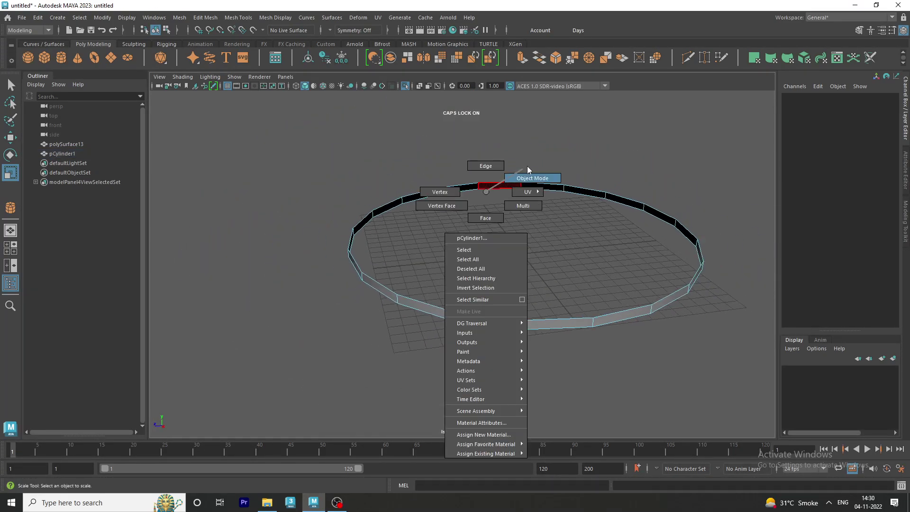
pyautogui.hotkey('ctrl', '1')
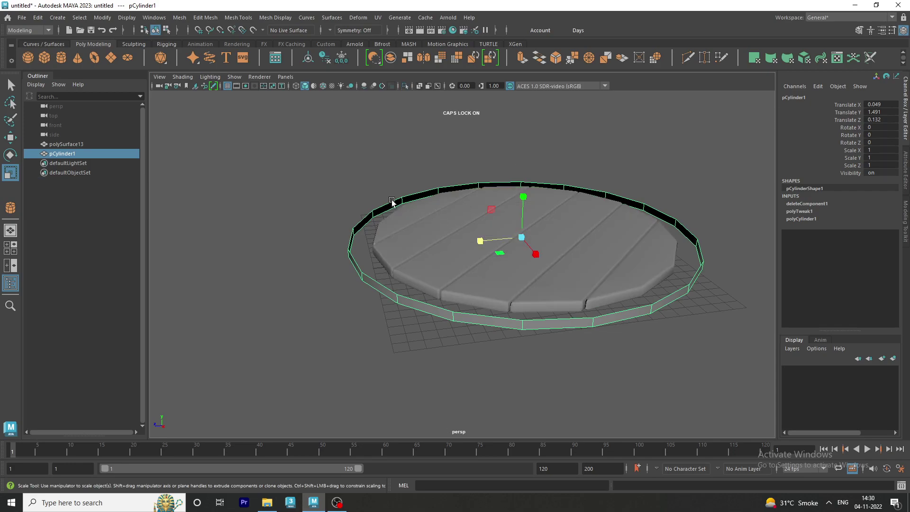
# Inspect the plank disk from the top view, toggling isolation on and off
pyautogui.click(392, 201)
pyautogui.keyDown('alt'); pyautogui.moveTo(472, 234); pyautogui.dragTo(345, 274); pyautogui.keyUp('alt')
pyautogui.press('space')
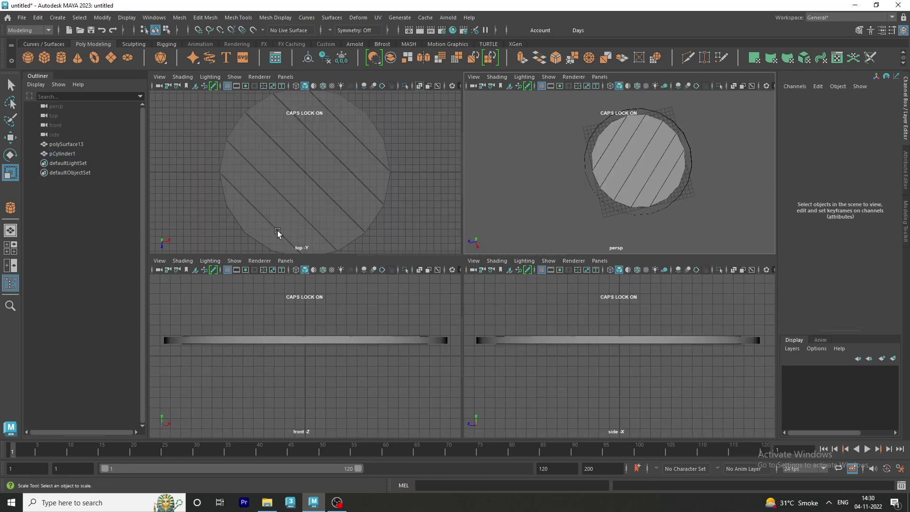
pyautogui.press('space')
pyautogui.scroll(-1, 441, 285)
pyautogui.hotkey('ctrl', '1')
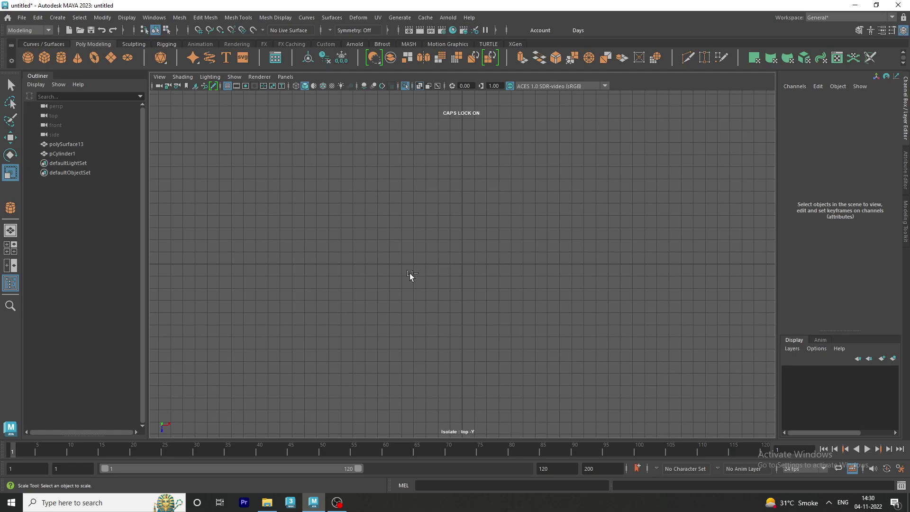
pyautogui.hotkey('ctrl', '1')
# Select the ring and scale it down to 0.966
pyautogui.click(515, 331)
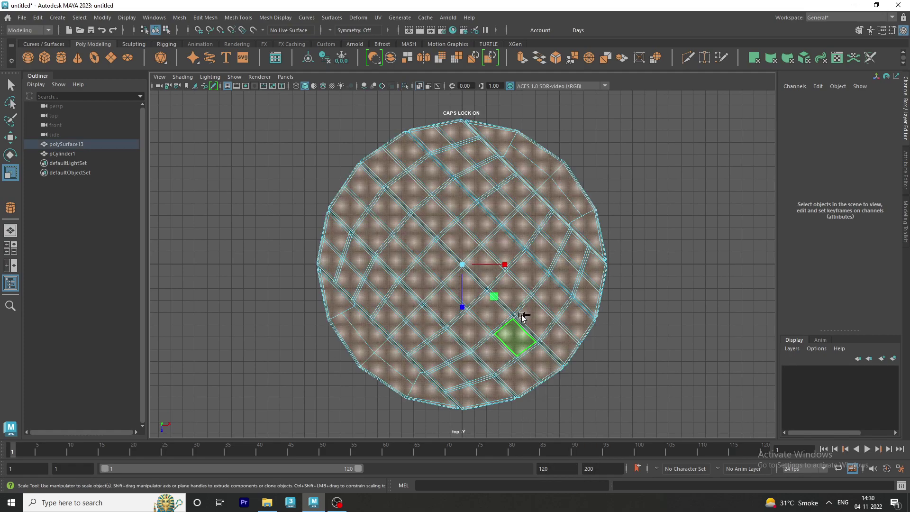
pyautogui.moveTo(553, 199); pyautogui.dragTo(670, 194, button='right')
pyautogui.click(682, 209)
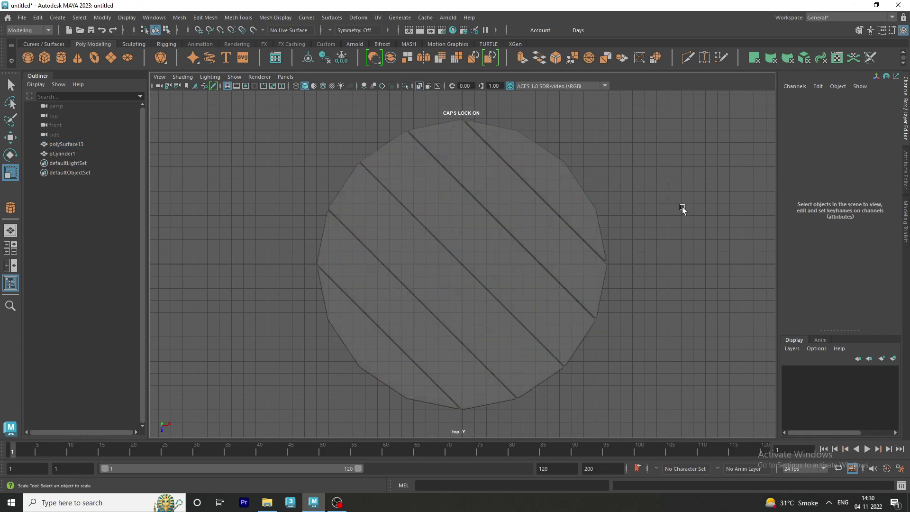
pyautogui.keyDown('alt'); pyautogui.moveTo(685, 213); pyautogui.dragTo(662, 265); pyautogui.keyUp('alt')
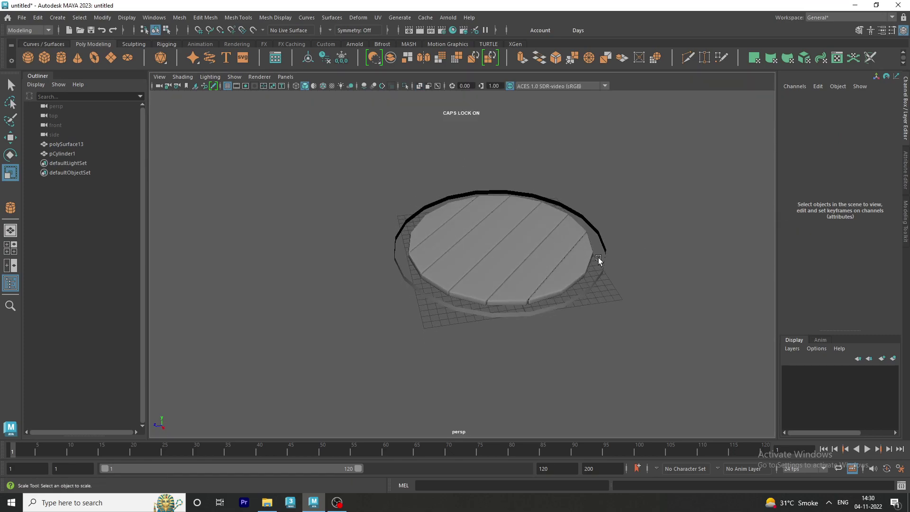
pyautogui.click(654, 313)
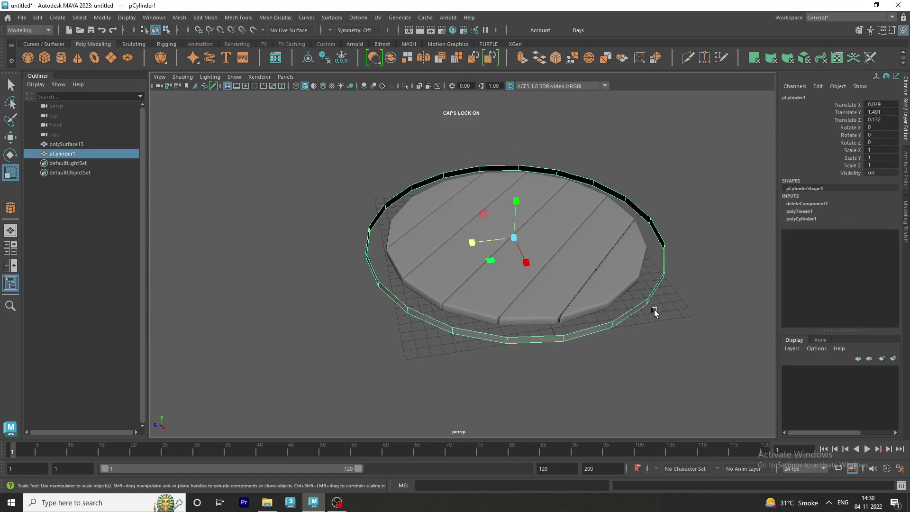
pyautogui.moveTo(514, 237); pyautogui.dragTo(511, 236)
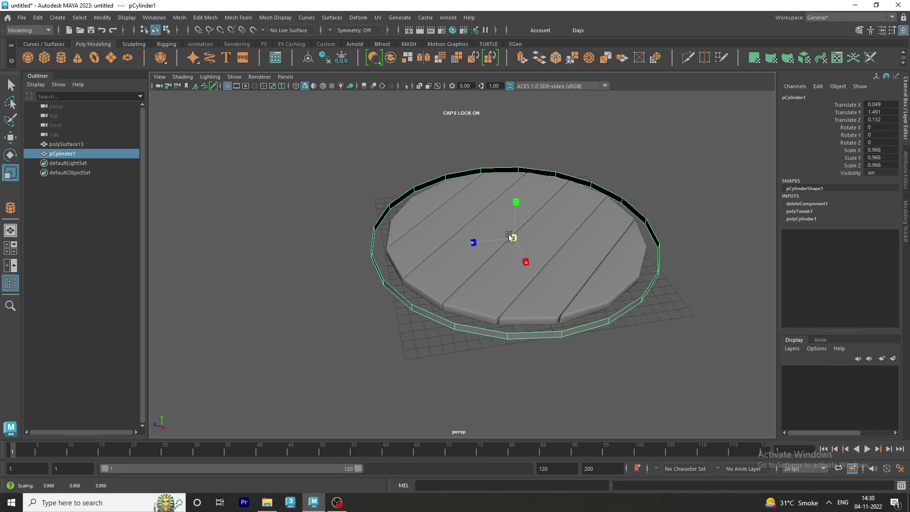
# Extrude the ring walls inward to Local Translate Z about -1.1, with Two Sided Lighting on
pyautogui.click(521, 59)
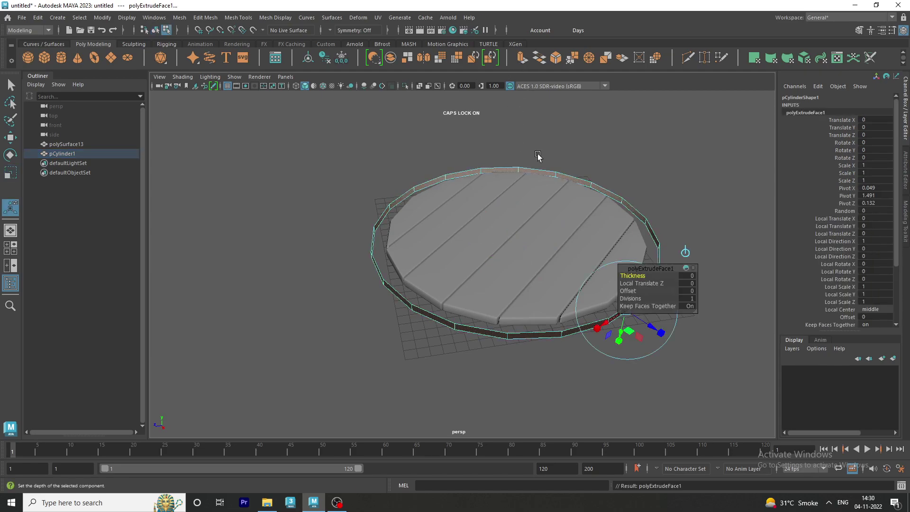
pyautogui.moveTo(640, 283); pyautogui.dragTo(642, 282)
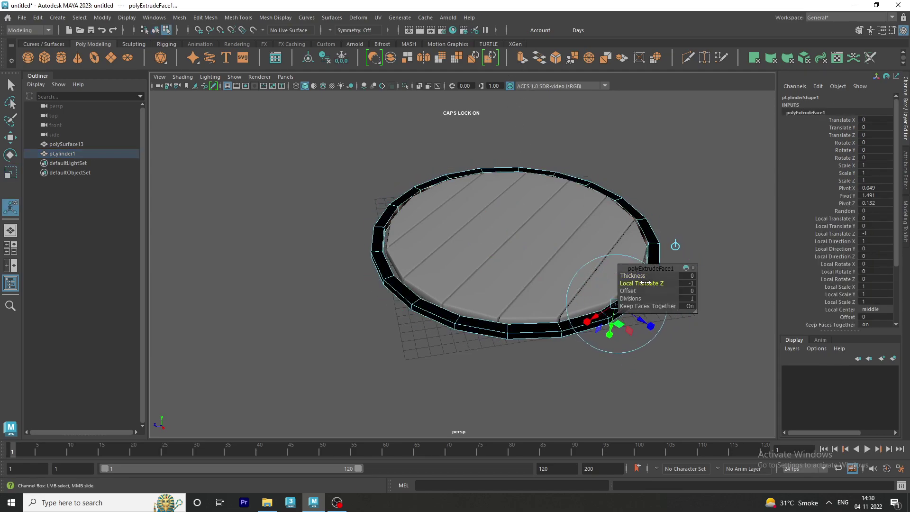
pyautogui.click(210, 77)
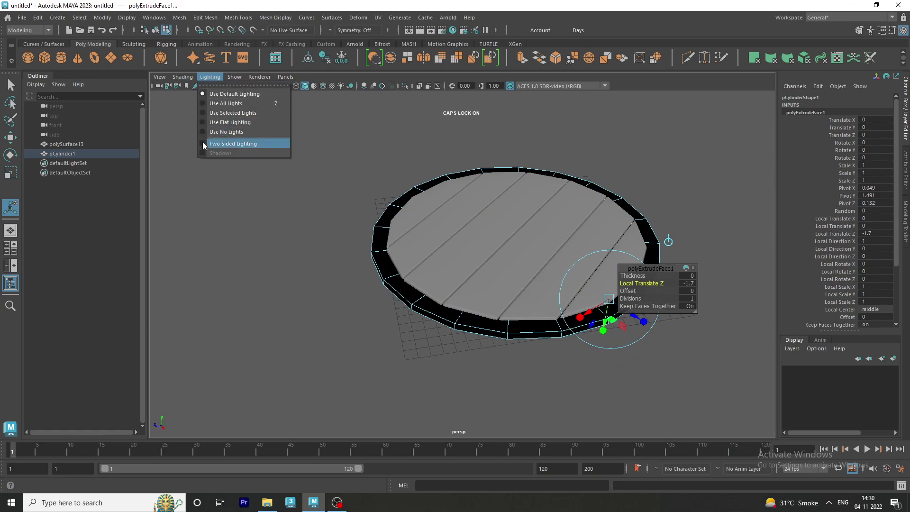
pyautogui.click(237, 142)
pyautogui.scroll(2, 456, 265)
pyautogui.moveTo(456, 265)
pyautogui.keyDown('alt'); pyautogui.mouseDown()
pyautogui.moveTo(450, 291)
pyautogui.moveTo(464, 264)
pyautogui.moveTo(346, 237)
pyautogui.moveTo(396, 234)
pyautogui.moveTo(392, 218)
pyautogui.moveTo(388, 233)
pyautogui.mouseUp(); pyautogui.keyUp('alt')
pyautogui.moveTo(650, 284)
pyautogui.mouseDown()
pyautogui.moveTo(659, 283)
pyautogui.moveTo(585, 298)
pyautogui.moveTo(589, 284)
pyautogui.mouseUp()
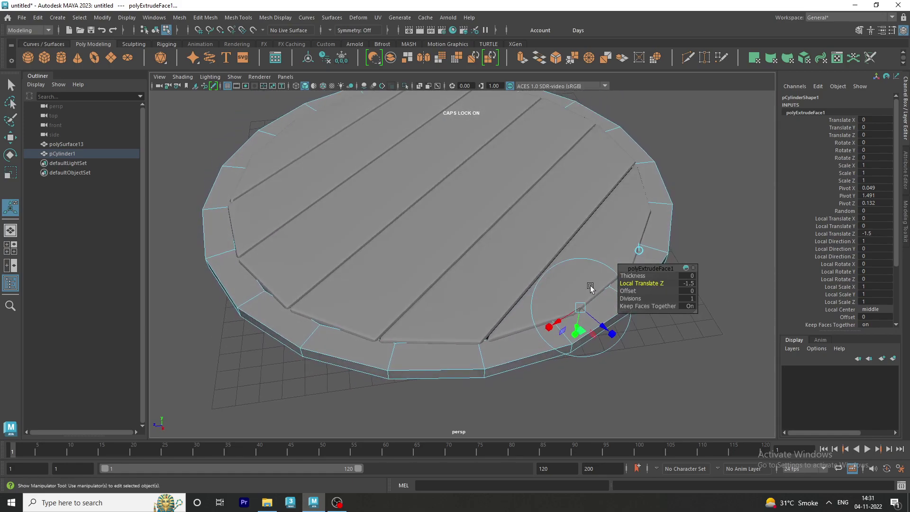
pyautogui.moveTo(667, 286); pyautogui.dragTo(659, 283)
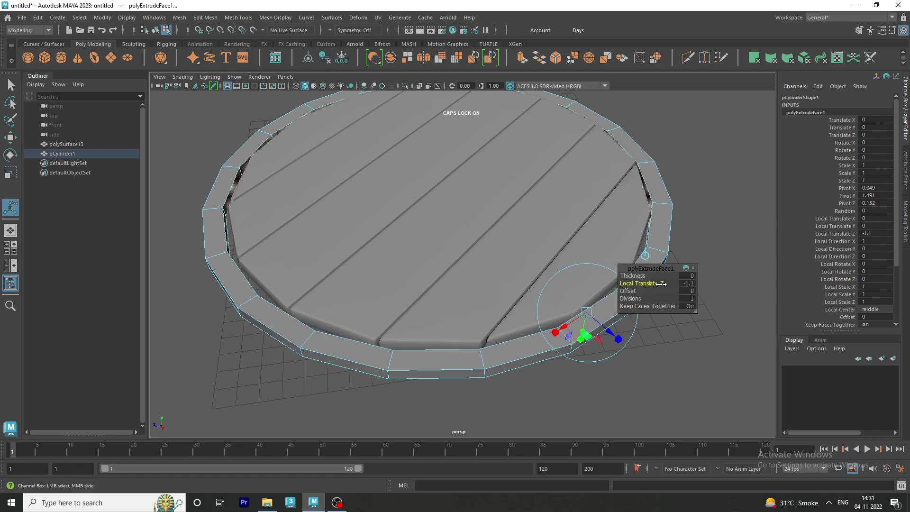
# Move the outer rim ring up slightly to Translate Y 1.539
pyautogui.moveTo(419, 170); pyautogui.dragTo(462, 154, button='right')
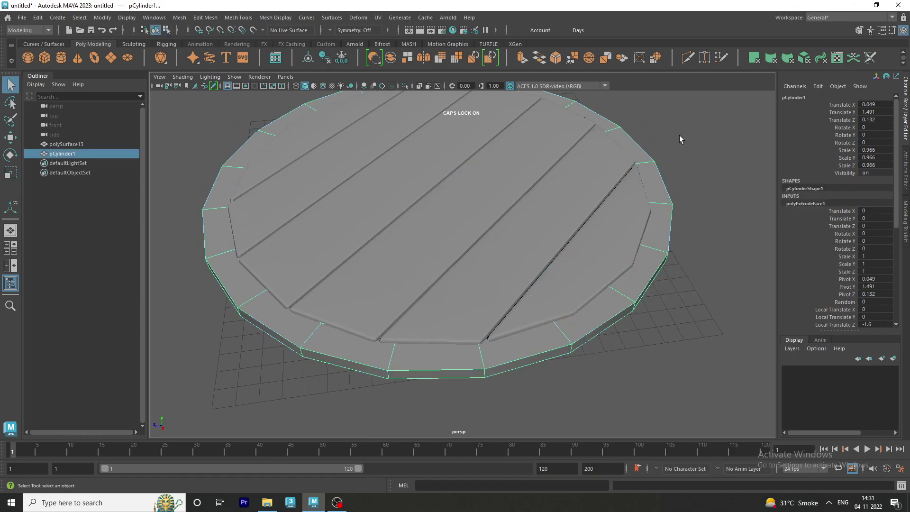
pyautogui.click(650, 178)
pyautogui.moveTo(649, 178)
pyautogui.keyDown('alt'); pyautogui.mouseDown()
pyautogui.moveTo(645, 201)
pyautogui.moveTo(651, 158)
pyautogui.moveTo(654, 177)
pyautogui.mouseUp(); pyautogui.keyUp('alt')
pyautogui.keyDown('alt'); pyautogui.moveTo(653, 177); pyautogui.dragTo(497, 221, button='right'); pyautogui.keyUp('alt')
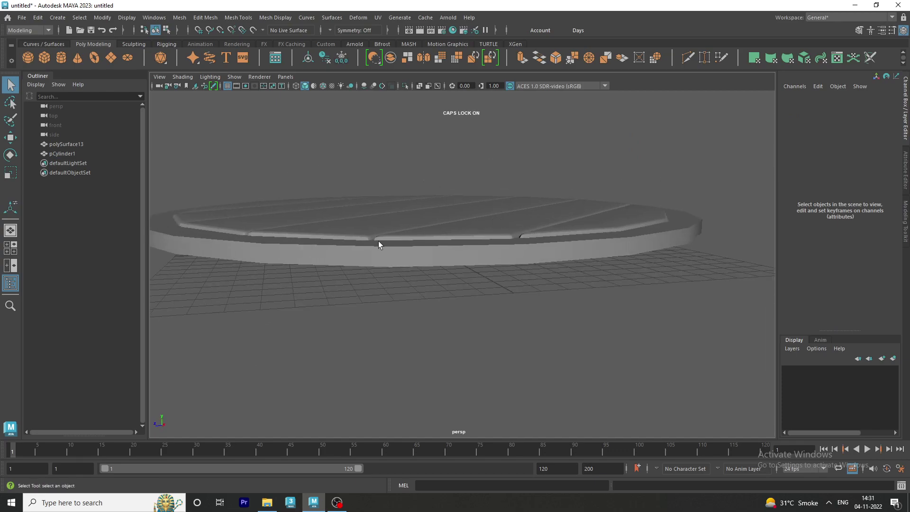
pyautogui.click(323, 259)
pyautogui.press('w')
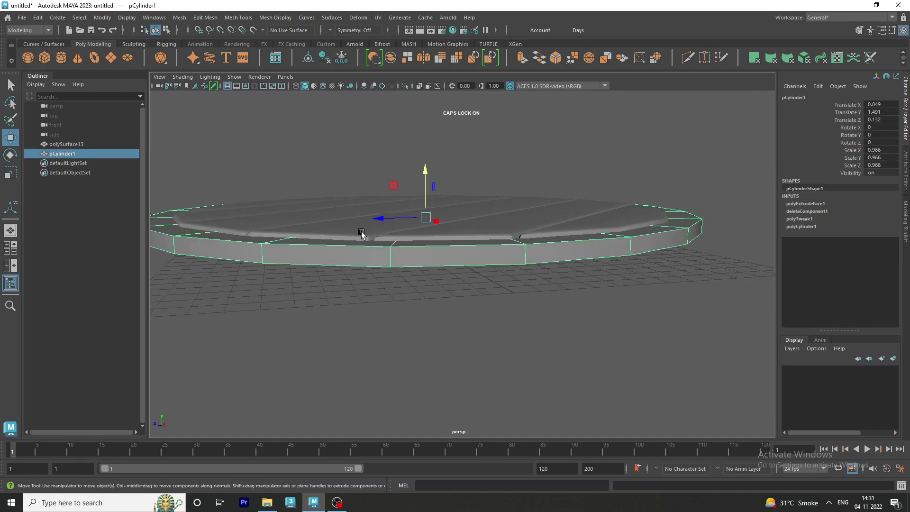
pyautogui.moveTo(425, 192); pyautogui.dragTo(425, 192)
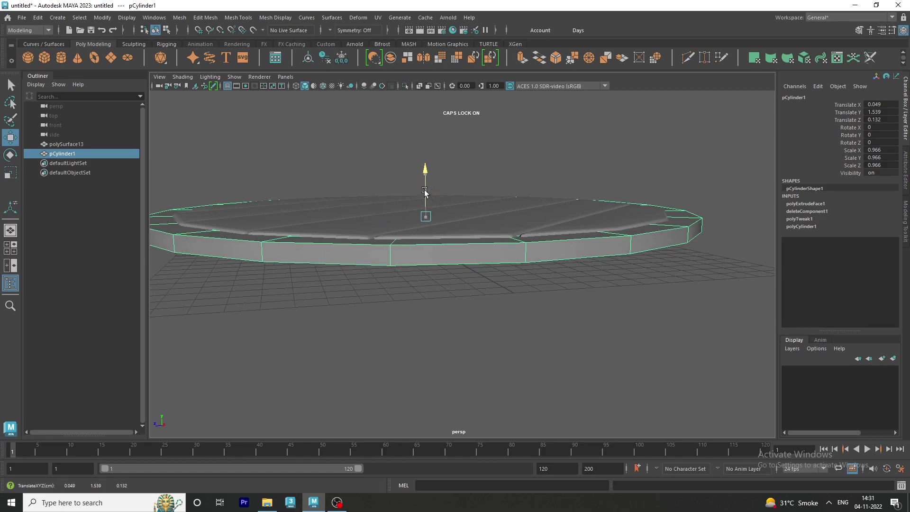
# Hide the viewport grid and preview the rim smoothed, then return it to faceted
pyautogui.click(436, 285)
pyautogui.moveTo(394, 304)
pyautogui.keyDown('alt'); pyautogui.mouseDown()
pyautogui.moveTo(396, 228)
pyautogui.moveTo(367, 314)
pyautogui.moveTo(374, 324)
pyautogui.moveTo(374, 303)
pyautogui.moveTo(347, 325)
pyautogui.moveTo(384, 320)
pyautogui.moveTo(387, 244)
pyautogui.mouseUp(); pyautogui.keyUp('alt')
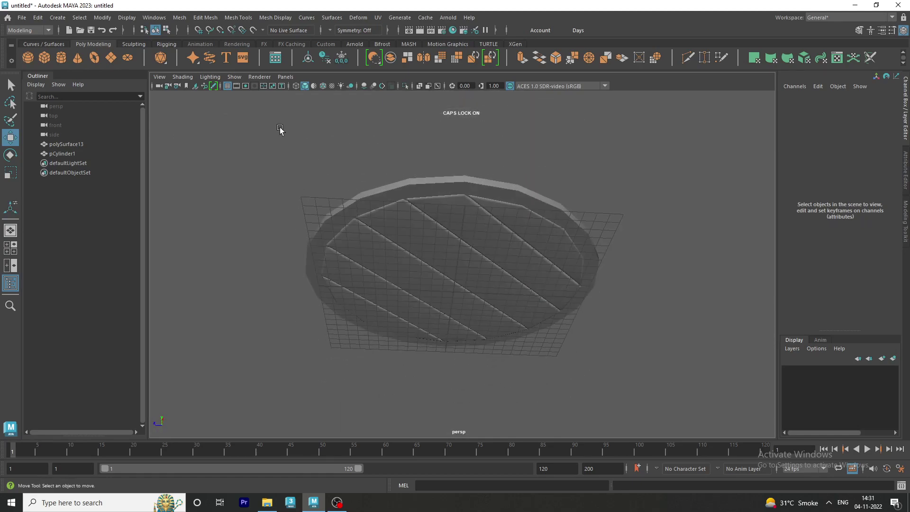
pyautogui.click(227, 86)
pyautogui.moveTo(335, 183)
pyautogui.keyDown('alt'); pyautogui.mouseDown()
pyautogui.moveTo(330, 172)
pyautogui.moveTo(311, 252)
pyautogui.moveTo(326, 291)
pyautogui.mouseUp(); pyautogui.keyUp('alt')
pyautogui.click(321, 290)
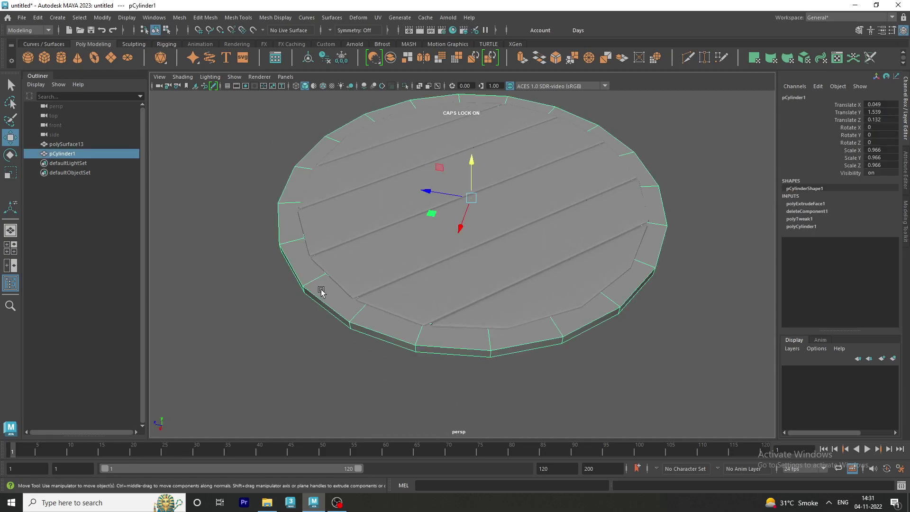
pyautogui.press('3')
pyautogui.press('1')
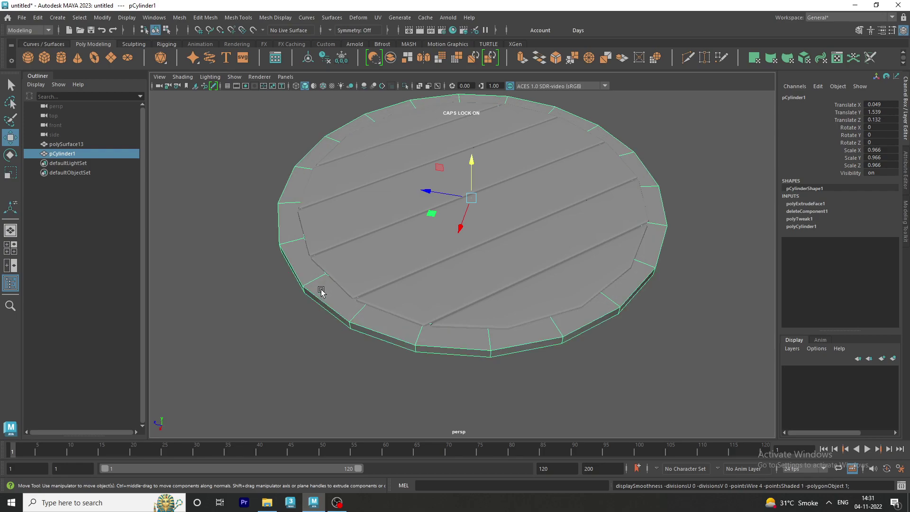
# Frame the disc and isolate the rim ring on its own
pyautogui.keyDown('alt'); pyautogui.moveTo(321, 290); pyautogui.dragTo(289, 304); pyautogui.keyUp('alt')
pyautogui.scroll(1, 230, 275)
pyautogui.scroll(1, 246, 290)
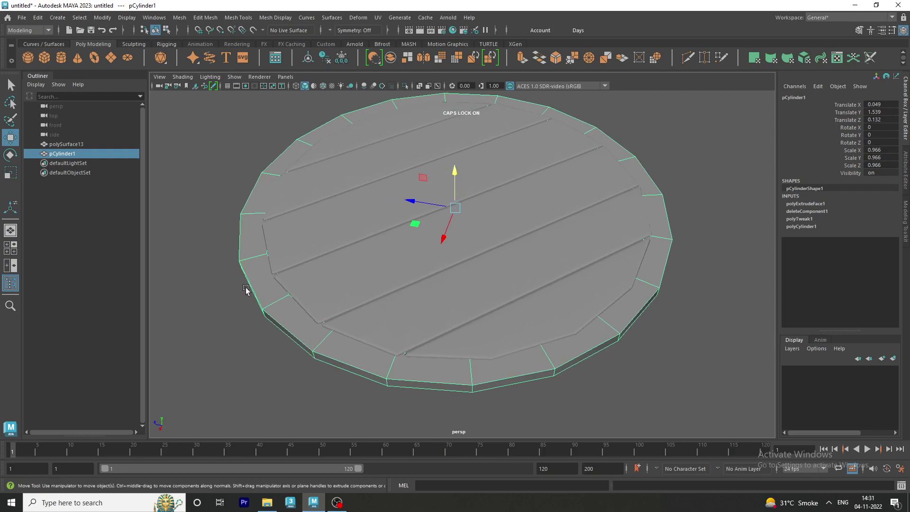
pyautogui.hotkey('ctrl', '1')
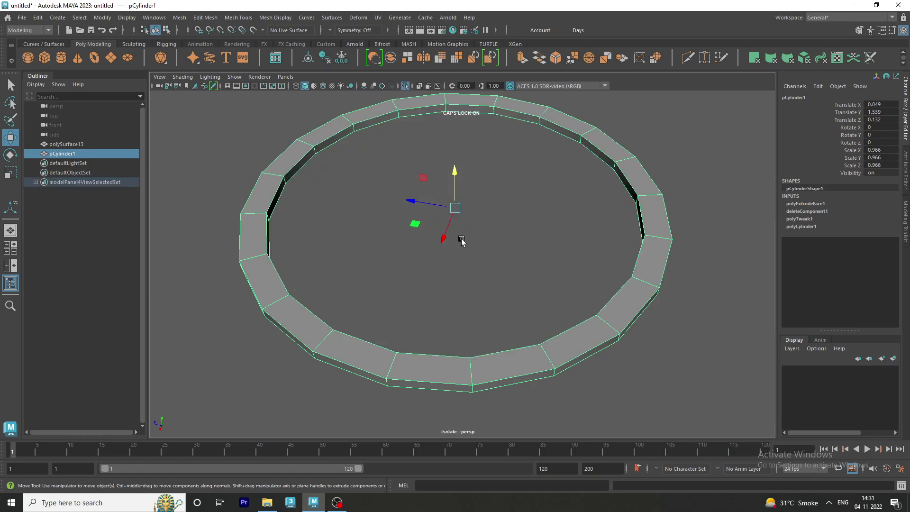
# Switch to the top view and isolate the rim ring
pyautogui.press('space')
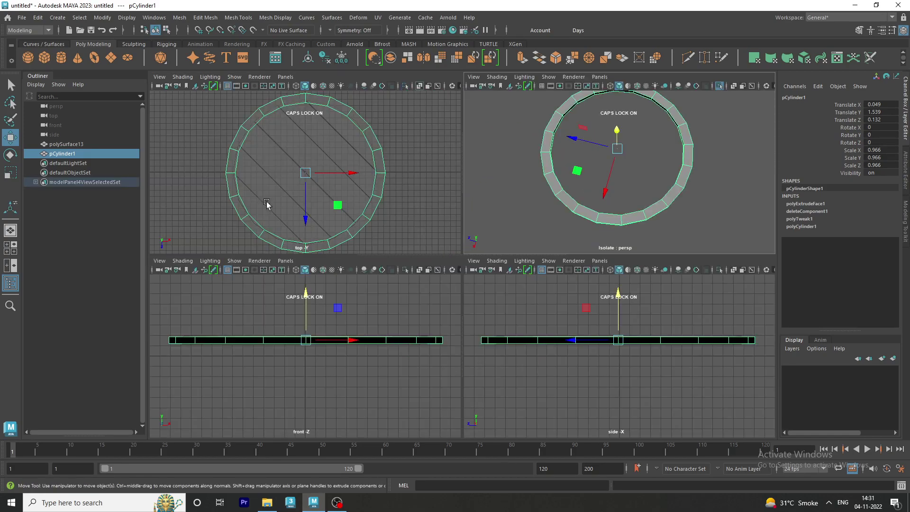
pyautogui.press('space')
pyautogui.moveTo(452, 151)
pyautogui.mouseDown(button='right')
pyautogui.moveTo(451, 117)
pyautogui.moveTo(421, 95)
pyautogui.mouseUp(button='right')
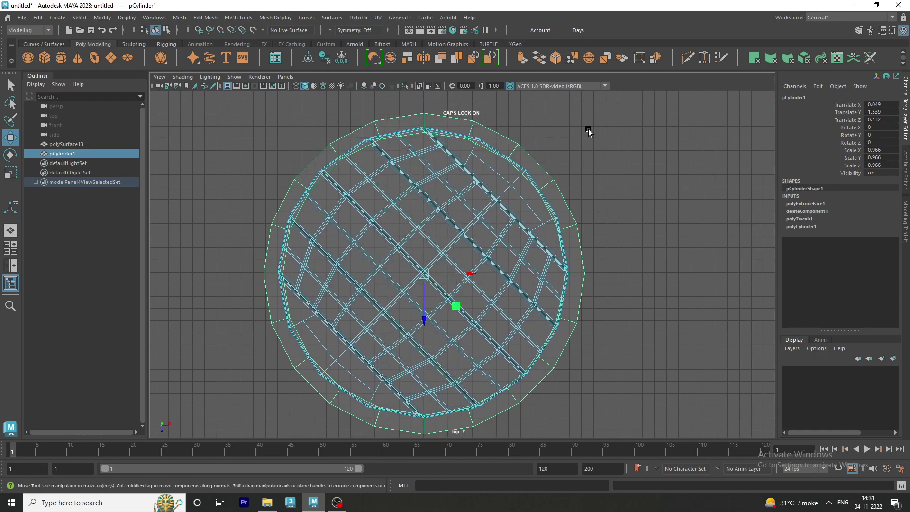
pyautogui.click(483, 138)
pyautogui.moveTo(500, 132); pyautogui.dragTo(499, 94, button='right')
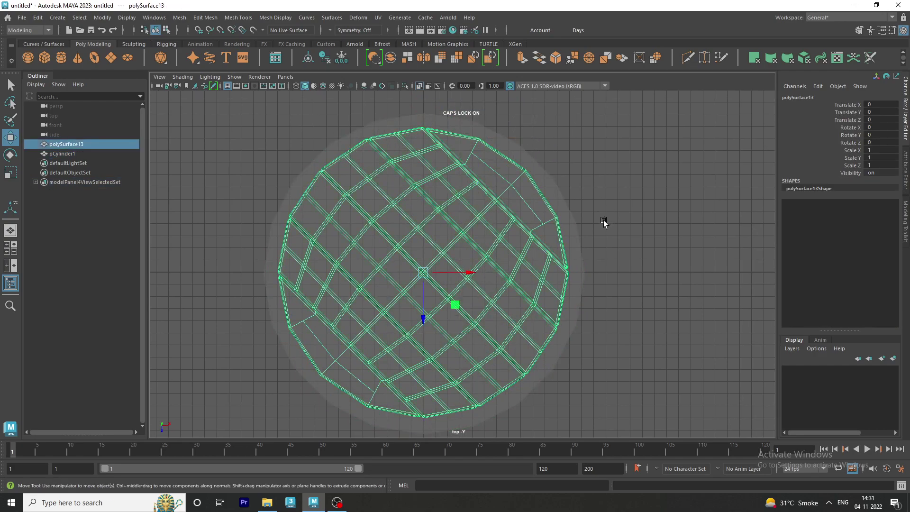
pyautogui.click(580, 238)
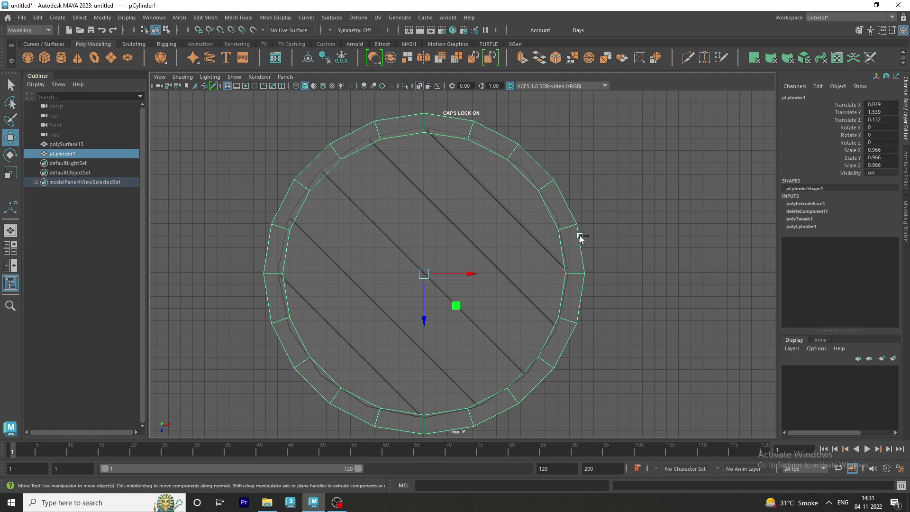
pyautogui.hotkey('ctrl', '1')
# Bevel the four radial edges (top, left, bottom, right) with Fraction 0.2
pyautogui.moveTo(437, 153); pyautogui.dragTo(424, 126, button='right')
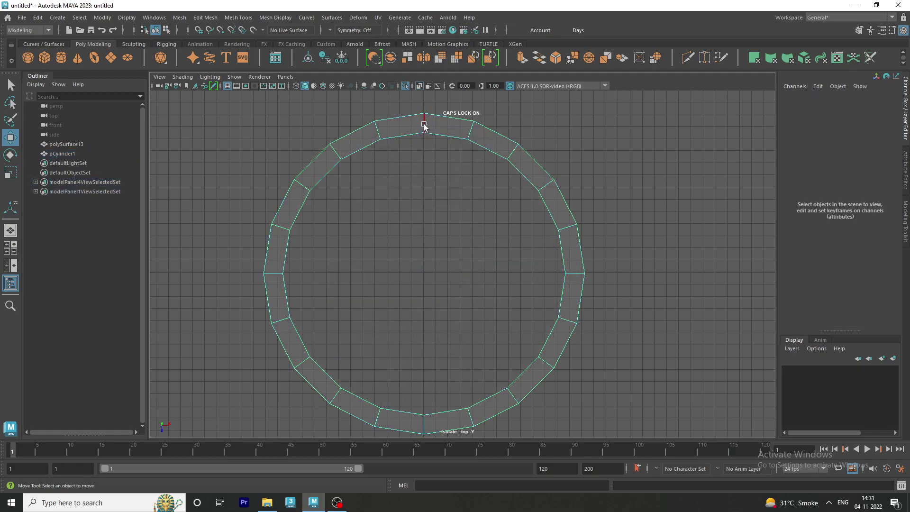
pyautogui.click(424, 124)
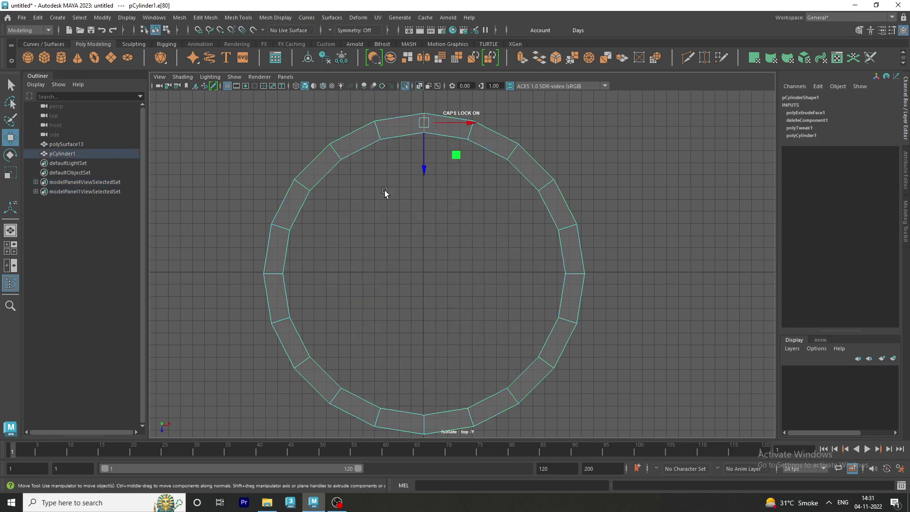
pyautogui.click(278, 274)
pyautogui.keyDown('shift'); pyautogui.click(427, 423); pyautogui.keyUp('shift')
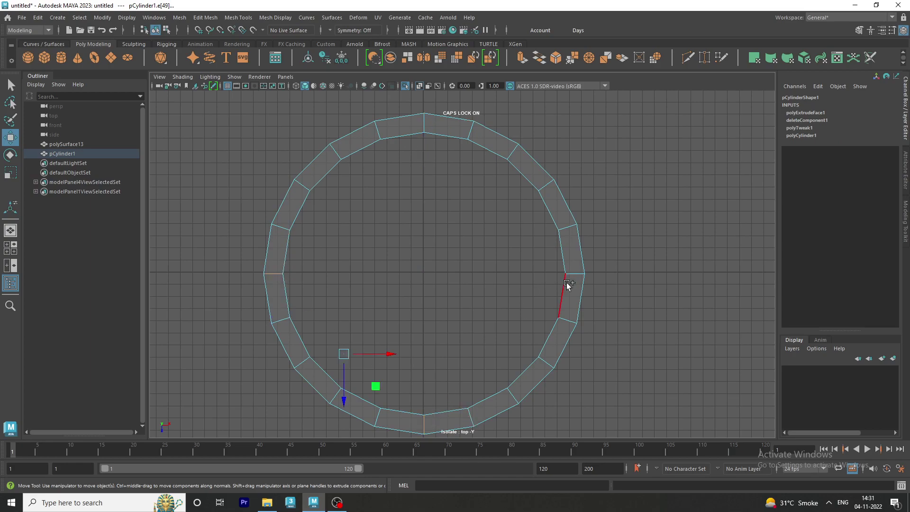
pyautogui.keyDown('shift'); pyautogui.click(581, 273); pyautogui.keyUp('shift')
pyautogui.keyDown('shift'); pyautogui.click(425, 124); pyautogui.keyUp('shift')
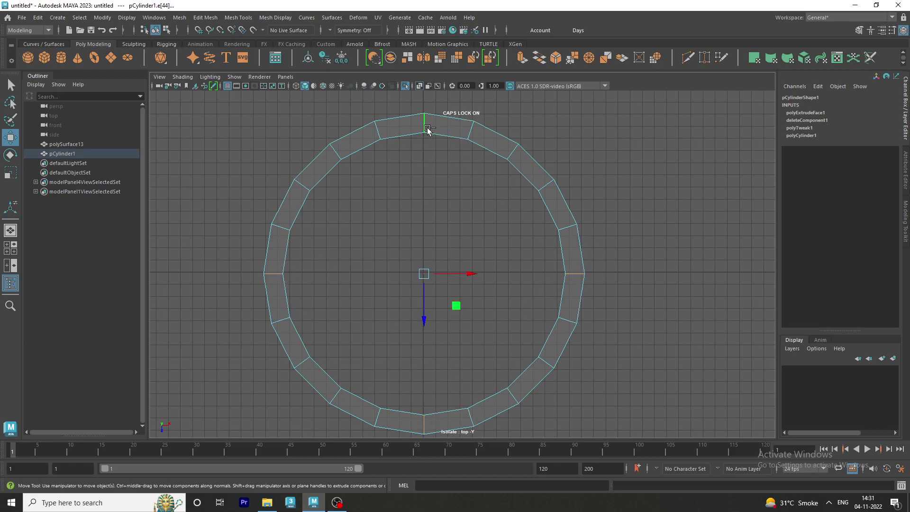
pyautogui.hotkey('ctrl', 'b')
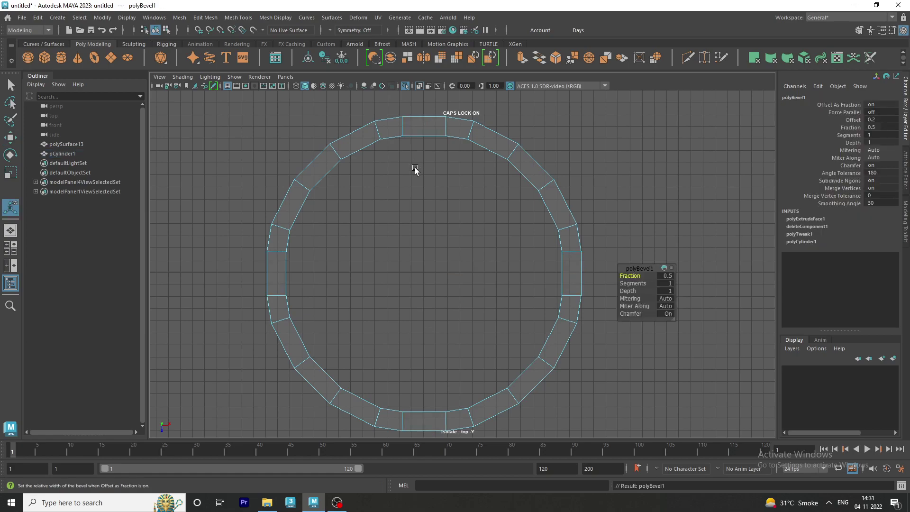
pyautogui.click(670, 276)
pyautogui.write('0.2')
pyautogui.press('Return')
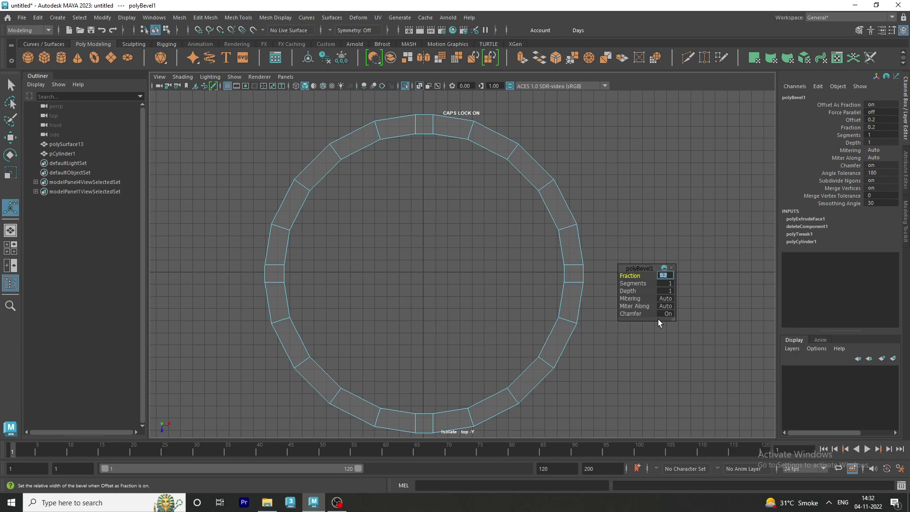
# Switch to face mode and select two neighbouring faces on the rim
pyautogui.moveTo(480, 143); pyautogui.dragTo(532, 122, button='right')
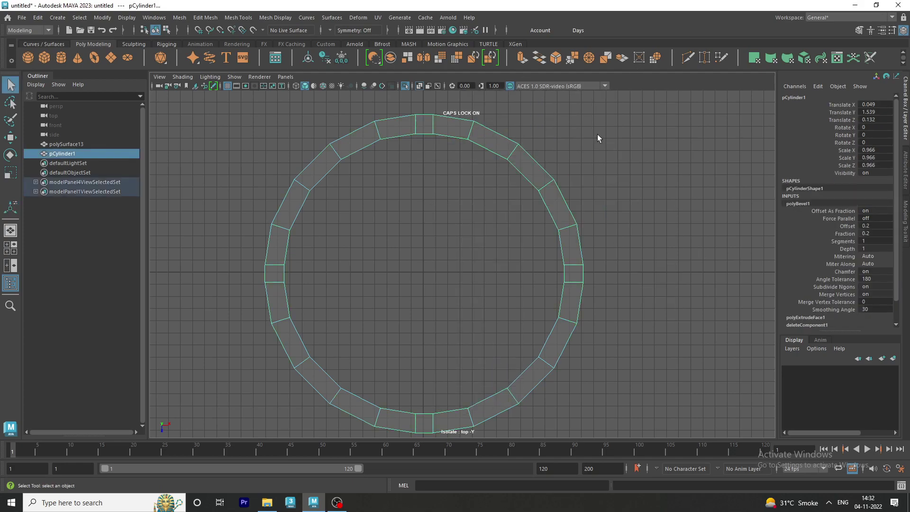
pyautogui.moveTo(597, 135)
pyautogui.keyDown('alt'); pyautogui.mouseDown()
pyautogui.moveTo(654, 216)
pyautogui.moveTo(640, 168)
pyautogui.mouseUp(); pyautogui.keyUp('alt')
pyautogui.scroll(2, 536, 183)
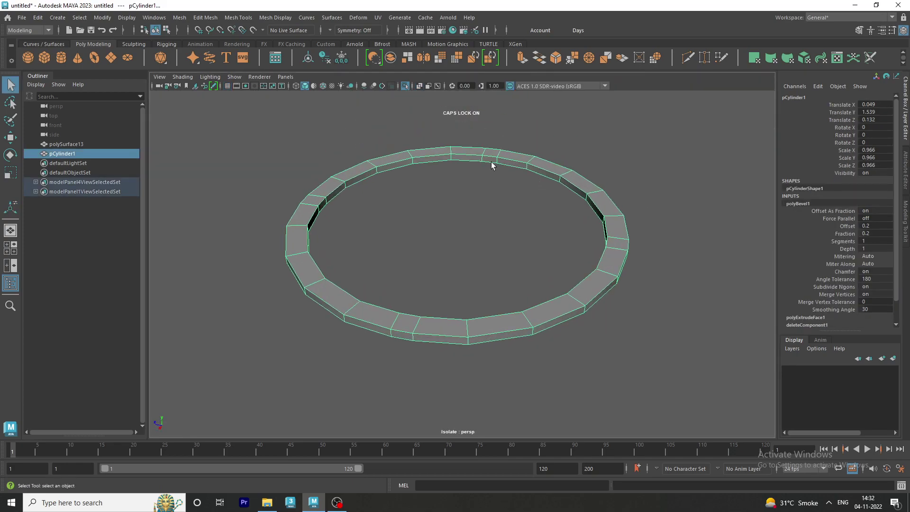
pyautogui.moveTo(492, 164); pyautogui.dragTo(488, 186, button='right')
pyautogui.click(490, 160)
pyautogui.keyDown('alt'); pyautogui.moveTo(428, 187); pyautogui.dragTo(380, 189); pyautogui.keyUp('alt')
pyautogui.keyDown('alt'); pyautogui.moveTo(510, 209); pyautogui.dragTo(458, 227); pyautogui.keyUp('alt')
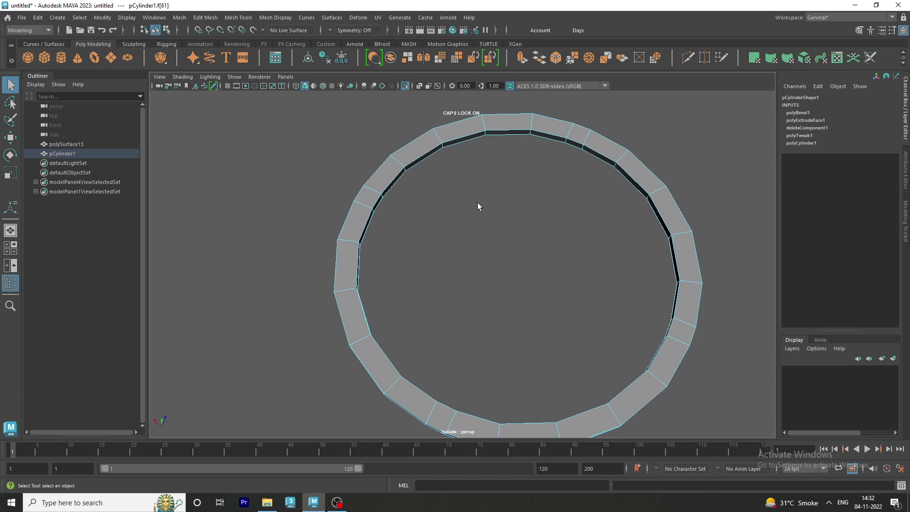
pyautogui.keyDown('shift'); pyautogui.click(572, 142); pyautogui.keyUp('shift')
pyautogui.moveTo(572, 143)
pyautogui.keyDown('alt'); pyautogui.mouseDown()
pyautogui.moveTo(475, 193)
pyautogui.moveTo(451, 187)
pyautogui.moveTo(337, 239)
pyautogui.mouseUp(); pyautogui.keyUp('alt')
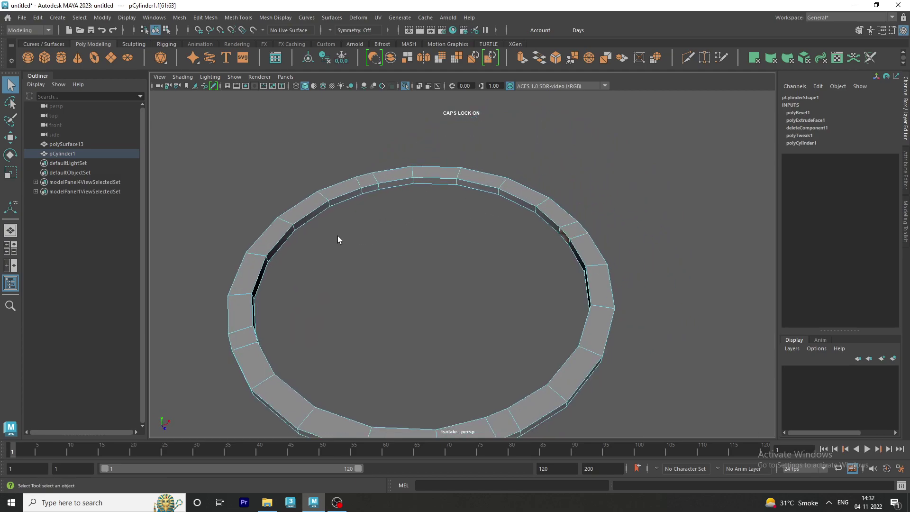
# Toggle isolation to check the shield, then return to Object Mode with the ring isolated
pyautogui.hotkey('ctrl', '1')
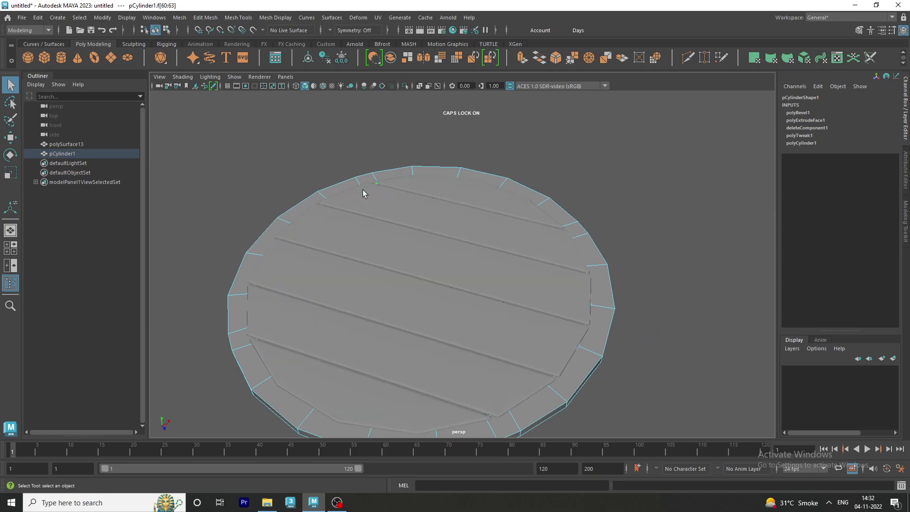
pyautogui.hotkey('ctrl', '1')
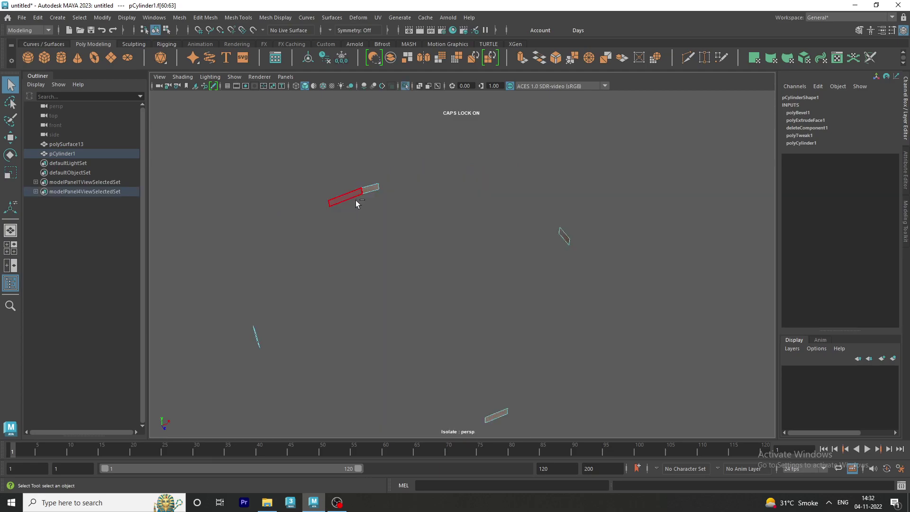
pyautogui.hotkey('ctrl', '1')
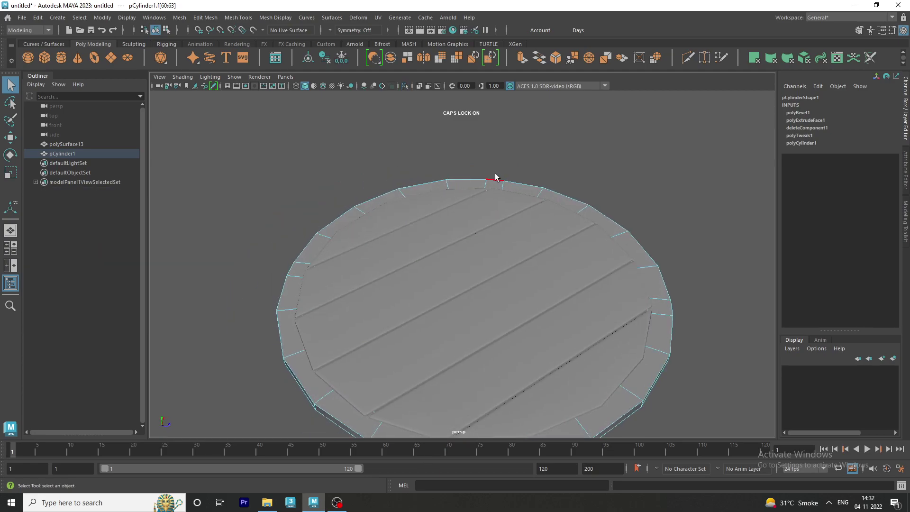
pyautogui.moveTo(496, 180); pyautogui.dragTo(517, 153, button='right')
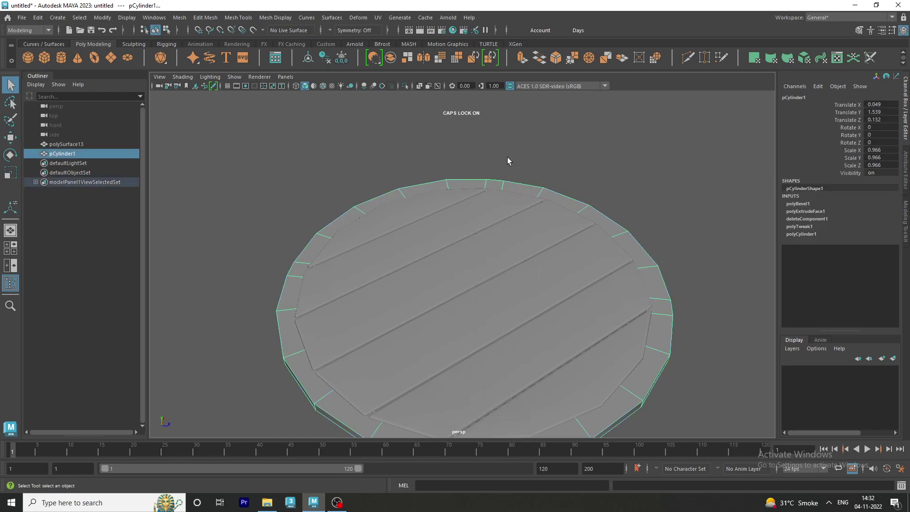
pyautogui.hotkey('ctrl', '1')
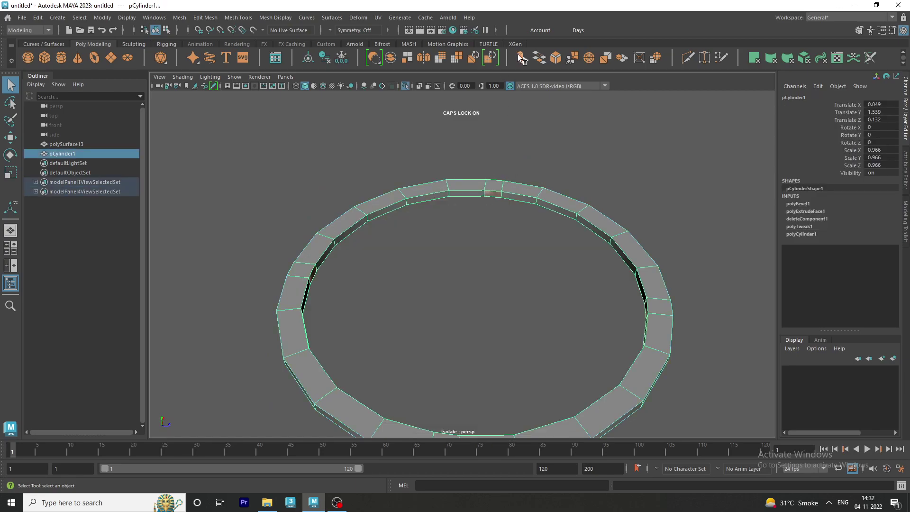
# Extrude the rim faces out by 0.5 as a trial, then undo it
pyautogui.click(522, 57)
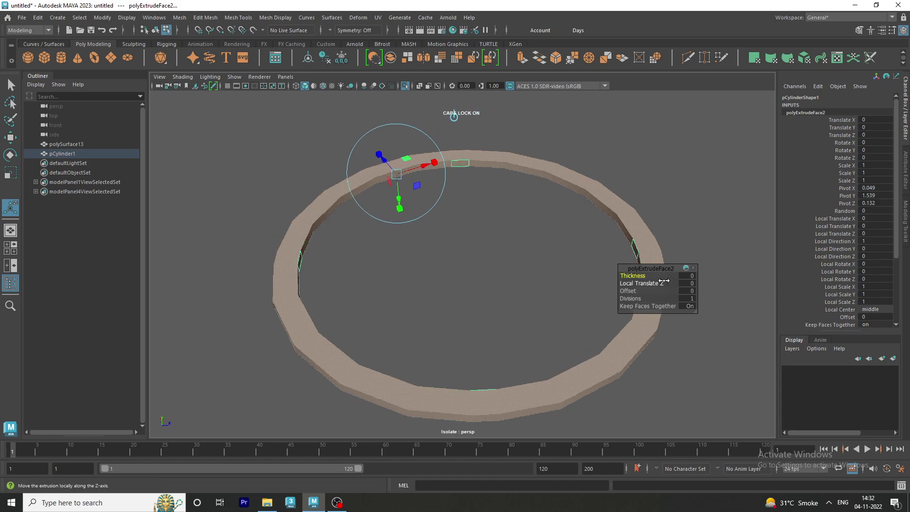
pyautogui.moveTo(656, 283); pyautogui.dragTo(664, 285)
pyautogui.hotkey('ctrl', 'z')
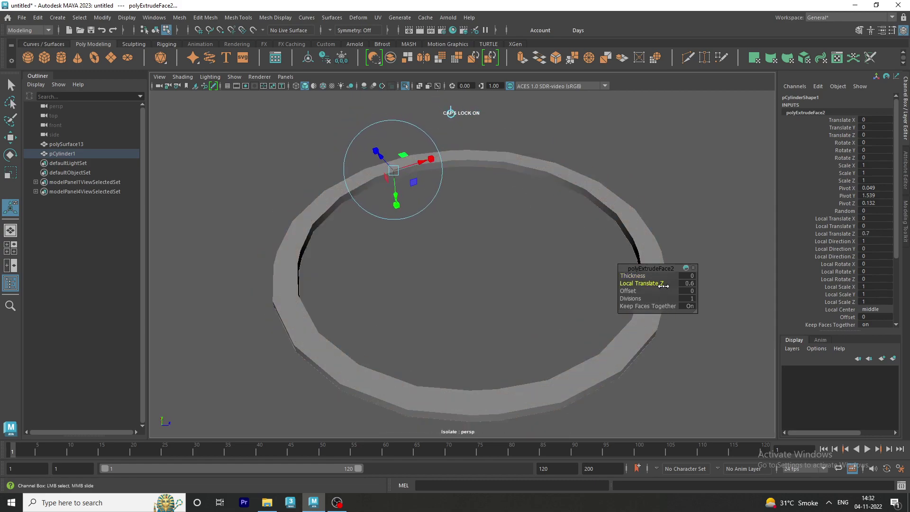
pyautogui.hotkey('ctrl', 'z')
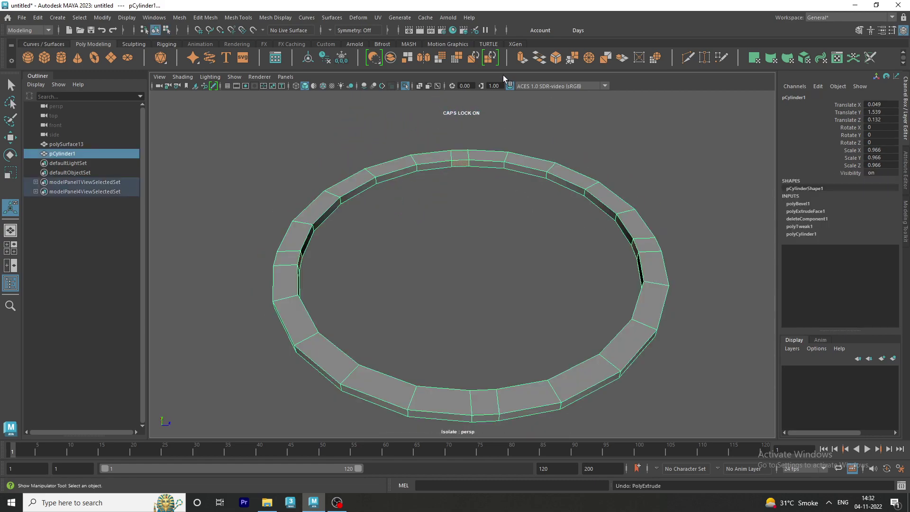
# Try a second extrusion, back out, and undo to the isolated ring faces
pyautogui.click(521, 58)
pyautogui.moveTo(647, 284)
pyautogui.mouseDown()
pyautogui.moveTo(656, 283)
pyautogui.moveTo(558, 248)
pyautogui.moveTo(615, 259)
pyautogui.moveTo(502, 223)
pyautogui.mouseUp()
pyautogui.press('F8')
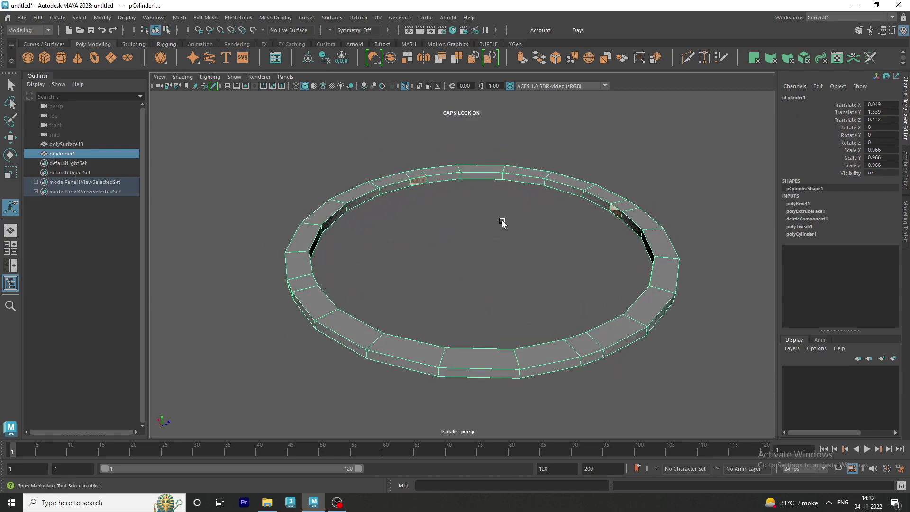
pyautogui.click(501, 223)
pyautogui.hotkey('ctrl', 'z')
pyautogui.hotkey('ctrl', 'z')
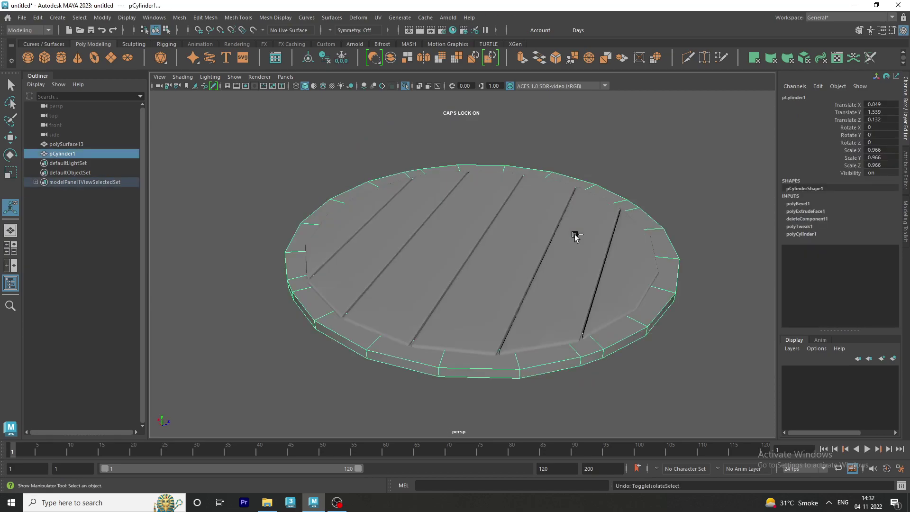
pyautogui.hotkey('ctrl', 'z')
pyautogui.hotkey('ctrl', 'z')
pyautogui.hotkey('ctrl', 'z')
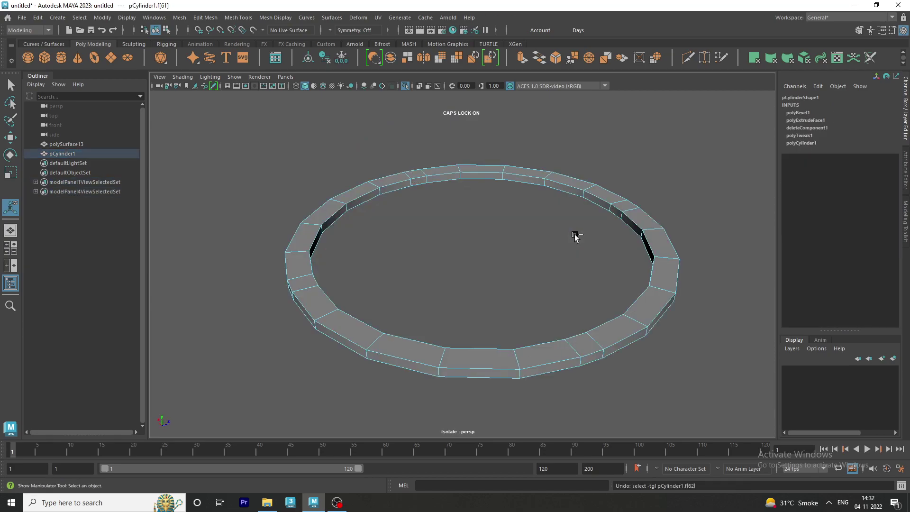
# Extrude four evenly spaced rim faces inward to Local Translate Z -1.7
pyautogui.moveTo(398, 190); pyautogui.dragTo(417, 184, button='right')
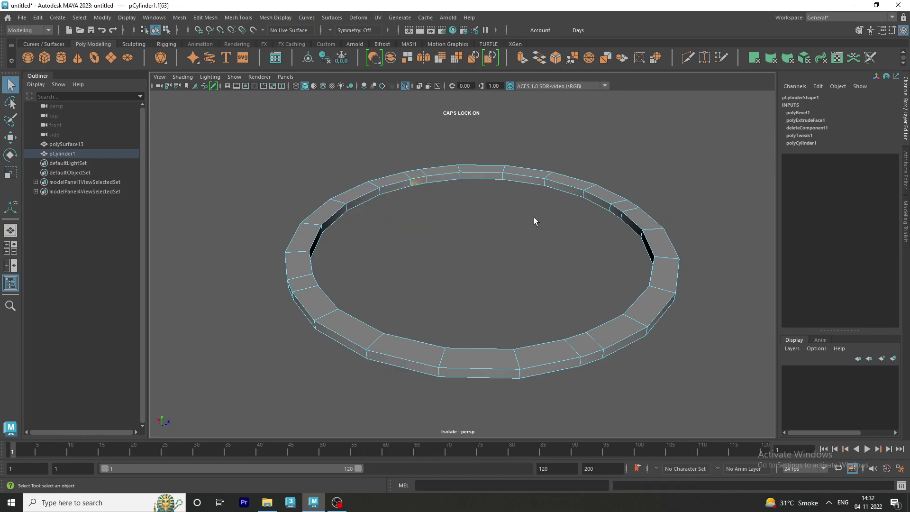
pyautogui.moveTo(605, 215)
pyautogui.keyDown('alt'); pyautogui.mouseDown()
pyautogui.moveTo(386, 246)
pyautogui.moveTo(391, 185)
pyautogui.mouseUp(); pyautogui.keyUp('alt')
pyautogui.moveTo(503, 230)
pyautogui.keyDown('alt'); pyautogui.mouseDown()
pyautogui.moveTo(430, 237)
pyautogui.moveTo(350, 174)
pyautogui.mouseUp(); pyautogui.keyUp('alt')
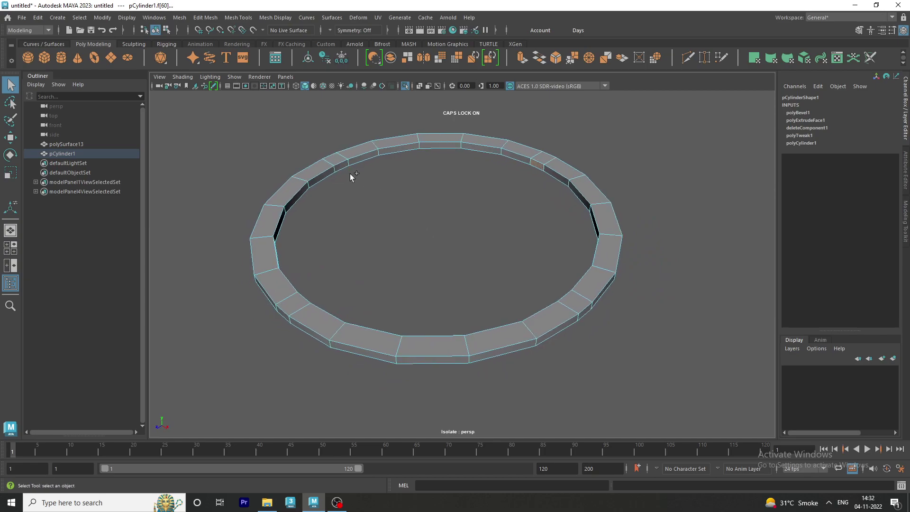
pyautogui.moveTo(393, 217)
pyautogui.keyDown('alt'); pyautogui.mouseDown()
pyautogui.moveTo(346, 241)
pyautogui.moveTo(490, 242)
pyautogui.moveTo(502, 223)
pyautogui.mouseUp(); pyautogui.keyUp('alt')
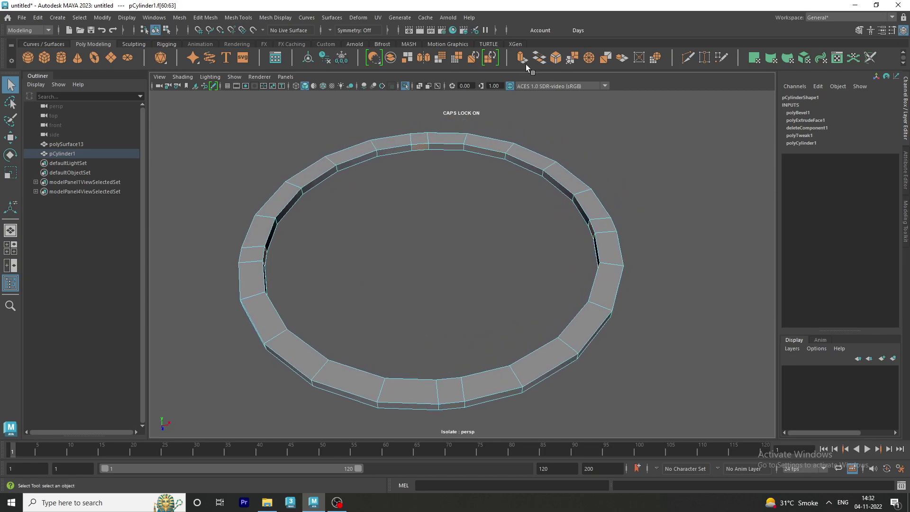
pyautogui.click(522, 58)
pyautogui.moveTo(649, 284)
pyautogui.mouseDown()
pyautogui.moveTo(674, 285)
pyautogui.moveTo(648, 283)
pyautogui.mouseUp()
pyautogui.moveTo(472, 271)
pyautogui.keyDown('alt'); pyautogui.mouseDown()
pyautogui.moveTo(515, 264)
pyautogui.moveTo(518, 286)
pyautogui.mouseUp(); pyautogui.keyUp('alt')
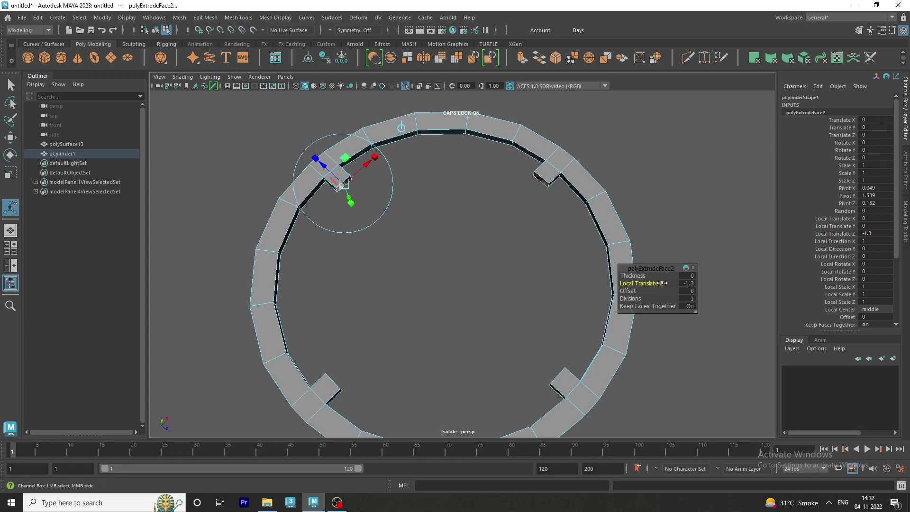
pyautogui.moveTo(659, 287); pyautogui.dragTo(660, 287)
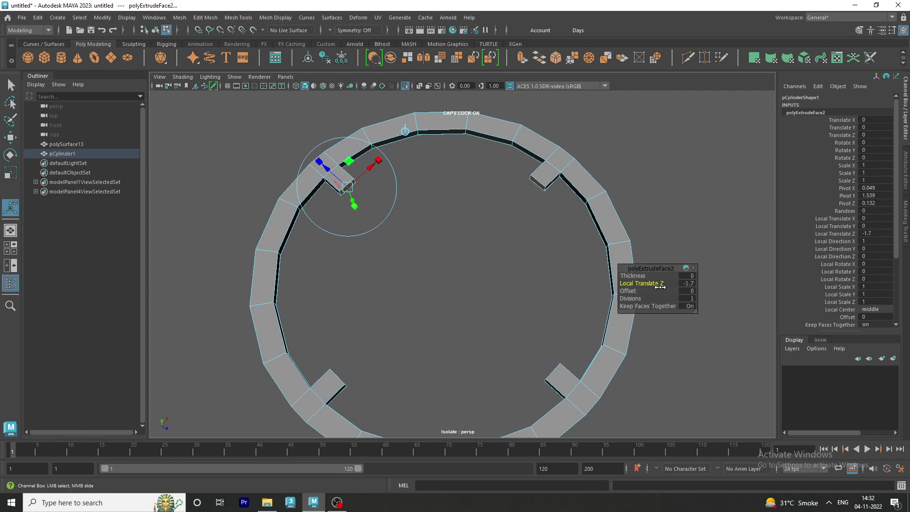
pyautogui.keyDown('alt'); pyautogui.moveTo(534, 266); pyautogui.dragTo(548, 243); pyautogui.keyUp('alt')
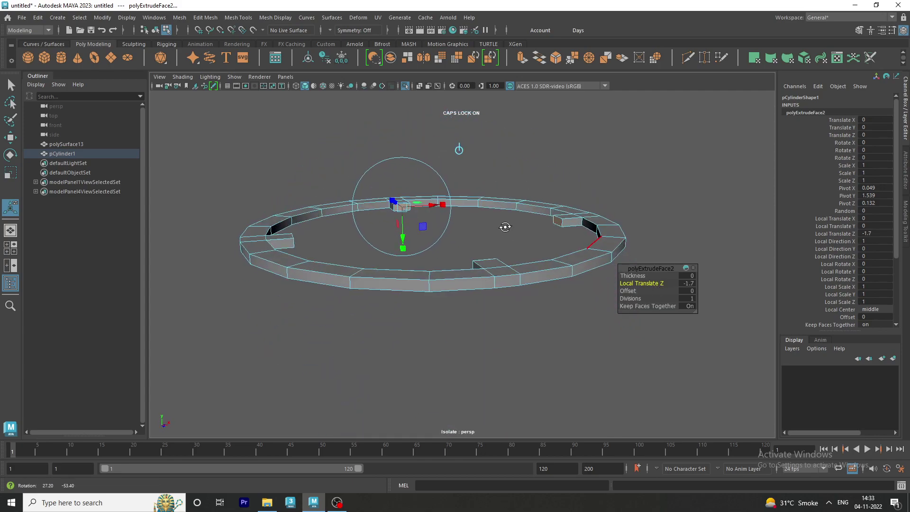
pyautogui.scroll(5, 549, 242)
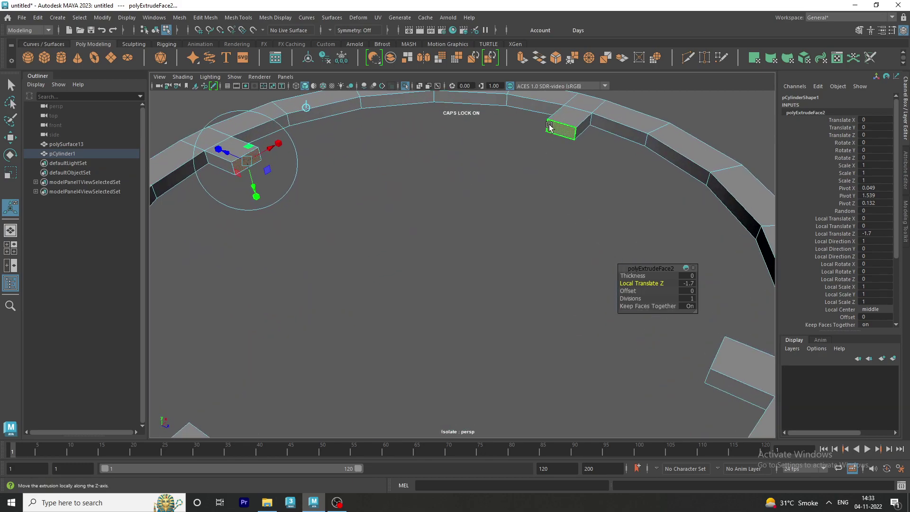
# Scale down the end face of each of the four tabs to taper them
pyautogui.click(563, 130)
pyautogui.click(11, 171)
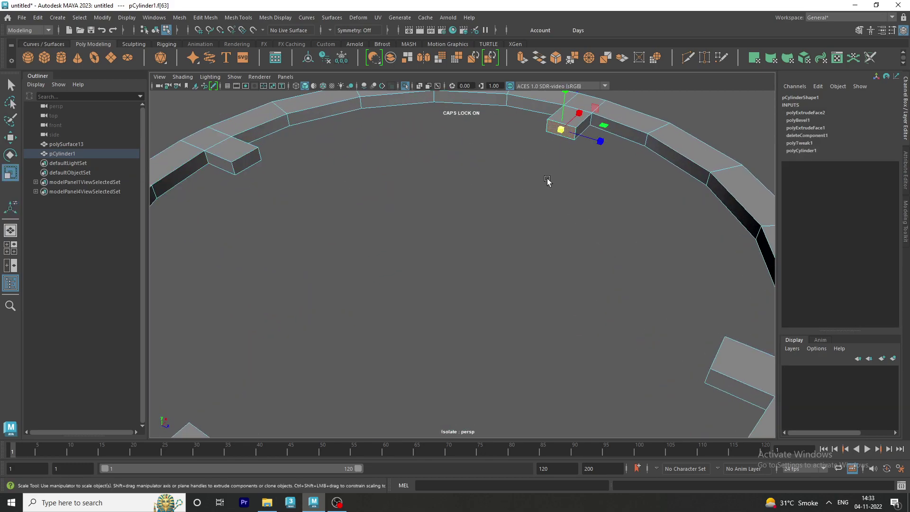
pyautogui.moveTo(588, 138); pyautogui.dragTo(578, 137)
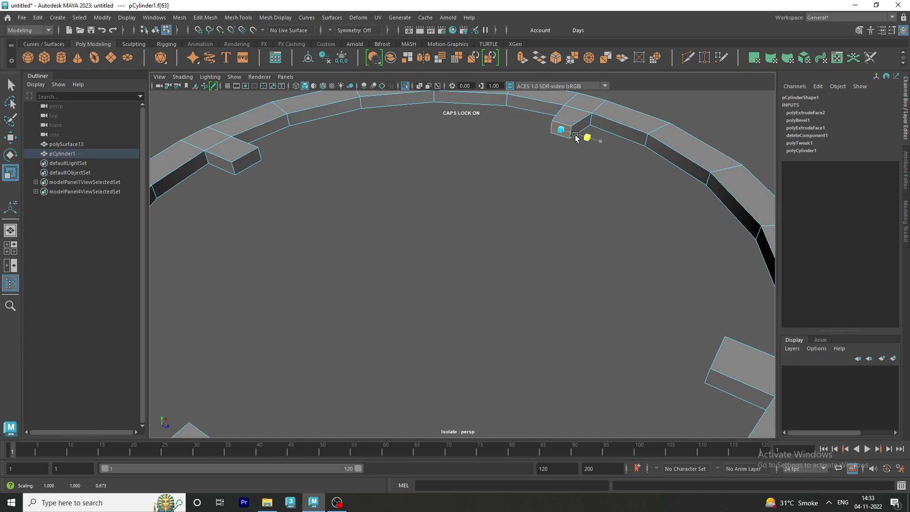
pyautogui.click(247, 160)
pyautogui.moveTo(281, 150)
pyautogui.mouseDown()
pyautogui.moveTo(271, 148)
pyautogui.moveTo(558, 284)
pyautogui.moveTo(643, 259)
pyautogui.mouseUp()
pyautogui.click(634, 151)
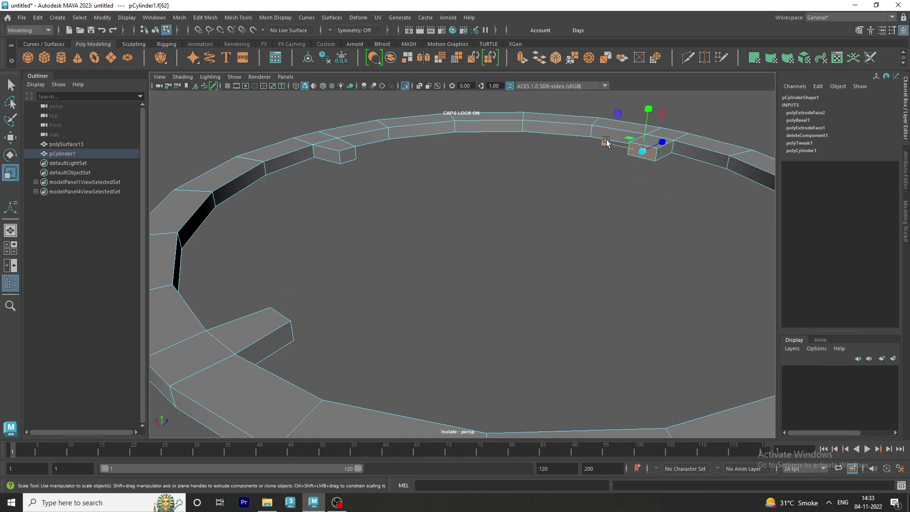
pyautogui.moveTo(607, 142)
pyautogui.mouseDown()
pyautogui.moveTo(617, 148)
pyautogui.moveTo(465, 195)
pyautogui.moveTo(361, 197)
pyautogui.mouseUp()
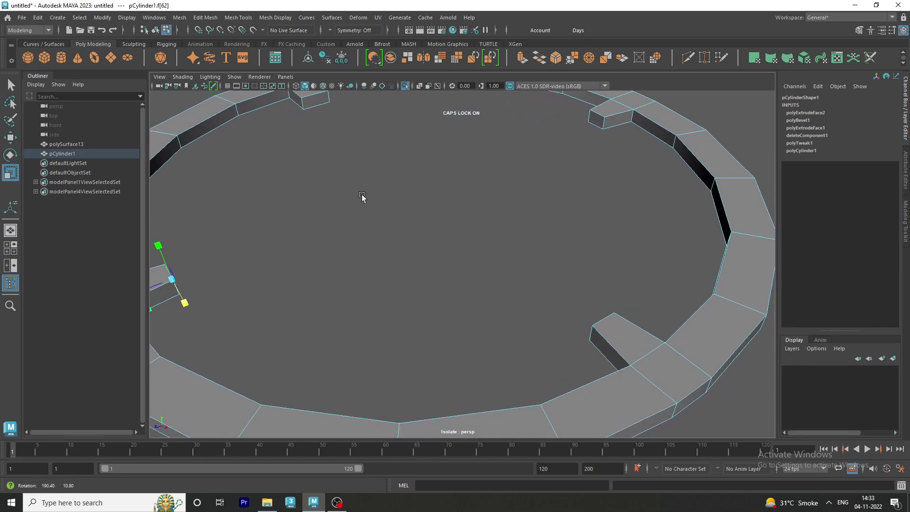
pyautogui.click(315, 100)
pyautogui.moveTo(260, 113); pyautogui.dragTo(277, 112)
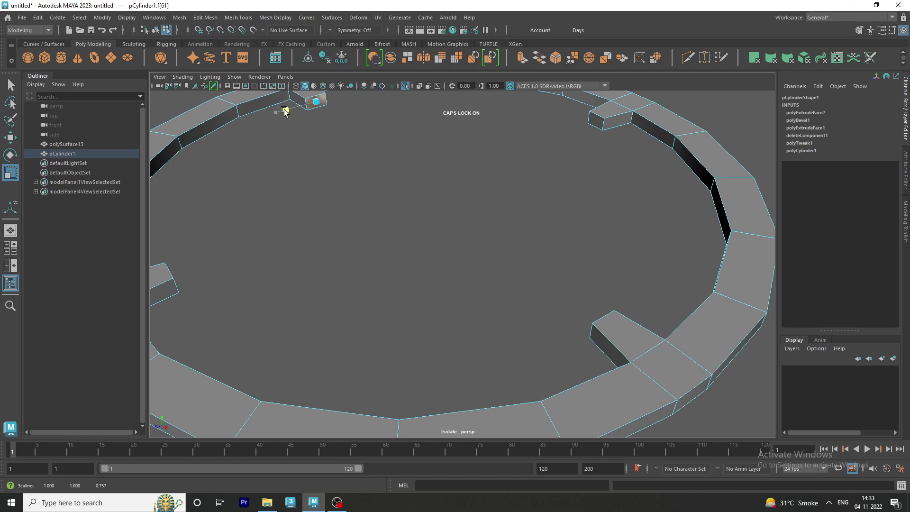
# Return to Object Mode, view the whole shield, then reselect and isolate the ring
pyautogui.press('F8')
pyautogui.hotkey('ctrl', '1')
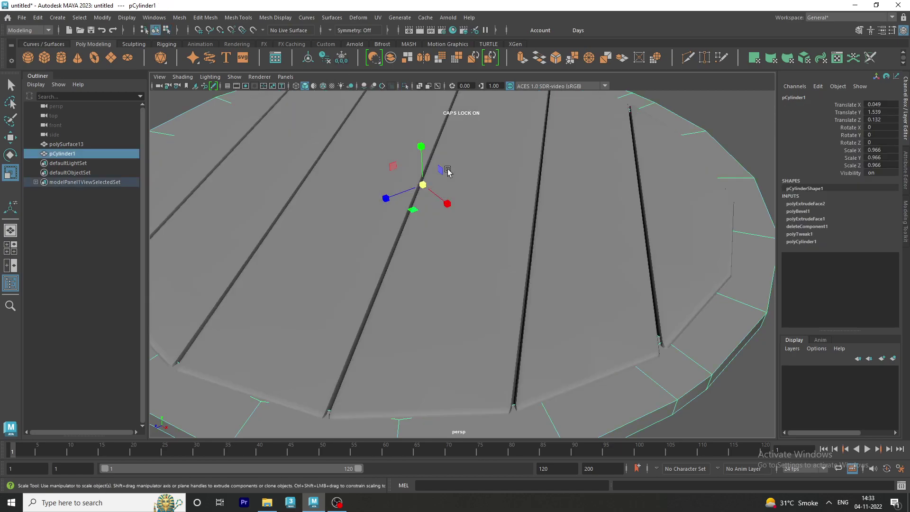
pyautogui.press('f')
pyautogui.click(599, 178)
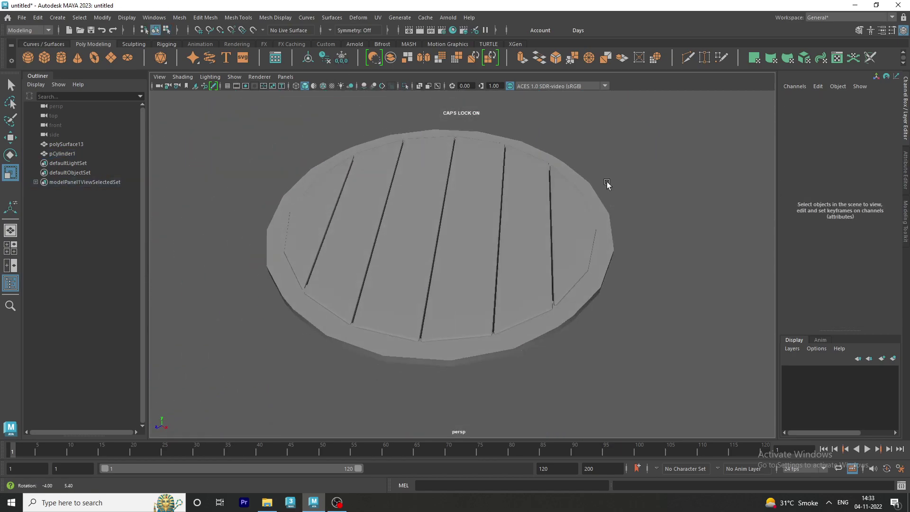
pyautogui.moveTo(606, 181)
pyautogui.keyDown('alt'); pyautogui.mouseDown()
pyautogui.moveTo(451, 185)
pyautogui.moveTo(423, 257)
pyautogui.mouseUp(); pyautogui.keyUp('alt')
pyautogui.click(368, 304)
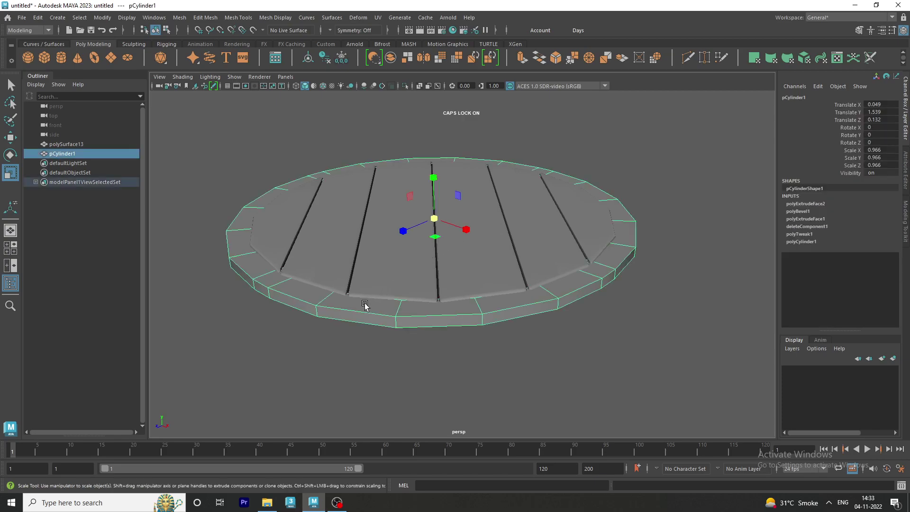
pyautogui.keyDown('alt'); pyautogui.moveTo(368, 304); pyautogui.dragTo(423, 329, button='right'); pyautogui.keyUp('alt')
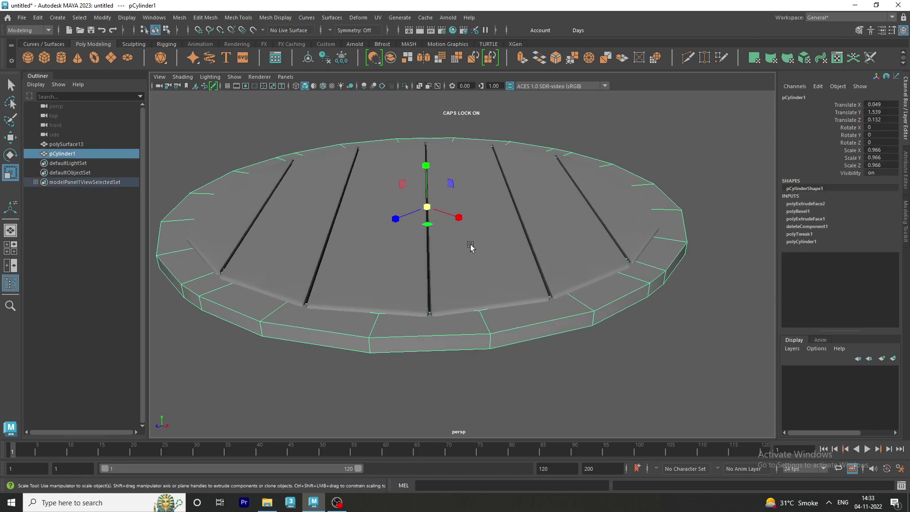
pyautogui.moveTo(426, 165)
pyautogui.mouseDown()
pyautogui.moveTo(436, 162)
pyautogui.moveTo(438, 185)
pyautogui.moveTo(444, 144)
pyautogui.moveTo(574, 140)
pyautogui.moveTo(590, 178)
pyautogui.moveTo(587, 140)
pyautogui.moveTo(575, 189)
pyautogui.moveTo(553, 201)
pyautogui.moveTo(550, 189)
pyautogui.moveTo(585, 187)
pyautogui.moveTo(566, 192)
pyautogui.moveTo(575, 195)
pyautogui.mouseUp()
pyautogui.click(575, 140)
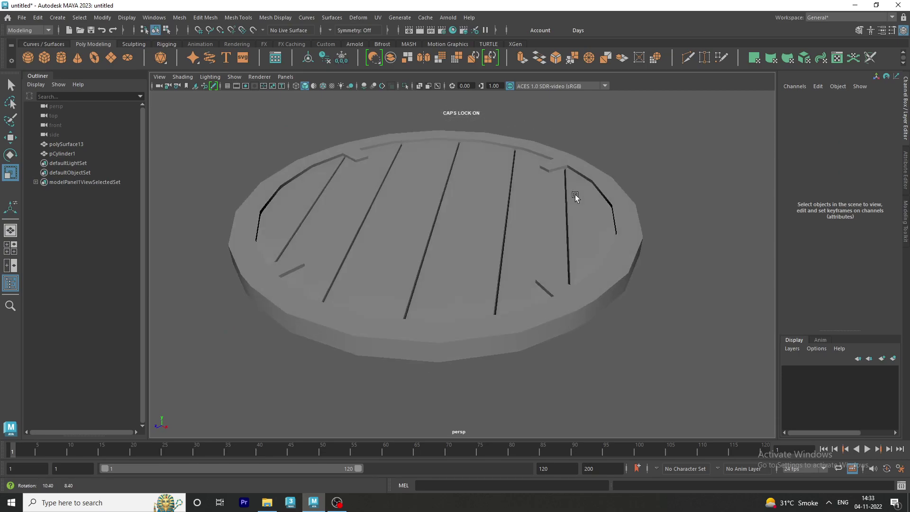
pyautogui.click(621, 195)
pyautogui.hotkey('ctrl', '1')
pyautogui.keyDown('alt'); pyautogui.moveTo(588, 246); pyautogui.dragTo(599, 227); pyautogui.keyUp('alt')
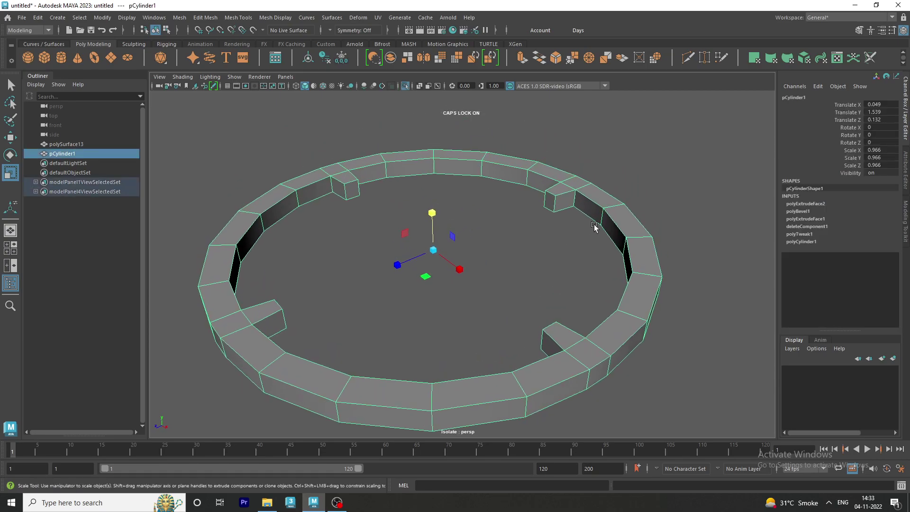
pyautogui.moveTo(592, 184); pyautogui.dragTo(549, 165, button='right')
pyautogui.doubleClick(549, 165)
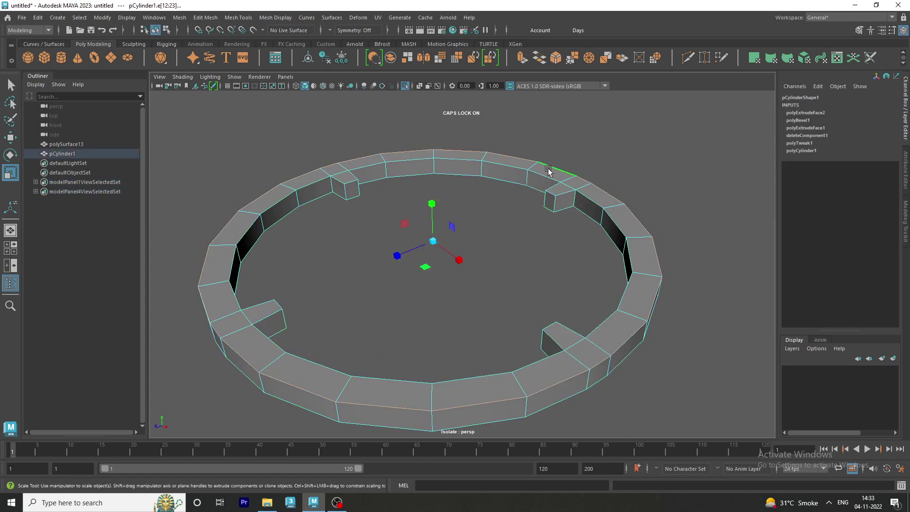
pyautogui.keyDown('shift'); pyautogui.click(413, 175); pyautogui.keyUp('shift')
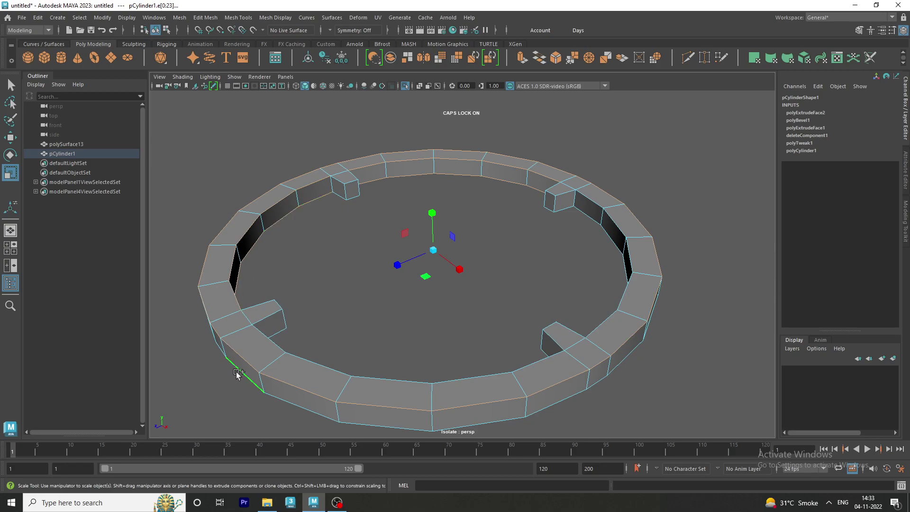
pyautogui.moveTo(685, 330)
pyautogui.keyDown('alt'); pyautogui.mouseDown()
pyautogui.moveTo(683, 298)
pyautogui.moveTo(673, 320)
pyautogui.mouseUp(); pyautogui.keyUp('alt')
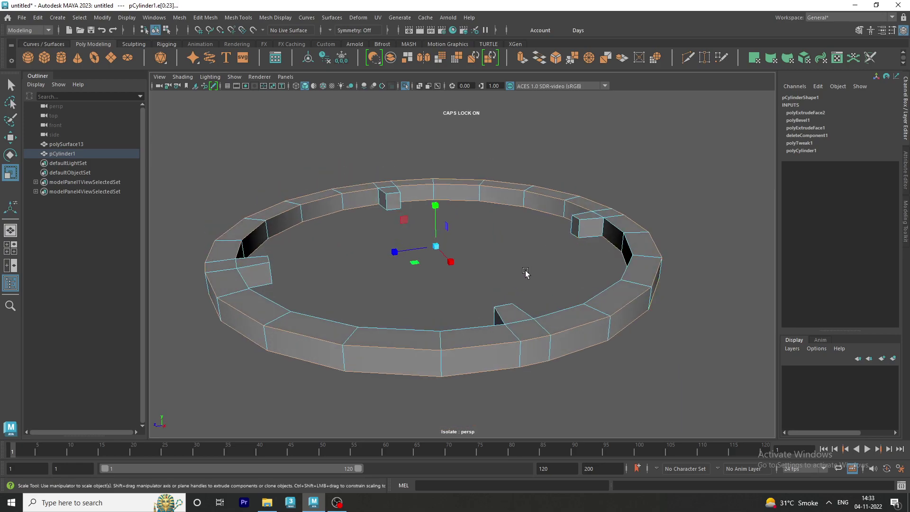
pyautogui.moveTo(525, 273)
pyautogui.keyDown('alt'); pyautogui.mouseDown()
pyautogui.moveTo(451, 314)
pyautogui.moveTo(370, 276)
pyautogui.mouseUp(); pyautogui.keyUp('alt')
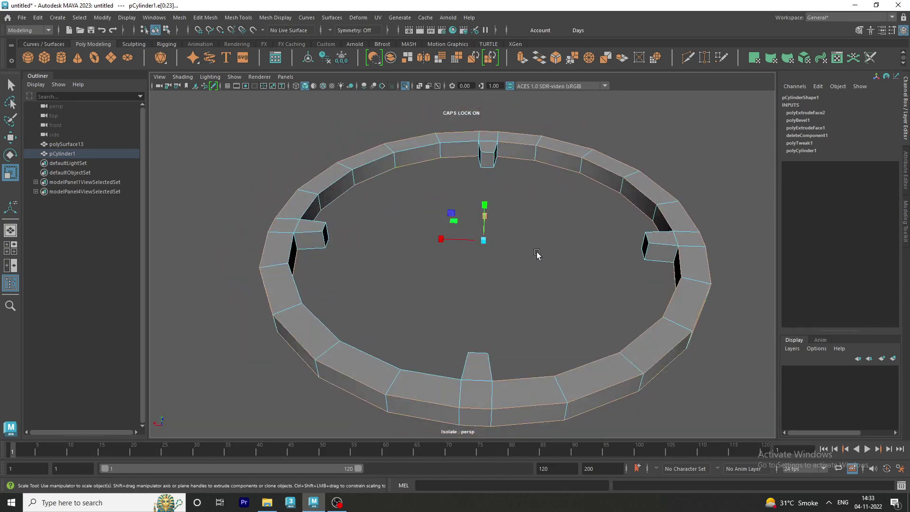
pyautogui.moveTo(537, 254)
pyautogui.keyDown('alt'); pyautogui.mouseDown()
pyautogui.moveTo(317, 260)
pyautogui.moveTo(425, 194)
pyautogui.moveTo(243, 158)
pyautogui.mouseUp(); pyautogui.keyUp('alt')
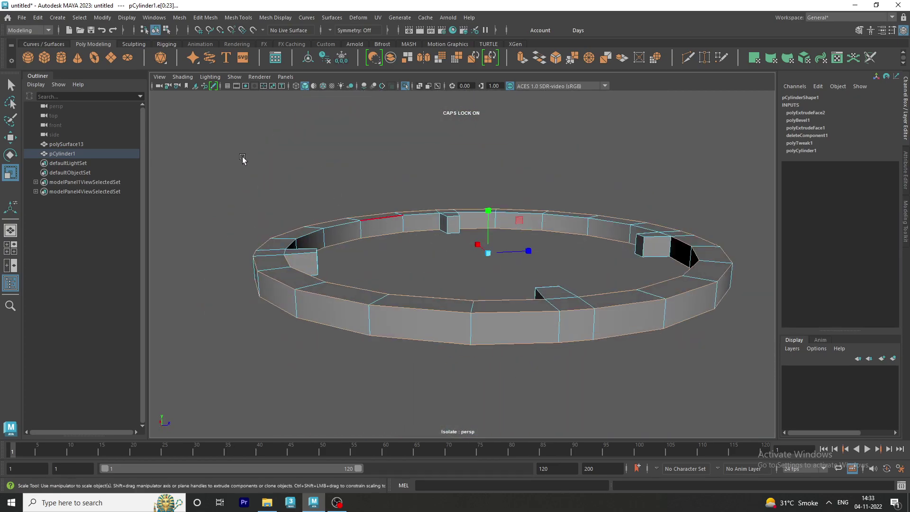
pyautogui.press('space')
pyautogui.press('space')
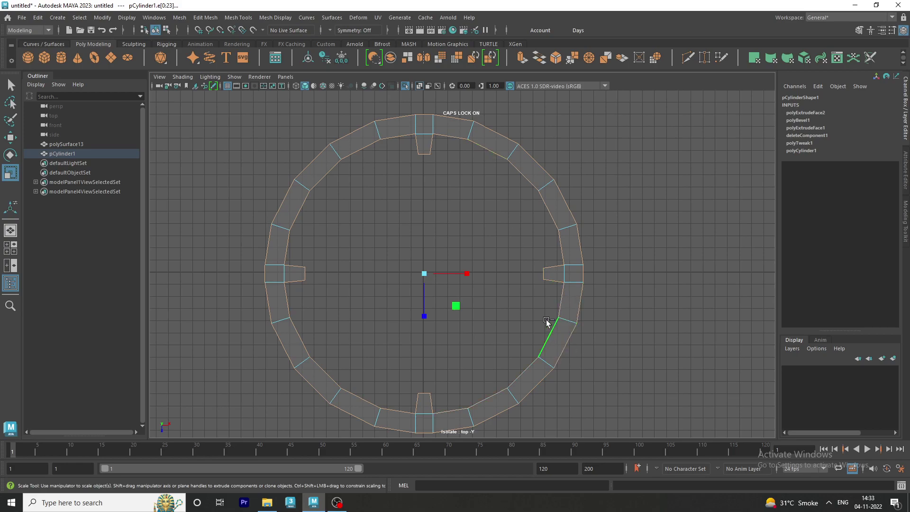
pyautogui.press('space')
pyautogui.press('space')
pyautogui.keyDown('alt'); pyautogui.moveTo(538, 294); pyautogui.dragTo(577, 229); pyautogui.keyUp('alt')
pyautogui.scroll(3, 458, 204)
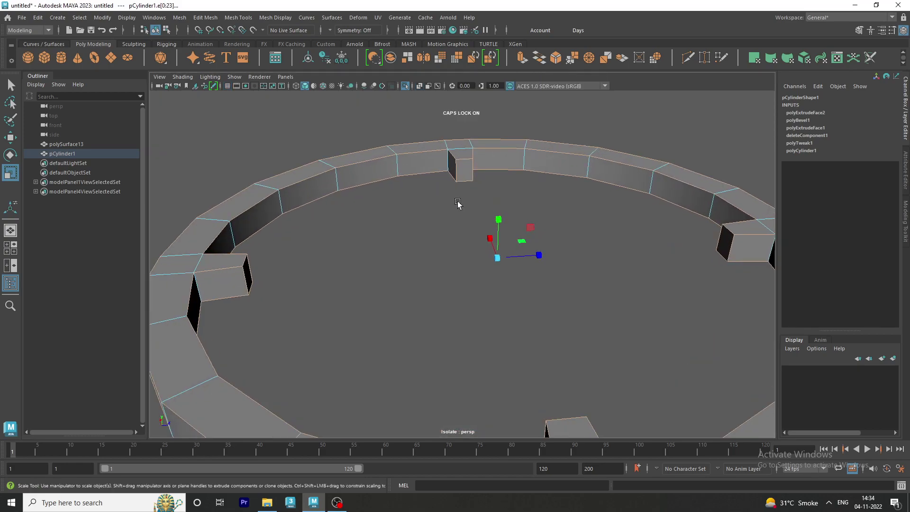
pyautogui.keyDown('alt'); pyautogui.moveTo(457, 204); pyautogui.dragTo(351, 197); pyautogui.keyUp('alt')
pyautogui.moveTo(274, 265)
pyautogui.keyDown('alt'); pyautogui.mouseDown()
pyautogui.moveTo(340, 314)
pyautogui.moveTo(282, 256)
pyautogui.mouseUp(); pyautogui.keyUp('alt')
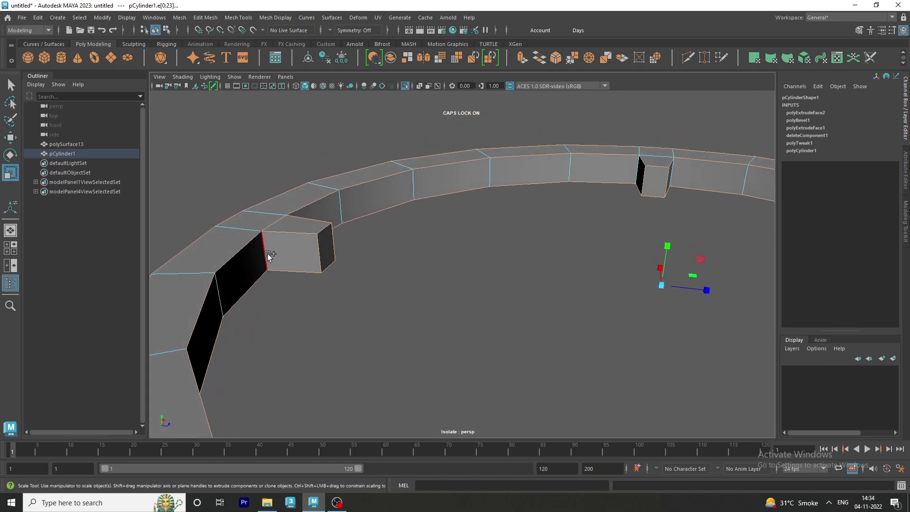
pyautogui.moveTo(416, 286)
pyautogui.keyDown('alt'); pyautogui.mouseDown()
pyautogui.moveTo(346, 294)
pyautogui.moveTo(345, 273)
pyautogui.moveTo(473, 259)
pyautogui.moveTo(448, 276)
pyautogui.moveTo(453, 307)
pyautogui.moveTo(507, 329)
pyautogui.moveTo(442, 368)
pyautogui.moveTo(466, 319)
pyautogui.mouseUp(); pyautogui.keyUp('alt')
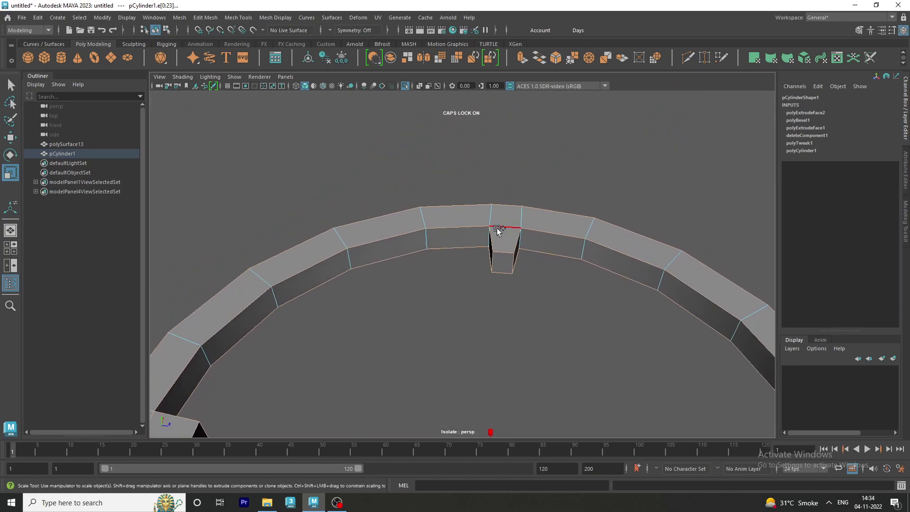
pyautogui.moveTo(535, 273)
pyautogui.keyDown('alt'); pyautogui.mouseDown()
pyautogui.moveTo(455, 242)
pyautogui.moveTo(529, 286)
pyautogui.moveTo(549, 280)
pyautogui.mouseUp(); pyautogui.keyUp('alt')
pyautogui.moveTo(665, 363)
pyautogui.keyDown('alt'); pyautogui.mouseDown()
pyautogui.moveTo(455, 266)
pyautogui.moveTo(433, 241)
pyautogui.mouseUp(); pyautogui.keyUp('alt')
pyautogui.keyDown('alt'); pyautogui.moveTo(432, 242); pyautogui.dragTo(614, 371, button='right'); pyautogui.keyUp('alt')
pyautogui.keyDown('alt'); pyautogui.moveTo(615, 371); pyautogui.dragTo(506, 316); pyautogui.keyUp('alt')
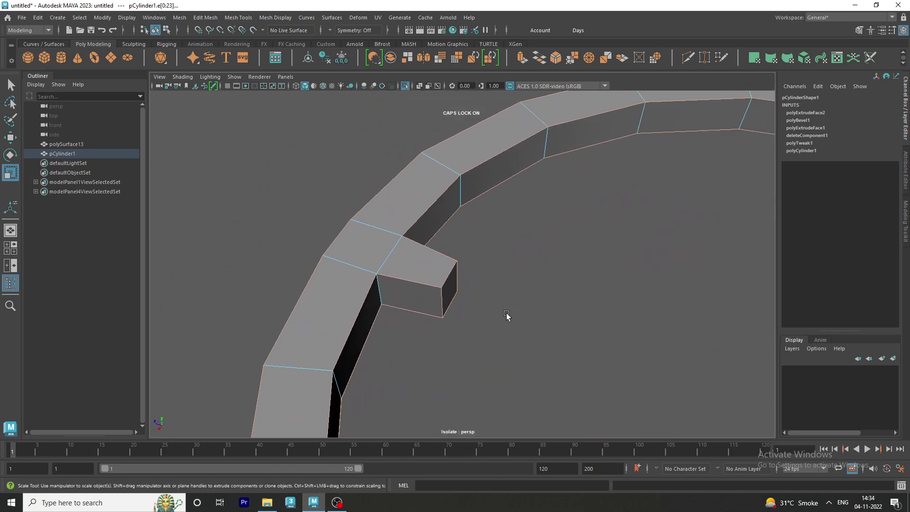
pyautogui.moveTo(378, 291)
pyautogui.keyDown('alt'); pyautogui.mouseDown()
pyautogui.moveTo(455, 298)
pyautogui.moveTo(253, 240)
pyautogui.moveTo(534, 427)
pyautogui.mouseUp(); pyautogui.keyUp('alt')
pyautogui.moveTo(660, 413)
pyautogui.keyDown('alt'); pyautogui.mouseDown()
pyautogui.moveTo(506, 337)
pyautogui.moveTo(471, 256)
pyautogui.moveTo(510, 215)
pyautogui.mouseUp(); pyautogui.keyUp('alt')
pyautogui.moveTo(510, 215)
pyautogui.keyDown('alt'); pyautogui.mouseDown(button='right')
pyautogui.moveTo(526, 263)
pyautogui.moveTo(456, 198)
pyautogui.mouseUp(button='right'); pyautogui.keyUp('alt')
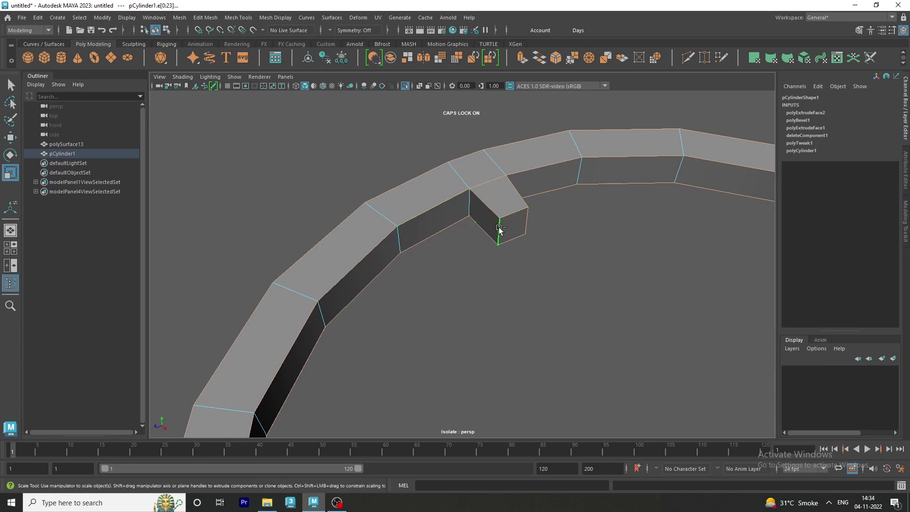
pyautogui.moveTo(568, 260)
pyautogui.keyDown('alt'); pyautogui.mouseDown()
pyautogui.moveTo(475, 235)
pyautogui.moveTo(277, 247)
pyautogui.moveTo(631, 355)
pyautogui.mouseUp(); pyautogui.keyUp('alt')
pyautogui.moveTo(436, 243)
pyautogui.keyDown('alt'); pyautogui.mouseDown()
pyautogui.moveTo(382, 244)
pyautogui.moveTo(362, 195)
pyautogui.moveTo(420, 228)
pyautogui.moveTo(314, 214)
pyautogui.moveTo(437, 219)
pyautogui.moveTo(430, 226)
pyautogui.moveTo(522, 253)
pyautogui.moveTo(660, 238)
pyautogui.moveTo(219, 254)
pyautogui.moveTo(384, 164)
pyautogui.mouseUp(); pyautogui.keyUp('alt')
pyautogui.keyDown('alt'); pyautogui.moveTo(383, 164); pyautogui.dragTo(371, 338, button='right'); pyautogui.keyUp('alt')
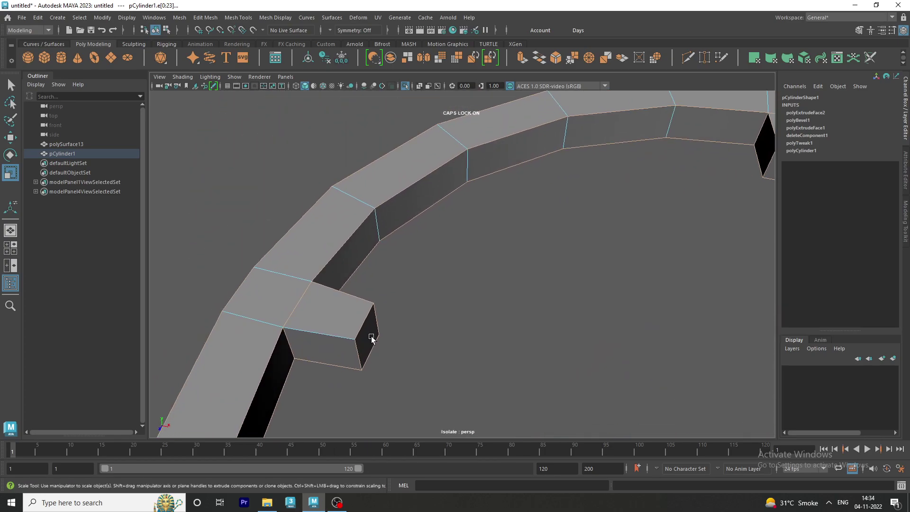
pyautogui.moveTo(344, 340)
pyautogui.keyDown('alt'); pyautogui.mouseDown()
pyautogui.moveTo(162, 264)
pyautogui.moveTo(335, 285)
pyautogui.moveTo(385, 224)
pyautogui.moveTo(372, 198)
pyautogui.mouseUp(); pyautogui.keyUp('alt')
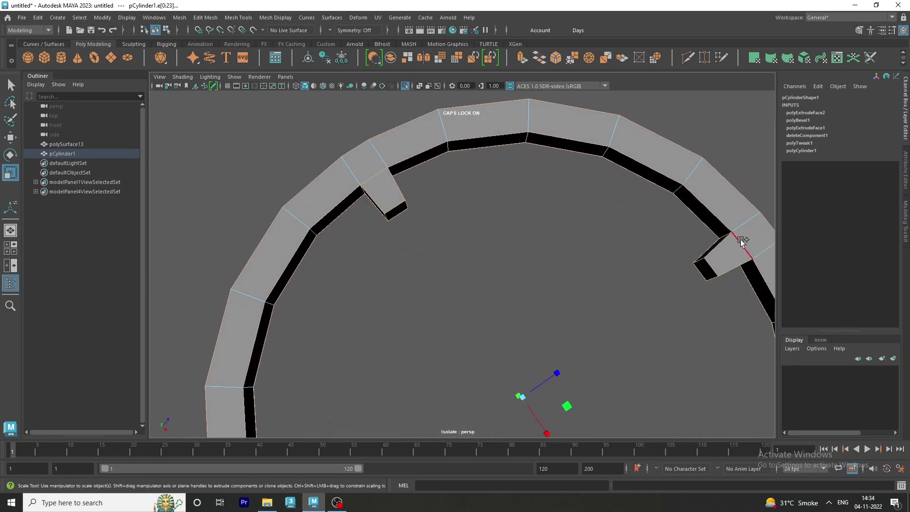
pyautogui.moveTo(248, 321)
pyautogui.keyDown('alt'); pyautogui.mouseDown()
pyautogui.moveTo(349, 304)
pyautogui.moveTo(337, 280)
pyautogui.moveTo(540, 337)
pyautogui.mouseUp(); pyautogui.keyUp('alt')
pyautogui.keyDown('alt'); pyautogui.moveTo(307, 260); pyautogui.dragTo(270, 248, button='right'); pyautogui.keyUp('alt')
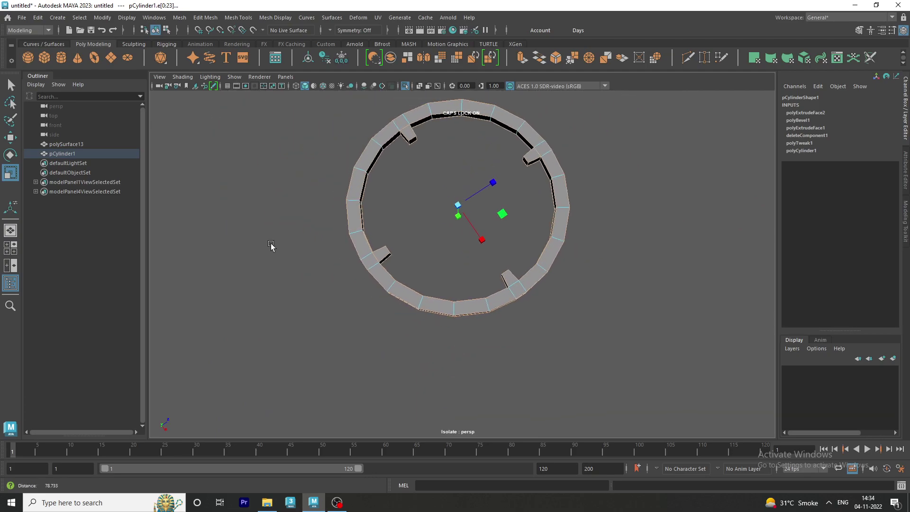
pyautogui.moveTo(270, 247)
pyautogui.keyDown('alt'); pyautogui.mouseDown()
pyautogui.moveTo(323, 230)
pyautogui.moveTo(459, 288)
pyautogui.mouseUp(); pyautogui.keyUp('alt')
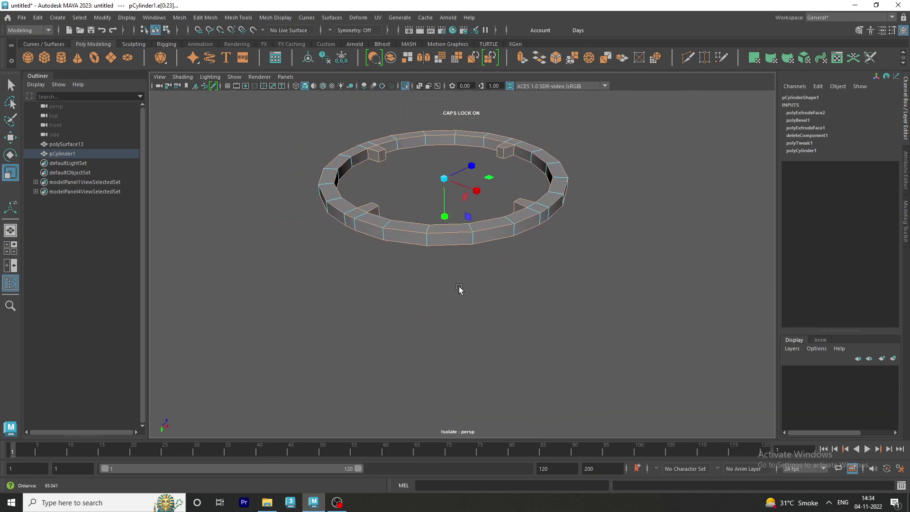
pyautogui.moveTo(459, 288)
pyautogui.keyDown('alt'); pyautogui.mouseDown(button='right')
pyautogui.moveTo(554, 315)
pyautogui.moveTo(524, 313)
pyautogui.mouseUp(button='right'); pyautogui.keyUp('alt')
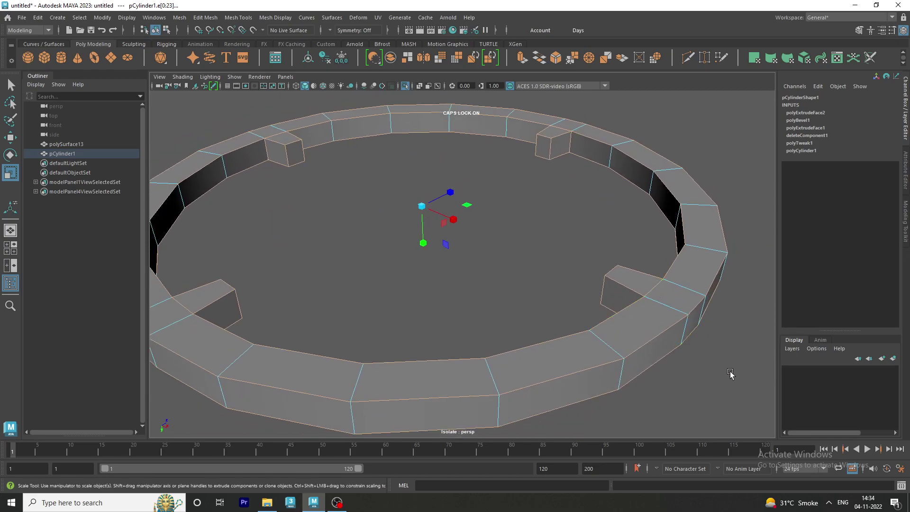
pyautogui.keyDown('alt'); pyautogui.moveTo(624, 371); pyautogui.dragTo(553, 362, button='right'); pyautogui.keyUp('alt')
pyautogui.moveTo(553, 362)
pyautogui.keyDown('alt'); pyautogui.mouseDown()
pyautogui.moveTo(442, 341)
pyautogui.moveTo(596, 345)
pyautogui.moveTo(617, 396)
pyautogui.moveTo(650, 349)
pyautogui.moveTo(651, 233)
pyautogui.moveTo(630, 265)
pyautogui.moveTo(576, 300)
pyautogui.moveTo(435, 301)
pyautogui.moveTo(369, 266)
pyautogui.mouseUp(); pyautogui.keyUp('alt')
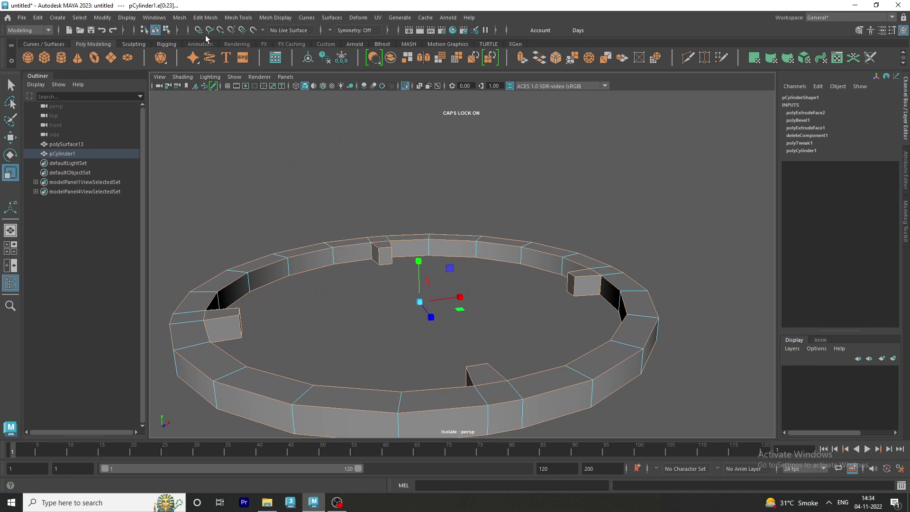
# Bevel the selected rim ring edges with 2 segments
pyautogui.click(175, 19)
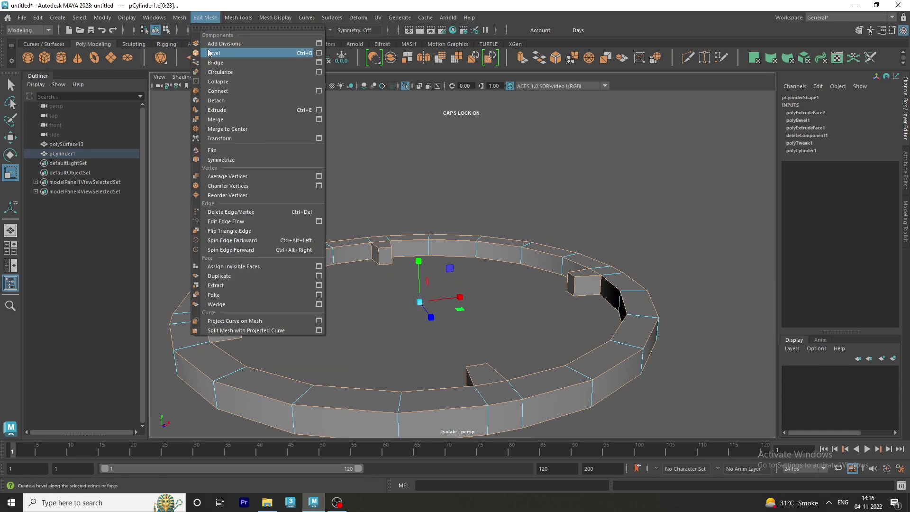
pyautogui.click(213, 49)
pyautogui.scroll(-3, 443, 182)
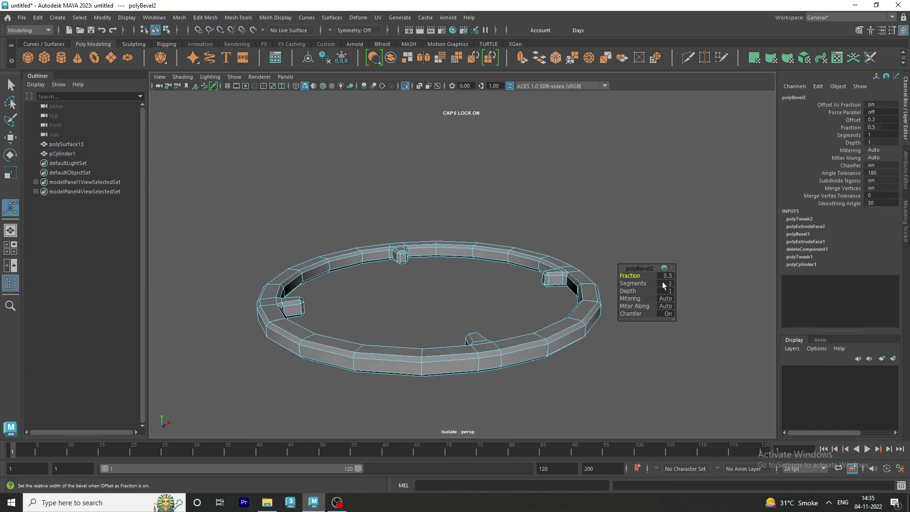
pyautogui.keyDown('alt'); pyautogui.moveTo(487, 291); pyautogui.dragTo(471, 272); pyautogui.keyUp('alt')
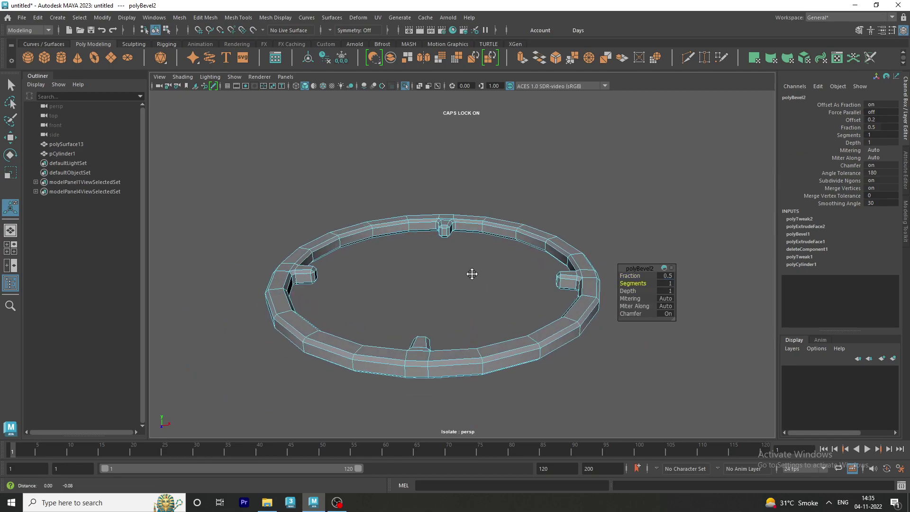
pyautogui.click(664, 282)
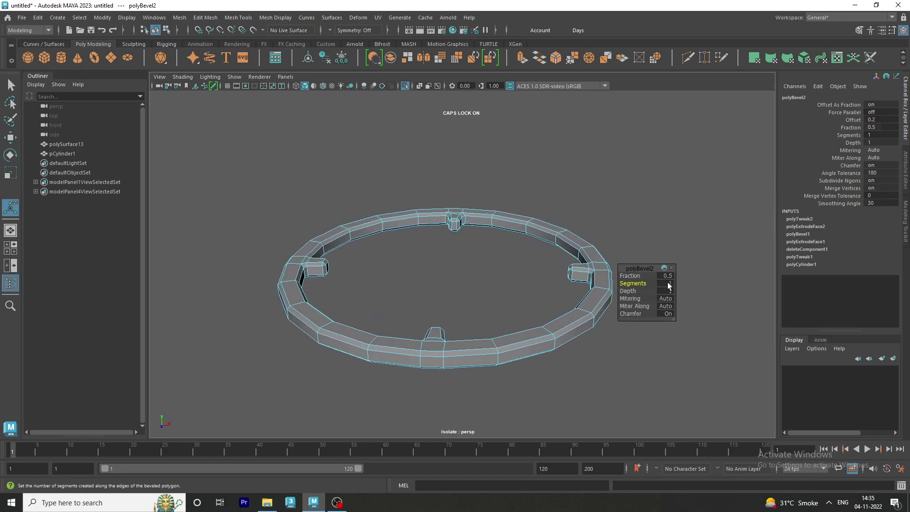
pyautogui.write('2')
pyautogui.press('Return')
# Return the bevelled ring to object mode and deselect it
pyautogui.scroll(2, 494, 309)
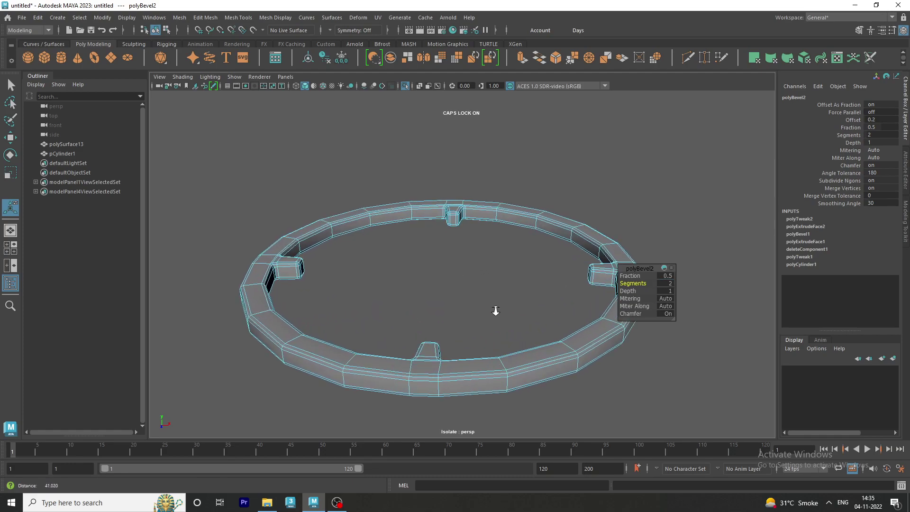
pyautogui.scroll(2, 495, 310)
pyautogui.scroll(1, 495, 311)
pyautogui.moveTo(491, 201); pyautogui.dragTo(525, 168, button='right')
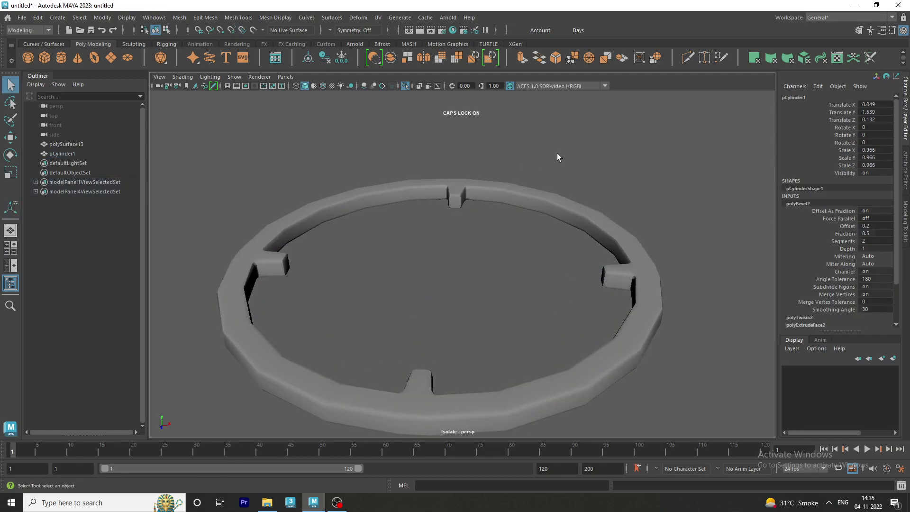
pyautogui.click(468, 206)
pyautogui.click(447, 238)
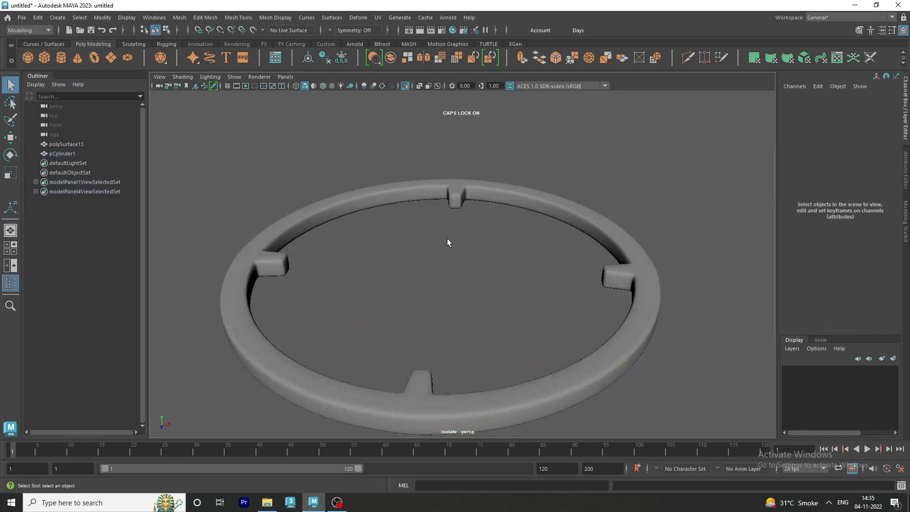
# Exit isolation, select the ring and planked disk, and show the ground grid
pyautogui.hotkey('ctrl', '1')
pyautogui.moveTo(440, 246)
pyautogui.keyDown('alt'); pyautogui.mouseDown()
pyautogui.moveTo(355, 217)
pyautogui.moveTo(357, 260)
pyautogui.moveTo(374, 201)
pyautogui.moveTo(371, 162)
pyautogui.moveTo(379, 256)
pyautogui.moveTo(392, 235)
pyautogui.moveTo(375, 224)
pyautogui.mouseUp(); pyautogui.keyUp('alt')
pyautogui.keyDown('alt'); pyautogui.moveTo(375, 224); pyautogui.dragTo(444, 258, button='right'); pyautogui.keyUp('alt')
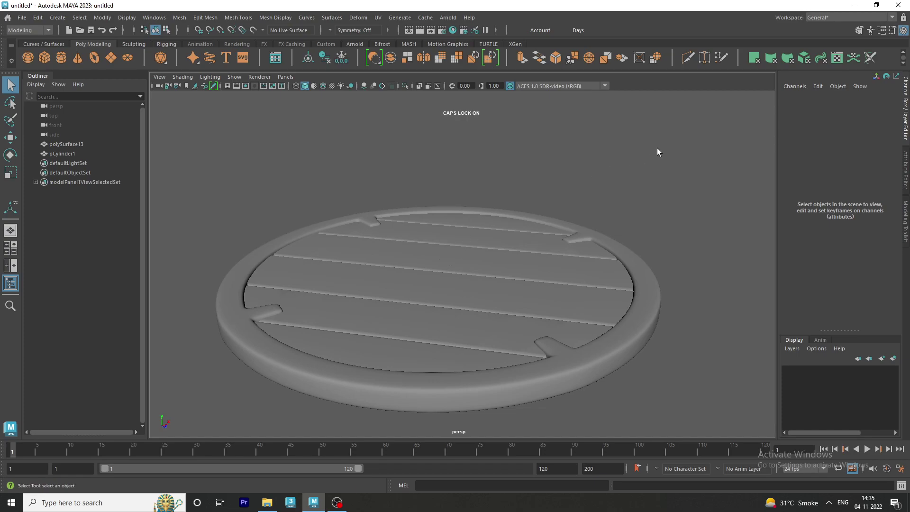
pyautogui.moveTo(625, 243)
pyautogui.keyDown('alt'); pyautogui.mouseDown()
pyautogui.moveTo(546, 278)
pyautogui.moveTo(586, 320)
pyautogui.moveTo(358, 249)
pyautogui.mouseUp(); pyautogui.keyUp('alt')
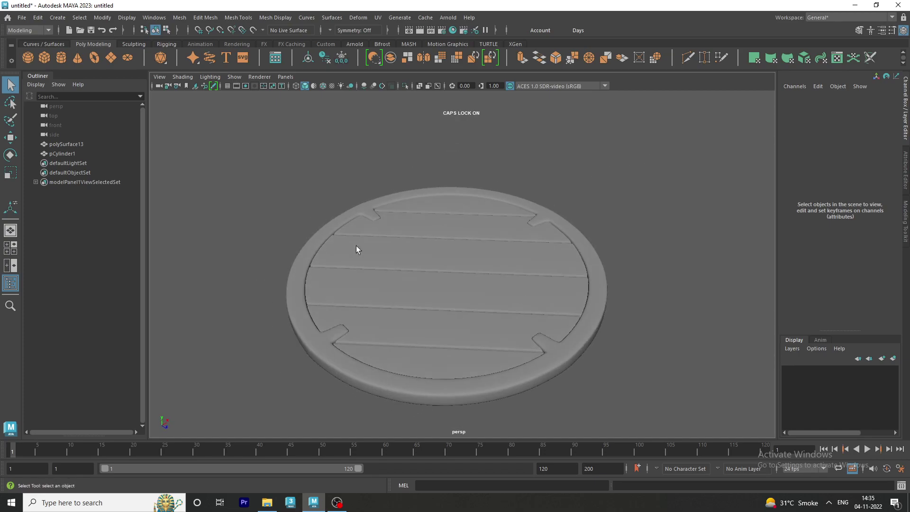
pyautogui.moveTo(252, 157); pyautogui.dragTo(666, 417)
pyautogui.click(226, 85)
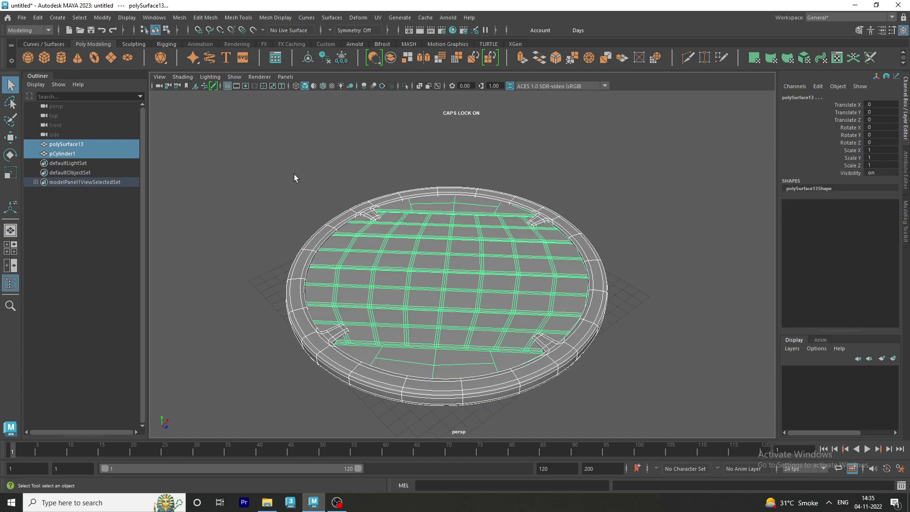
pyautogui.keyDown('alt'); pyautogui.moveTo(294, 175); pyautogui.dragTo(296, 167); pyautogui.keyUp('alt')
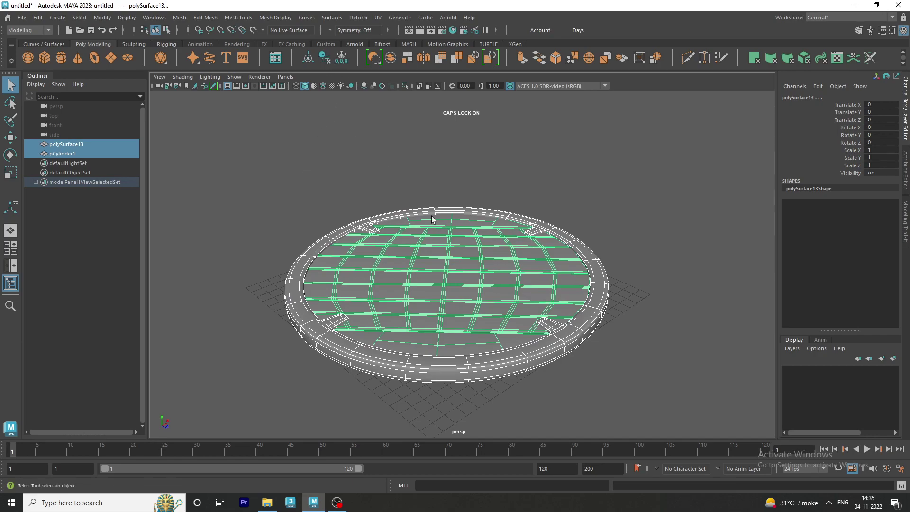
# Combine the shield pieces into pCylinder2 and delete its history
pyautogui.keyDown('shift'); pyautogui.moveTo(451, 257); pyautogui.dragTo(430, 422, button='right'); pyautogui.keyUp('shift')
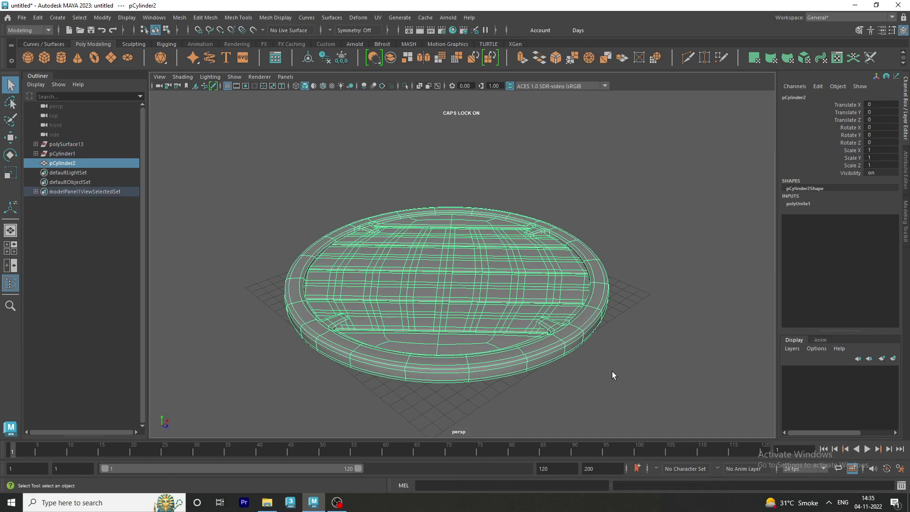
pyautogui.hotkey('alt', 'shift', 'd')
pyautogui.click(353, 139)
pyautogui.moveTo(561, 281)
pyautogui.keyDown('alt'); pyautogui.mouseDown()
pyautogui.moveTo(542, 336)
pyautogui.moveTo(457, 268)
pyautogui.moveTo(496, 272)
pyautogui.mouseUp(); pyautogui.keyUp('alt')
pyautogui.click(544, 311)
pyautogui.click(632, 296)
# Make the top view solid and enable lighting in the top, front and side views
pyautogui.press('space')
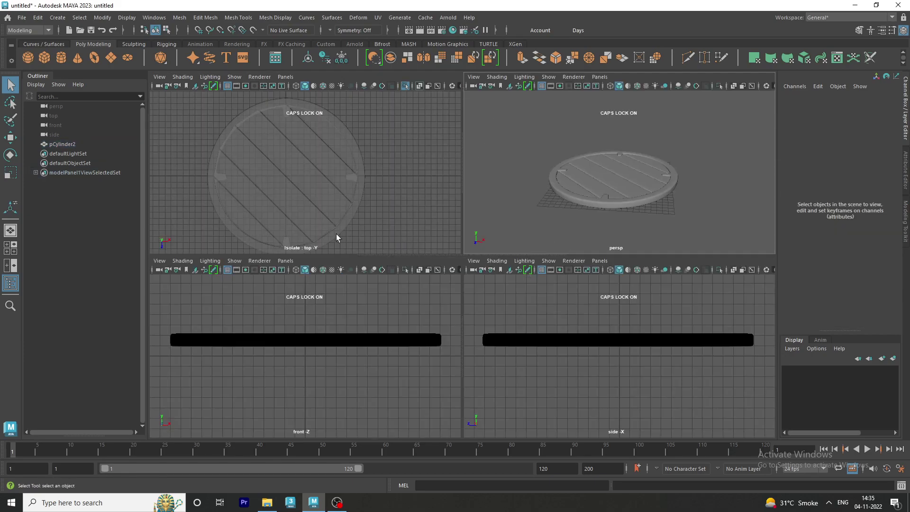
pyautogui.click(184, 77)
pyautogui.click(223, 173)
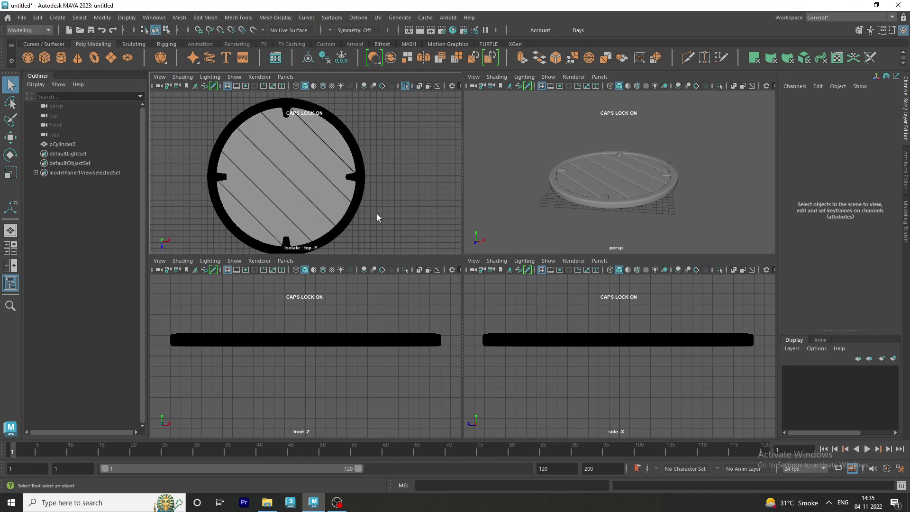
pyautogui.click(209, 77)
pyautogui.click(212, 143)
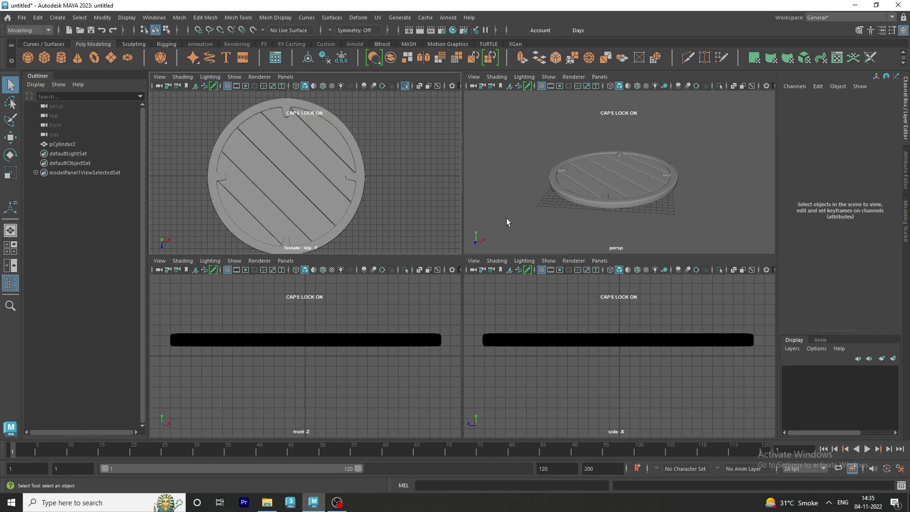
pyautogui.click(210, 261)
pyautogui.click(209, 326)
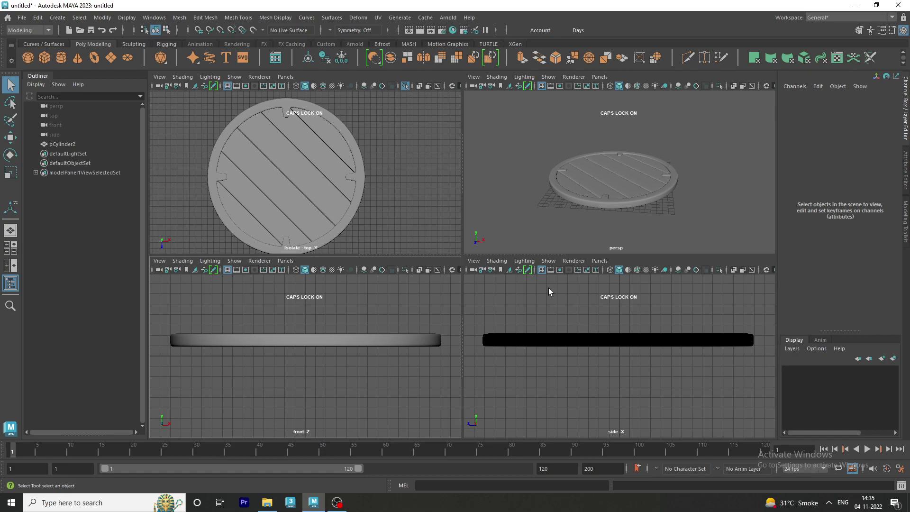
pyautogui.click(519, 261)
pyautogui.click(520, 327)
pyautogui.press('space')
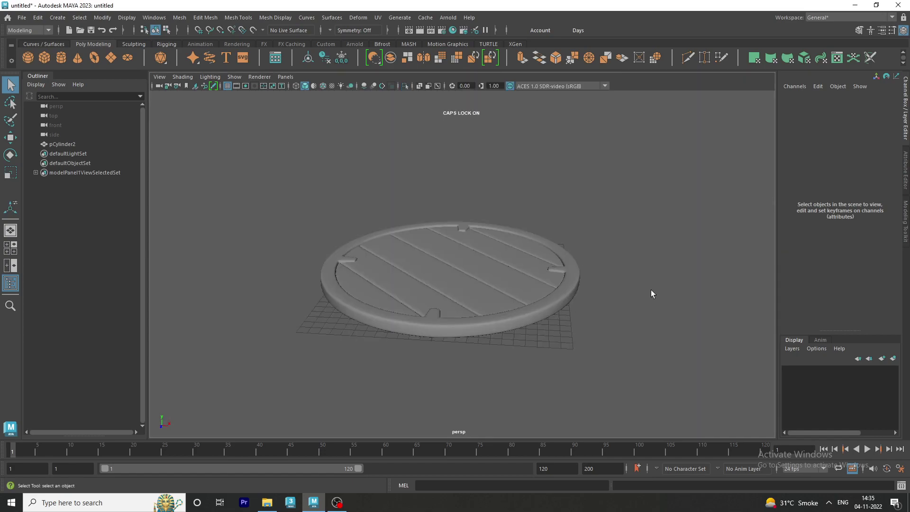
pyautogui.moveTo(650, 289)
pyautogui.keyDown('alt'); pyautogui.mouseDown()
pyautogui.moveTo(625, 320)
pyautogui.moveTo(625, 352)
pyautogui.moveTo(635, 288)
pyautogui.moveTo(563, 298)
pyautogui.moveTo(658, 299)
pyautogui.moveTo(524, 301)
pyautogui.moveTo(524, 280)
pyautogui.moveTo(554, 296)
pyautogui.mouseUp(); pyautogui.keyUp('alt')
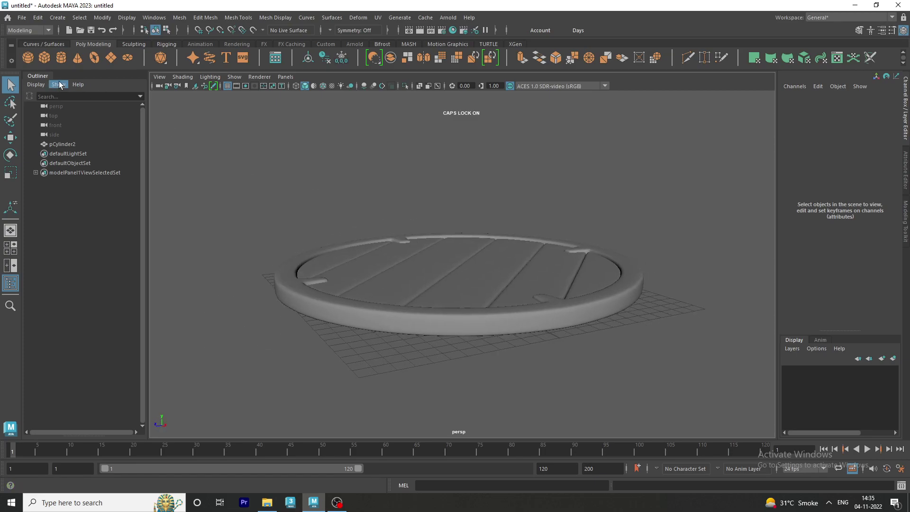
# Draw a polygon sphere at the shield centre in an x-ray top view
pyautogui.click(28, 57)
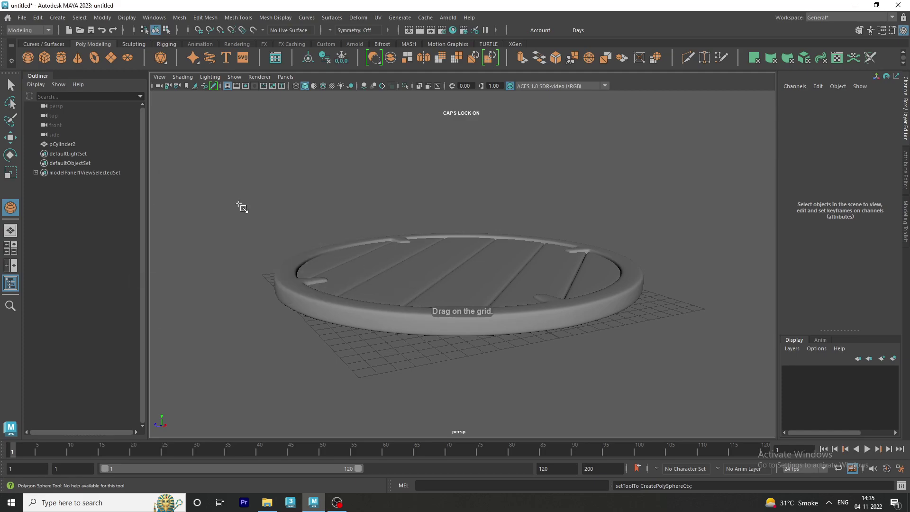
pyautogui.press('space')
pyautogui.press('space')
pyautogui.click(182, 76)
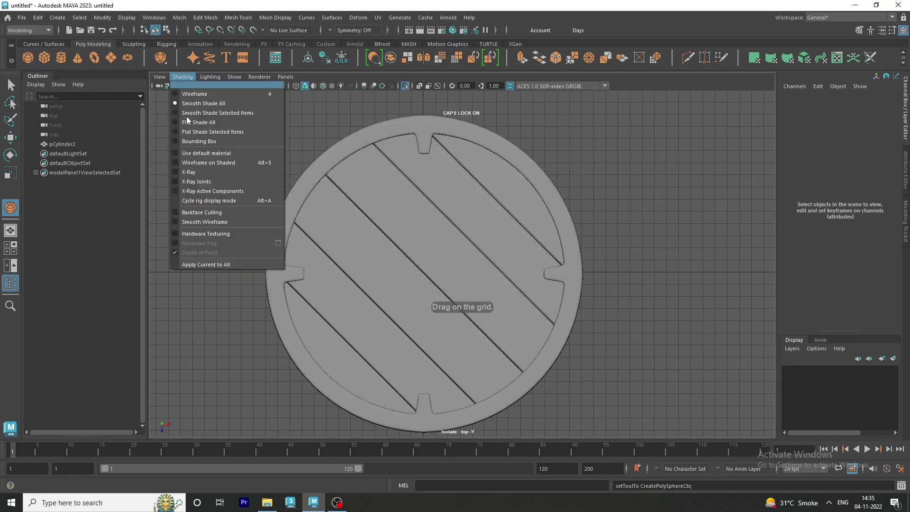
pyautogui.click(188, 172)
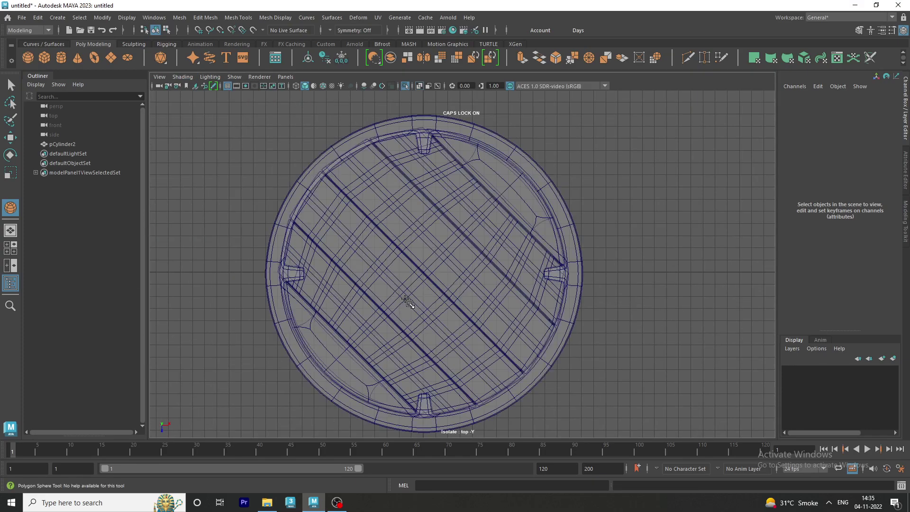
pyautogui.moveTo(424, 273); pyautogui.dragTo(472, 274)
pyautogui.press('space')
pyautogui.press('space')
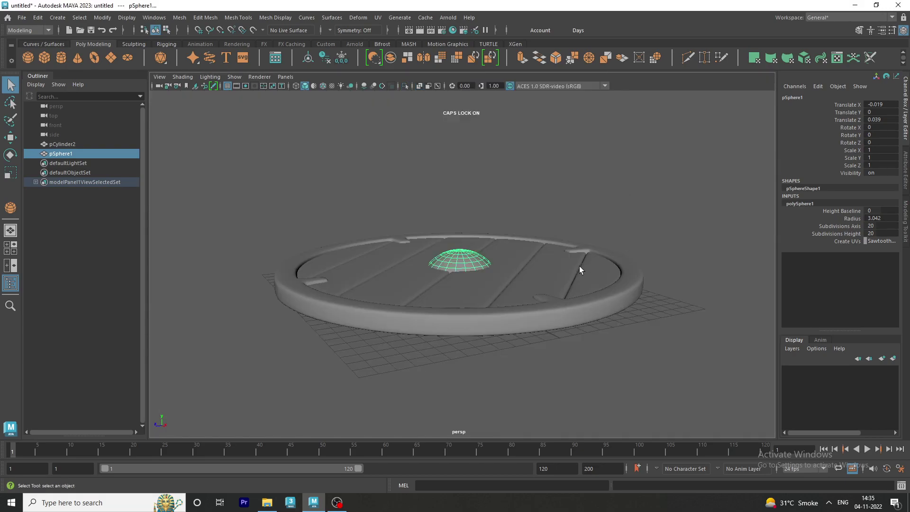
pyautogui.moveTo(579, 266)
pyautogui.keyDown('alt'); pyautogui.mouseDown()
pyautogui.moveTo(480, 229)
pyautogui.moveTo(479, 239)
pyautogui.moveTo(463, 236)
pyautogui.mouseUp(); pyautogui.keyUp('alt')
# Raise the sphere above the shield and switch to the front view
pyautogui.press('w')
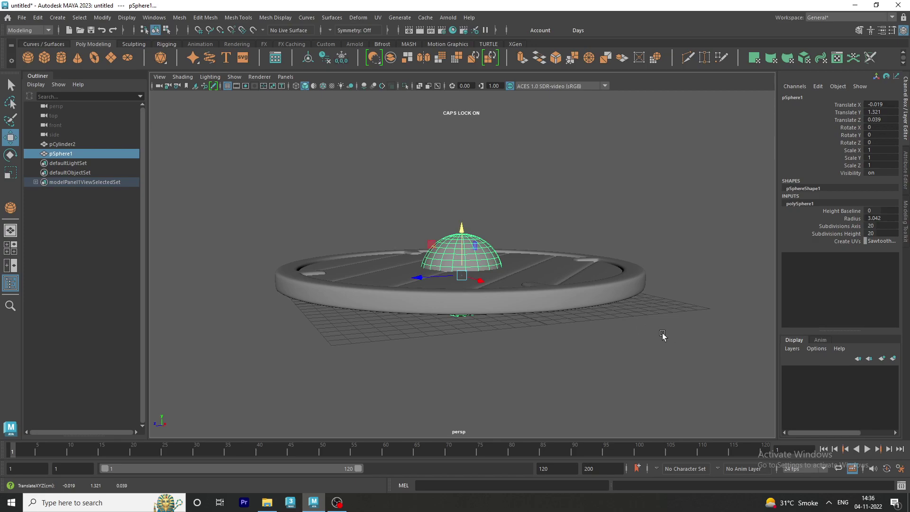
pyautogui.click(10, 85)
pyautogui.keyDown('alt'); pyautogui.moveTo(339, 142); pyautogui.dragTo(341, 185); pyautogui.keyUp('alt')
pyautogui.press('space')
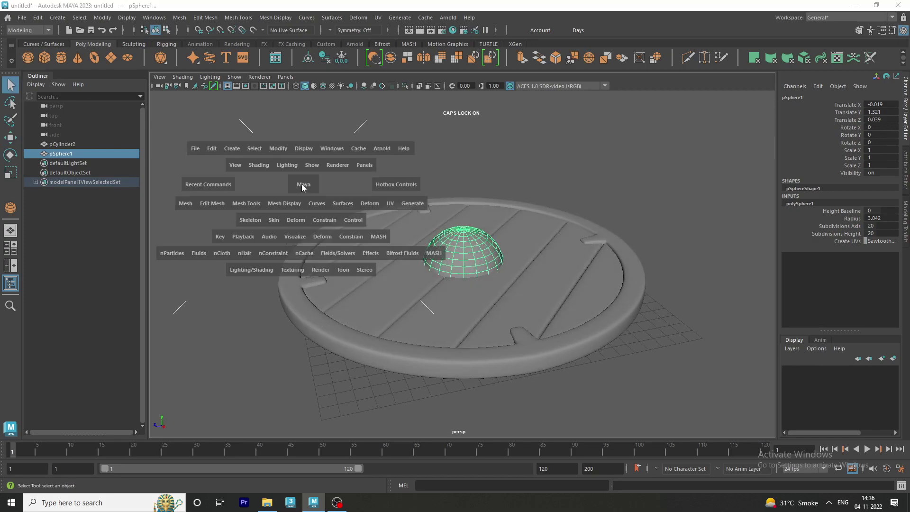
pyautogui.press('space')
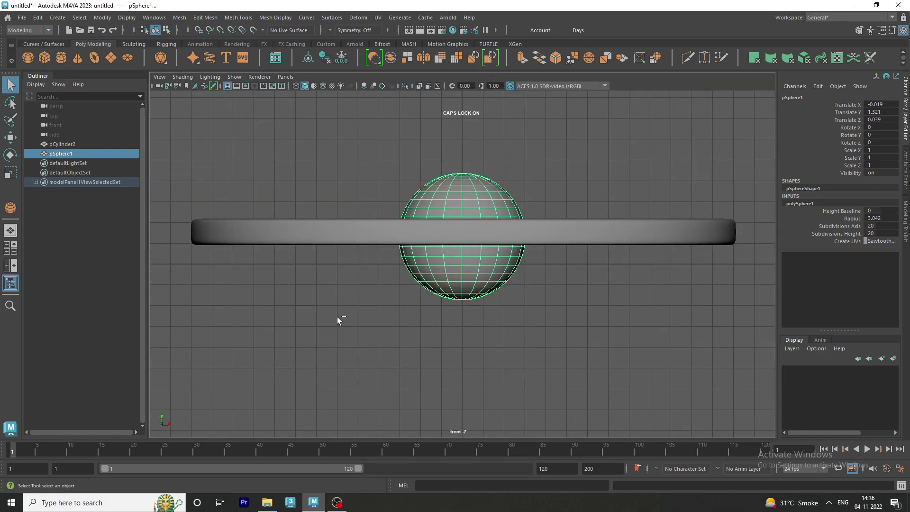
# Isolate the sphere and delete its lower-half faces, leaving a dome
pyautogui.hotkey('ctrl', '1')
pyautogui.moveTo(428, 260); pyautogui.dragTo(426, 248, button='right')
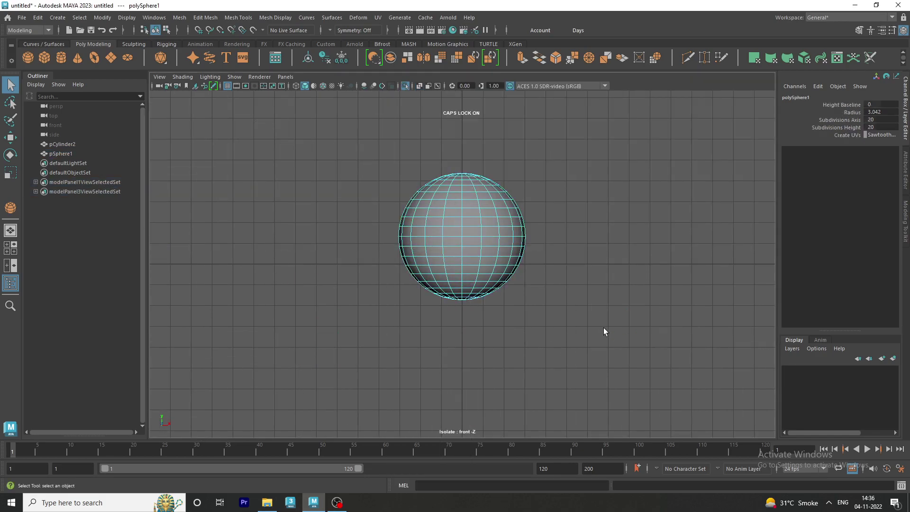
pyautogui.moveTo(604, 328); pyautogui.dragTo(337, 243)
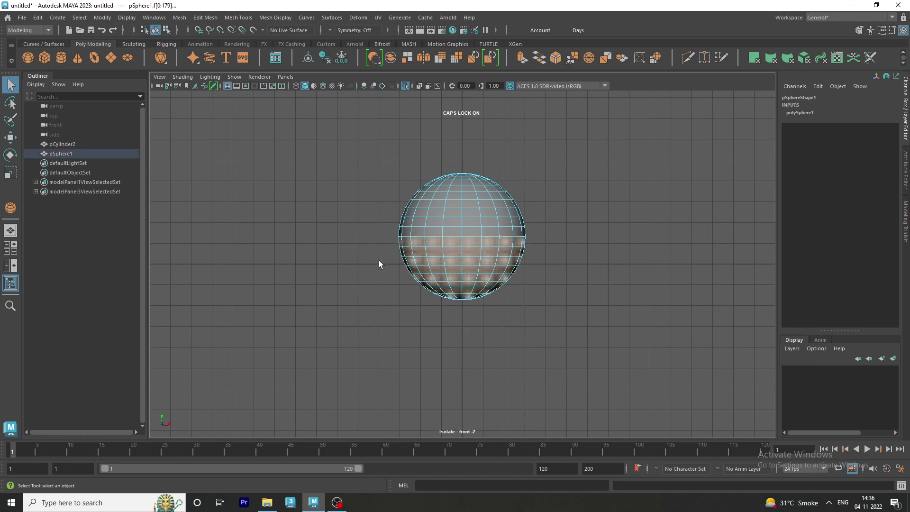
pyautogui.press('Delete')
pyautogui.hotkey('ctrl', '1')
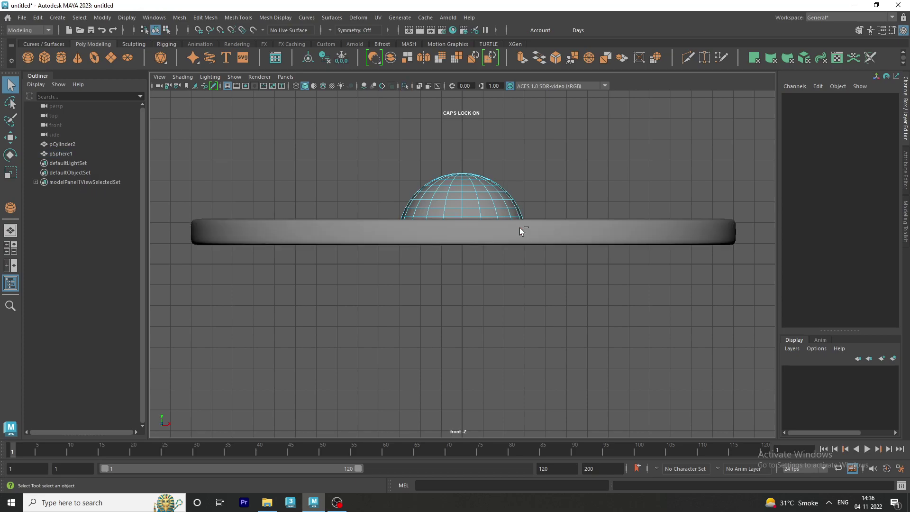
pyautogui.press('space')
pyautogui.press('space')
# Raise the dome higher above the shield
pyautogui.moveTo(676, 205)
pyautogui.keyDown('alt'); pyautogui.mouseDown()
pyautogui.moveTo(673, 218)
pyautogui.moveTo(583, 215)
pyautogui.moveTo(648, 219)
pyautogui.mouseUp(); pyautogui.keyUp('alt')
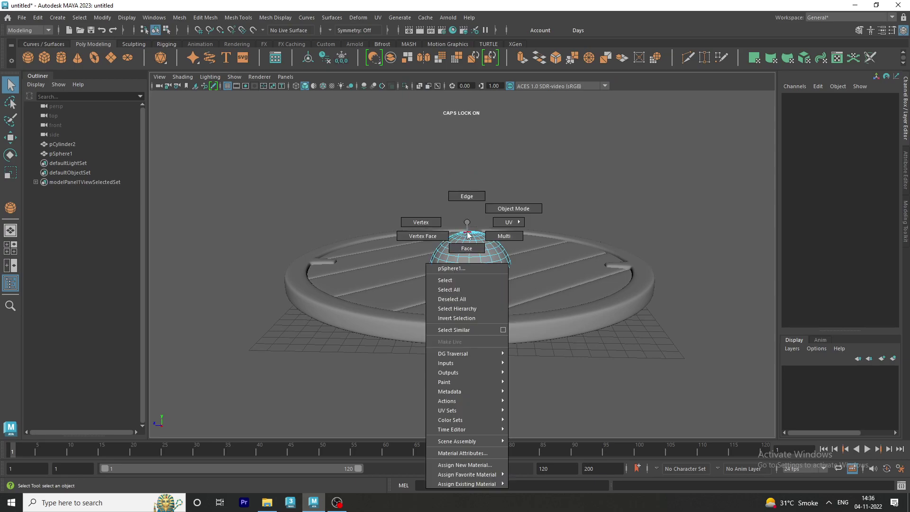
pyautogui.moveTo(467, 233); pyautogui.dragTo(539, 177, button='right')
pyautogui.click(538, 177)
pyautogui.scroll(3, 478, 246)
pyautogui.click(479, 247)
pyautogui.press('w')
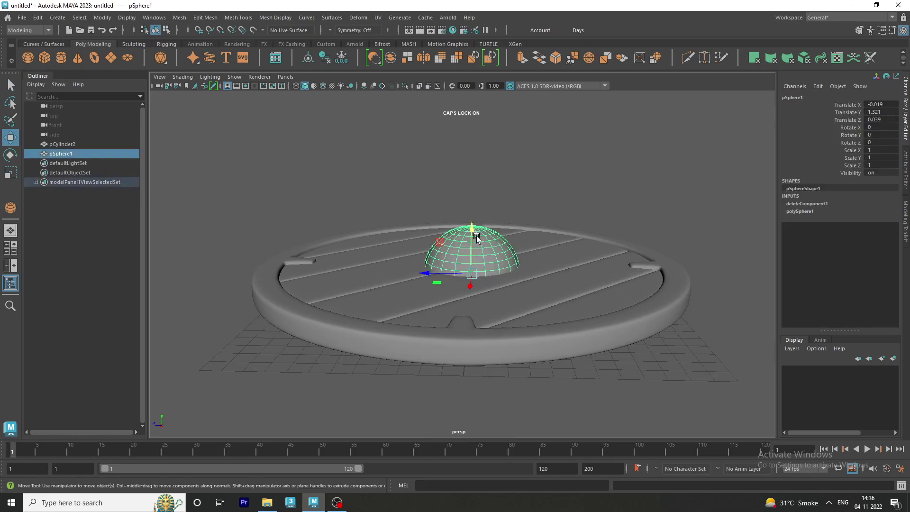
pyautogui.moveTo(474, 235); pyautogui.dragTo(475, 189)
pyautogui.scroll(3, 463, 228)
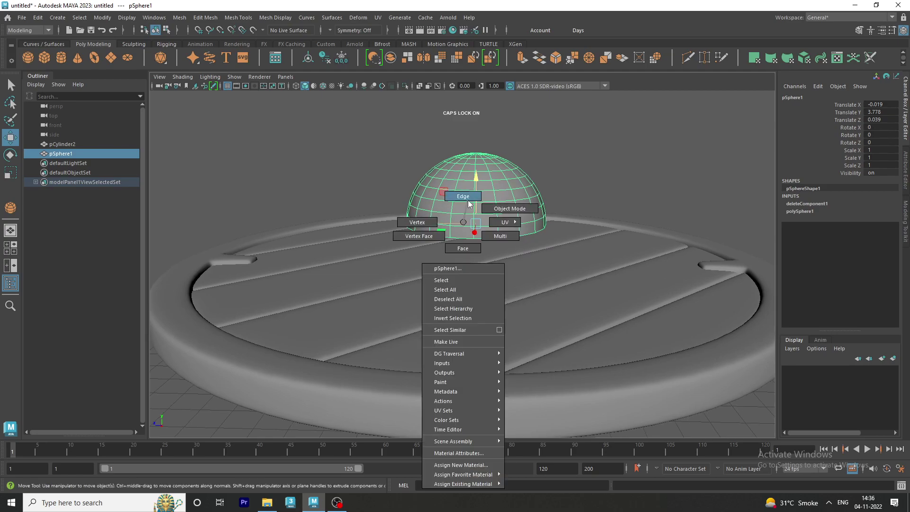
# Extrude the dome's bottom edge loop and scale it outward into a brim
pyautogui.moveTo(462, 229); pyautogui.dragTo(455, 237, button='right')
pyautogui.doubleClick(467, 239)
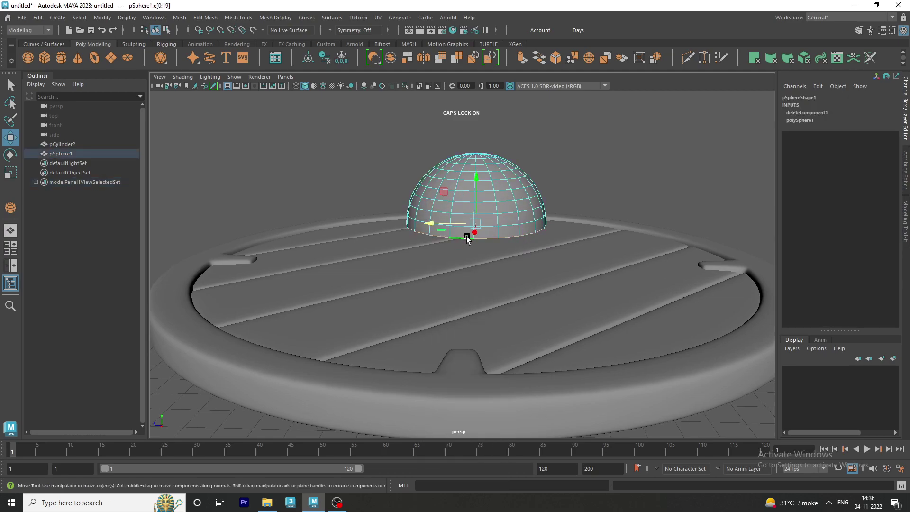
pyautogui.click(521, 57)
pyautogui.keyDown('alt'); pyautogui.moveTo(474, 284); pyautogui.dragTo(474, 308); pyautogui.keyUp('alt')
pyautogui.click(11, 173)
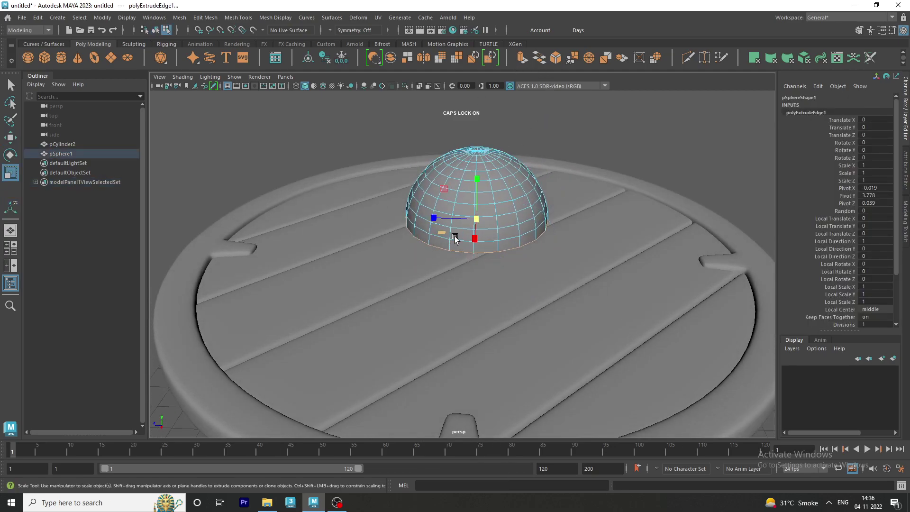
pyautogui.moveTo(481, 222); pyautogui.dragTo(510, 245)
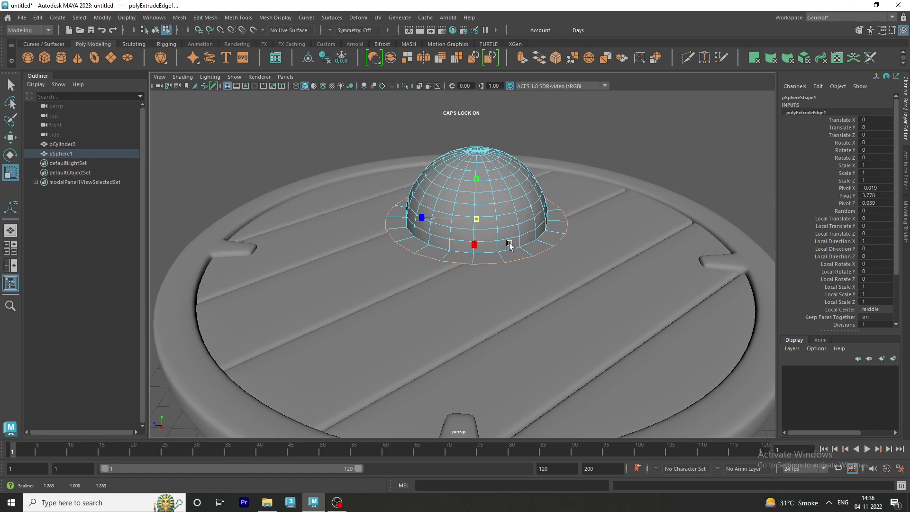
# Extrude the brim's outer edge again and pull it down into a skirt
pyautogui.click(522, 58)
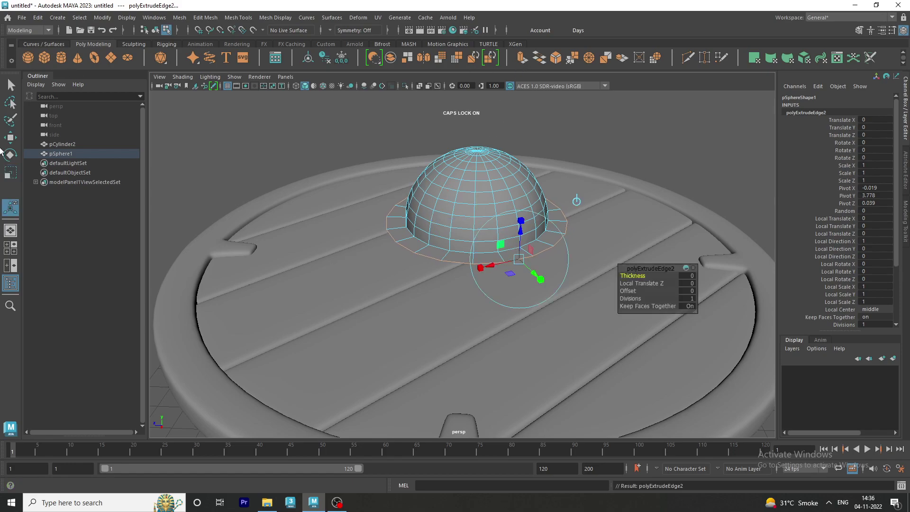
pyautogui.press('w')
pyautogui.moveTo(476, 181); pyautogui.dragTo(476, 195)
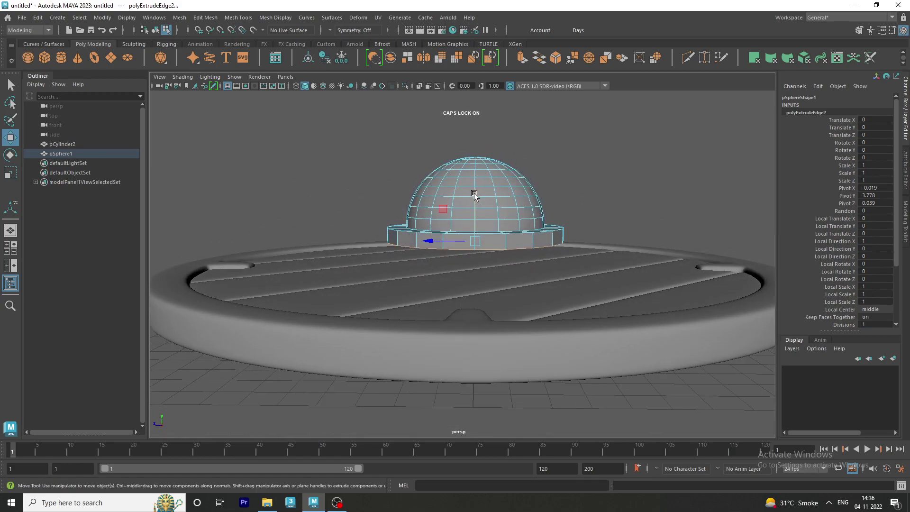
pyautogui.click(544, 167)
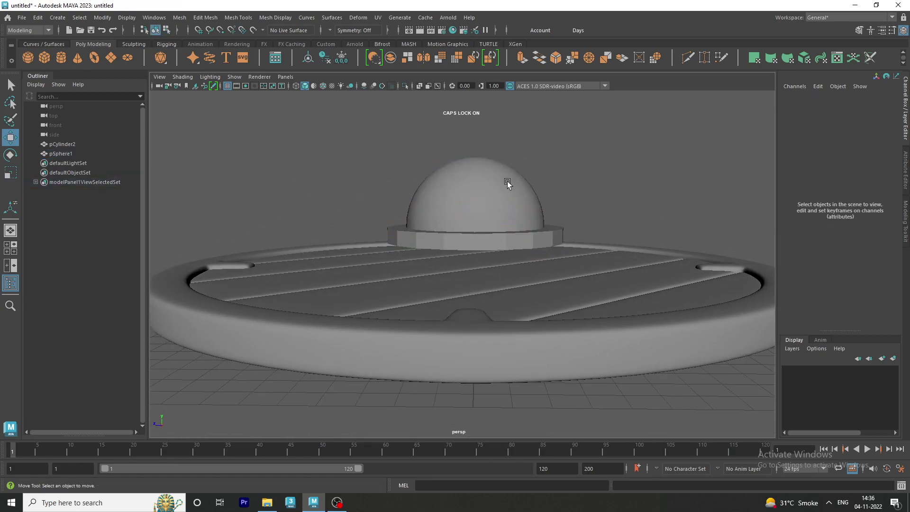
pyautogui.keyDown('alt'); pyautogui.moveTo(507, 181); pyautogui.dragTo(542, 238); pyautogui.keyUp('alt')
# Bevel the brim's edge loop at a 0.2 fraction
pyautogui.click(480, 206)
pyautogui.moveTo(480, 207); pyautogui.dragTo(480, 185, button='right')
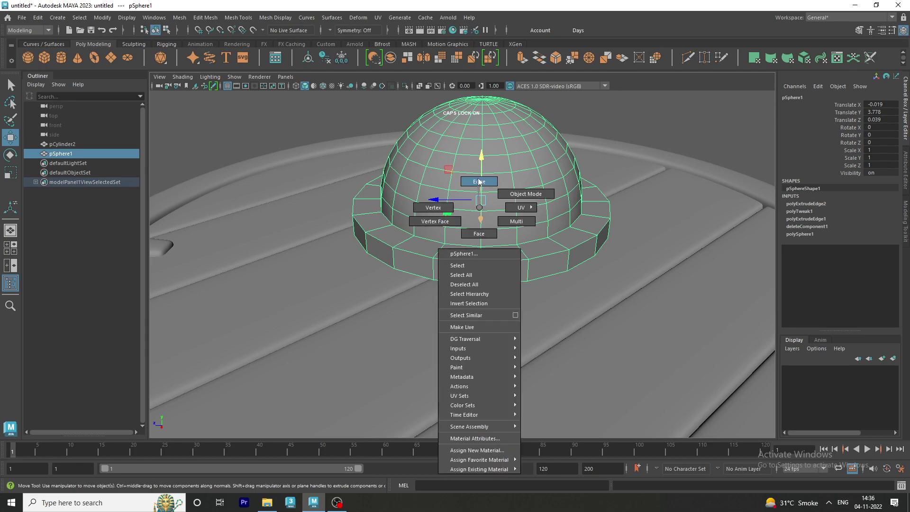
pyautogui.click(448, 246)
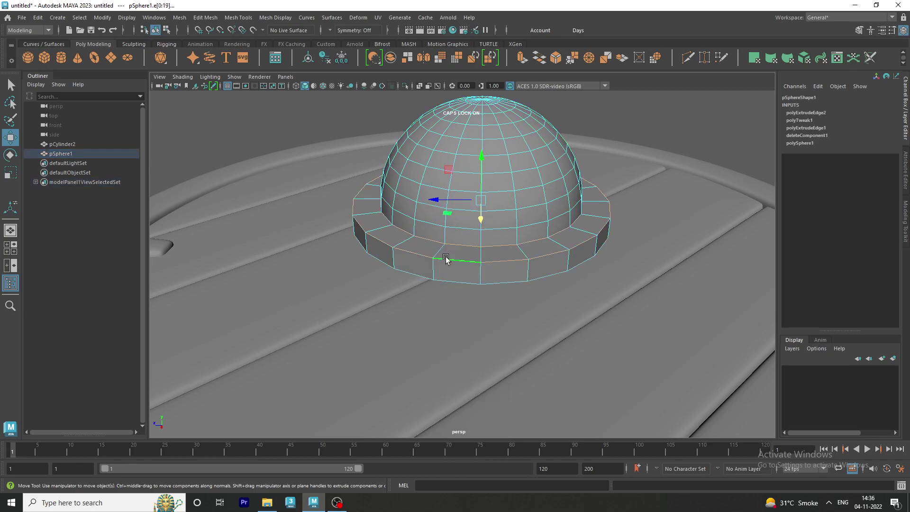
pyautogui.hotkey('ctrl', 'b')
pyautogui.click(664, 276)
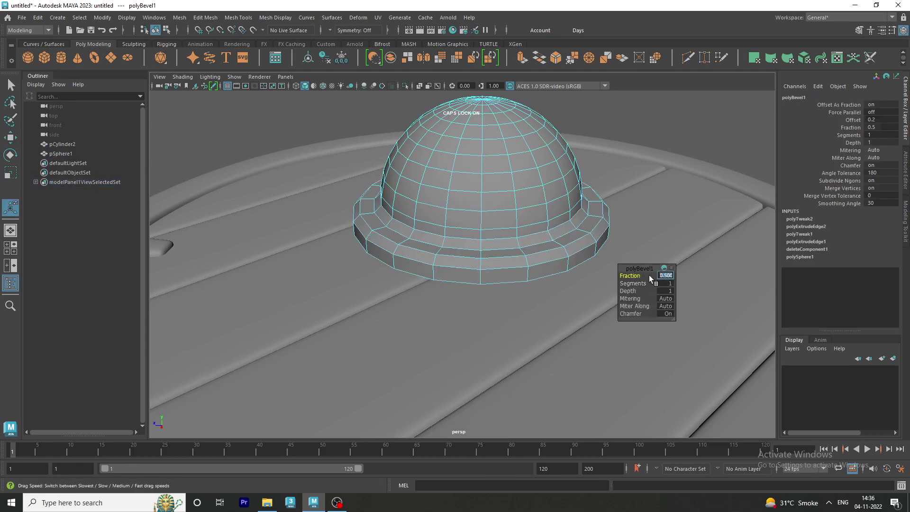
pyautogui.write('0.2')
pyautogui.press('Return')
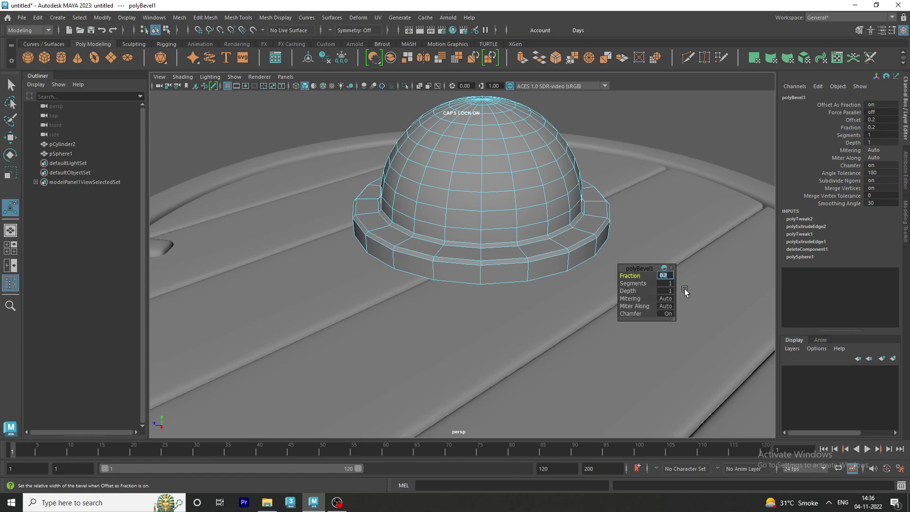
# Set the brim bevel to 2 segments and a 0.3 fraction
pyautogui.click(671, 283)
pyautogui.write('2')
pyautogui.press('Return')
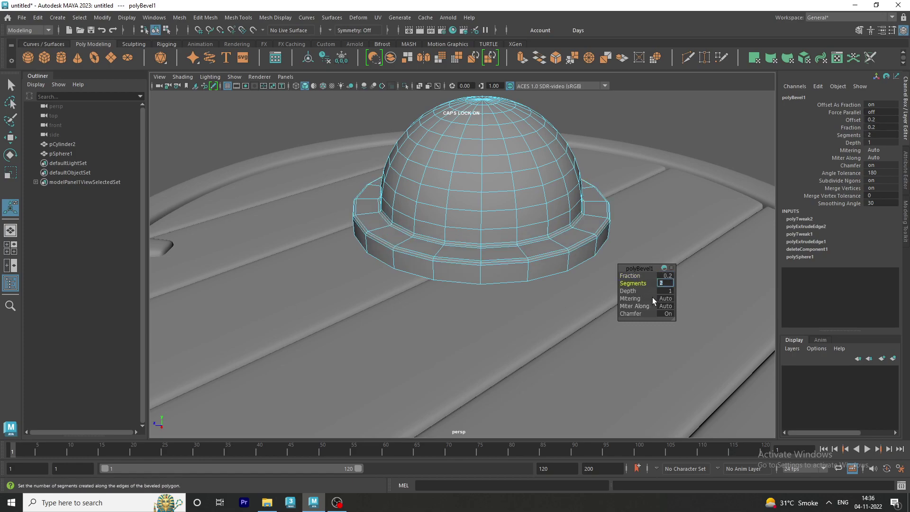
pyautogui.click(670, 276)
pyautogui.write('3')
pyautogui.press('Return')
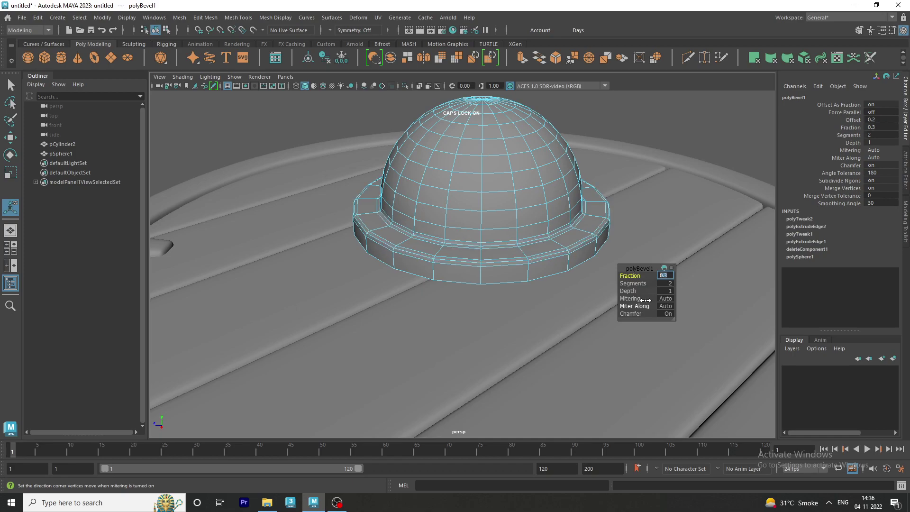
pyautogui.moveTo(503, 193); pyautogui.dragTo(545, 172, button='right')
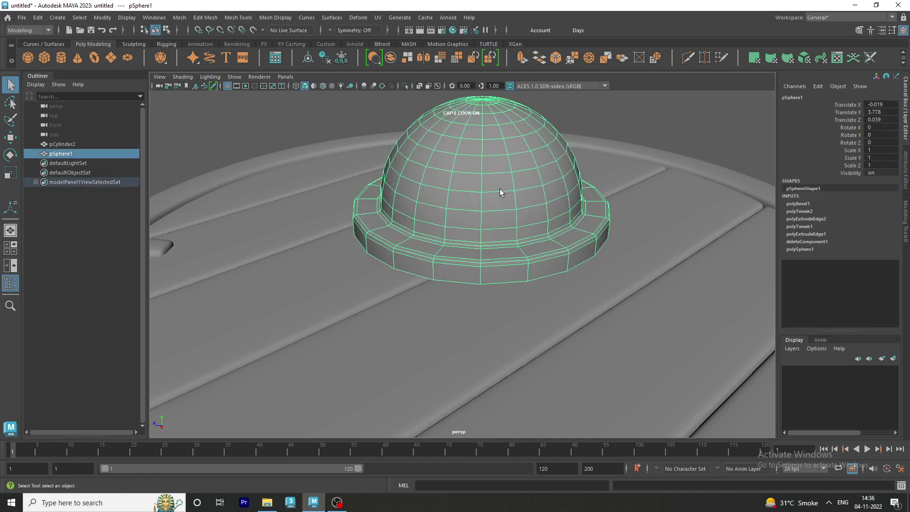
# Lower the dome closer to the shield in the front view
pyautogui.click(620, 166)
pyautogui.scroll(-5, 620, 166)
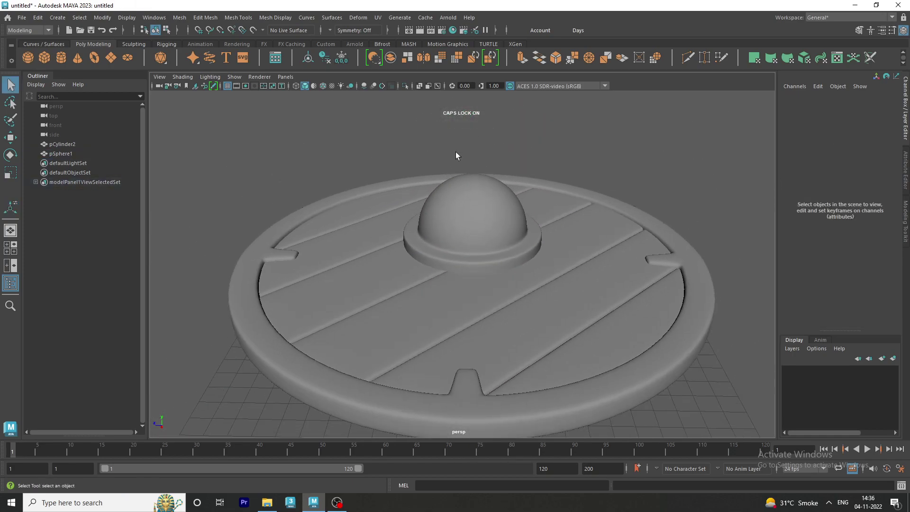
pyautogui.moveTo(456, 151)
pyautogui.keyDown('alt'); pyautogui.mouseDown()
pyautogui.moveTo(457, 204)
pyautogui.moveTo(459, 163)
pyautogui.mouseUp(); pyautogui.keyUp('alt')
pyautogui.click(394, 227)
pyautogui.press('space')
pyautogui.press('space')
pyautogui.press('w')
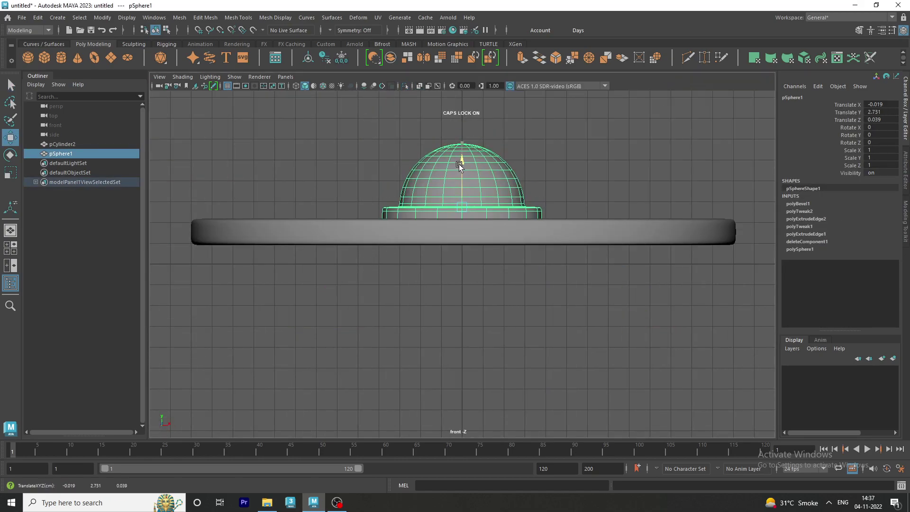
pyautogui.press('space')
pyautogui.press('space')
pyautogui.click(687, 154)
# Shrink the dome slightly
pyautogui.keyDown('alt'); pyautogui.moveTo(516, 189); pyautogui.dragTo(538, 152); pyautogui.keyUp('alt')
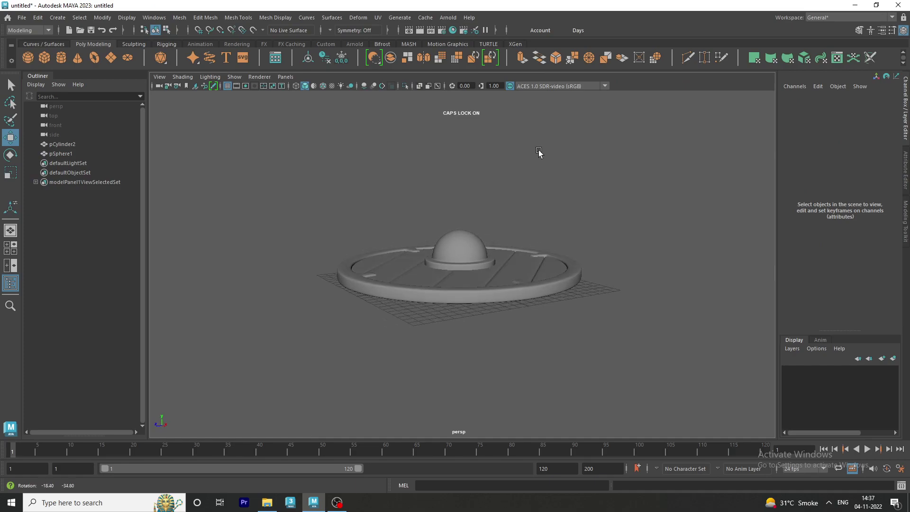
pyautogui.scroll(3, 568, 254)
pyautogui.scroll(2, 457, 234)
pyautogui.click(445, 225)
pyautogui.keyDown('alt'); pyautogui.moveTo(444, 223); pyautogui.dragTo(453, 249); pyautogui.keyUp('alt')
pyautogui.press('r')
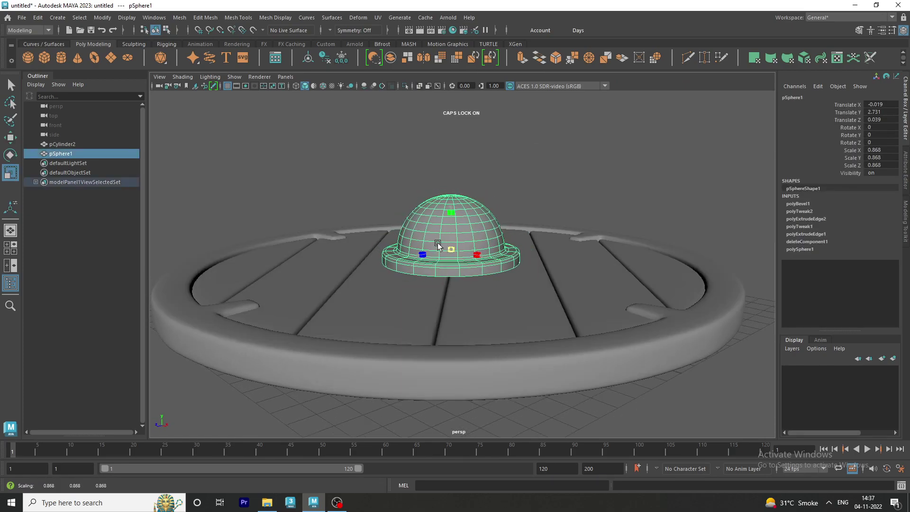
pyautogui.click(538, 152)
# Raise the dome slightly along Y in the front view
pyautogui.moveTo(463, 209)
pyautogui.keyDown('alt'); pyautogui.mouseDown()
pyautogui.moveTo(456, 290)
pyautogui.moveTo(459, 254)
pyautogui.moveTo(406, 264)
pyautogui.mouseUp(); pyautogui.keyUp('alt')
pyautogui.press('space')
pyautogui.press('space')
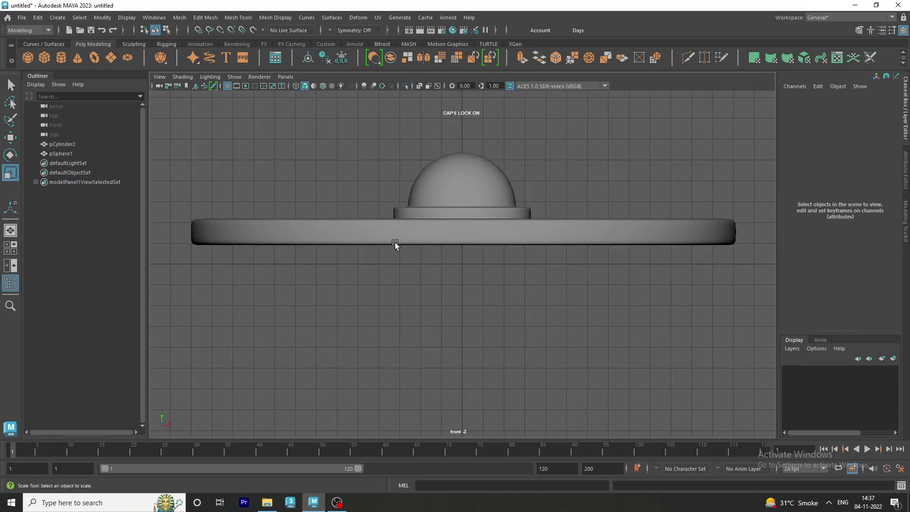
pyautogui.click(445, 184)
pyautogui.press('w')
pyautogui.moveTo(457, 167); pyautogui.dragTo(456, 170)
pyautogui.press('space')
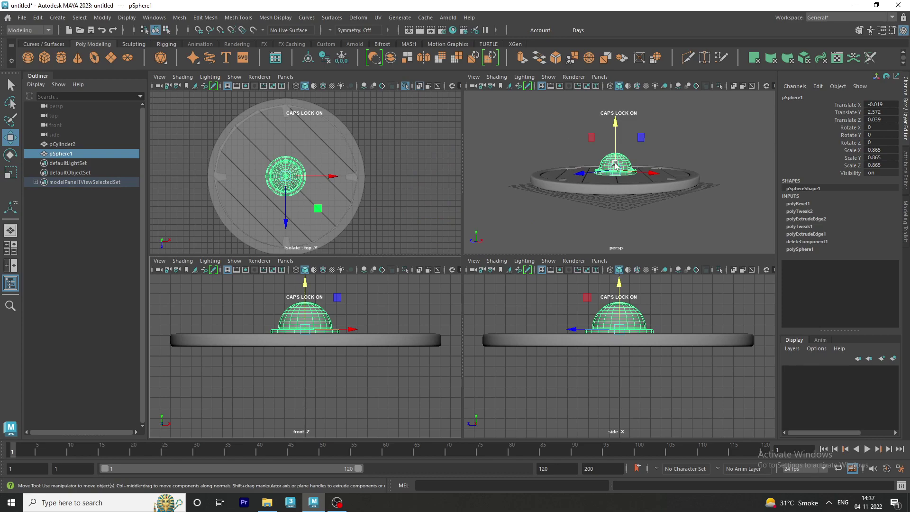
pyautogui.press('space')
pyautogui.click(532, 238)
# Combine the dome and shield into pCylinder3 and delete its history
pyautogui.moveTo(532, 238)
pyautogui.keyDown('alt'); pyautogui.mouseDown()
pyautogui.moveTo(490, 256)
pyautogui.moveTo(404, 244)
pyautogui.mouseUp(); pyautogui.keyUp('alt')
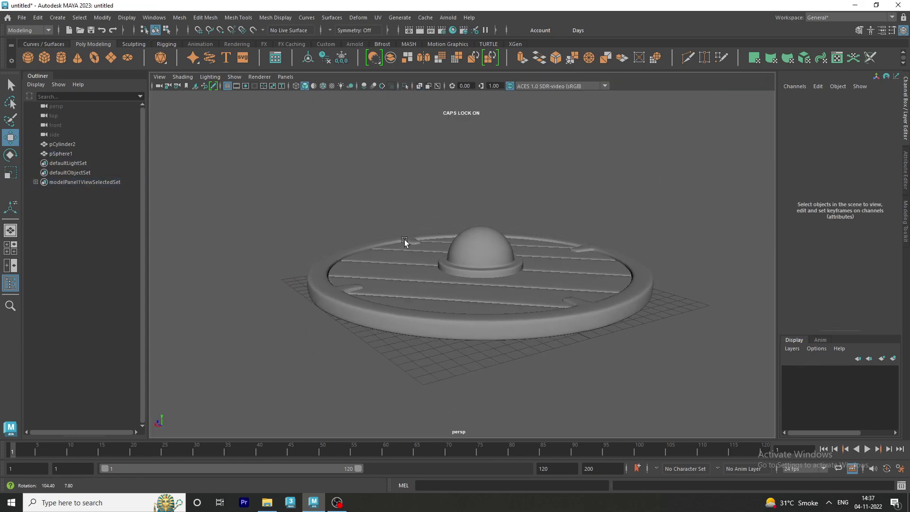
pyautogui.moveTo(502, 272)
pyautogui.keyDown('alt'); pyautogui.mouseDown()
pyautogui.moveTo(456, 280)
pyautogui.moveTo(488, 288)
pyautogui.moveTo(641, 264)
pyautogui.moveTo(513, 290)
pyautogui.moveTo(652, 272)
pyautogui.moveTo(461, 276)
pyautogui.moveTo(517, 287)
pyautogui.moveTo(433, 272)
pyautogui.mouseUp(); pyautogui.keyUp('alt')
pyautogui.keyDown('alt'); pyautogui.moveTo(433, 272); pyautogui.dragTo(585, 327, button='right'); pyautogui.keyUp('alt')
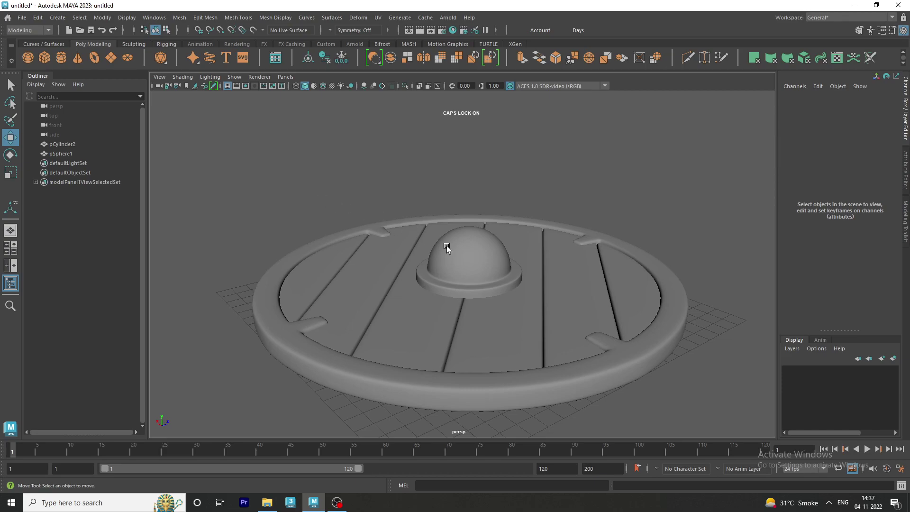
pyautogui.keyDown('alt'); pyautogui.moveTo(615, 303); pyautogui.dragTo(553, 252, button='right'); pyautogui.keyUp('alt')
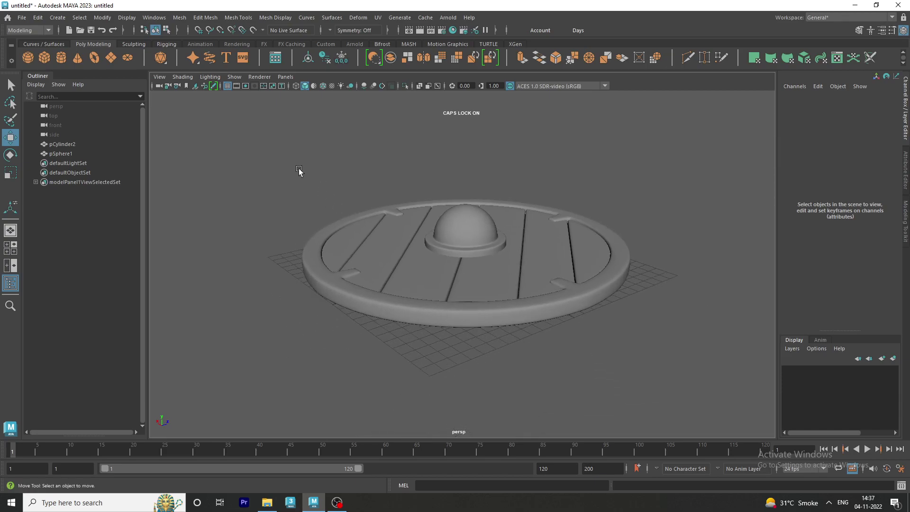
pyautogui.moveTo(394, 231); pyautogui.dragTo(570, 308)
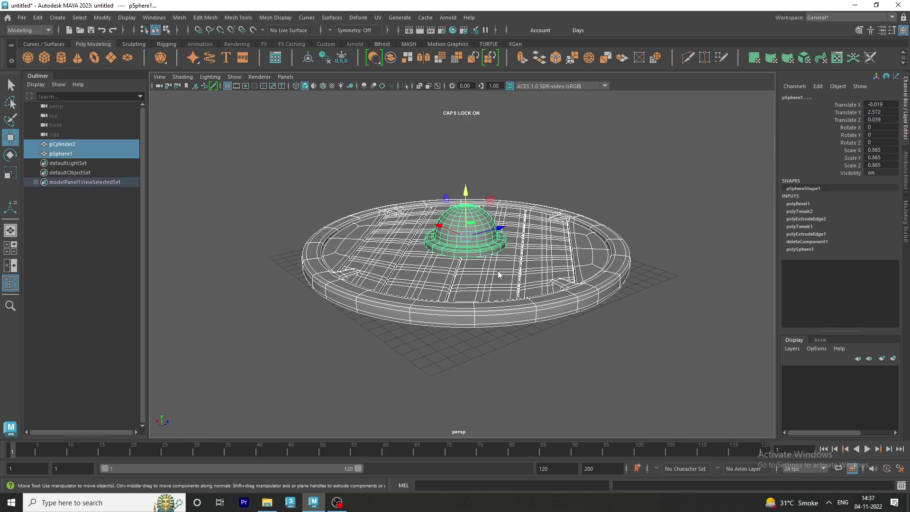
pyautogui.keyDown('shift'); pyautogui.moveTo(498, 274); pyautogui.dragTo(478, 438, button='right'); pyautogui.keyUp('shift')
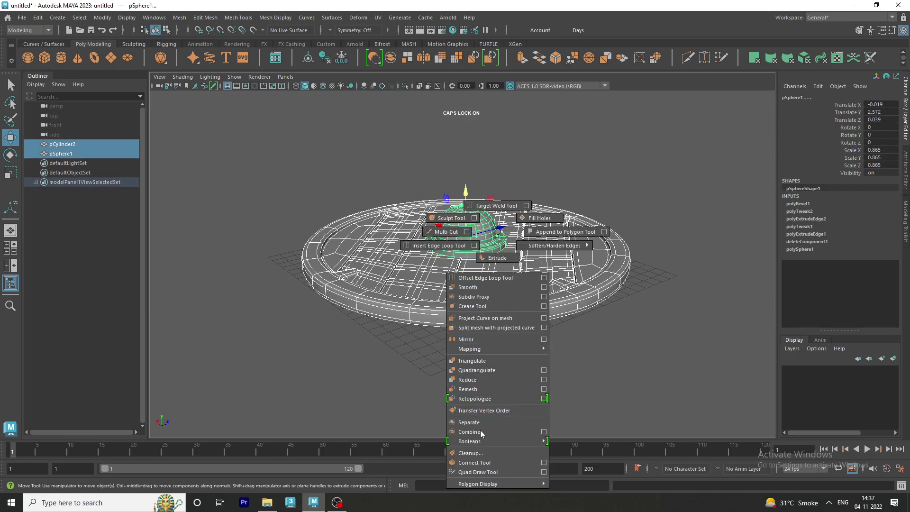
pyautogui.click(324, 61)
pyautogui.click(323, 162)
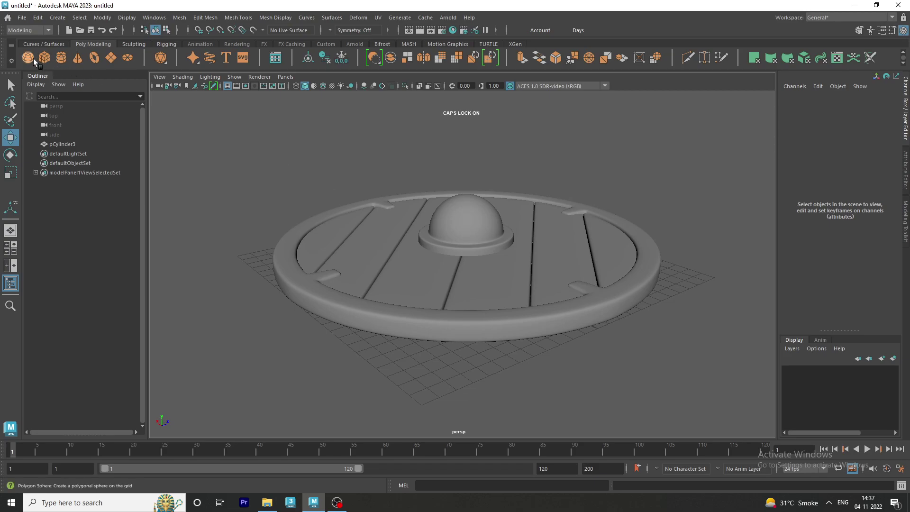
# Create a polygon sphere near the shield's right rim and raise it along Y
pyautogui.press('space')
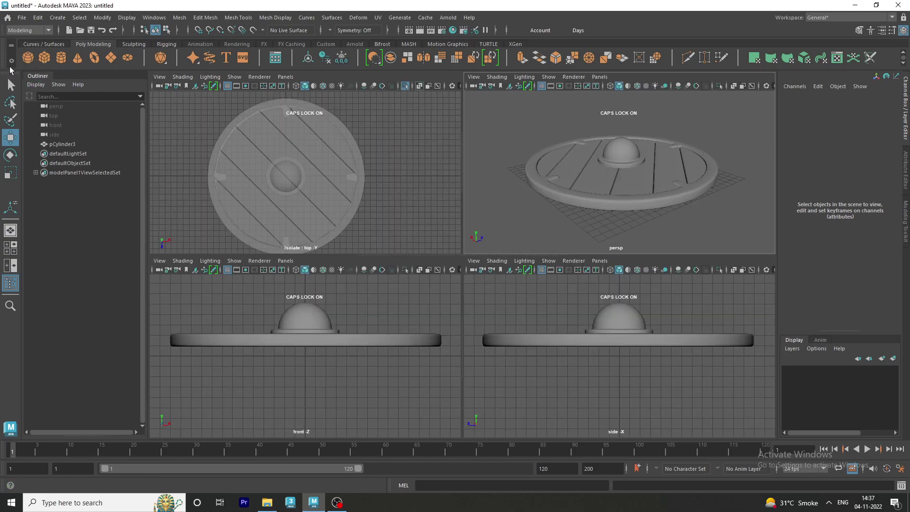
pyautogui.click(28, 57)
pyautogui.click(353, 179)
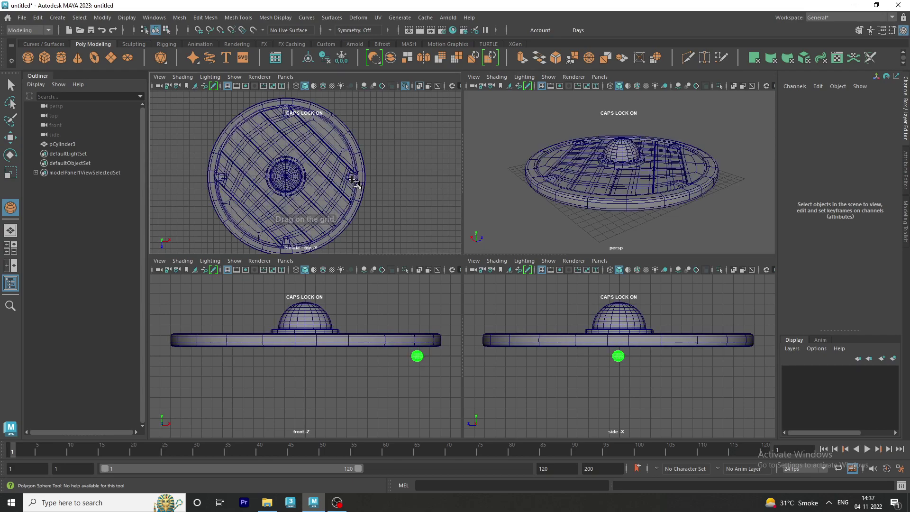
pyautogui.moveTo(359, 184); pyautogui.dragTo(358, 184)
pyautogui.click(12, 92)
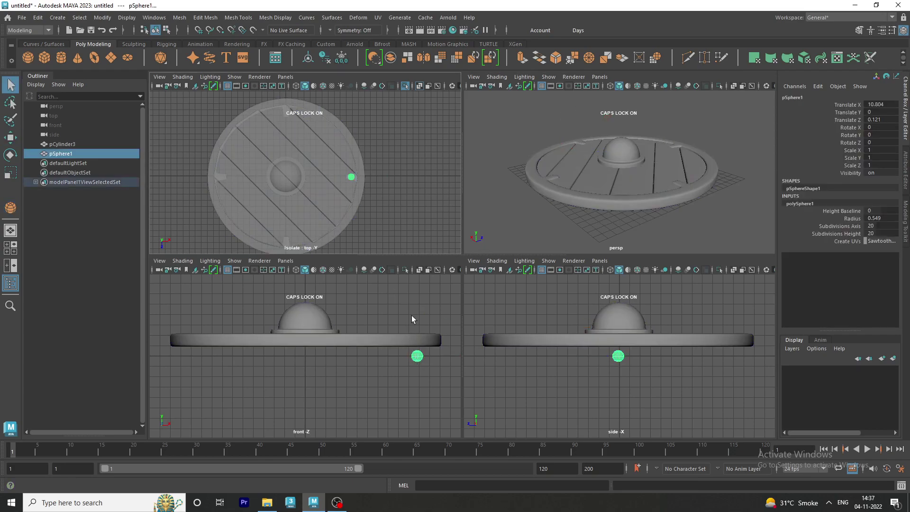
pyautogui.click(11, 138)
pyautogui.moveTo(427, 335); pyautogui.dragTo(422, 311)
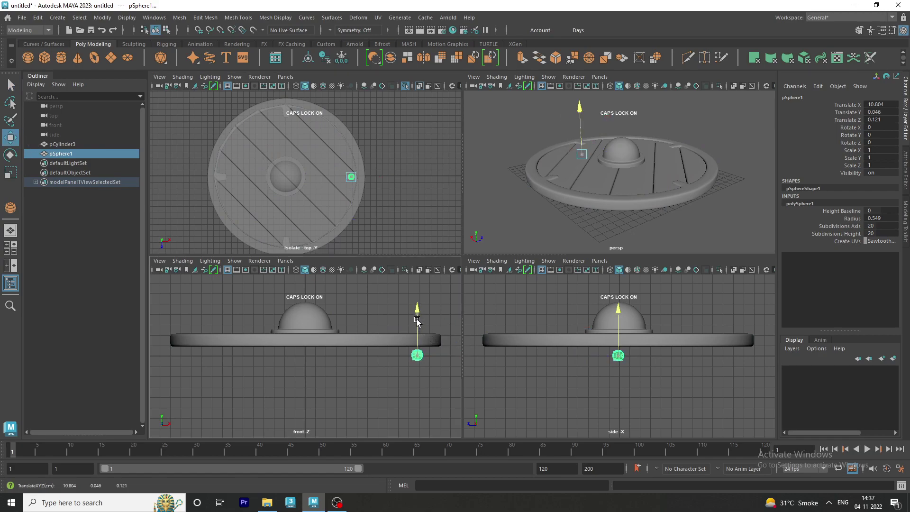
# Scale the sphere down to about 0.443 and lift it above the rim
pyautogui.scroll(2, 377, 198)
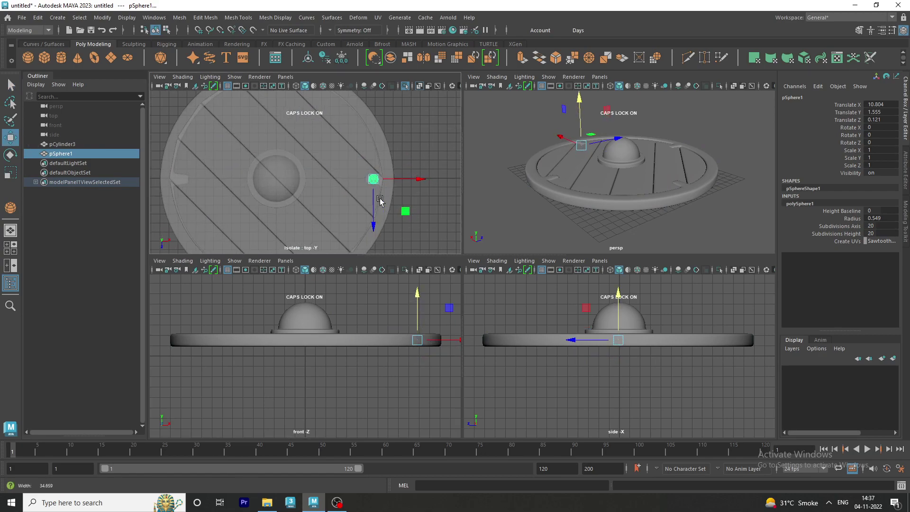
pyautogui.scroll(3, 370, 190)
pyautogui.scroll(3, 331, 170)
pyautogui.scroll(2, 317, 161)
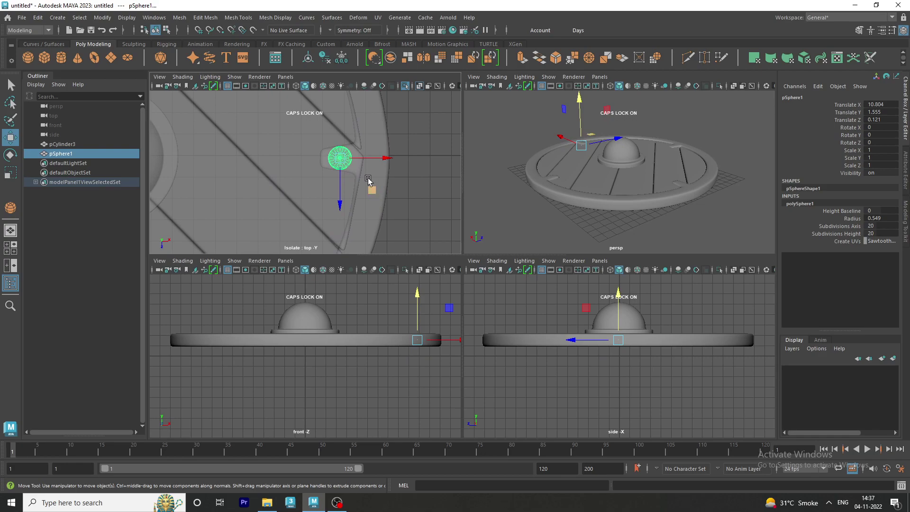
pyautogui.press('e')
pyautogui.press('r')
pyautogui.moveTo(346, 158)
pyautogui.mouseDown()
pyautogui.moveTo(333, 156)
pyautogui.moveTo(374, 158)
pyautogui.moveTo(330, 159)
pyautogui.mouseUp()
pyautogui.press('w')
pyautogui.press('r')
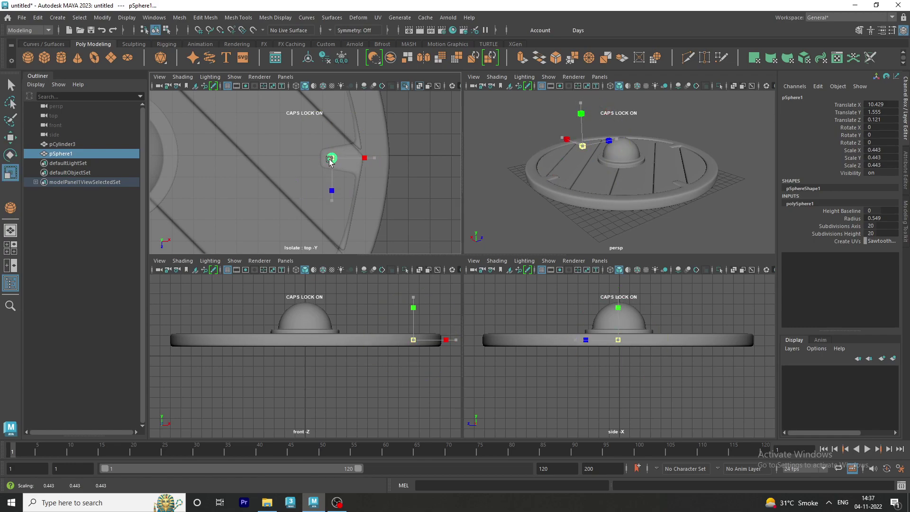
pyautogui.press('w')
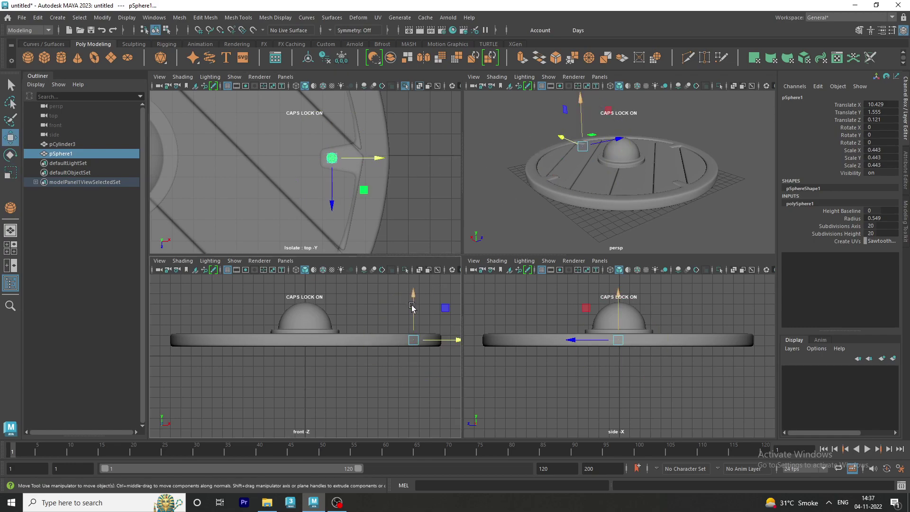
pyautogui.moveTo(411, 307); pyautogui.dragTo(411, 284)
# Lower the rivet sphere onto the tab at the shield's right rim
pyautogui.press('space')
pyautogui.keyDown('alt'); pyautogui.moveTo(401, 229); pyautogui.dragTo(485, 231); pyautogui.keyUp('alt')
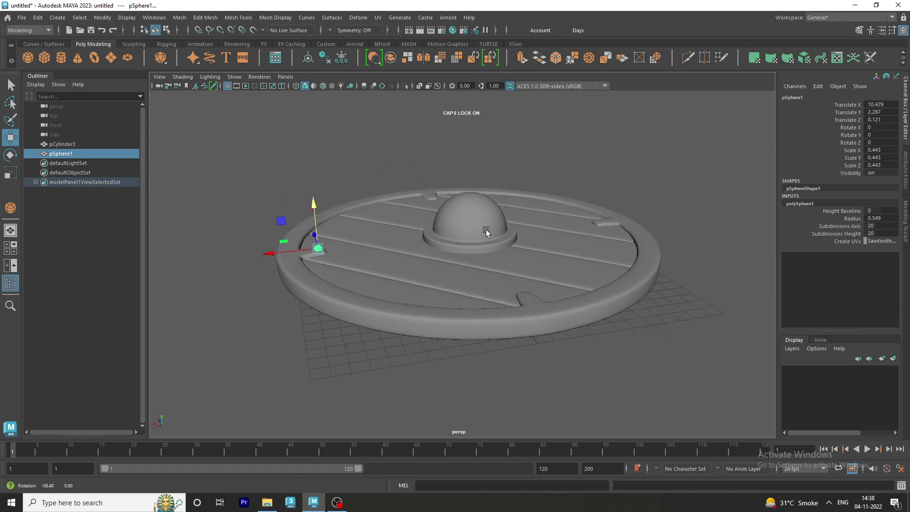
pyautogui.scroll(3, 440, 288)
pyautogui.scroll(3, 355, 258)
pyautogui.scroll(3, 344, 280)
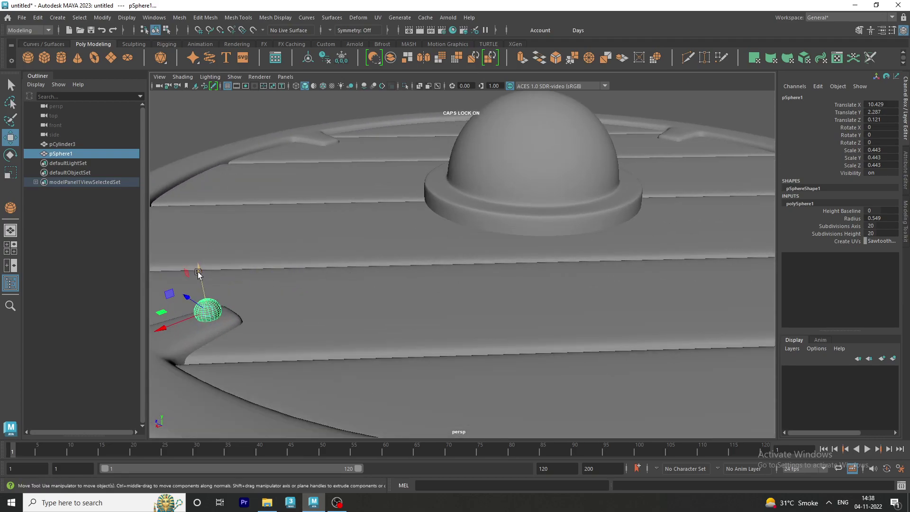
pyautogui.moveTo(198, 273); pyautogui.dragTo(200, 279)
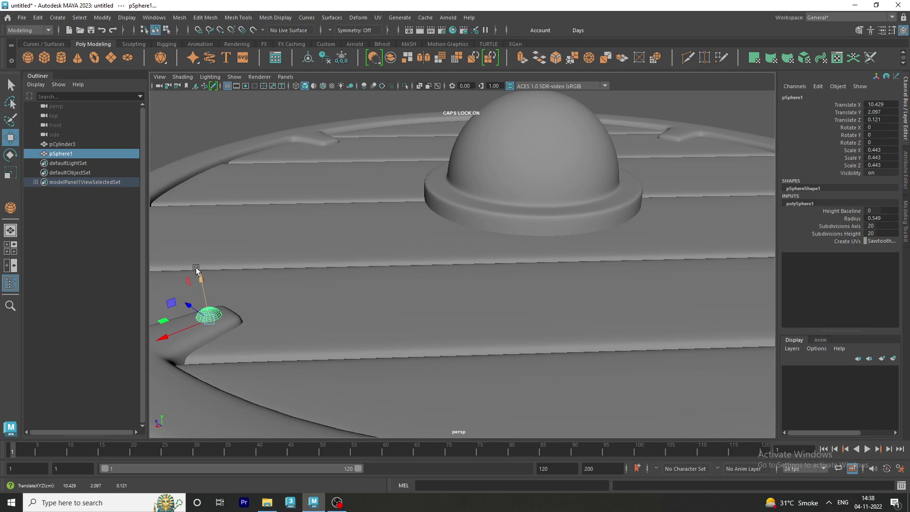
# Inspect the rivet up close and return the shield to object mode
pyautogui.press('space')
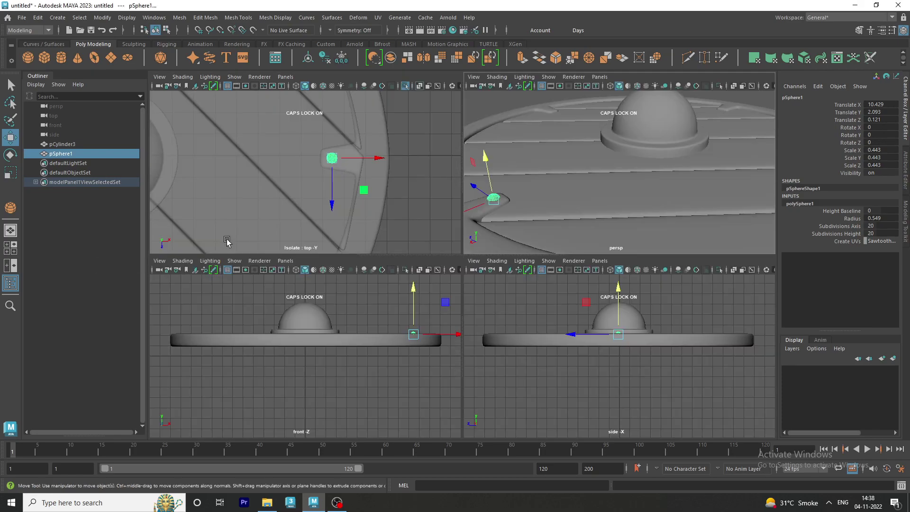
pyautogui.press('space')
pyautogui.moveTo(493, 240)
pyautogui.keyDown('alt'); pyautogui.mouseDown()
pyautogui.moveTo(464, 236)
pyautogui.moveTo(425, 271)
pyautogui.mouseUp(); pyautogui.keyUp('alt')
pyautogui.scroll(3, 450, 241)
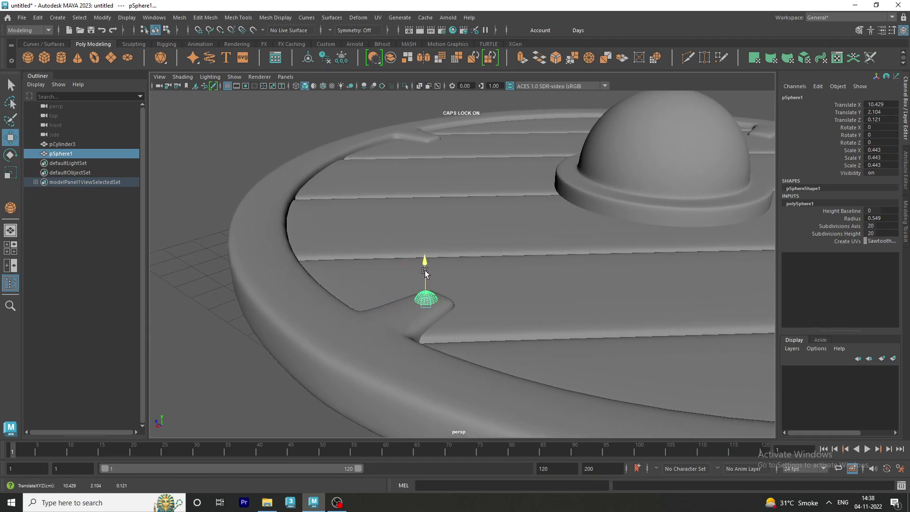
pyautogui.moveTo(260, 207); pyautogui.dragTo(325, 187, button='right')
pyautogui.scroll(-3, 255, 179)
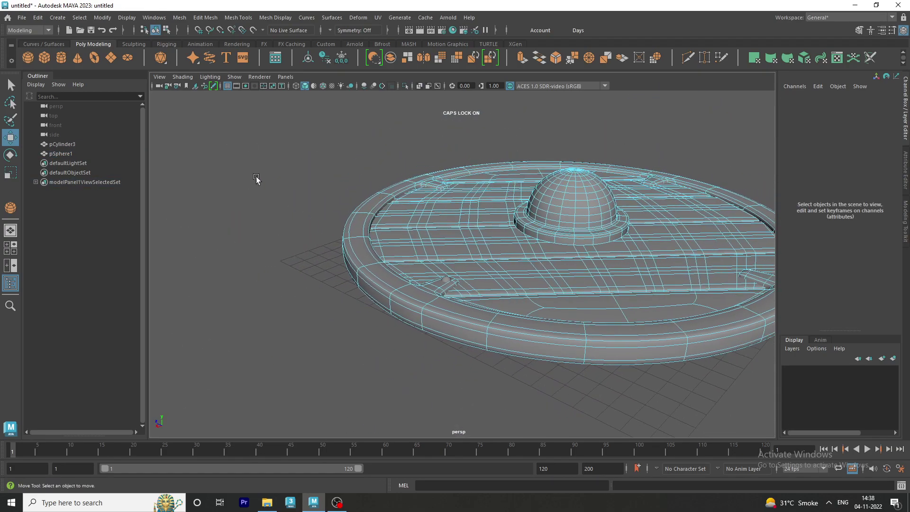
pyautogui.moveTo(416, 217); pyautogui.dragTo(455, 194, button='right')
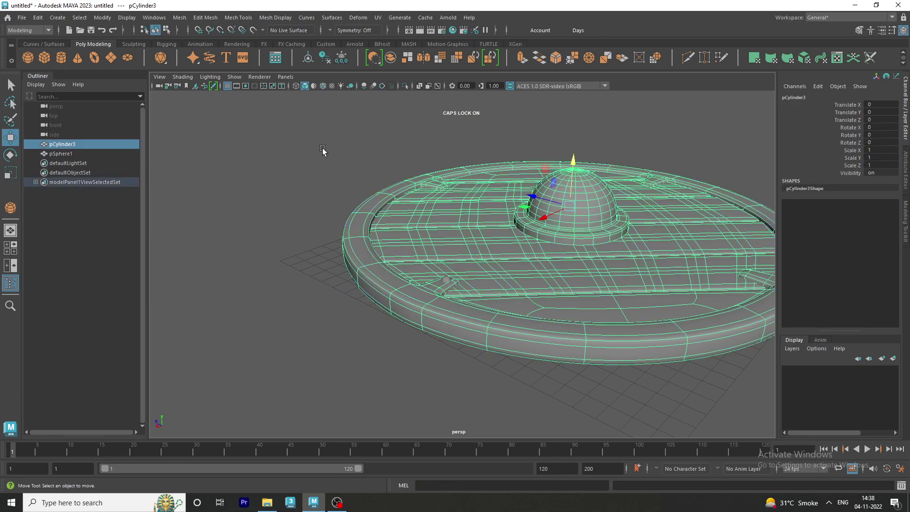
pyautogui.click(323, 148)
pyautogui.scroll(2, 390, 237)
pyautogui.moveTo(479, 238)
pyautogui.keyDown('alt'); pyautogui.mouseDown()
pyautogui.moveTo(390, 238)
pyautogui.moveTo(377, 256)
pyautogui.mouseUp(); pyautogui.keyUp('alt')
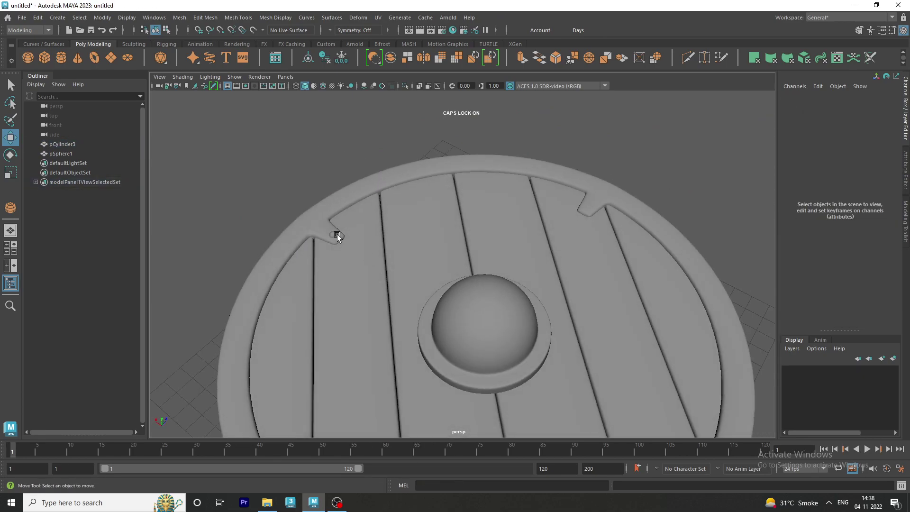
# Duplicate the rivet onto the shield's left tab and another onto the top tab
pyautogui.press('space')
pyautogui.press('space')
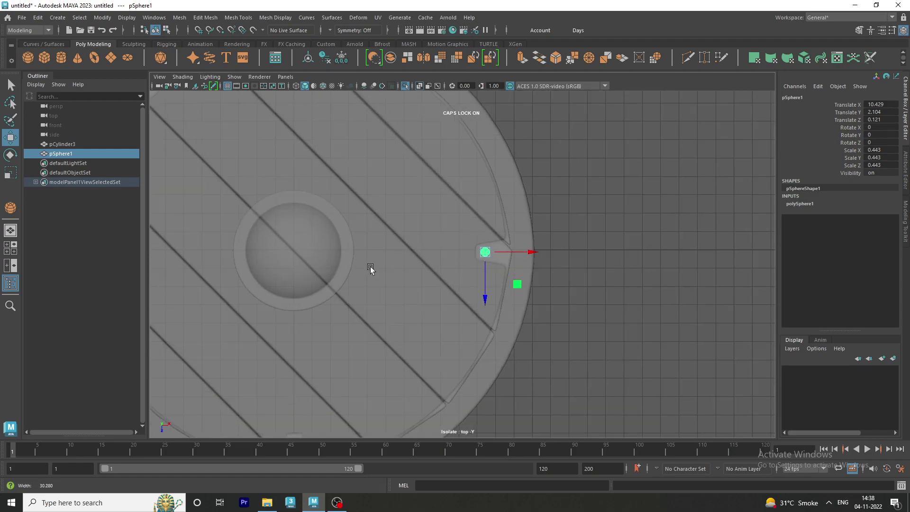
pyautogui.scroll(-2, 370, 268)
pyautogui.keyDown('alt'); pyautogui.moveTo(346, 257); pyautogui.dragTo(371, 257, button='middle'); pyautogui.keyUp('alt')
pyautogui.hotkey('ctrl', 'd')
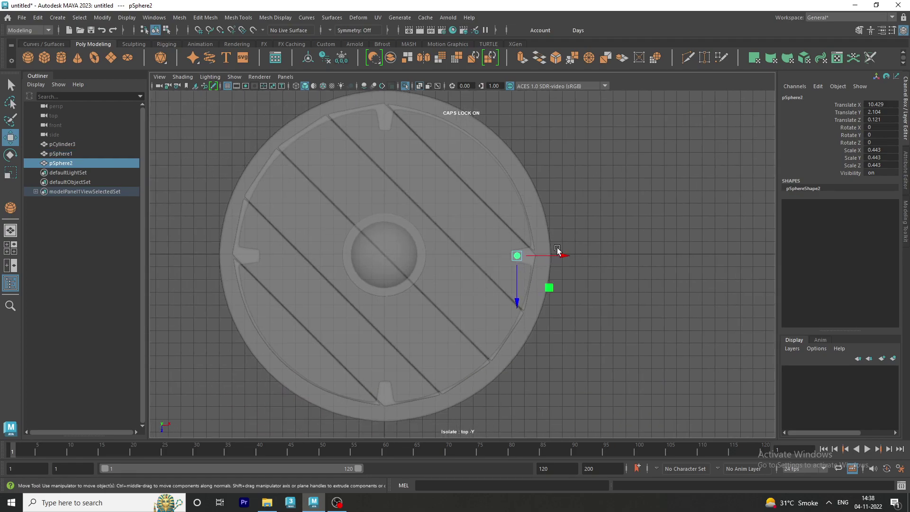
pyautogui.moveTo(562, 255); pyautogui.dragTo(296, 261)
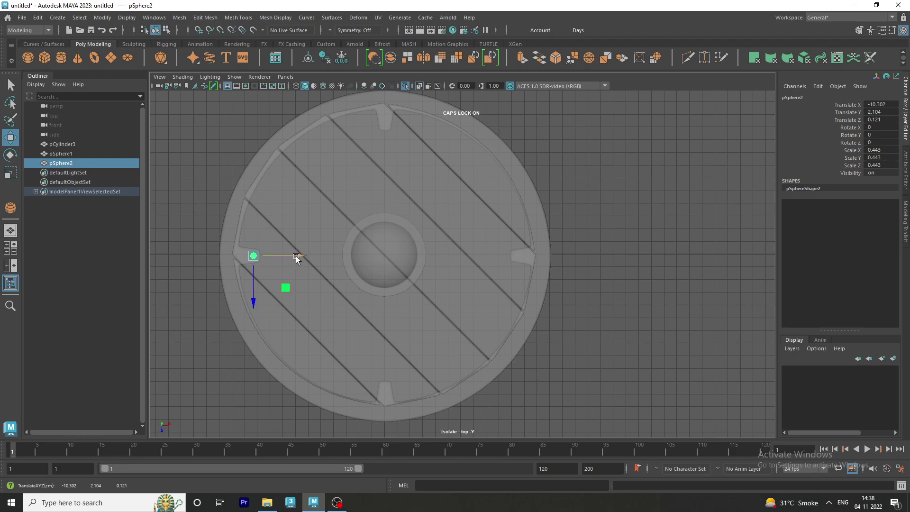
pyautogui.hotkey('ctrl', 'd')
pyautogui.moveTo(299, 255); pyautogui.dragTo(429, 275)
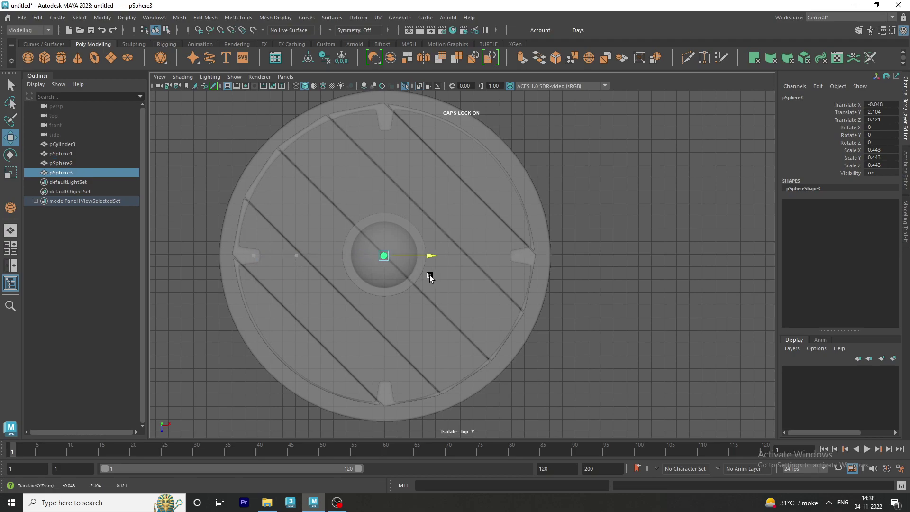
pyautogui.moveTo(383, 299)
pyautogui.mouseDown()
pyautogui.moveTo(399, 174)
pyautogui.moveTo(361, 428)
pyautogui.mouseUp()
# Copy a rivet for the bottom tab and reframe the view on the shield
pyautogui.hotkey('ctrl', 'd')
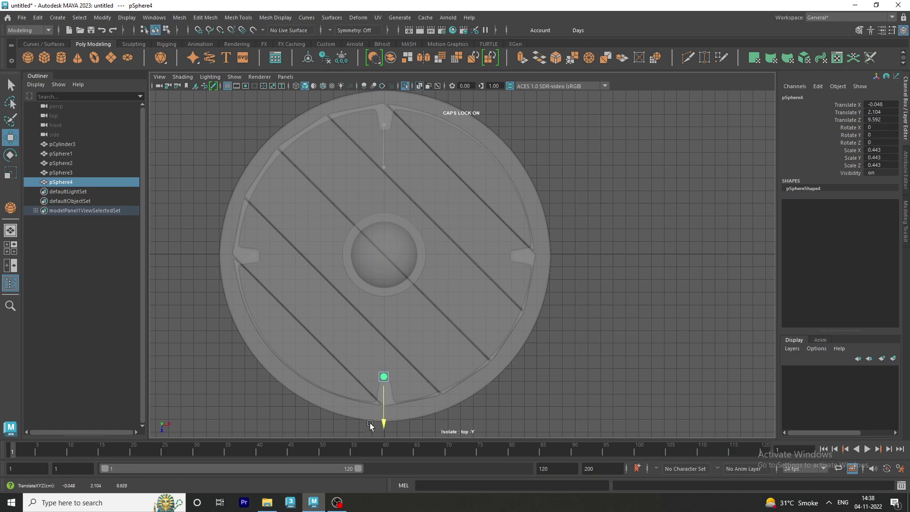
pyautogui.click(538, 384)
pyautogui.scroll(2, 410, 318)
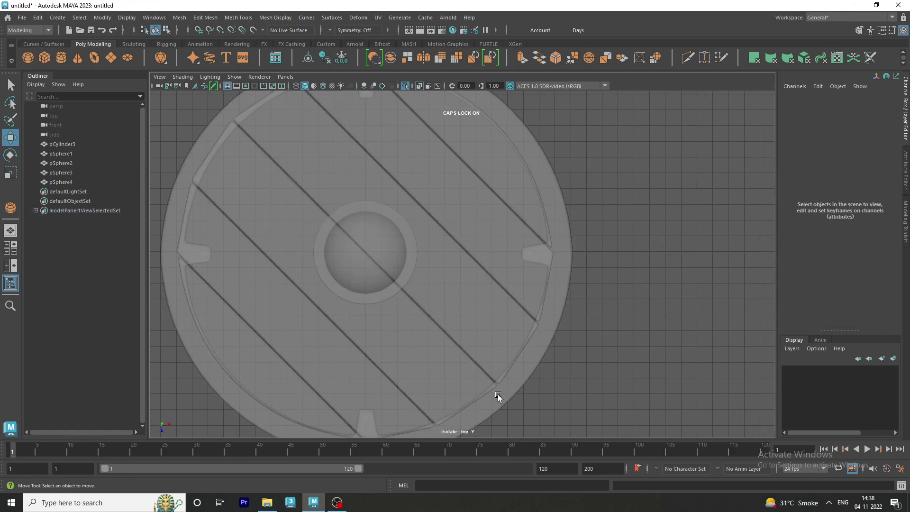
pyautogui.keyDown('alt'); pyautogui.moveTo(498, 395); pyautogui.dragTo(491, 335, button='middle'); pyautogui.keyUp('alt')
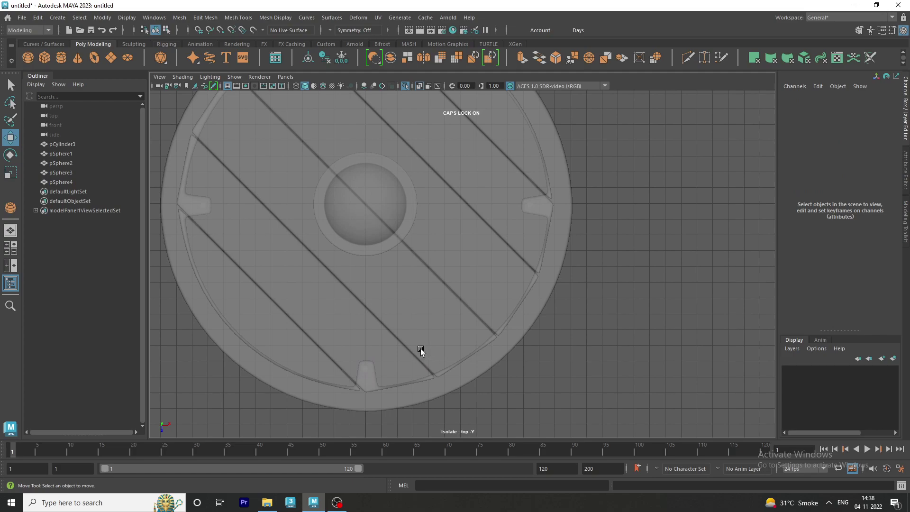
pyautogui.keyDown('alt'); pyautogui.moveTo(420, 348); pyautogui.dragTo(424, 382, button='middle'); pyautogui.keyUp('alt')
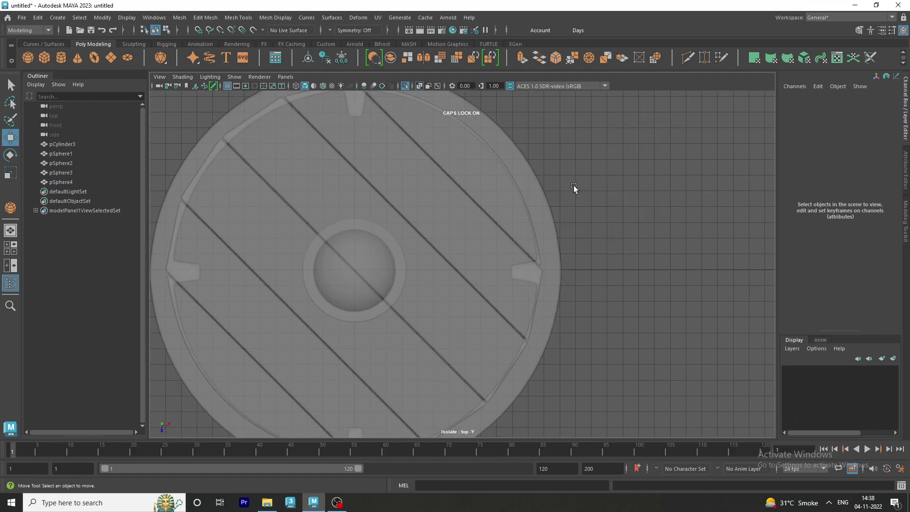
pyautogui.press('space')
pyautogui.press('space')
pyautogui.moveTo(622, 303)
pyautogui.keyDown('alt'); pyautogui.mouseDown()
pyautogui.moveTo(613, 219)
pyautogui.moveTo(547, 235)
pyautogui.moveTo(541, 252)
pyautogui.moveTo(477, 264)
pyautogui.moveTo(373, 260)
pyautogui.moveTo(524, 235)
pyautogui.mouseUp(); pyautogui.keyUp('alt')
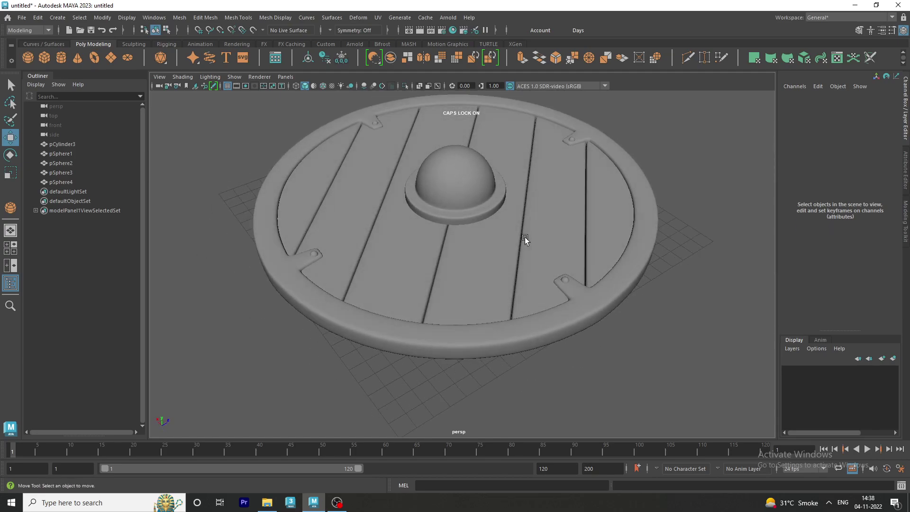
# Duplicate the left tab's rivet and move the copy to the dome's brim
pyautogui.click(566, 279)
pyautogui.press('space')
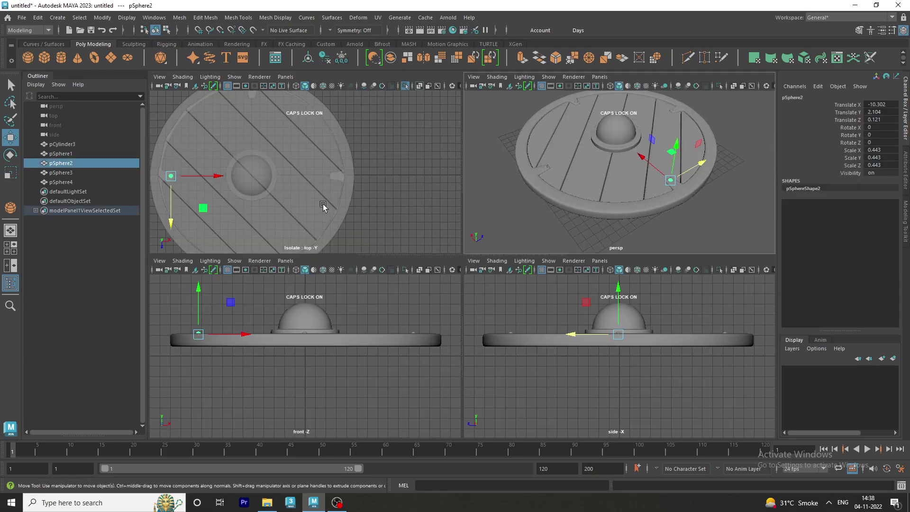
pyautogui.press('space')
pyautogui.hotkey('ctrl', 'd')
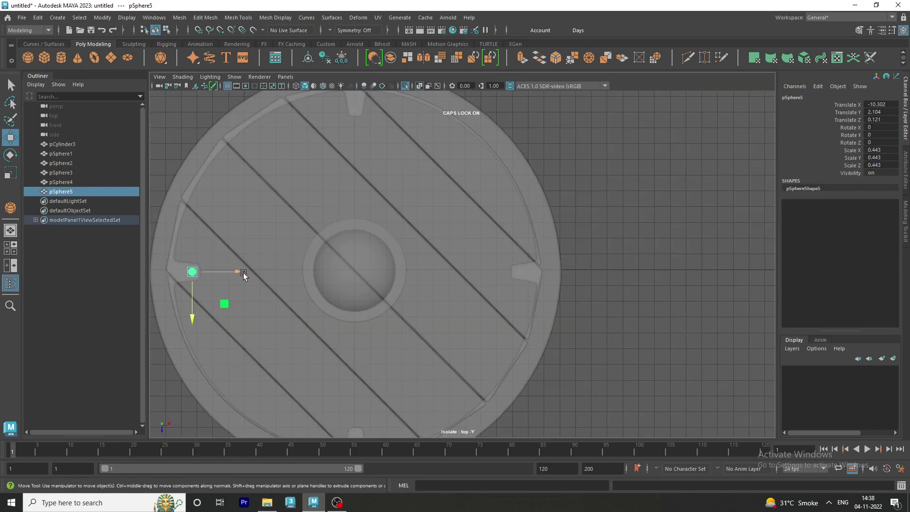
pyautogui.moveTo(243, 272); pyautogui.dragTo(396, 305)
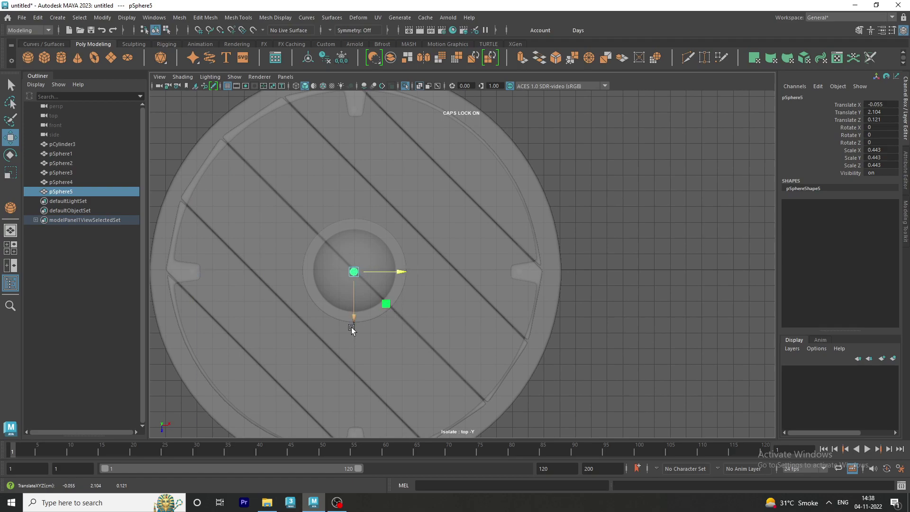
pyautogui.moveTo(363, 275); pyautogui.dragTo(364, 272)
# Lower the brim rivet pSphere5 down onto the dome's brim at Y 2.519
pyautogui.press('space')
pyautogui.press('space')
pyautogui.keyDown('alt'); pyautogui.moveTo(464, 233); pyautogui.dragTo(506, 217); pyautogui.keyUp('alt')
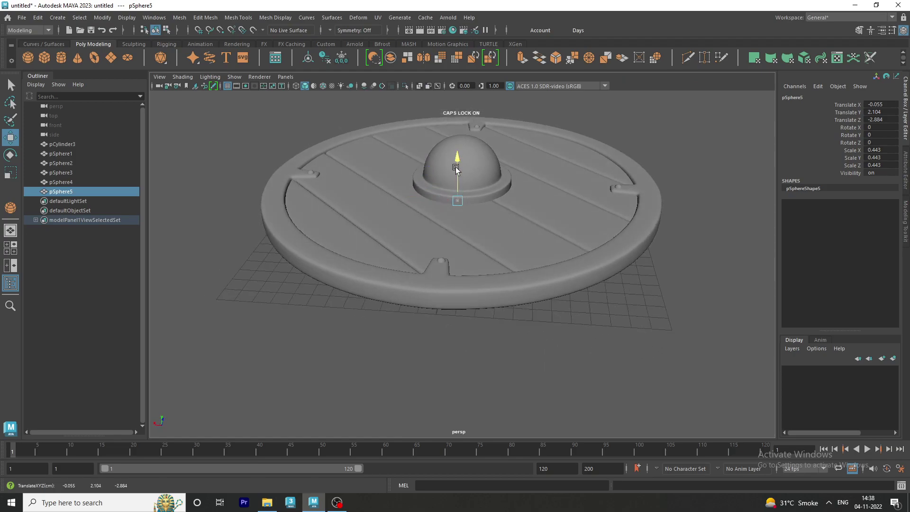
pyautogui.scroll(5, 550, 215)
pyautogui.scroll(-2, 549, 215)
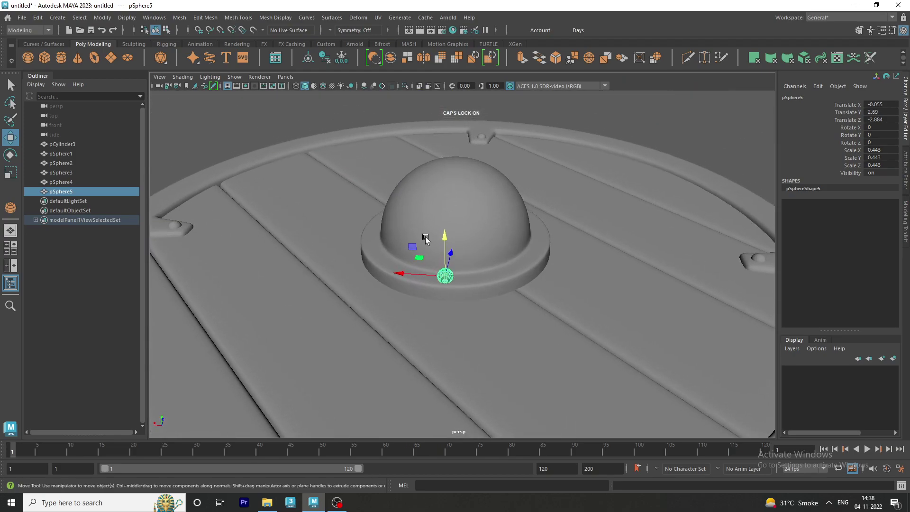
pyautogui.scroll(5, 491, 303)
pyautogui.moveTo(402, 261); pyautogui.dragTo(405, 277)
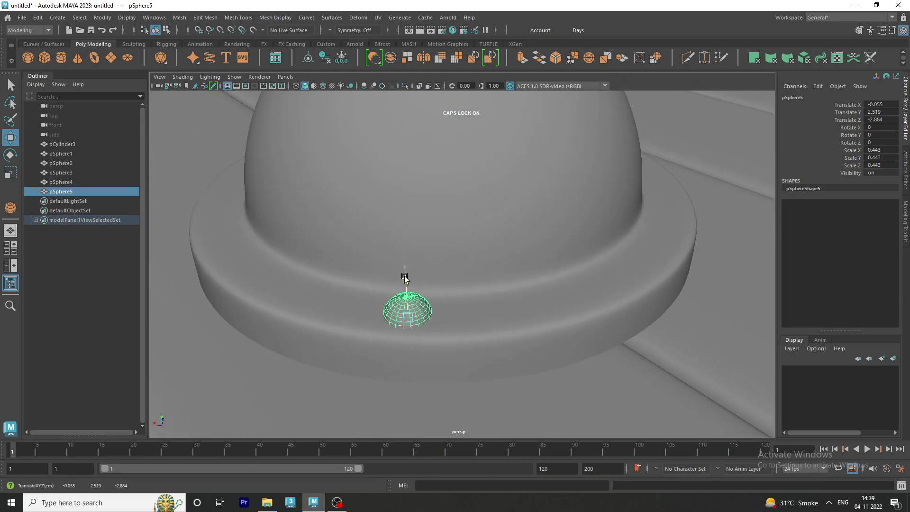
pyautogui.press('space')
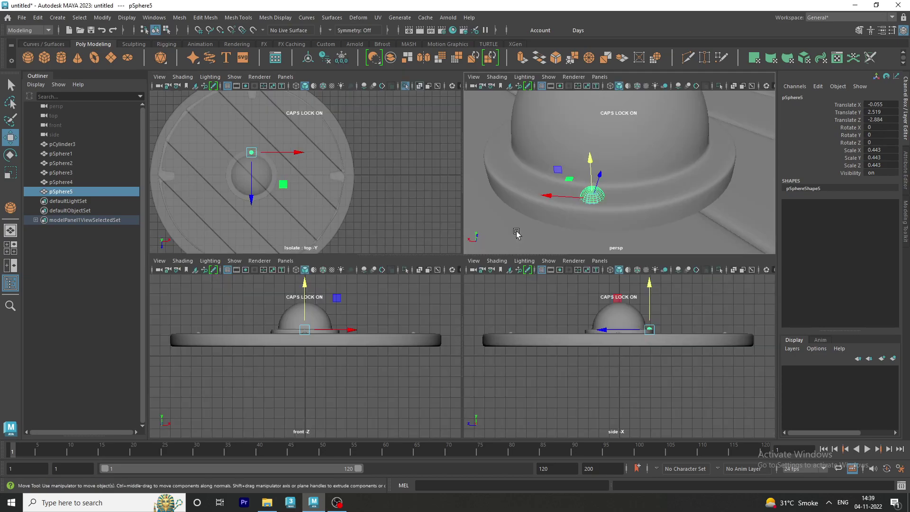
pyautogui.scroll(-3, 610, 198)
pyautogui.press('space')
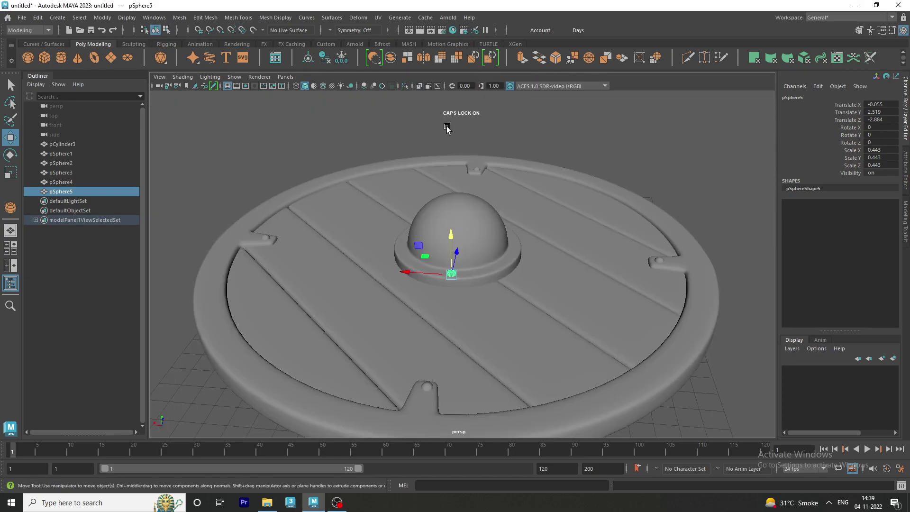
# Zoom the top view in on the dome and reselect the brim rivet
pyautogui.press('q')
pyautogui.click(203, 134)
pyautogui.moveTo(204, 134)
pyautogui.keyDown('alt'); pyautogui.mouseDown()
pyautogui.moveTo(247, 153)
pyautogui.moveTo(284, 200)
pyautogui.moveTo(264, 209)
pyautogui.mouseUp(); pyautogui.keyUp('alt')
pyautogui.press('space')
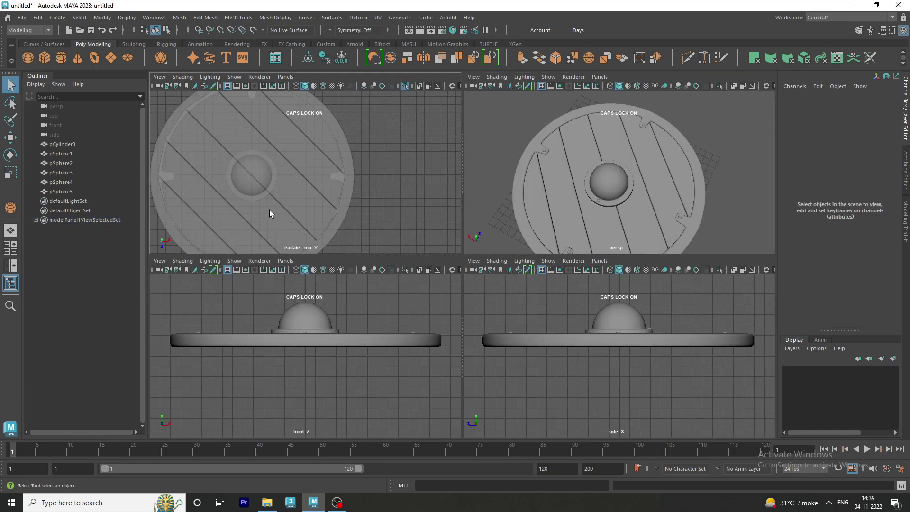
pyautogui.press('space')
pyautogui.keyDown('alt'); pyautogui.moveTo(269, 209); pyautogui.dragTo(403, 279, button='right'); pyautogui.keyUp('alt')
pyautogui.click(340, 218)
# Move the brim rivet's pivot to the dome's centre and reselect the rivet
pyautogui.keyDown('alt'); pyautogui.moveTo(410, 274); pyautogui.dragTo(488, 287, button='middle'); pyautogui.keyUp('alt')
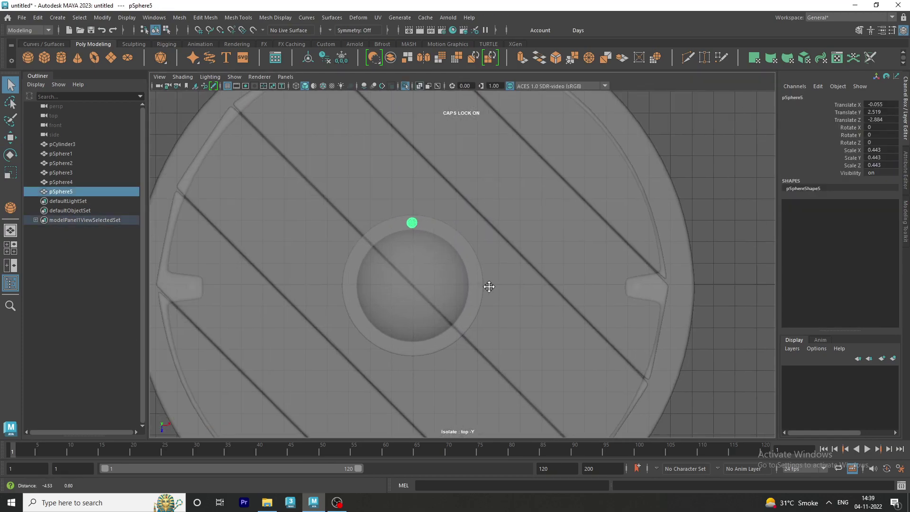
pyautogui.press('e')
pyautogui.press('d')
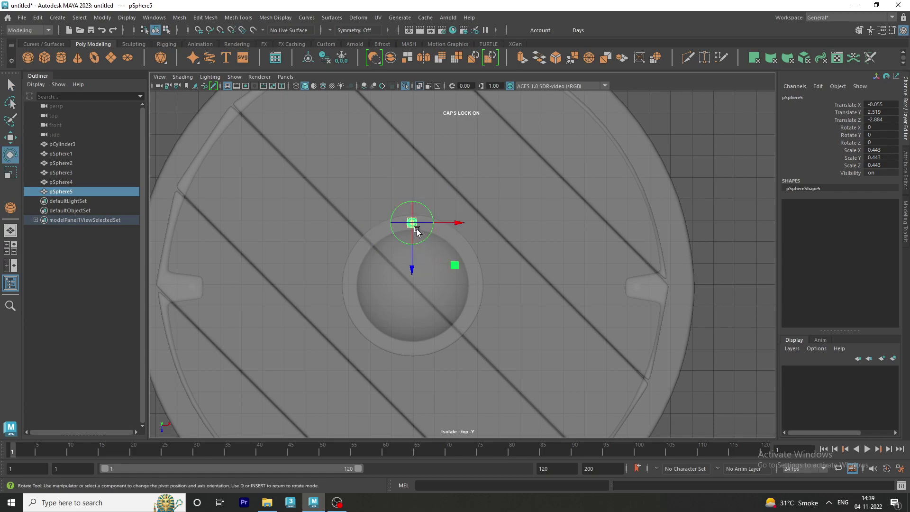
pyautogui.moveTo(413, 224); pyautogui.dragTo(413, 286)
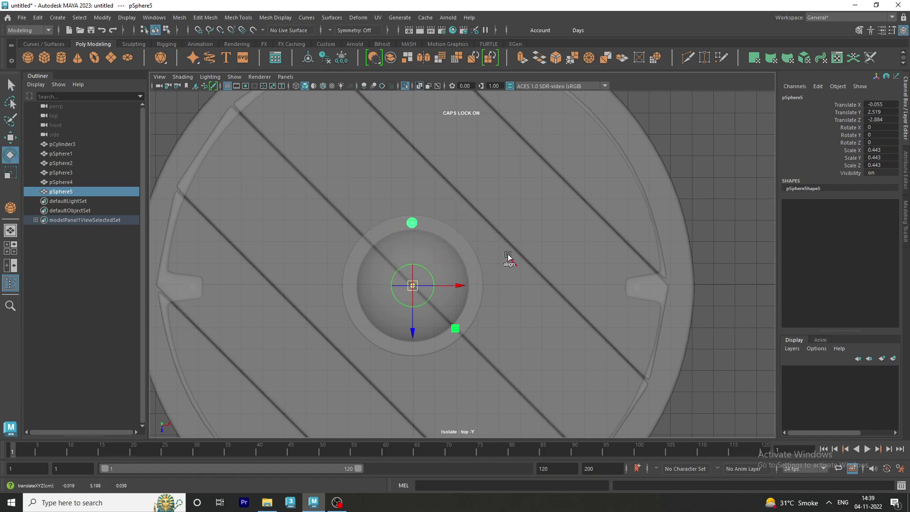
pyautogui.press('q')
pyautogui.rightClick(416, 223)
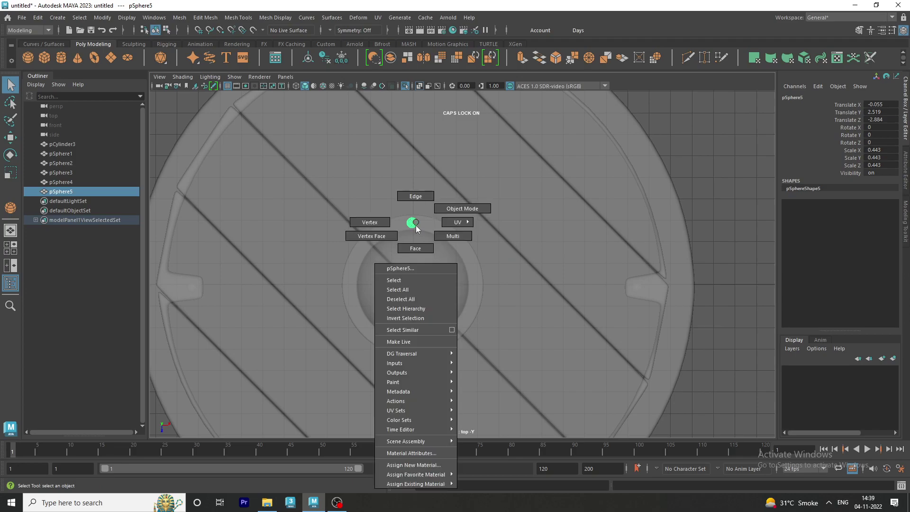
pyautogui.click(687, 159)
pyautogui.click(415, 225)
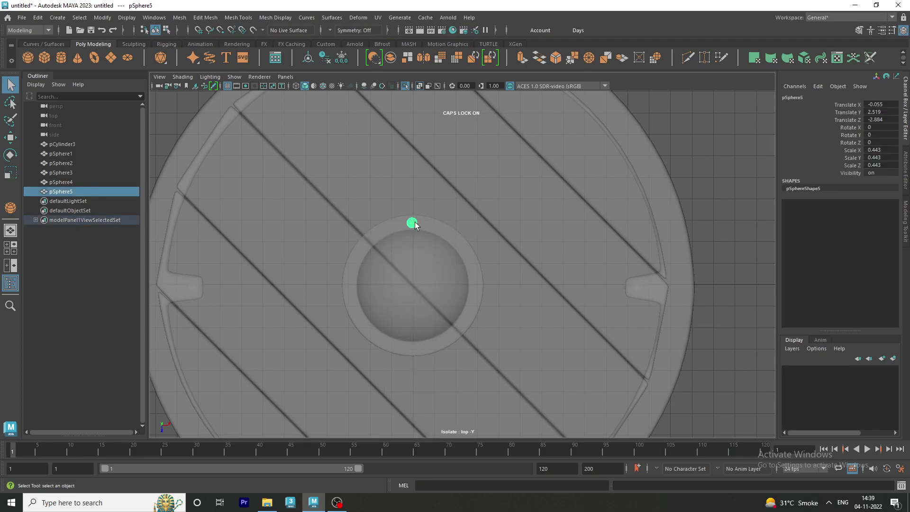
# Duplicate and rotate the rivet about the dome centre, repeating to make twelve rivets
pyautogui.hotkey('ctrl', 'd')
pyautogui.press('e')
pyautogui.moveTo(413, 240); pyautogui.dragTo(446, 259)
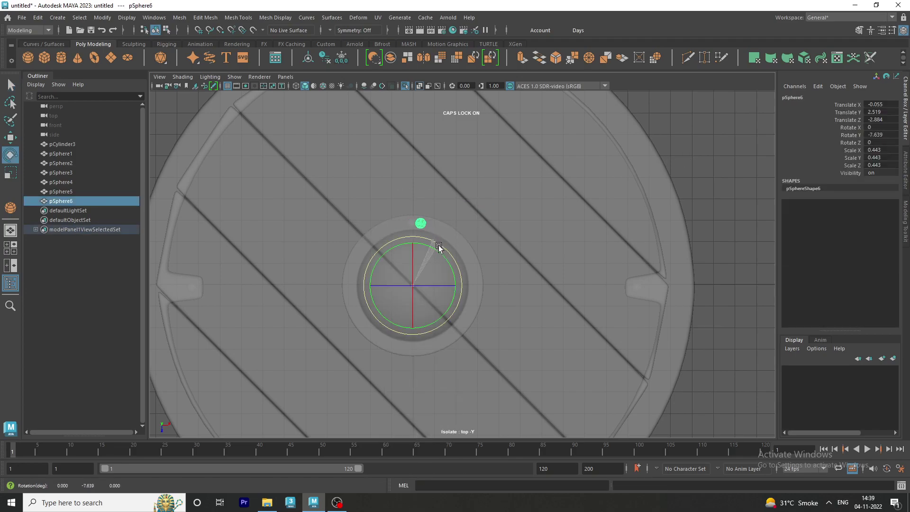
pyautogui.hotkey('shift', 'd')
pyautogui.hotkey('shift', 'd')
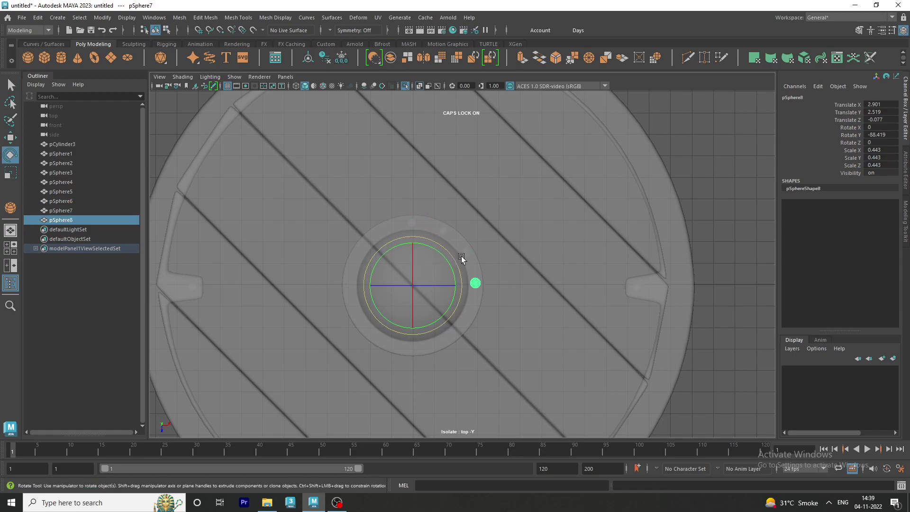
pyautogui.hotkey('shift', 'd')
pyautogui.hotkey('shift', 'd')
pyautogui.hotkey('shift', 'd')
pyautogui.hotkey('shift', 'd')
pyautogui.hotkey('shift', 'd')
pyautogui.hotkey('shift', 'd')
pyautogui.hotkey('shift', 'd')
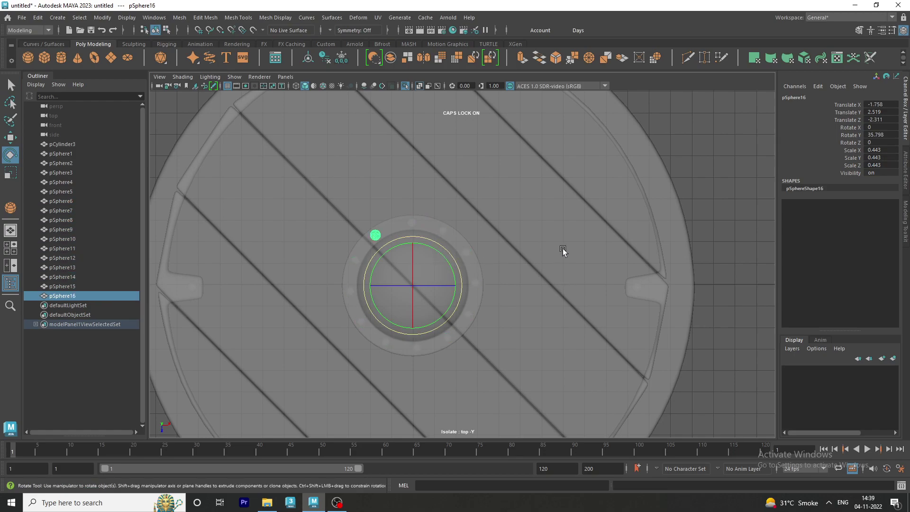
# Orbit to an angled view to inspect the ring of rivets
pyautogui.press('space')
pyautogui.press('space')
pyautogui.keyDown('alt'); pyautogui.moveTo(676, 319); pyautogui.dragTo(676, 246); pyautogui.keyUp('alt')
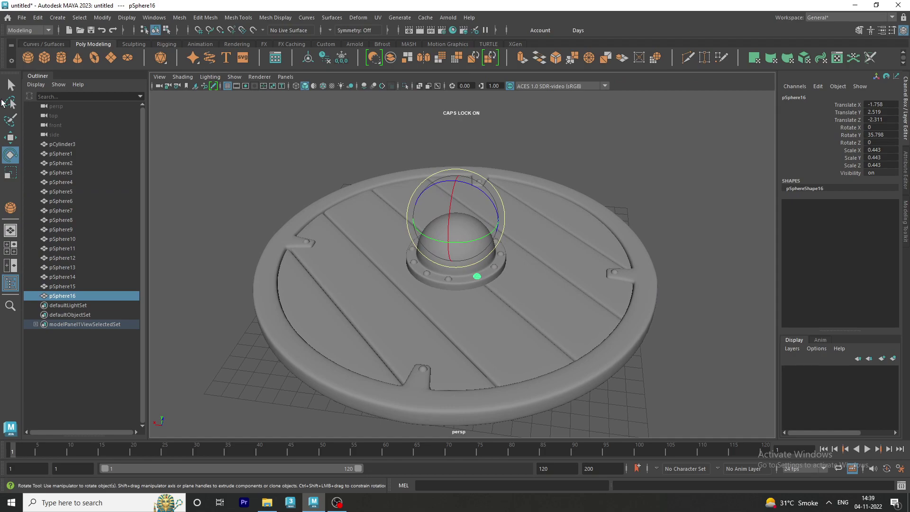
pyautogui.press('q')
pyautogui.scroll(-2, 459, 227)
pyautogui.scroll(-1, 461, 231)
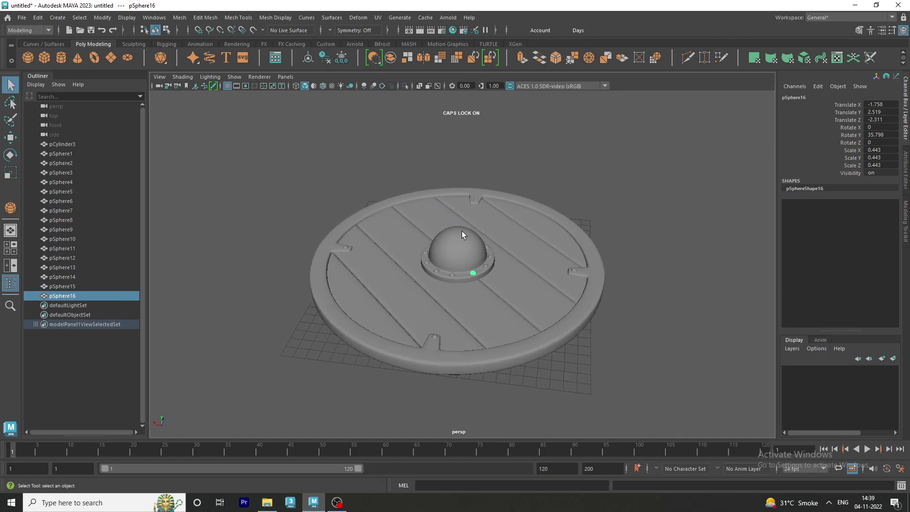
pyautogui.click(590, 191)
pyautogui.moveTo(591, 192)
pyautogui.keyDown('alt'); pyautogui.mouseDown()
pyautogui.moveTo(502, 235)
pyautogui.moveTo(550, 242)
pyautogui.mouseUp(); pyautogui.keyUp('alt')
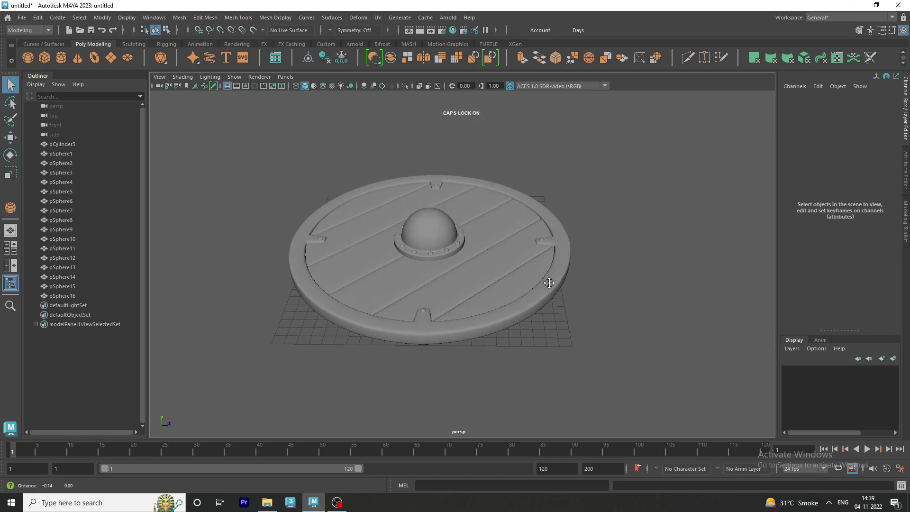
# Combine all shield pieces into one mesh, pSphere17, and delete its history
pyautogui.keyDown('alt'); pyautogui.moveTo(549, 284); pyautogui.dragTo(577, 279); pyautogui.keyUp('alt')
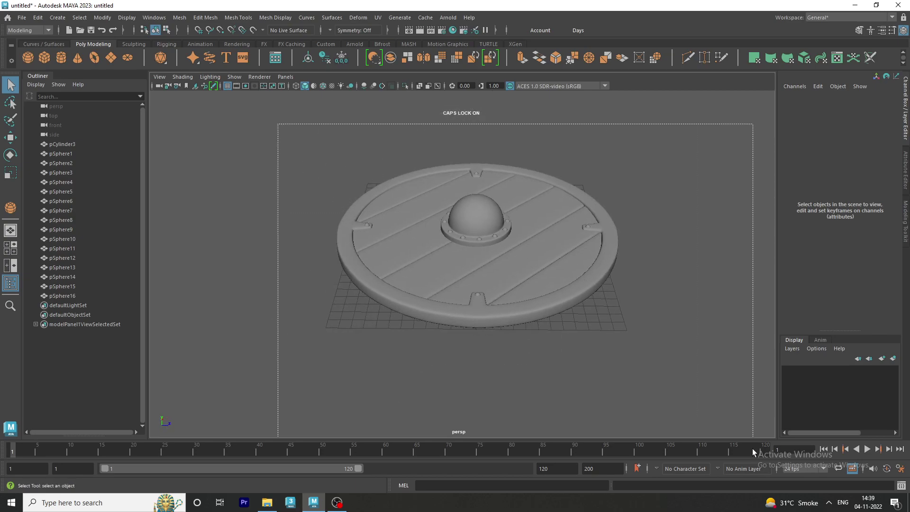
pyautogui.moveTo(278, 145); pyautogui.dragTo(537, 282)
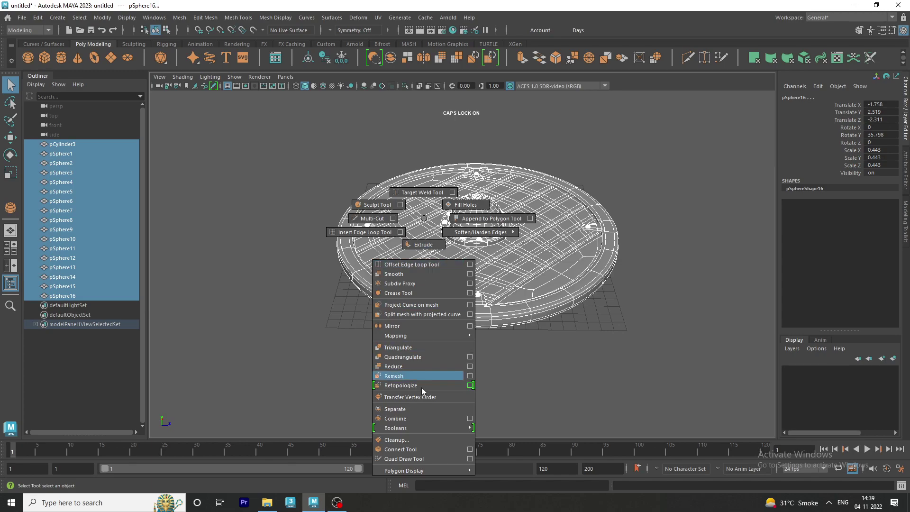
pyautogui.keyDown('shift'); pyautogui.moveTo(425, 221); pyautogui.dragTo(408, 415, button='right'); pyautogui.keyUp('shift')
pyautogui.click(325, 56)
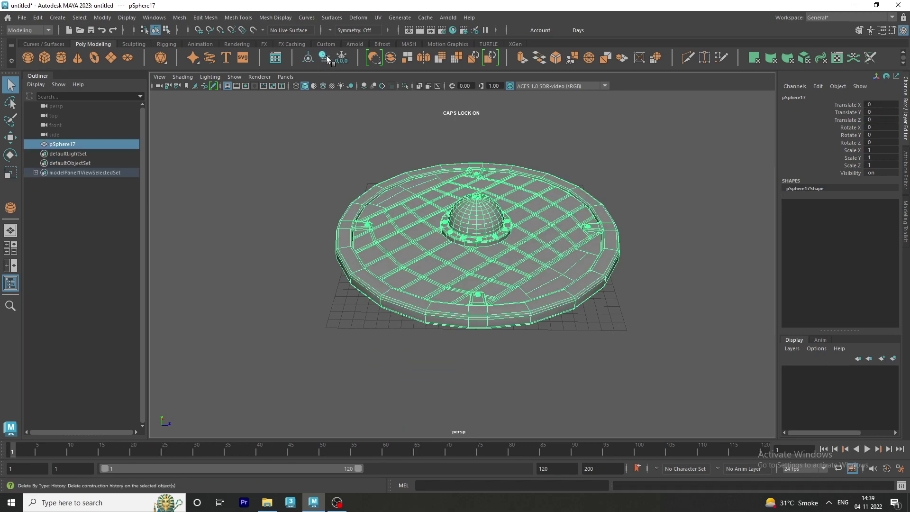
pyautogui.click(671, 214)
pyautogui.moveTo(670, 214)
pyautogui.keyDown('alt'); pyautogui.mouseDown()
pyautogui.moveTo(610, 232)
pyautogui.moveTo(601, 152)
pyautogui.moveTo(209, 337)
pyautogui.mouseUp(); pyautogui.keyUp('alt')
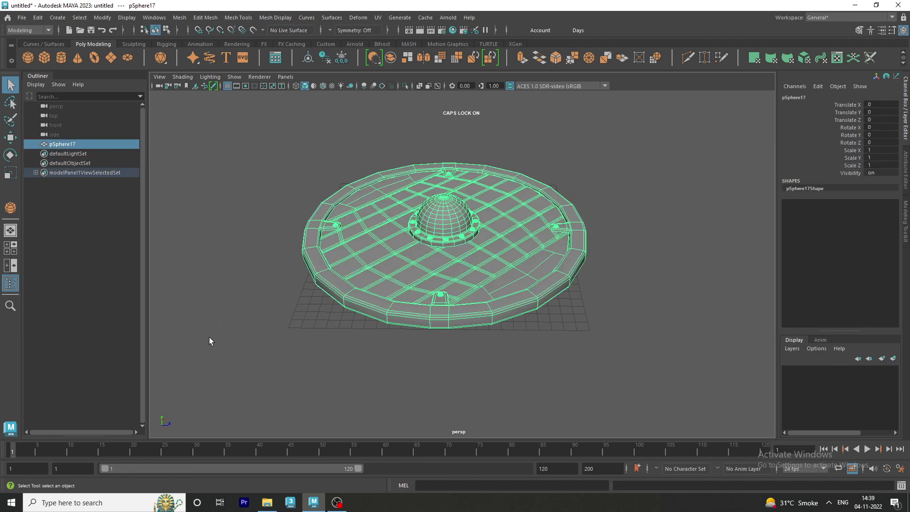
# Preview the shield smoothed and close the Outliner panel
pyautogui.press('3')
pyautogui.click(249, 140)
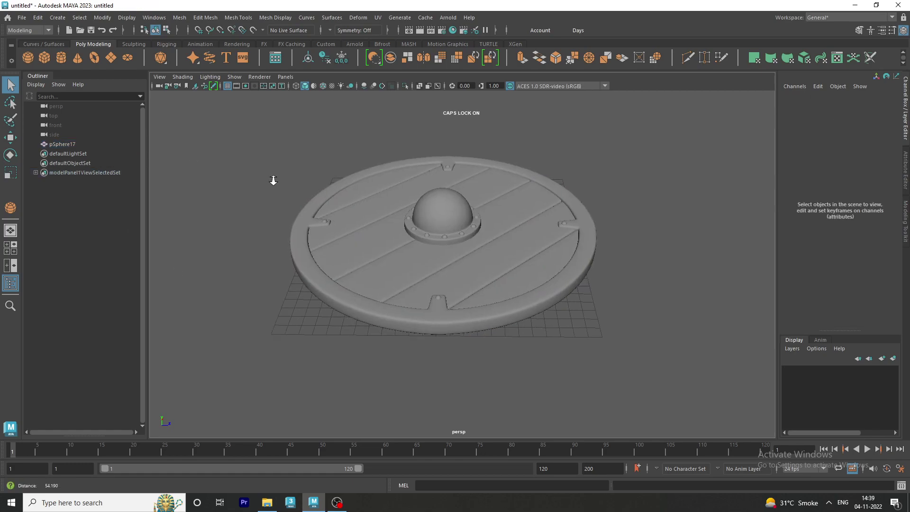
pyautogui.click(10, 283)
pyautogui.moveTo(284, 335)
pyautogui.keyDown('alt'); pyautogui.mouseDown()
pyautogui.moveTo(363, 346)
pyautogui.moveTo(376, 309)
pyautogui.moveTo(359, 309)
pyautogui.moveTo(354, 341)
pyautogui.moveTo(294, 304)
pyautogui.moveTo(365, 305)
pyautogui.moveTo(368, 229)
pyautogui.moveTo(367, 244)
pyautogui.moveTo(355, 243)
pyautogui.moveTo(355, 234)
pyautogui.moveTo(296, 290)
pyautogui.mouseUp(); pyautogui.keyUp('alt')
# Assign a new Blinn material to the shield and colour it dark grey (0.231)
pyautogui.click(295, 287)
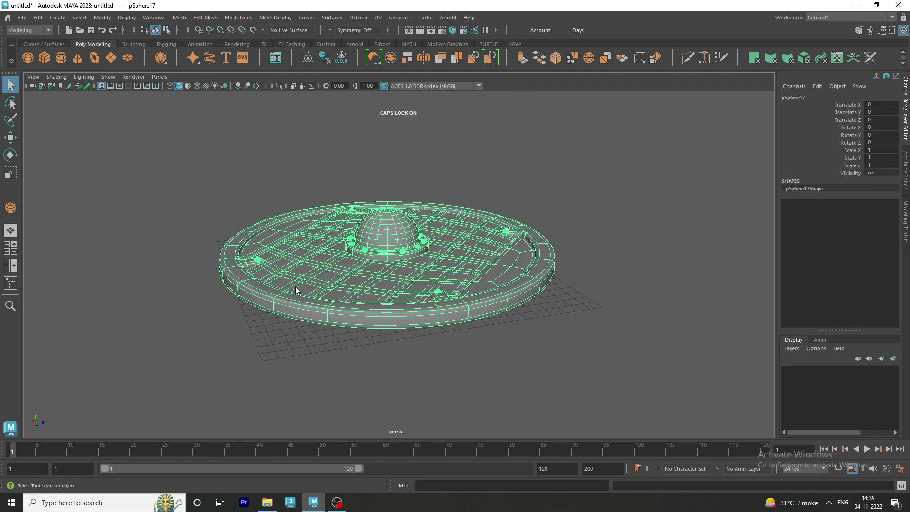
pyautogui.moveTo(296, 287); pyautogui.dragTo(368, 418, button='right')
pyautogui.click(368, 405)
pyautogui.click(787, 97)
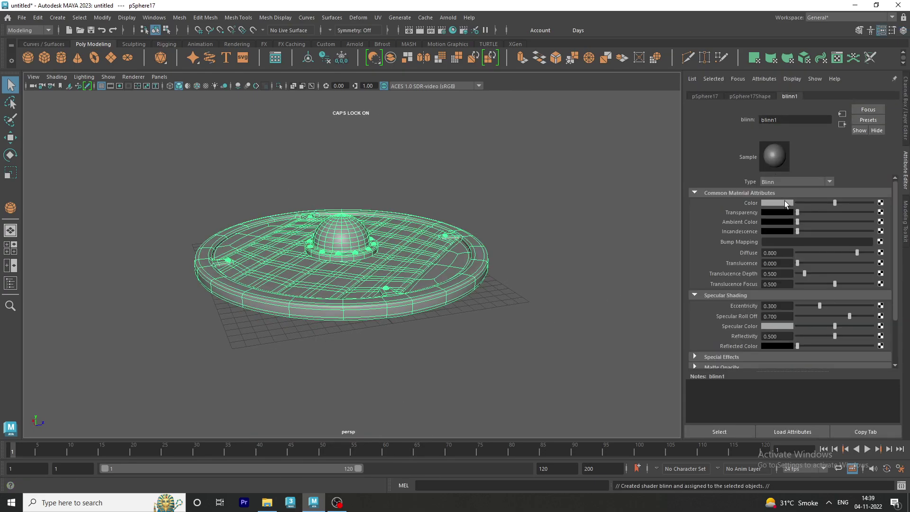
pyautogui.click(784, 202)
pyautogui.click(787, 182)
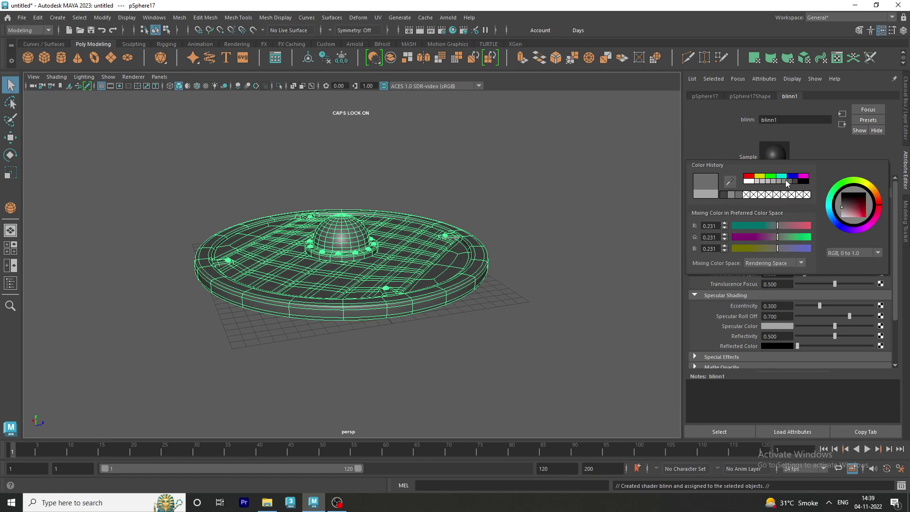
pyautogui.click(574, 198)
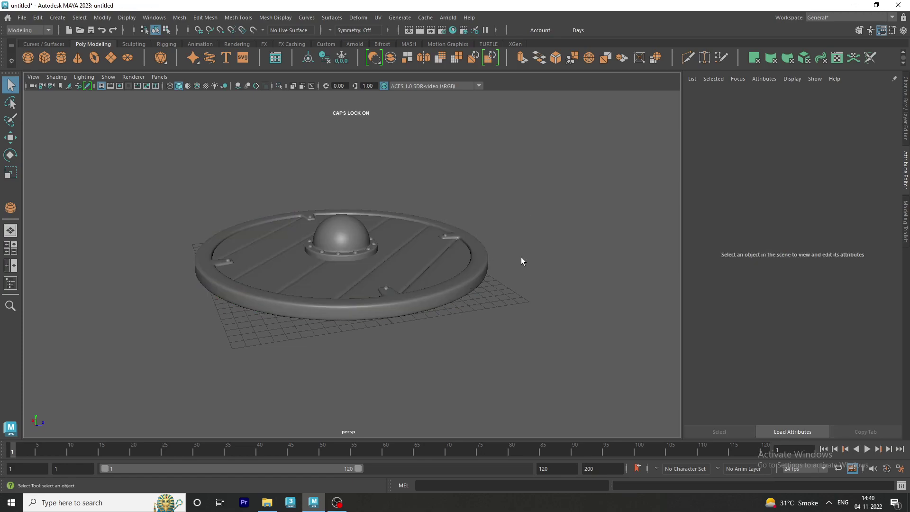
# Orbit around the grey shield to review it and reselect pSphere17
pyautogui.keyDown('alt'); pyautogui.moveTo(522, 257); pyautogui.dragTo(528, 283); pyautogui.keyUp('alt')
pyautogui.scroll(5, 423, 284)
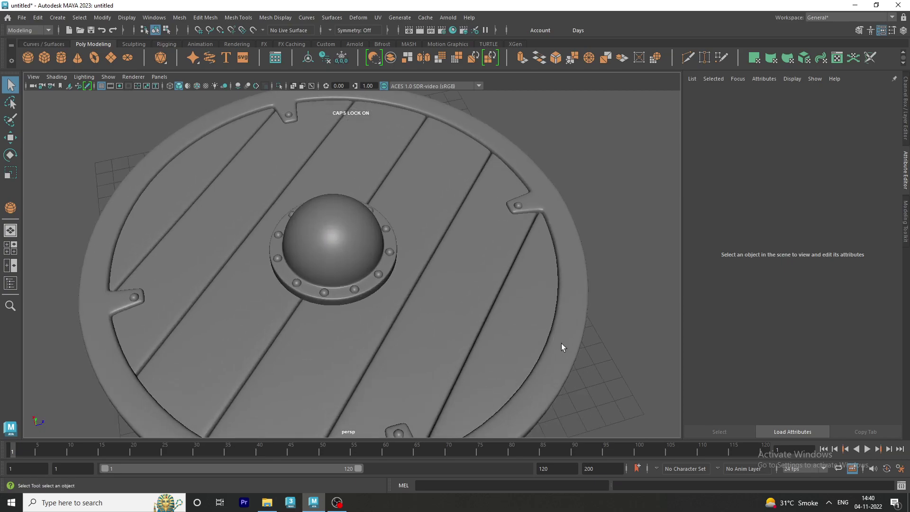
pyautogui.moveTo(562, 347)
pyautogui.keyDown('alt'); pyautogui.mouseDown()
pyautogui.moveTo(218, 319)
pyautogui.moveTo(326, 317)
pyautogui.moveTo(376, 294)
pyautogui.moveTo(431, 317)
pyautogui.moveTo(382, 314)
pyautogui.moveTo(491, 318)
pyautogui.mouseUp(); pyautogui.keyUp('alt')
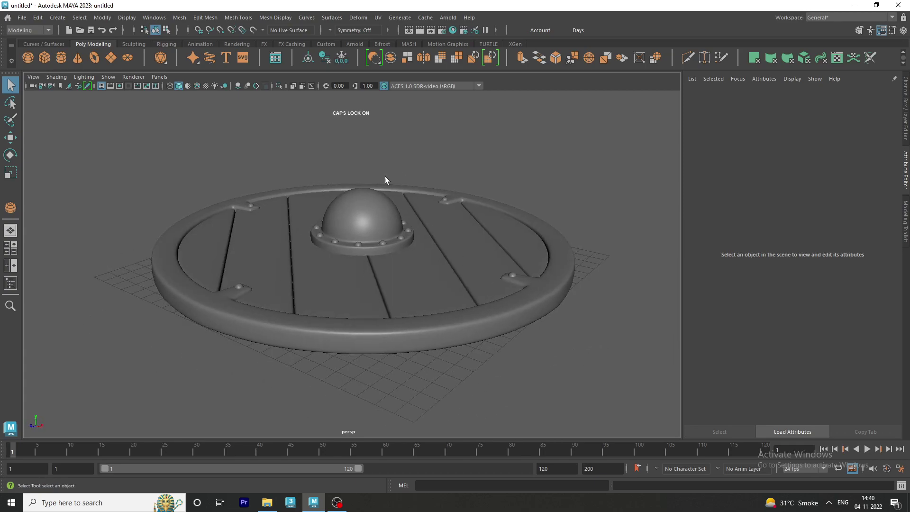
pyautogui.moveTo(384, 176)
pyautogui.keyDown('alt'); pyautogui.mouseDown()
pyautogui.moveTo(398, 234)
pyautogui.moveTo(417, 186)
pyautogui.moveTo(290, 201)
pyautogui.moveTo(424, 235)
pyautogui.mouseUp(); pyautogui.keyUp('alt')
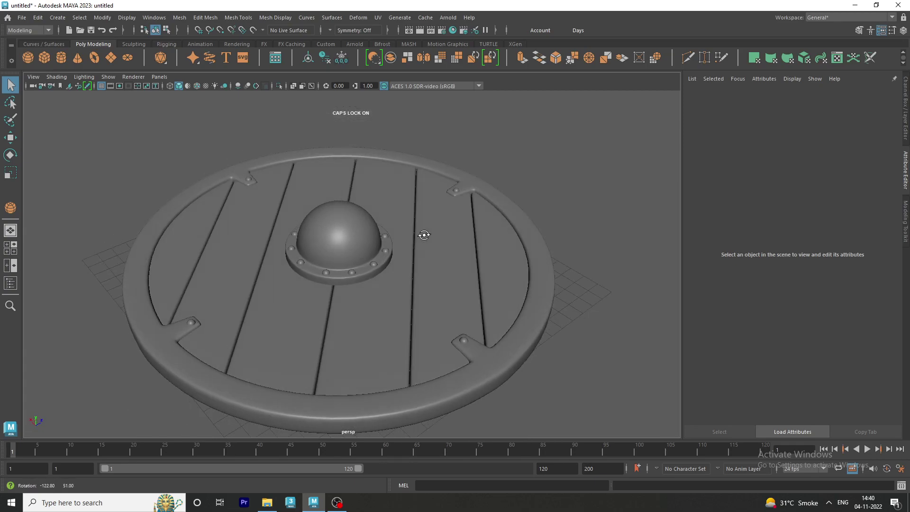
pyautogui.click(311, 308)
pyautogui.scroll(-2, 382, 266)
# Add a nonlinear wave deformer to the shield and raise its amplitude
pyautogui.click(376, 18)
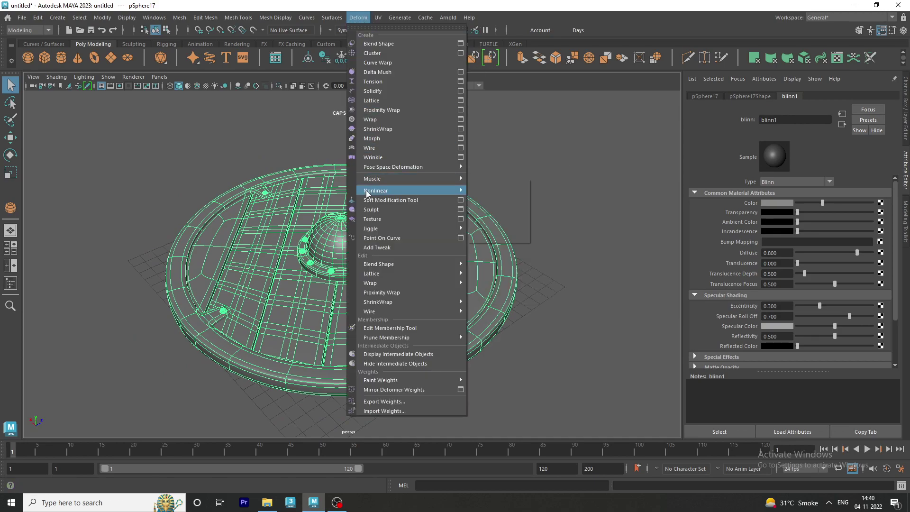
pyautogui.moveTo(377, 191)
pyautogui.press('g')
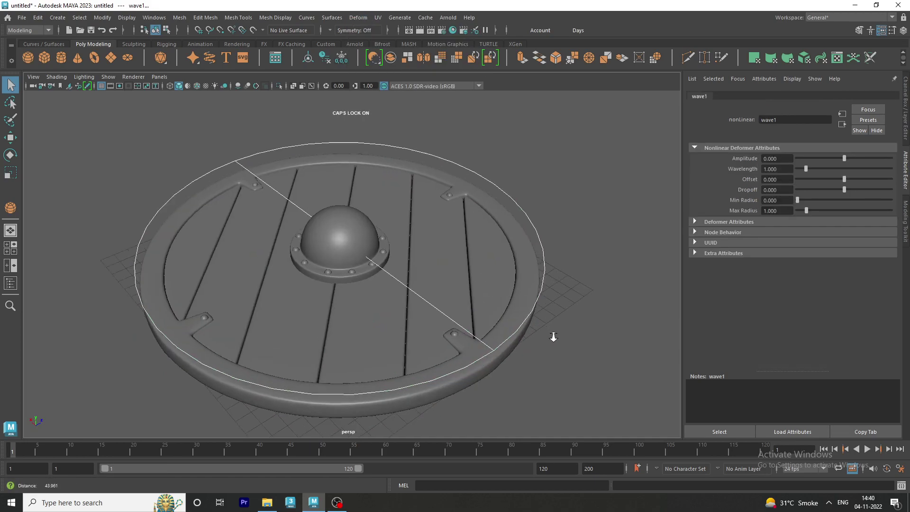
pyautogui.keyDown('alt'); pyautogui.moveTo(552, 315); pyautogui.dragTo(577, 287); pyautogui.keyUp('alt')
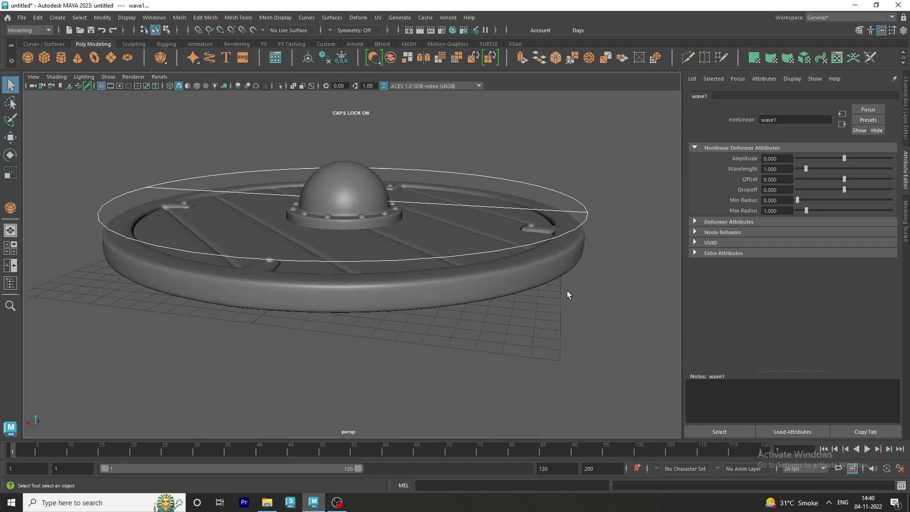
pyautogui.moveTo(844, 160)
pyautogui.mouseDown()
pyautogui.moveTo(834, 170)
pyautogui.moveTo(850, 169)
pyautogui.mouseUp()
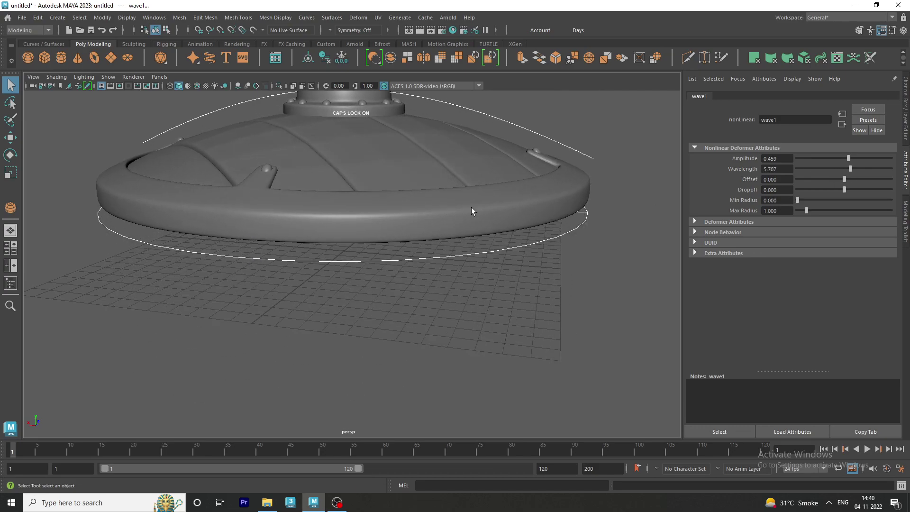
pyautogui.moveTo(471, 207)
pyautogui.keyDown('alt'); pyautogui.mouseDown()
pyautogui.moveTo(463, 305)
pyautogui.moveTo(480, 277)
pyautogui.mouseUp(); pyautogui.keyUp('alt')
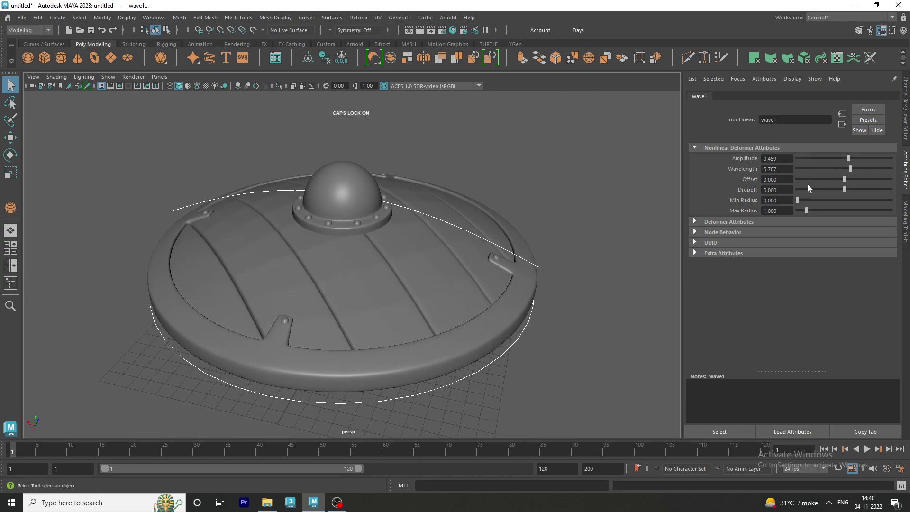
# Lengthen the wave deformer's wavelength to 8.182
pyautogui.moveTo(850, 169); pyautogui.dragTo(874, 175)
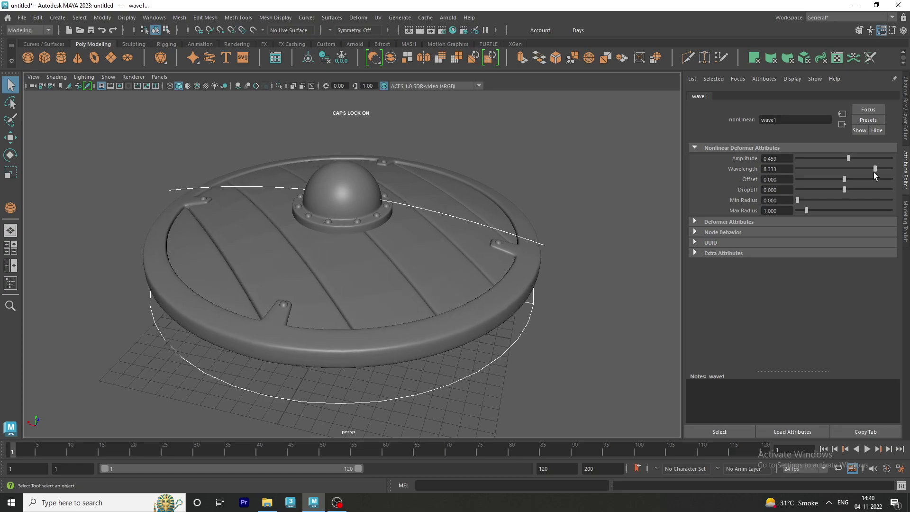
pyautogui.moveTo(874, 173); pyautogui.dragTo(873, 172)
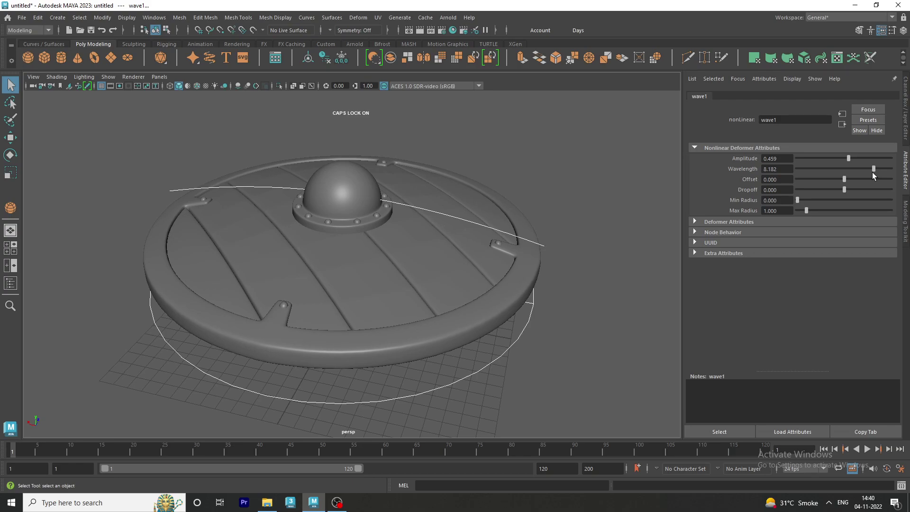
pyautogui.moveTo(872, 172); pyautogui.dragTo(873, 173)
pyautogui.keyDown('alt'); pyautogui.moveTo(532, 245); pyautogui.dragTo(534, 231); pyautogui.keyUp('alt')
pyautogui.moveTo(270, 216)
pyautogui.keyDown('alt'); pyautogui.mouseDown()
pyautogui.moveTo(488, 231)
pyautogui.moveTo(439, 235)
pyautogui.mouseUp(); pyautogui.keyUp('alt')
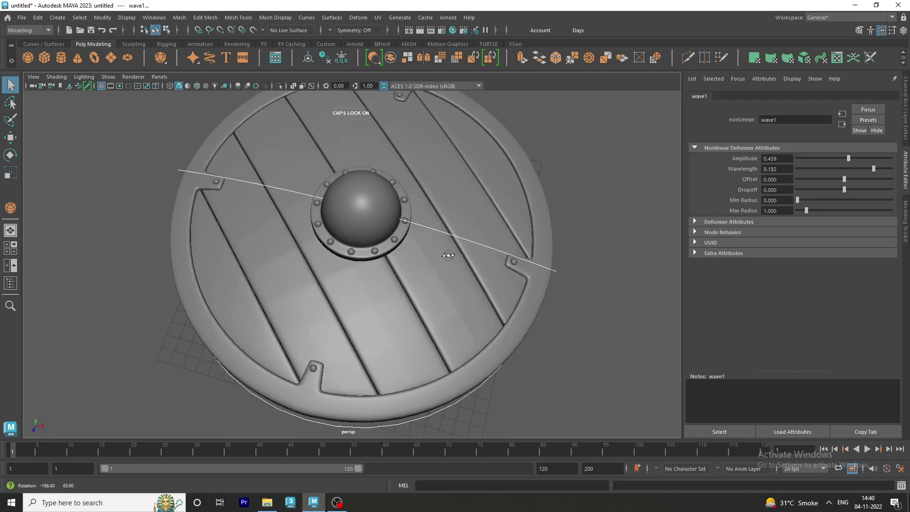
pyautogui.keyDown('alt'); pyautogui.moveTo(438, 235); pyautogui.dragTo(412, 270, button='middle'); pyautogui.keyUp('alt')
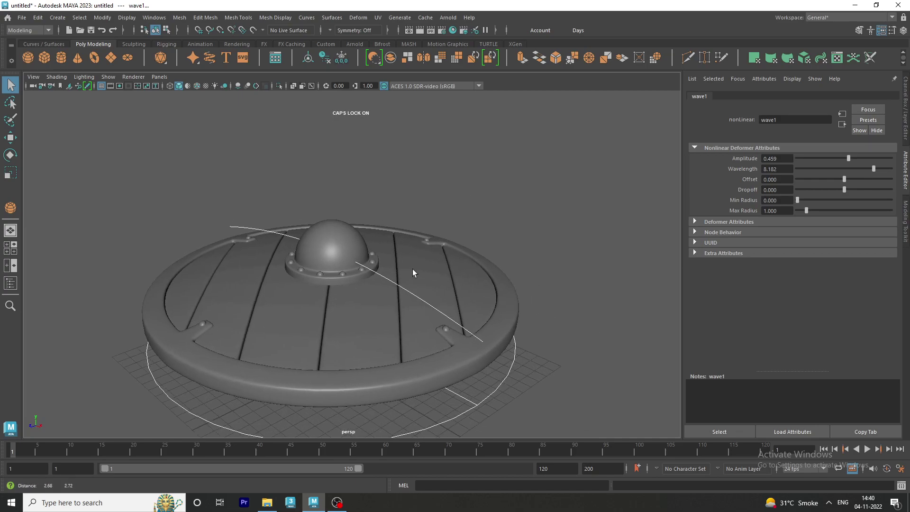
# Settle the wave amplitude at 0.459 and view the curved shield from above
pyautogui.moveTo(844, 158); pyautogui.dragTo(848, 158)
pyautogui.moveTo(616, 180)
pyautogui.keyDown('alt'); pyautogui.mouseDown()
pyautogui.moveTo(527, 207)
pyautogui.moveTo(456, 203)
pyautogui.moveTo(459, 228)
pyautogui.mouseUp(); pyautogui.keyUp('alt')
pyautogui.moveTo(459, 227)
pyautogui.keyDown('alt'); pyautogui.mouseDown(button='right')
pyautogui.moveTo(482, 242)
pyautogui.moveTo(481, 225)
pyautogui.moveTo(432, 203)
pyautogui.mouseUp(button='right'); pyautogui.keyUp('alt')
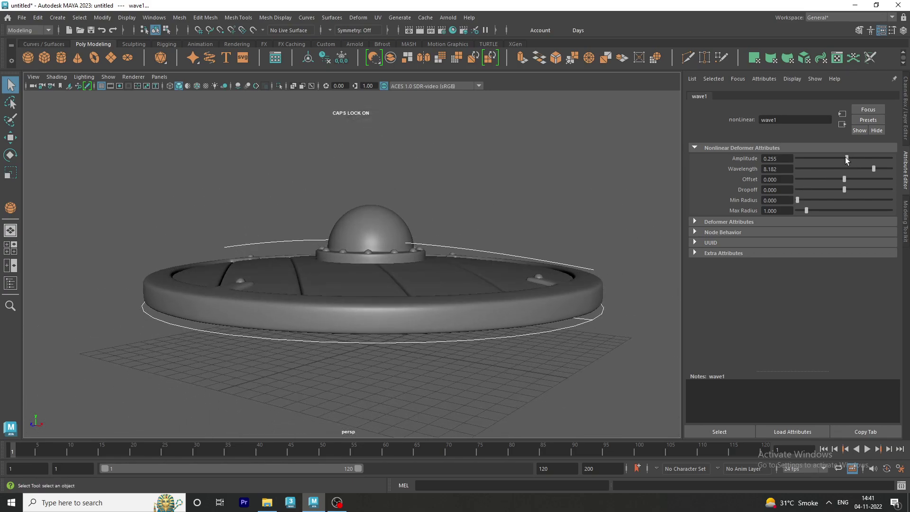
pyautogui.moveTo(605, 262)
pyautogui.keyDown('alt'); pyautogui.mouseDown()
pyautogui.moveTo(605, 285)
pyautogui.moveTo(331, 152)
pyautogui.moveTo(321, 138)
pyautogui.moveTo(325, 118)
pyautogui.moveTo(396, 220)
pyautogui.moveTo(420, 211)
pyautogui.moveTo(399, 231)
pyautogui.mouseUp(); pyautogui.keyUp('alt')
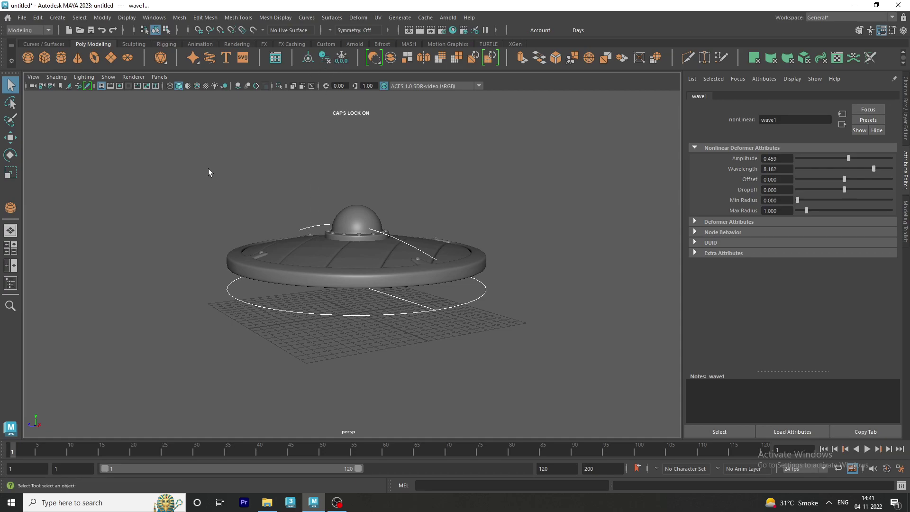
# Delete the shield's construction history so the wave curve is baked into the mesh
pyautogui.moveTo(208, 169); pyautogui.dragTo(524, 373)
pyautogui.click(330, 62)
pyautogui.click(481, 197)
pyautogui.moveTo(480, 196)
pyautogui.keyDown('alt'); pyautogui.mouseDown()
pyautogui.moveTo(391, 356)
pyautogui.moveTo(430, 252)
pyautogui.moveTo(378, 244)
pyautogui.moveTo(481, 301)
pyautogui.mouseUp(); pyautogui.keyUp('alt')
pyautogui.moveTo(607, 319)
pyautogui.keyDown('alt'); pyautogui.mouseDown()
pyautogui.moveTo(356, 309)
pyautogui.moveTo(511, 298)
pyautogui.moveTo(424, 297)
pyautogui.moveTo(406, 319)
pyautogui.moveTo(422, 319)
pyautogui.moveTo(416, 336)
pyautogui.moveTo(460, 277)
pyautogui.mouseUp(); pyautogui.keyUp('alt')
# Smooth the shield mesh at 1 division (polySmoothFace1) and deselect to review it
pyautogui.moveTo(243, 180); pyautogui.dragTo(595, 379)
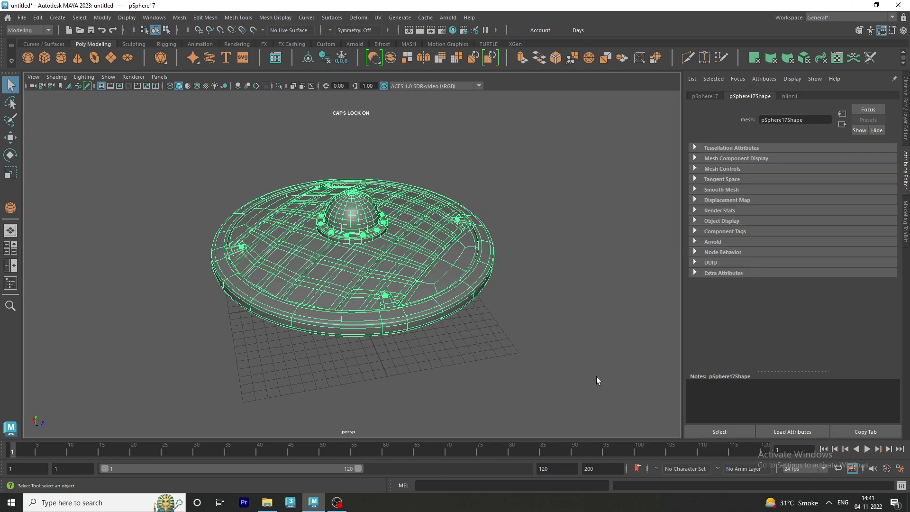
pyautogui.press('f')
pyautogui.click(573, 343)
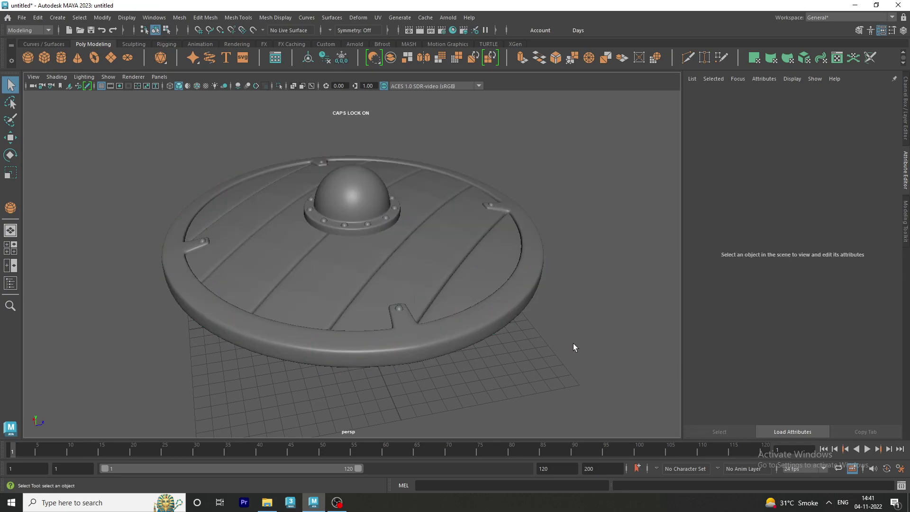
pyautogui.hotkey('ctrl', 'z')
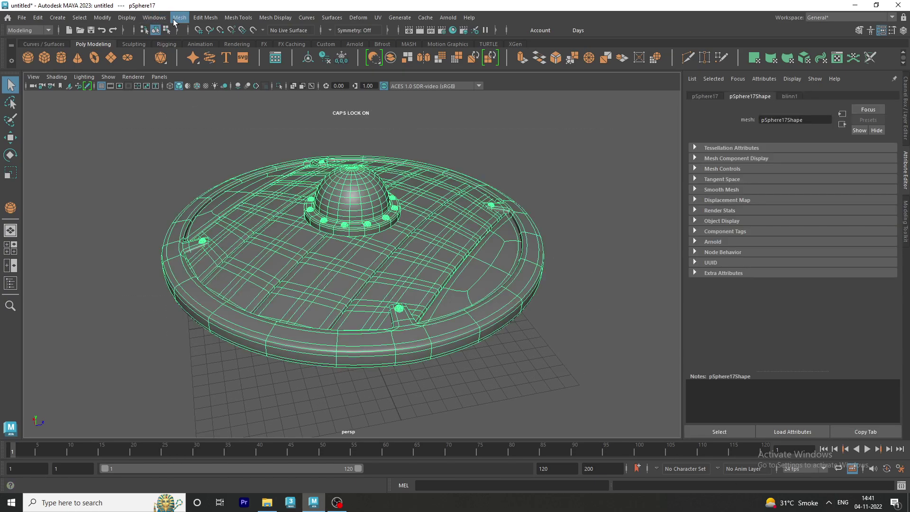
pyautogui.click(175, 18)
pyautogui.click(208, 126)
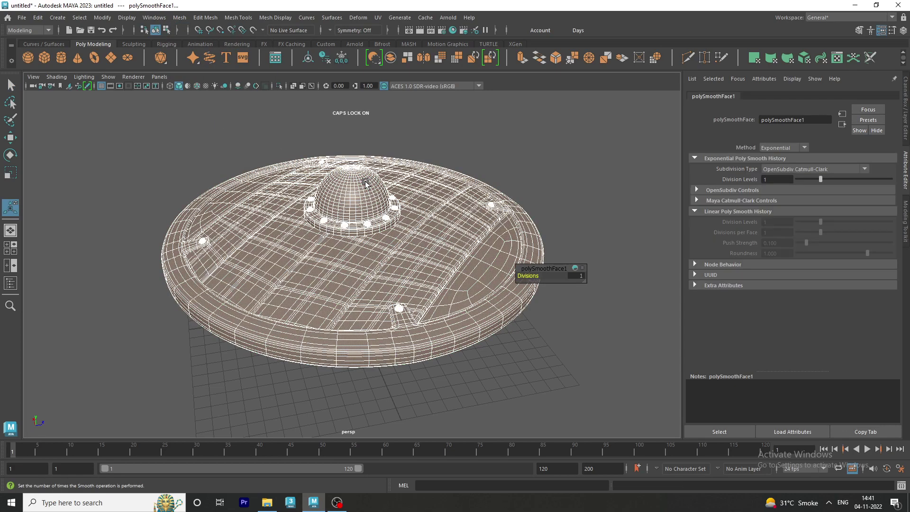
pyautogui.click(593, 240)
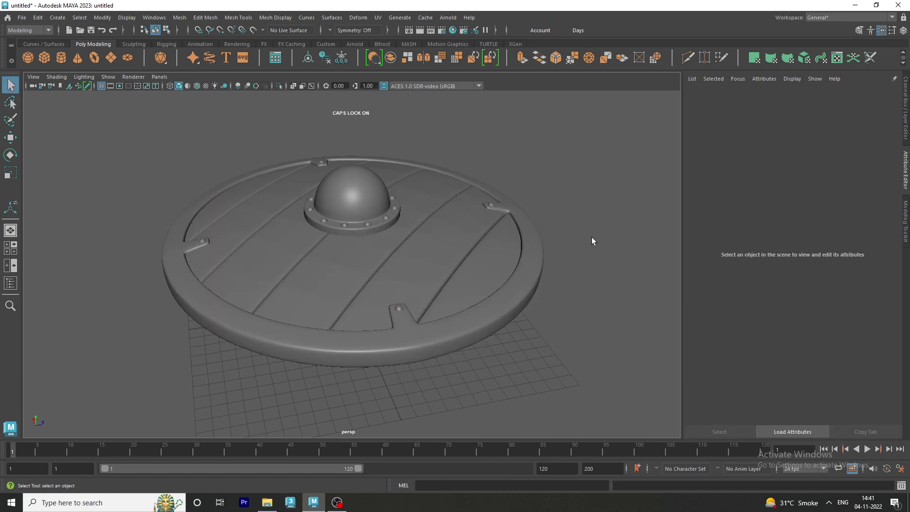